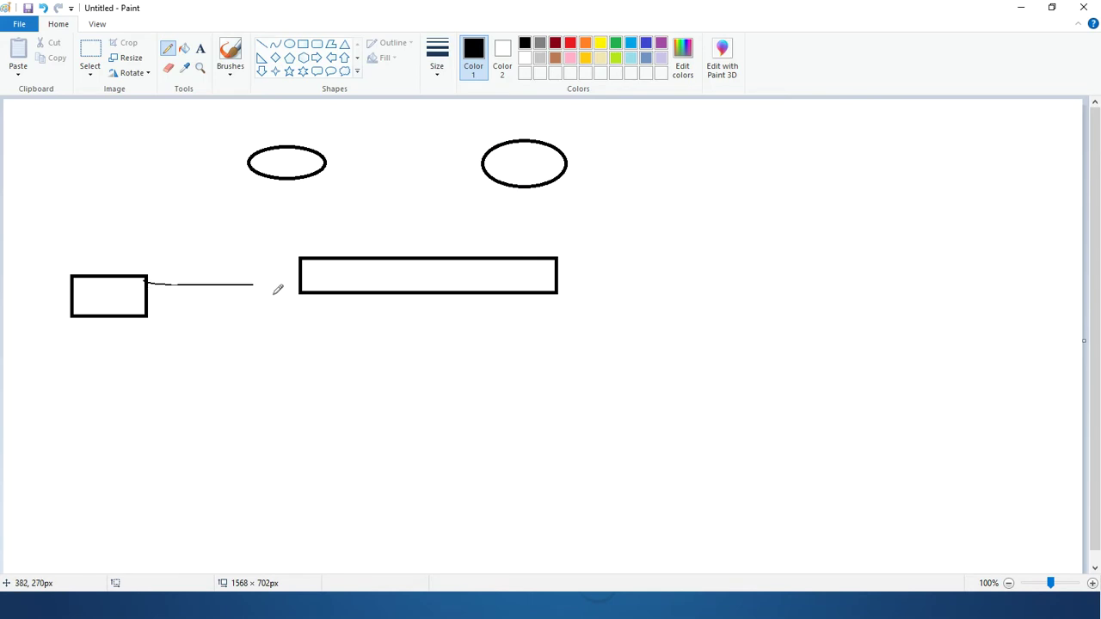
Draw pencil lines joining both ovals to the wide bar, plus a line from the bar toward the cloud
{"action": "left_click_drag", "start_coordinate": [312, 177], "coordinate": [367, 272]}
{"action": "left_click_drag", "start_coordinate": [506, 188], "coordinate": [486, 266]}
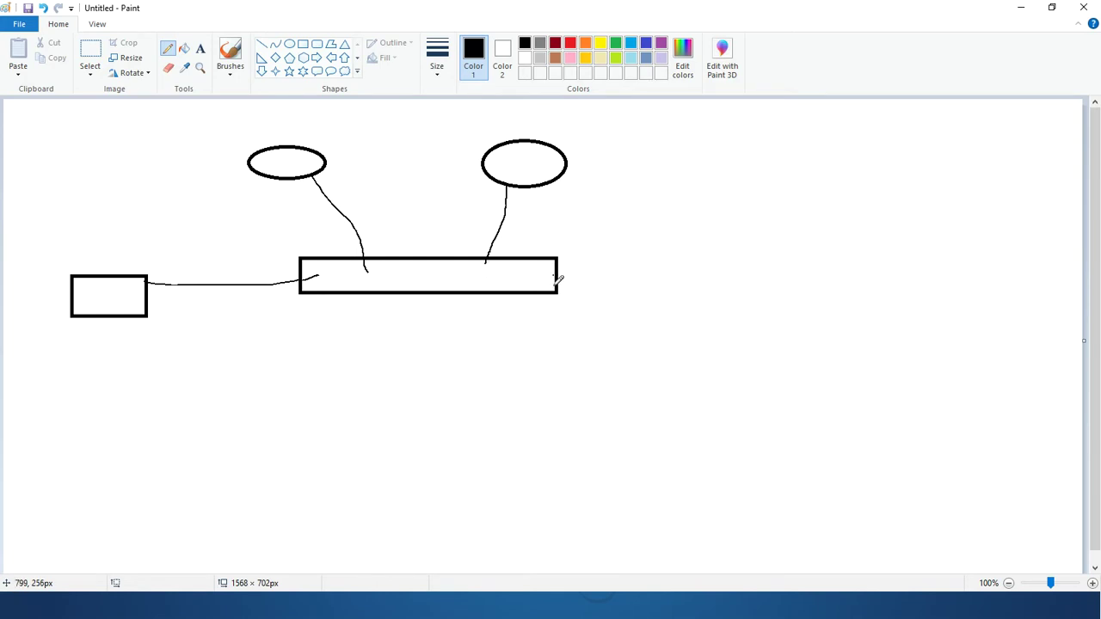
{"action": "mouse_move", "coordinate": [557, 277]}
{"action": "left_mouse_down"}
{"action": "mouse_move", "coordinate": [794, 192]}
{"action": "mouse_move", "coordinate": [836, 160]}
{"action": "mouse_move", "coordinate": [812, 232]}
{"action": "mouse_move", "coordinate": [864, 185]}
{"action": "mouse_move", "coordinate": [855, 175]}
{"action": "mouse_move", "coordinate": [927, 148]}
{"action": "left_mouse_up"}
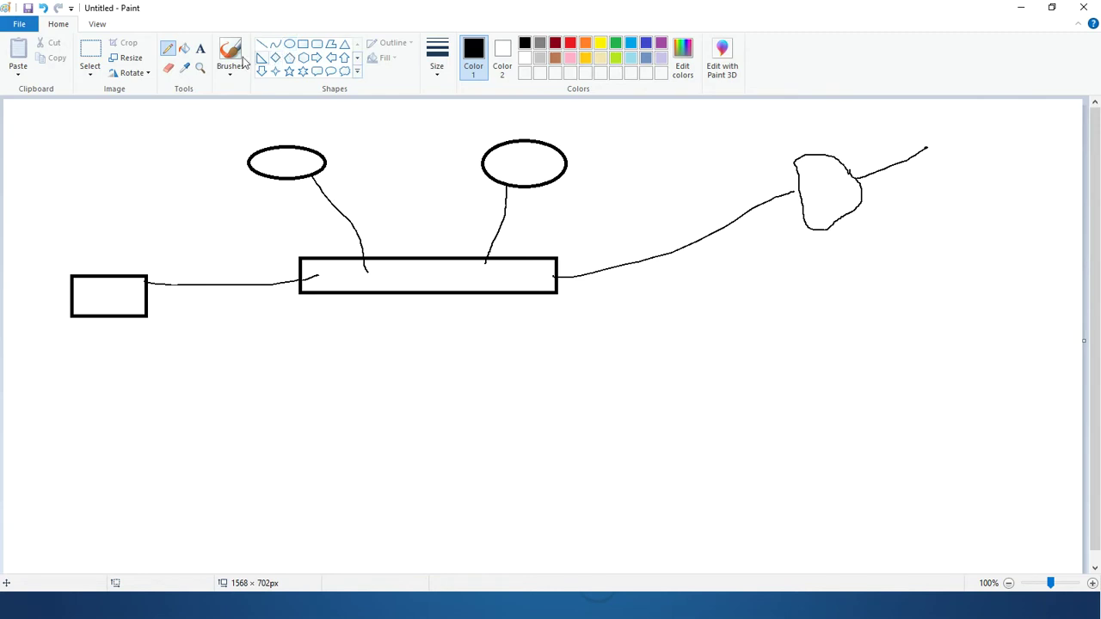
Label the wide bar 'Switch' and the small left box 'Laptop'
{"action": "left_click", "coordinate": [200, 50]}
{"action": "left_click", "coordinate": [341, 266]}
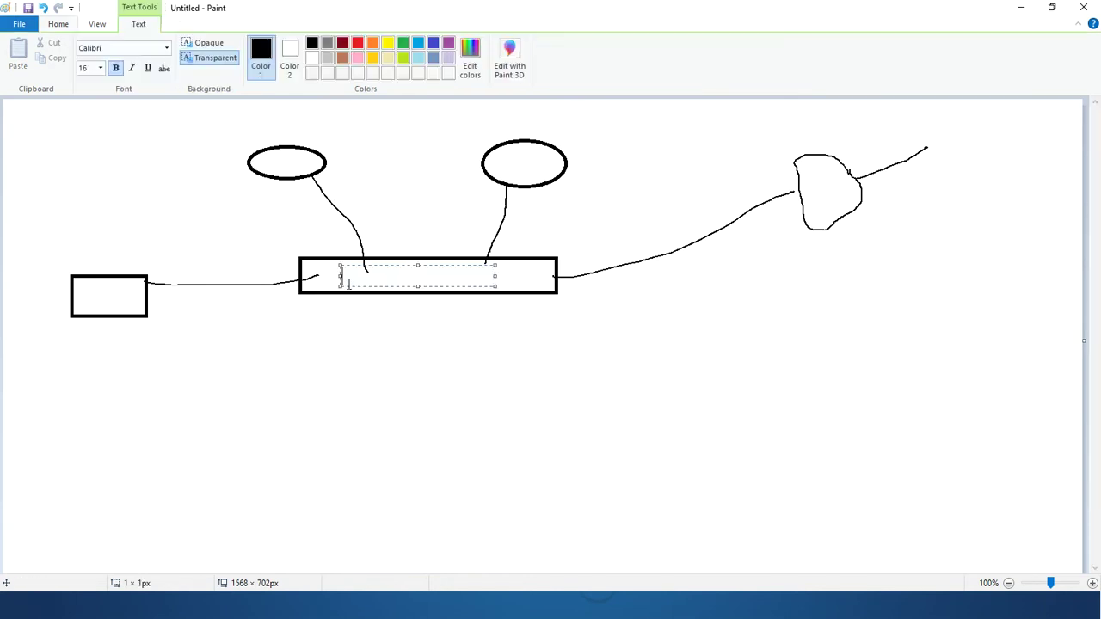
{"action": "type", "text": "Switch"}
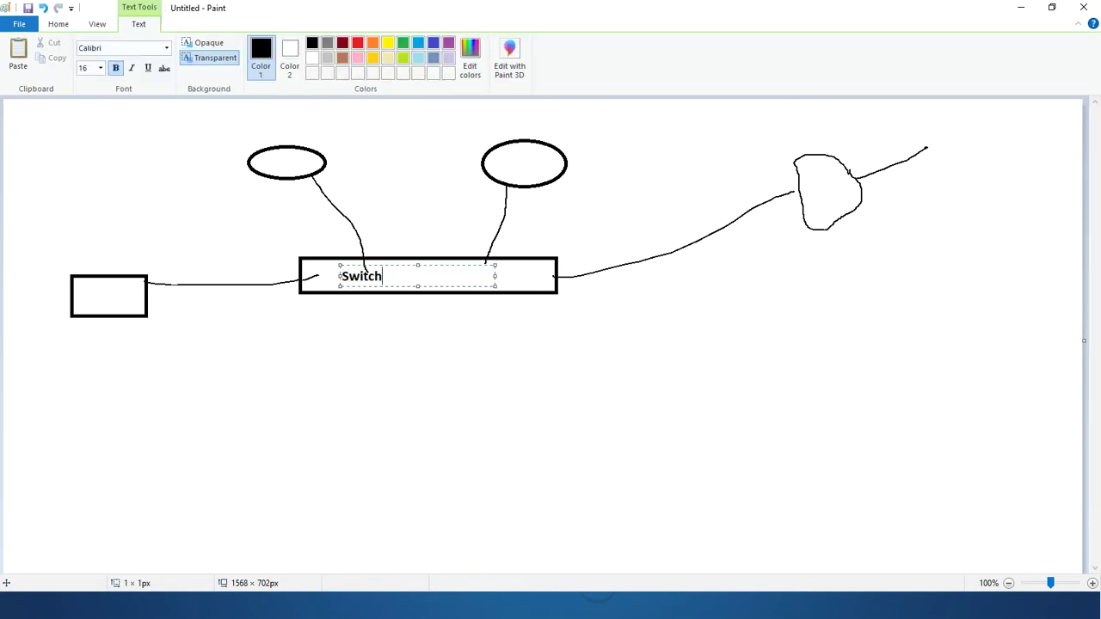
{"action": "left_click", "coordinate": [104, 308]}
{"action": "left_click", "coordinate": [105, 301]}
{"action": "type", "text": "Laptop"}
{"action": "left_click", "coordinate": [274, 172]}
Label the left oval 'APMaster'
{"action": "left_click", "coordinate": [270, 152]}
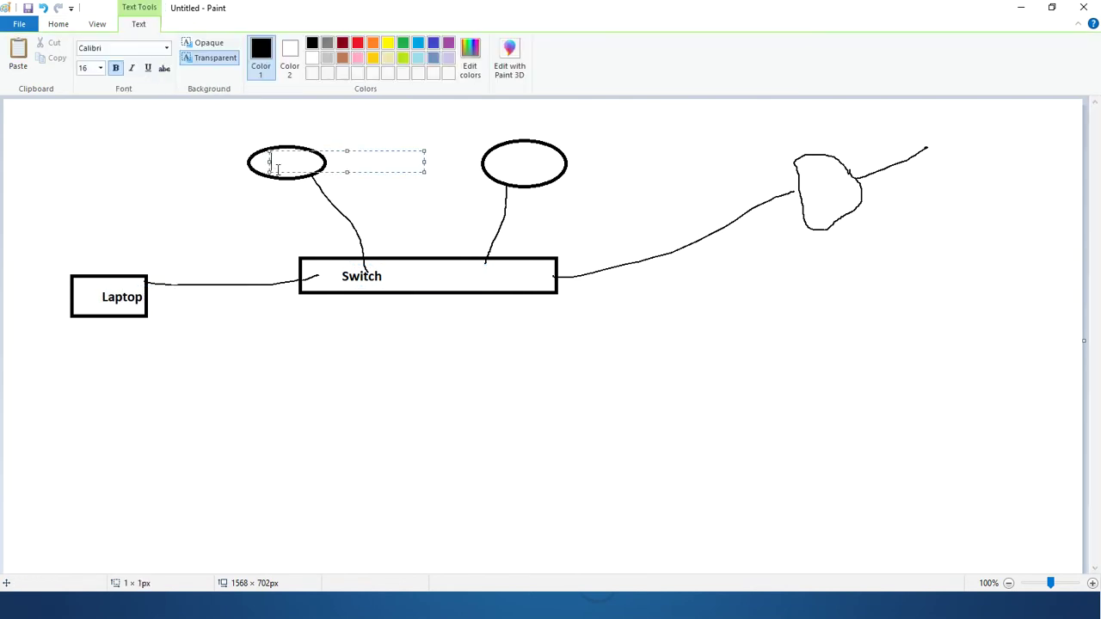
{"action": "type", "text": "APMaster"}
{"action": "left_click", "coordinate": [507, 175]}
Label the right oval 'AP Slave' and add '188.188.188.0/24' below the switch
{"action": "left_click", "coordinate": [505, 156]}
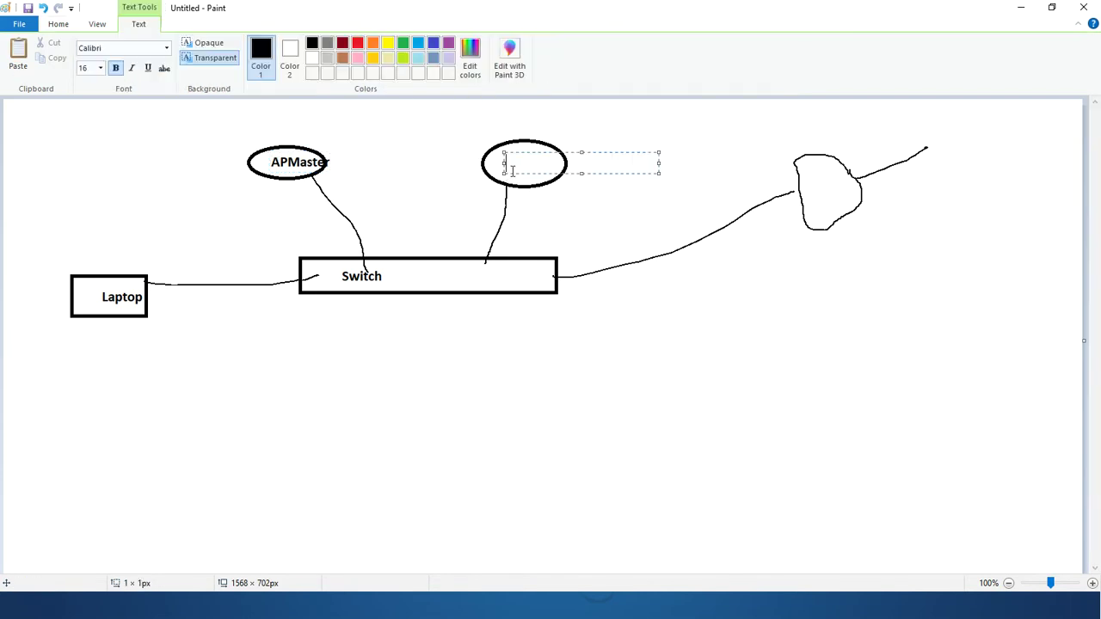
{"action": "type", "text": "AP Slave"}
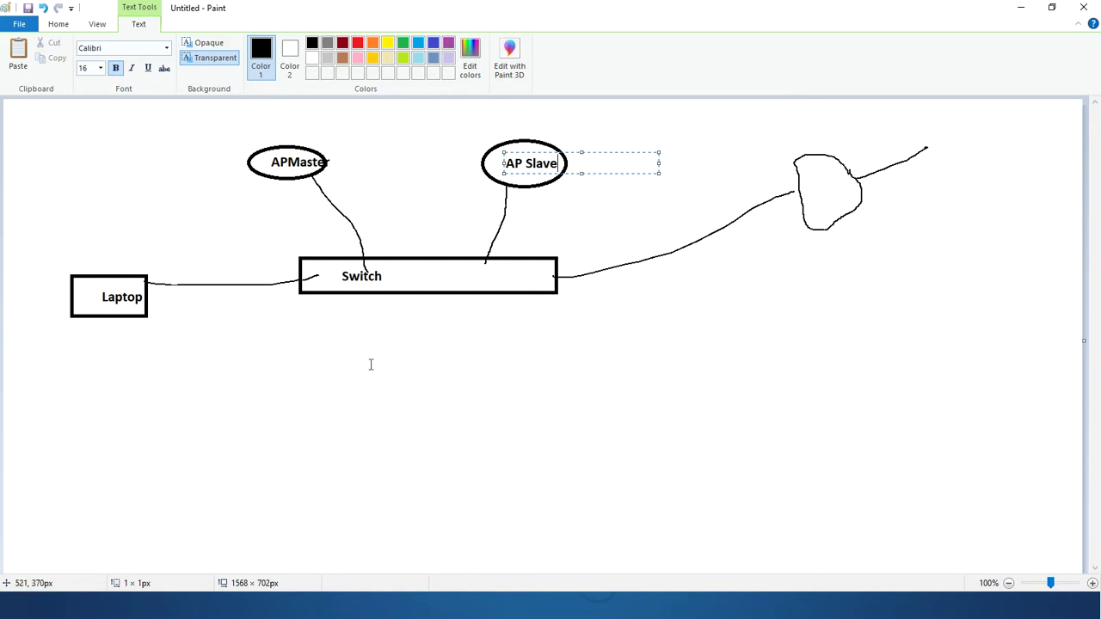
{"action": "left_click", "coordinate": [460, 330]}
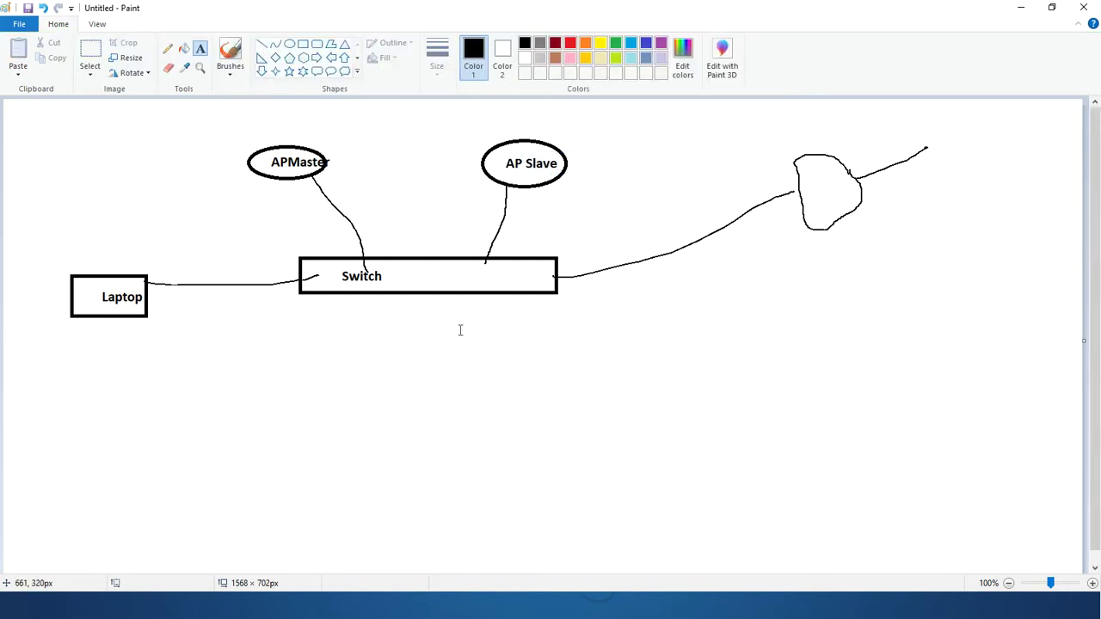
{"action": "left_click", "coordinate": [381, 318]}
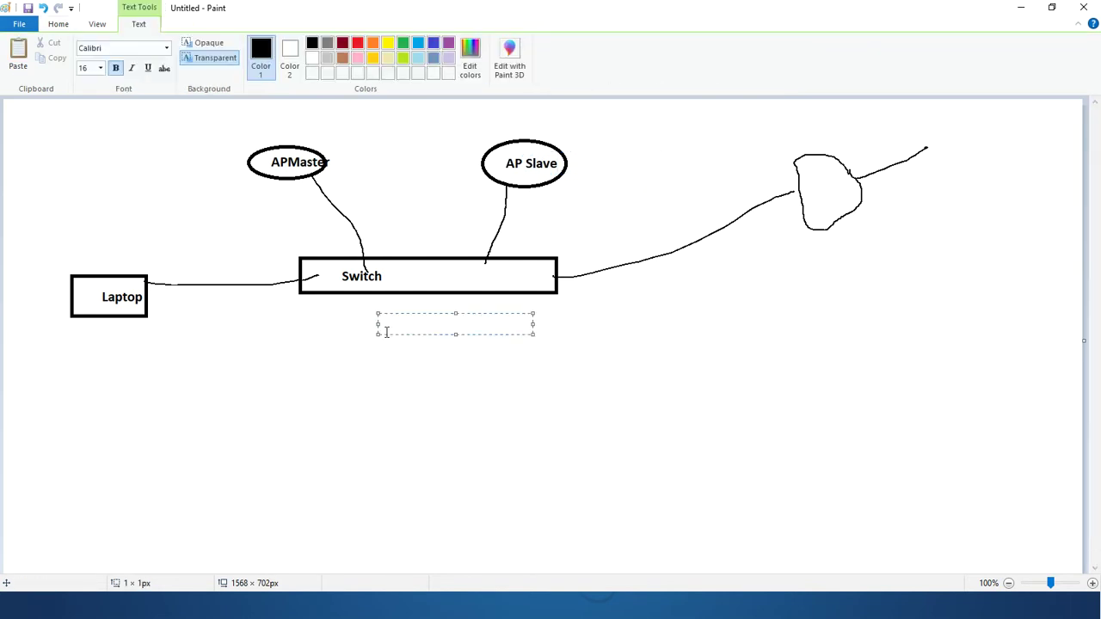
{"action": "type", "text": "188.188.188.0/2"}
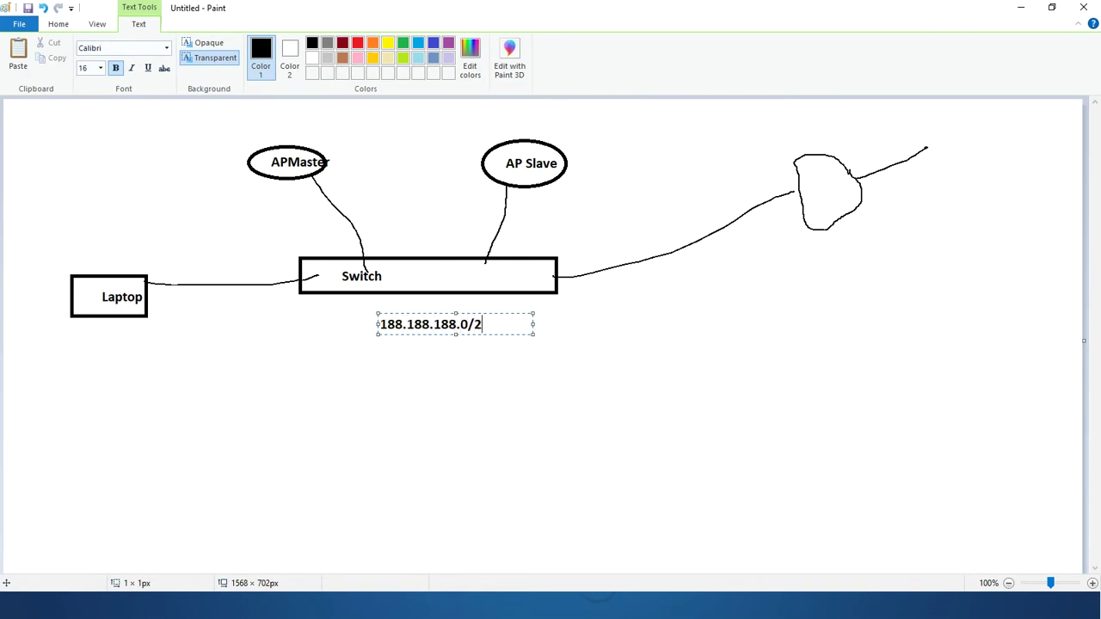
{"action": "type", "text": "4"}
{"action": "left_click", "coordinate": [593, 358]}
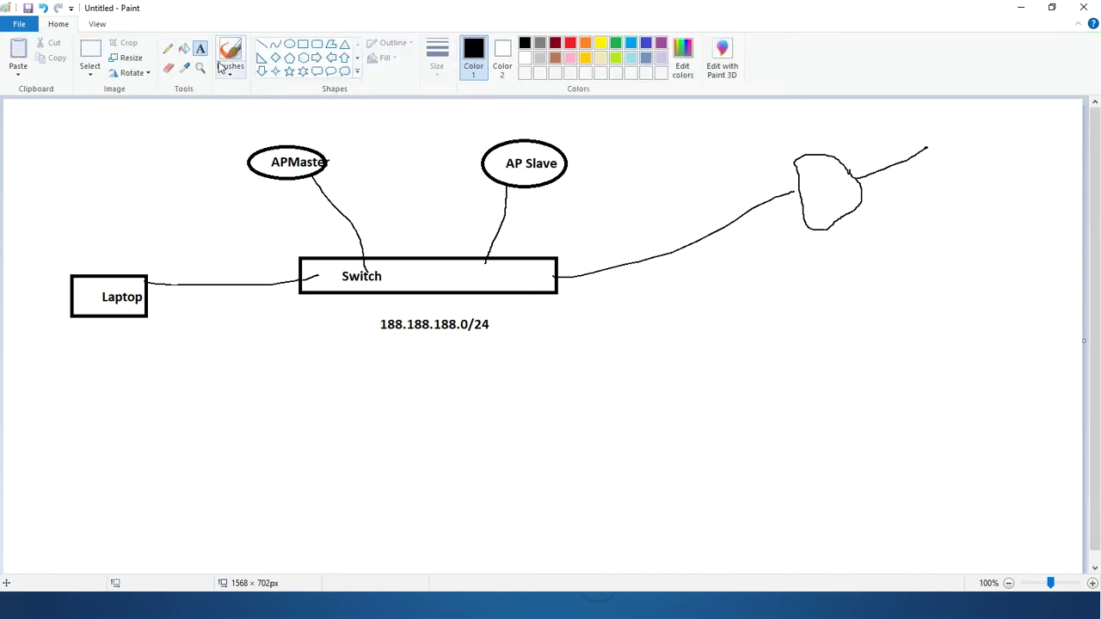
{"action": "left_click", "coordinate": [106, 426]}
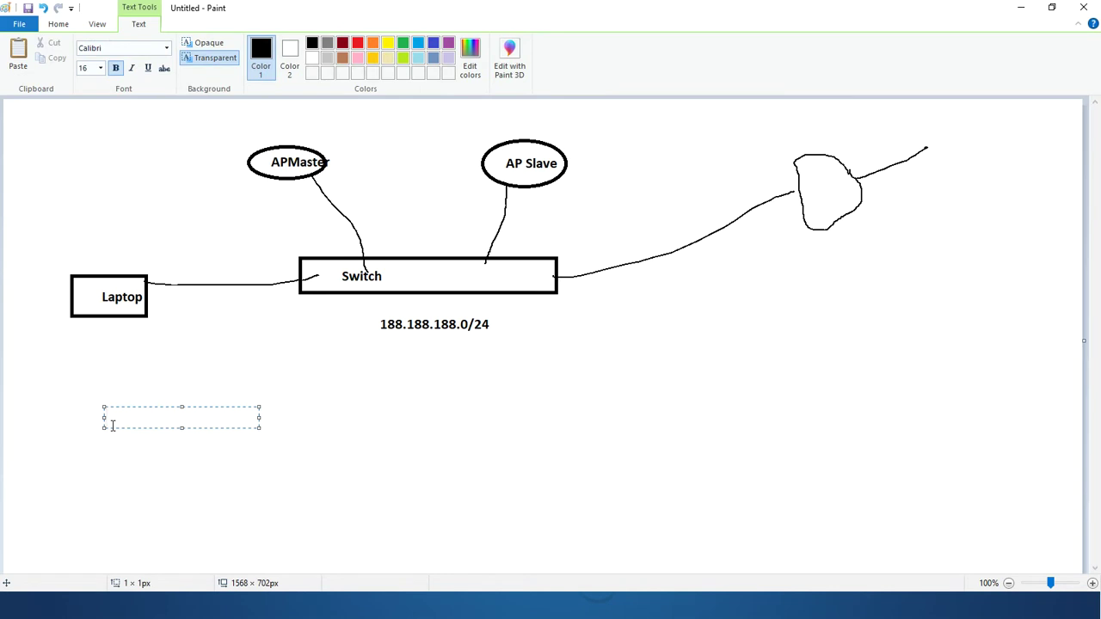
{"action": "type", "text": "htt"}
{"action": "type", "text": "ps"}
{"action": "type", "text": "://"}
{"action": "type", "text": "gf"}
{"action": "type", "text": "wn_"}
{"action": "type", "text": "MA"}
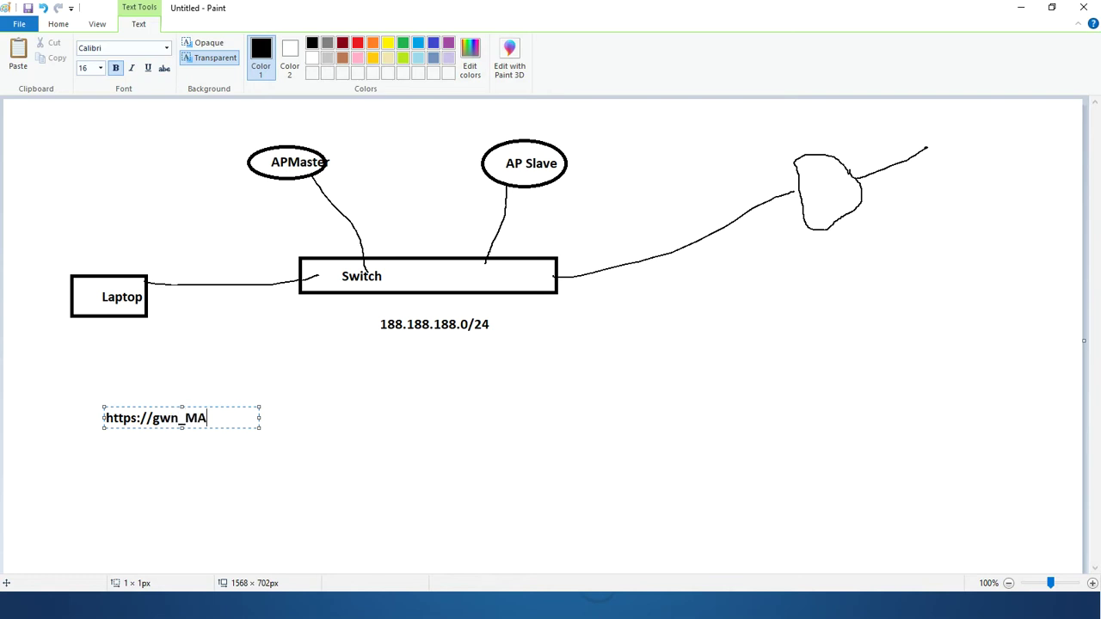
{"action": "type", "text": "Caddress"}
{"action": "left_click_drag", "start_coordinate": [260, 449], "coordinate": [609, 448]}
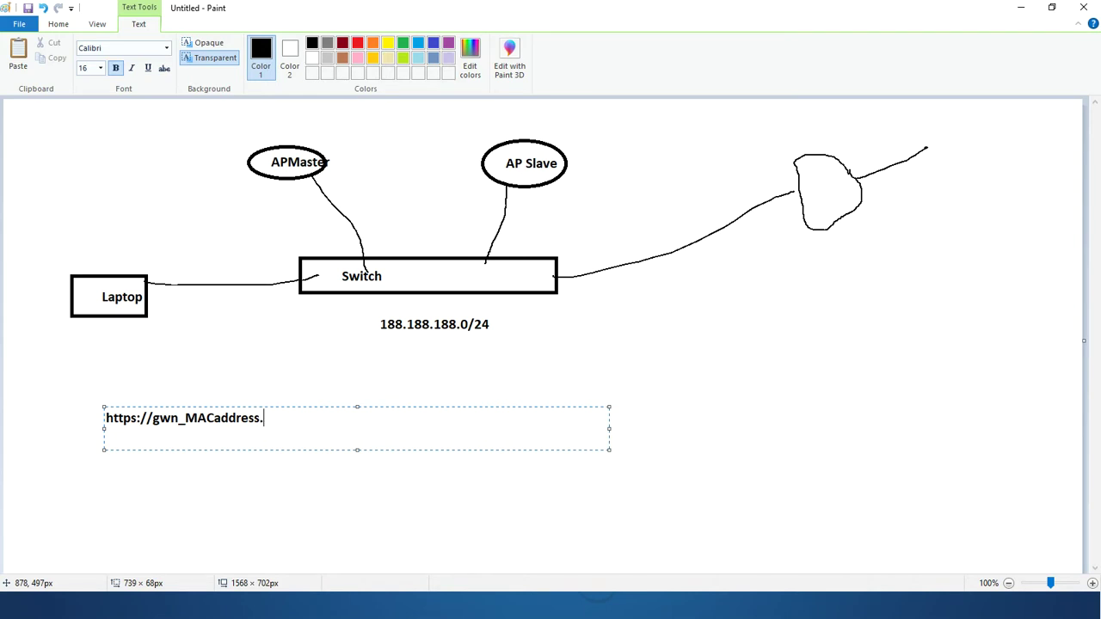
{"action": "type", "text": "local"}
{"action": "key", "text": "alt+Tab"}
{"action": "key", "text": "alt+Tab"}
{"action": "key", "text": "alt+Tab"}
{"action": "key", "text": "alt+Tab"}
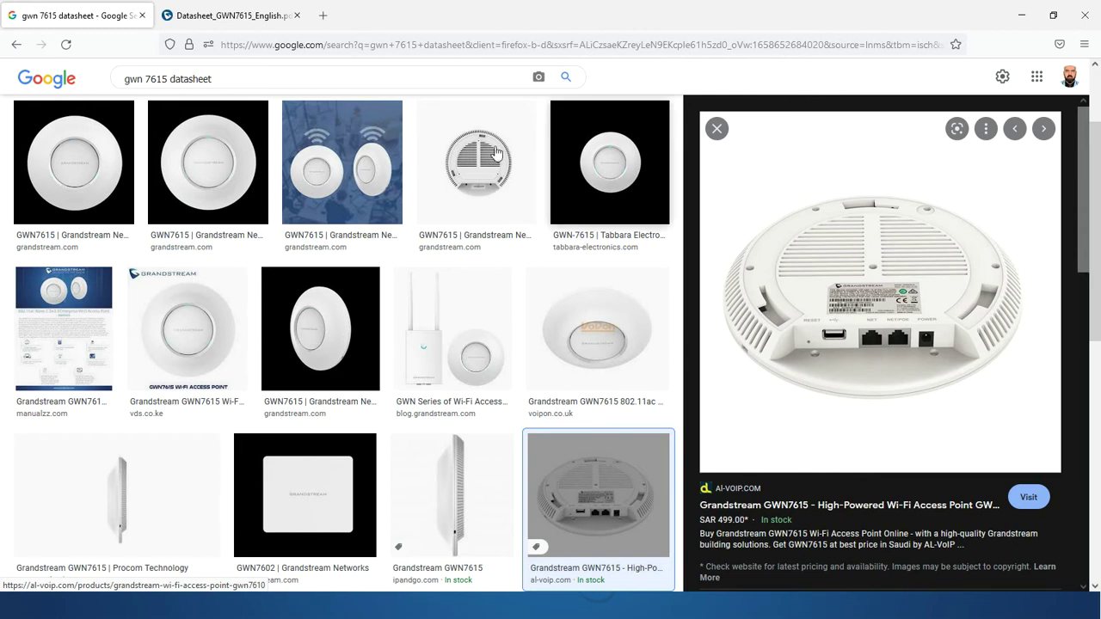
Open a new Firefox tab beside the gwn 7615 datasheet image results
{"action": "left_click", "coordinate": [325, 19]}
Search for 'gwn discovery tool' and open the Tools- Grandstream Networks result
{"action": "left_click", "coordinate": [379, 315]}
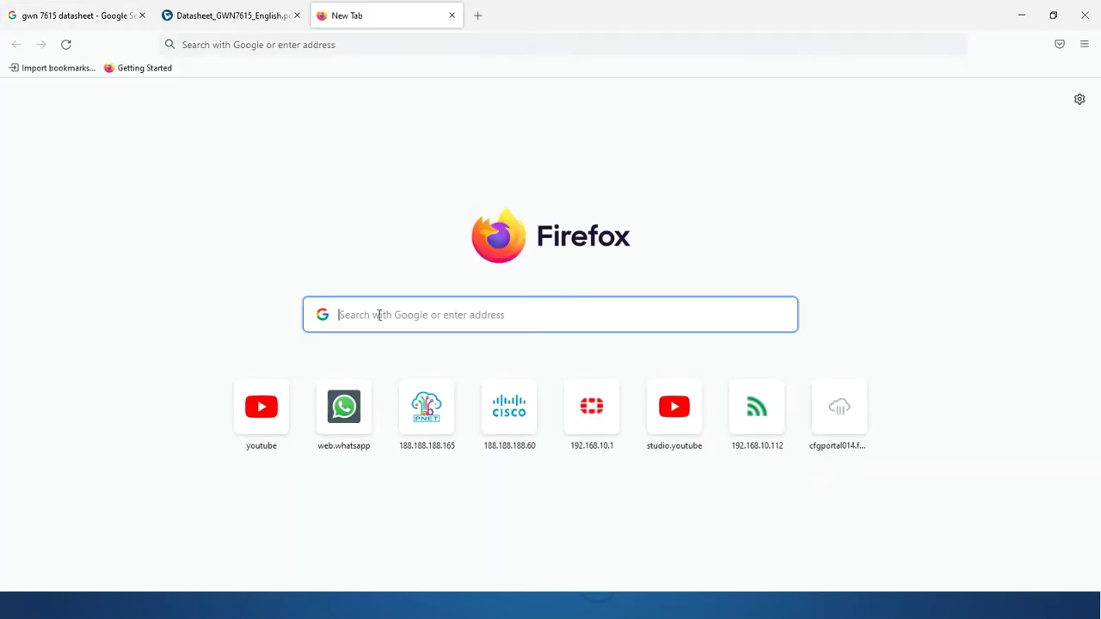
{"action": "type", "text": "gwn"}
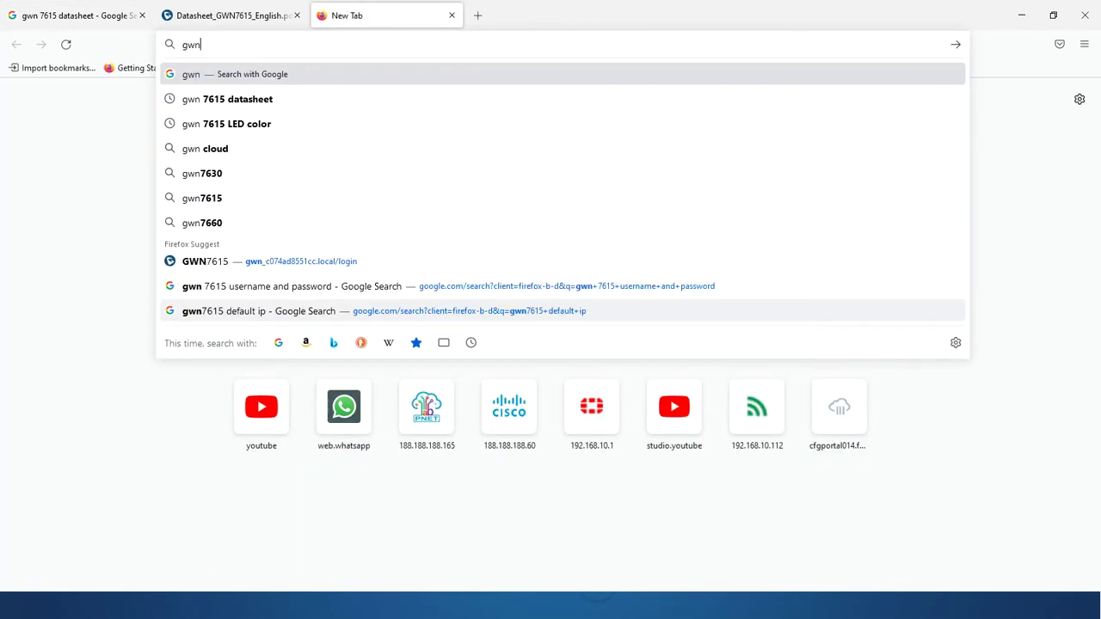
{"action": "type", "text": " dis"}
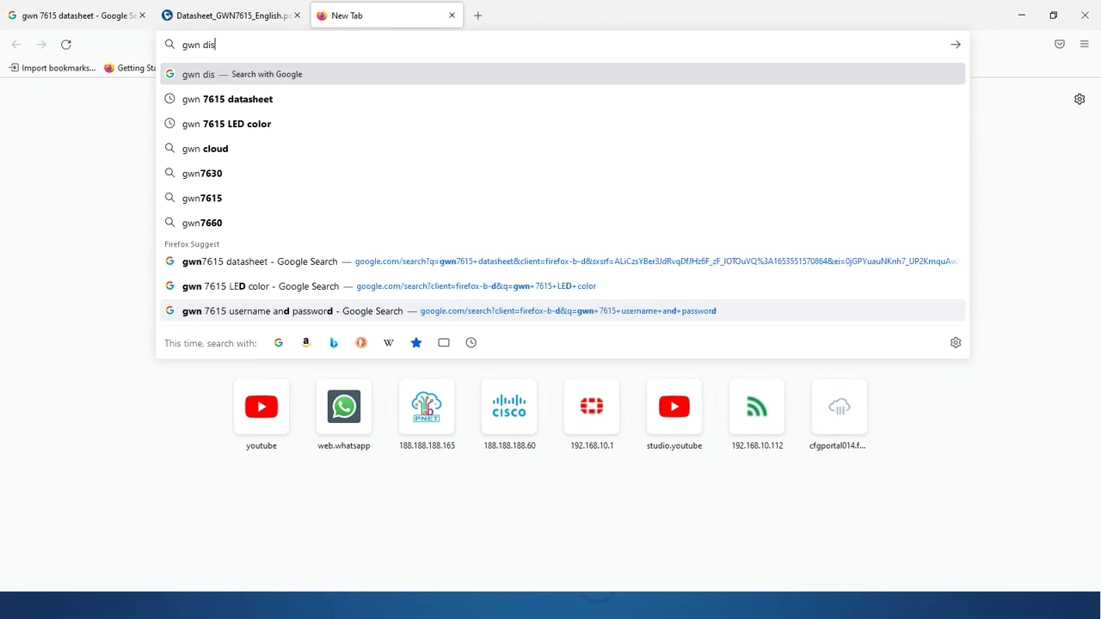
{"action": "type", "text": "covery tool"}
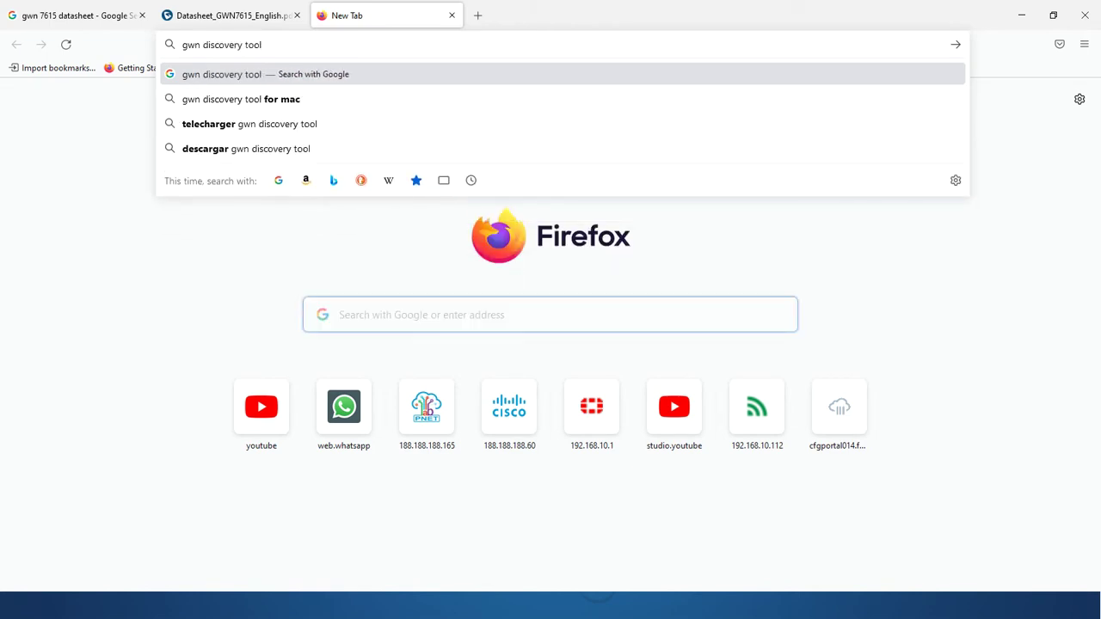
{"action": "key", "text": "Return"}
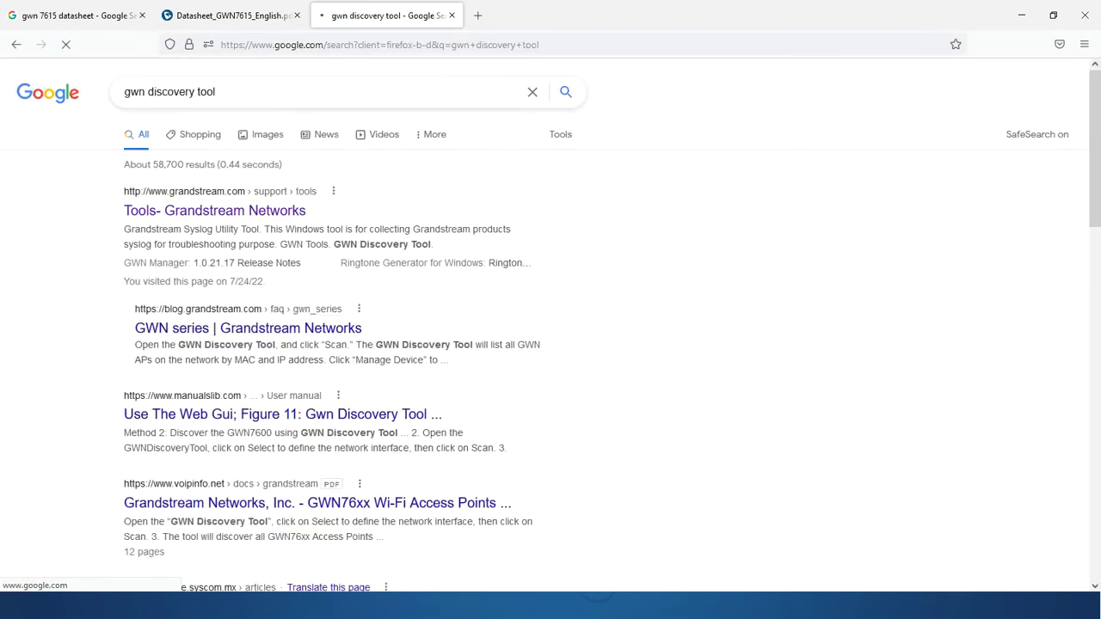
{"action": "left_click", "coordinate": [248, 223]}
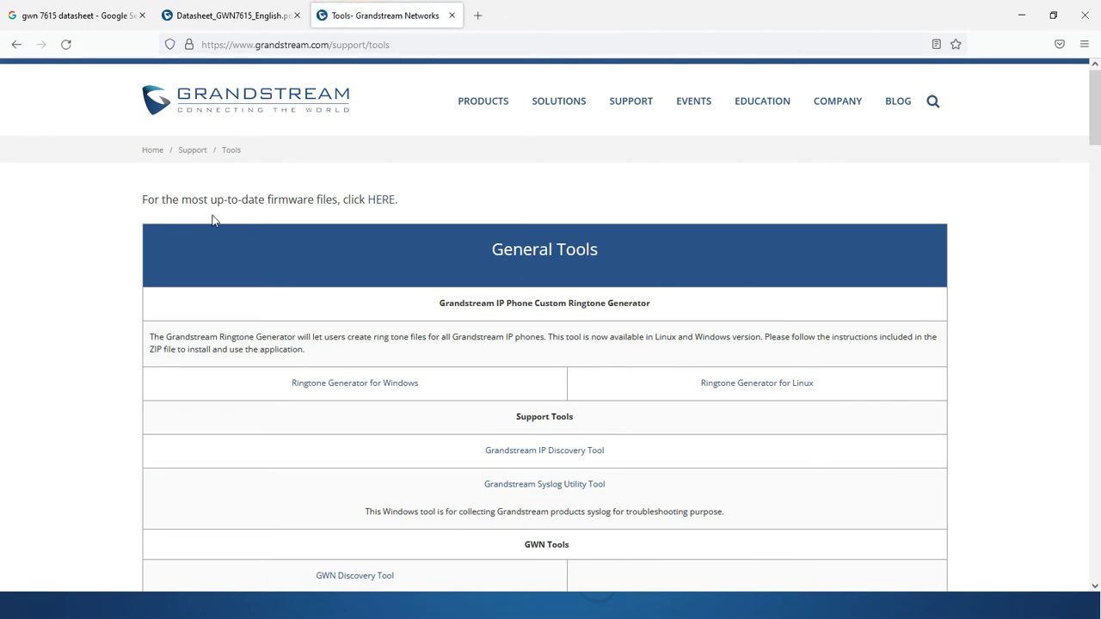
Download GWNDiscoveryTool.zip from the Grandstream Tools page and show it in the Downloads folder
{"action": "left_click_drag", "start_coordinate": [290, 208], "coordinate": [362, 208]}
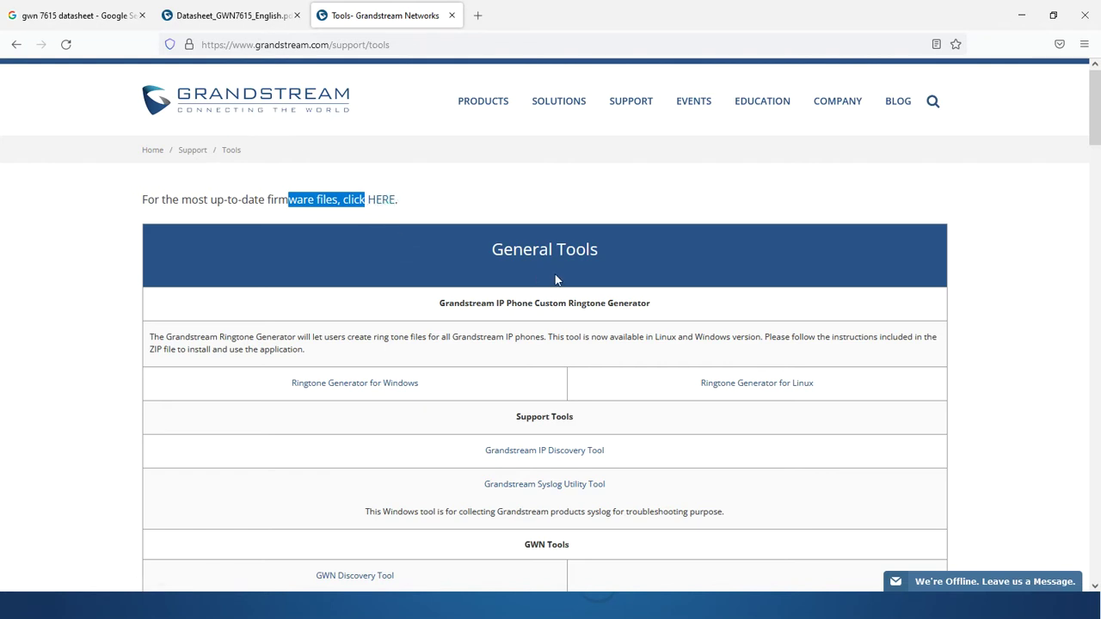
{"action": "mouse_move", "coordinate": [1093, 129]}
{"action": "left_mouse_down"}
{"action": "mouse_move", "coordinate": [1093, 158]}
{"action": "mouse_move", "coordinate": [1092, 148]}
{"action": "left_mouse_up"}
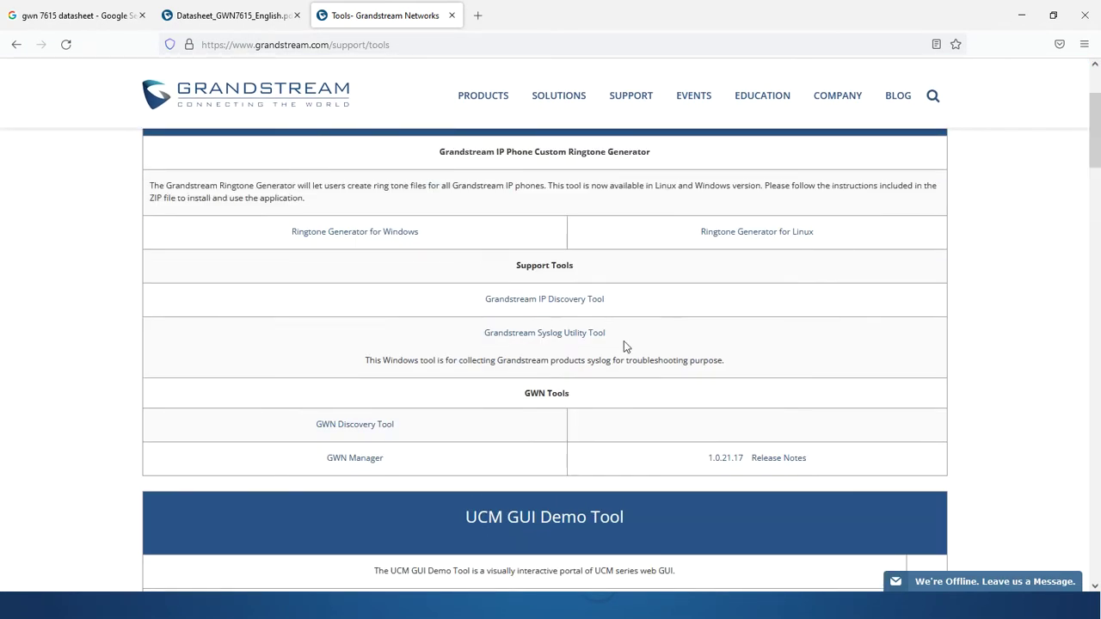
{"action": "double_click", "coordinate": [535, 397]}
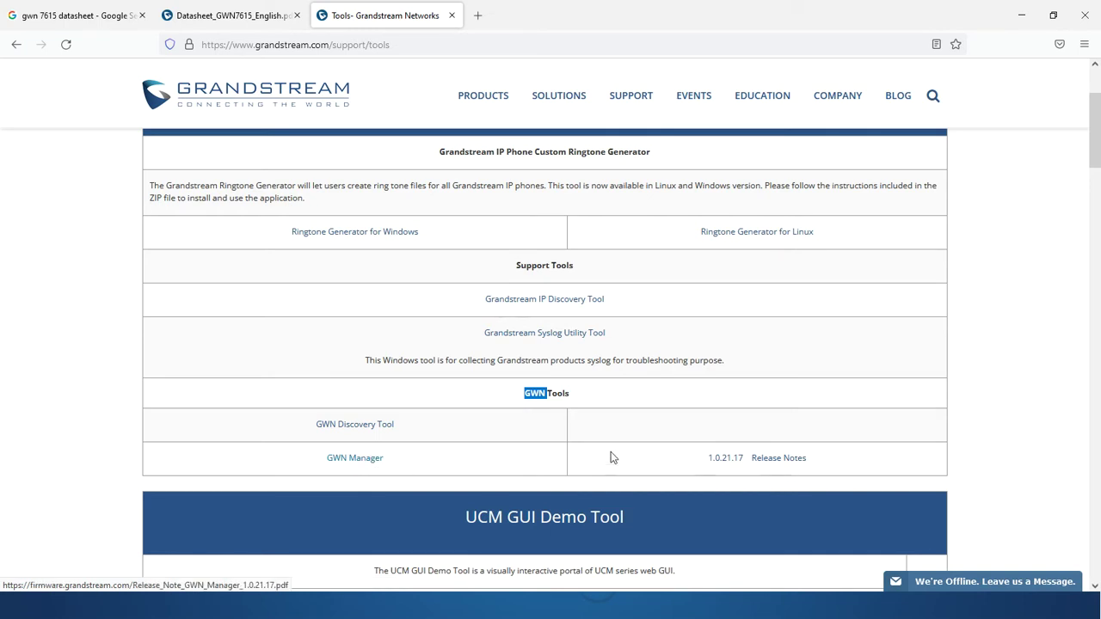
{"action": "left_click", "coordinate": [361, 430]}
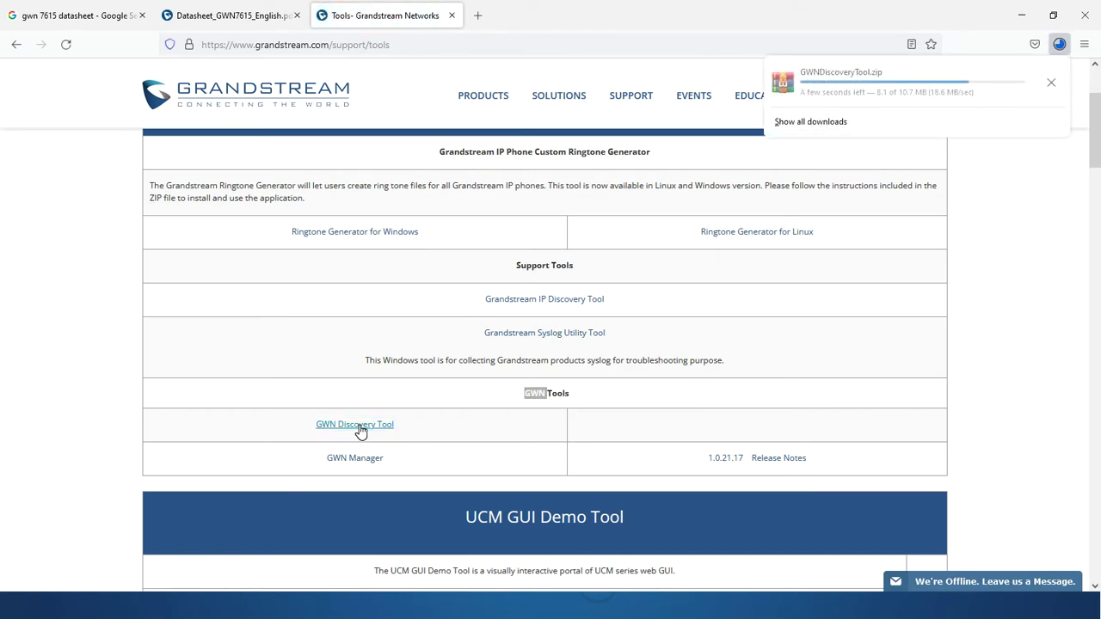
{"action": "right_click", "coordinate": [1000, 84]}
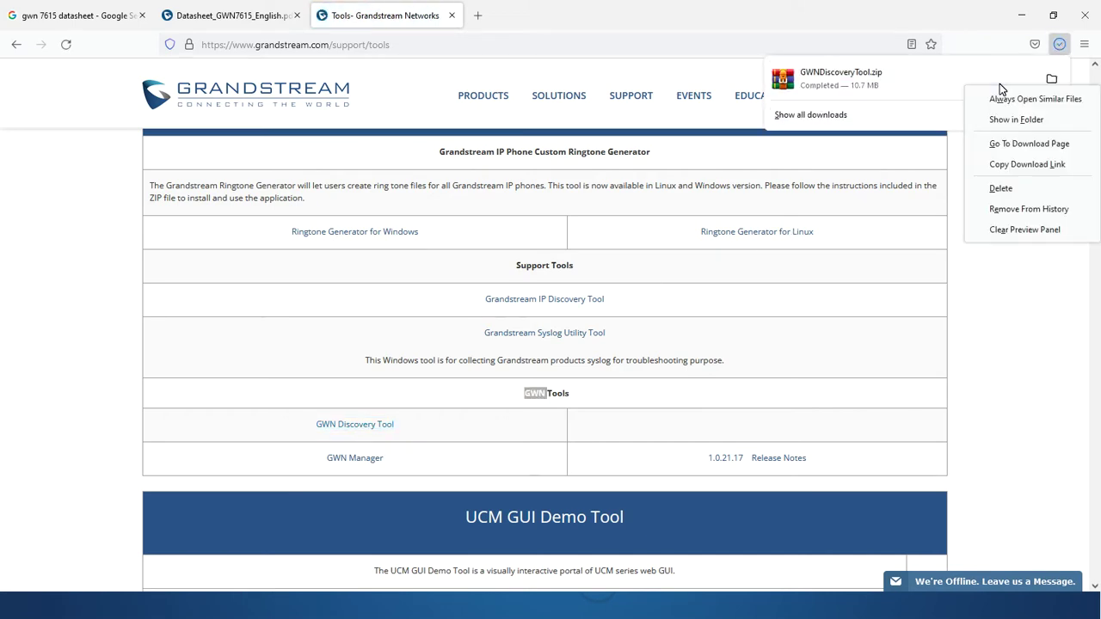
{"action": "left_click", "coordinate": [1000, 115]}
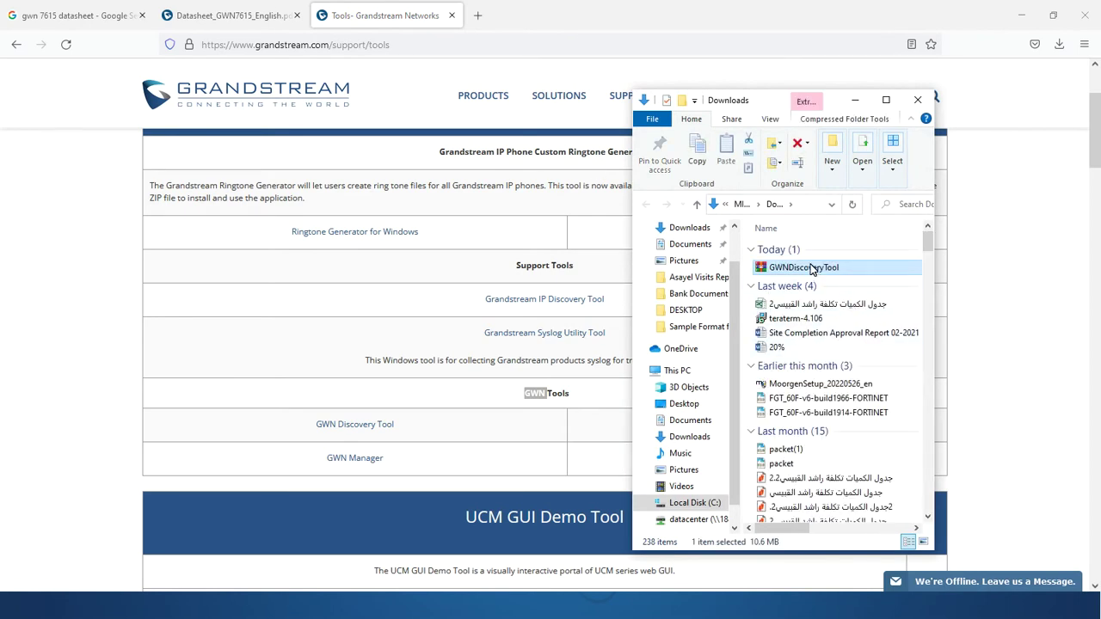
Extract GWNDiscoveryTool.zip to its default destination in Downloads
{"action": "right_click", "coordinate": [811, 270]}
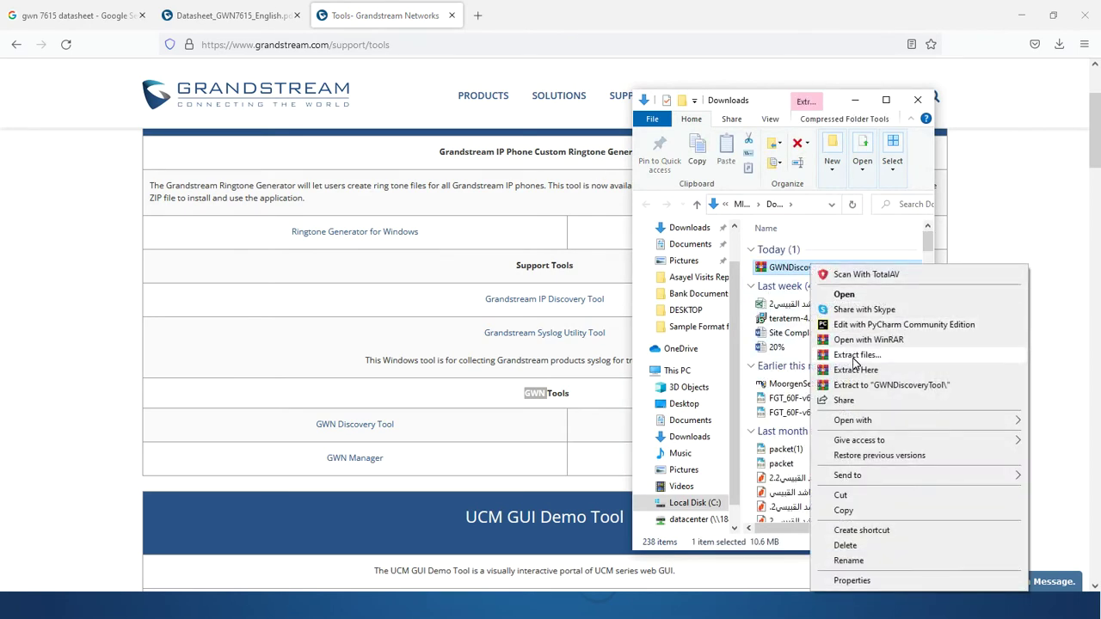
{"action": "left_click", "coordinate": [856, 356]}
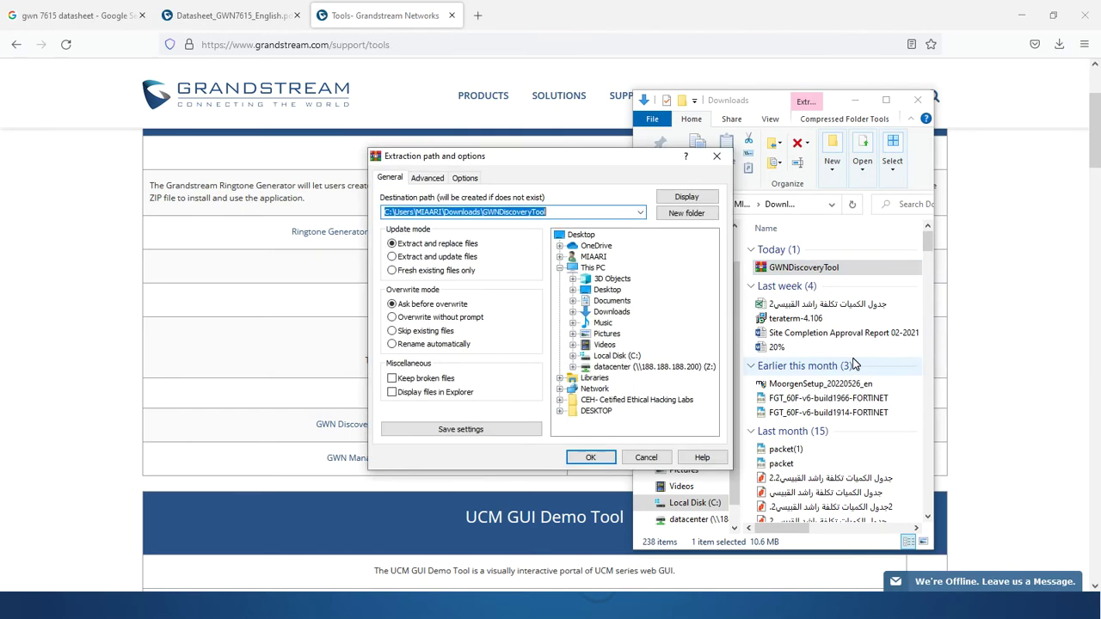
{"action": "left_click", "coordinate": [589, 458]}
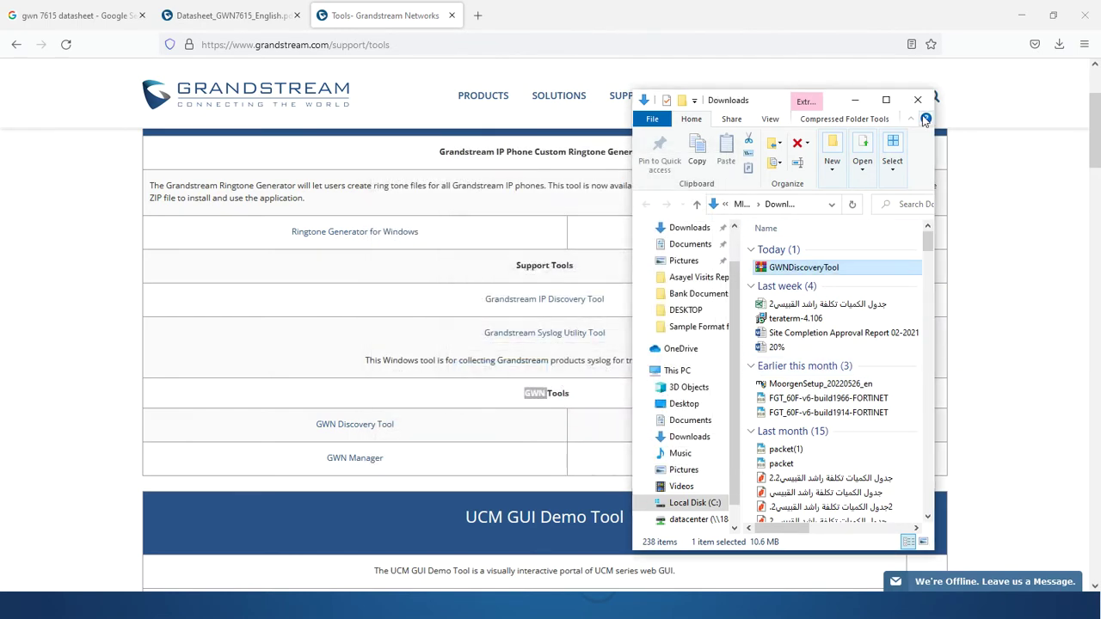
Open GWNDiscoveryTool\GWNDiscoveryTool and launch the GWNDiscoveryToolInstaller_R1_1_0_1 installer
{"action": "left_click", "coordinate": [887, 101]}
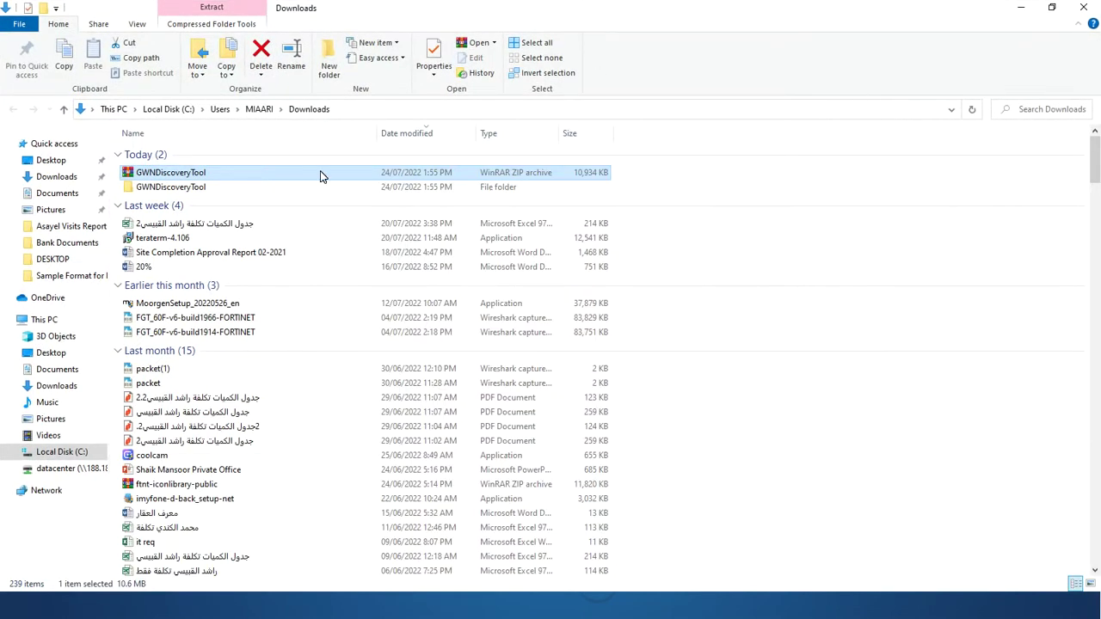
{"action": "double_click", "coordinate": [171, 187]}
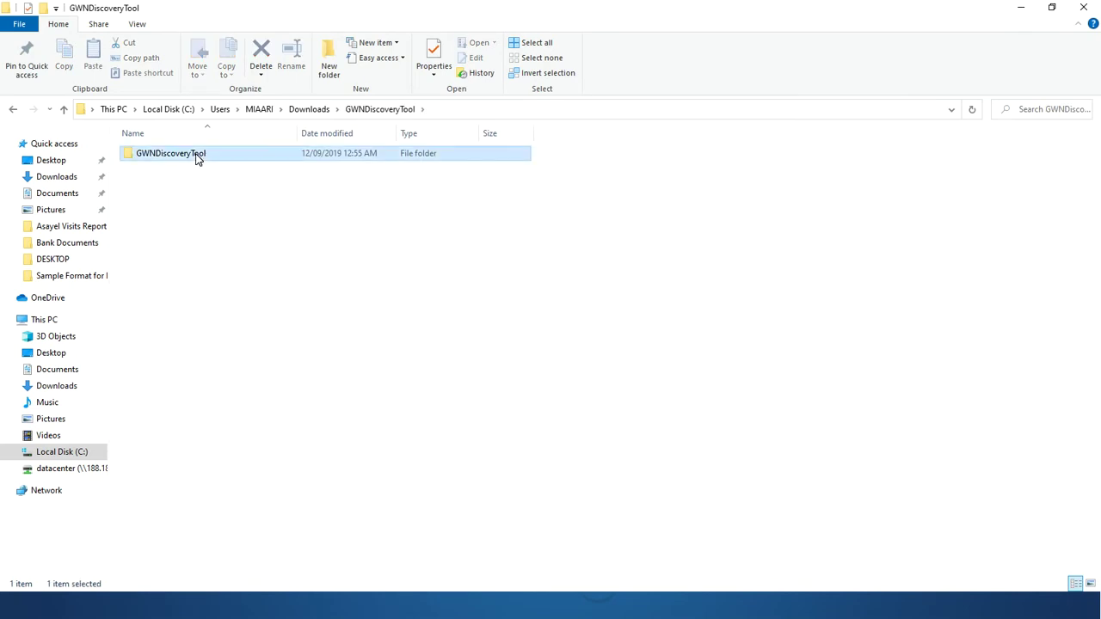
{"action": "double_click", "coordinate": [196, 154]}
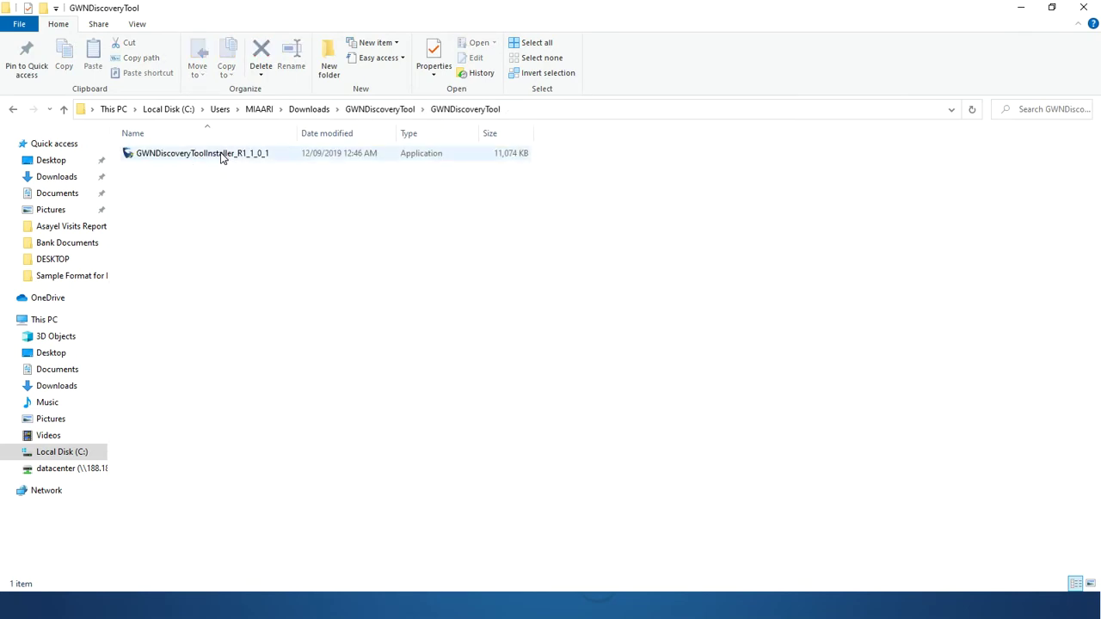
{"action": "double_click", "coordinate": [220, 155]}
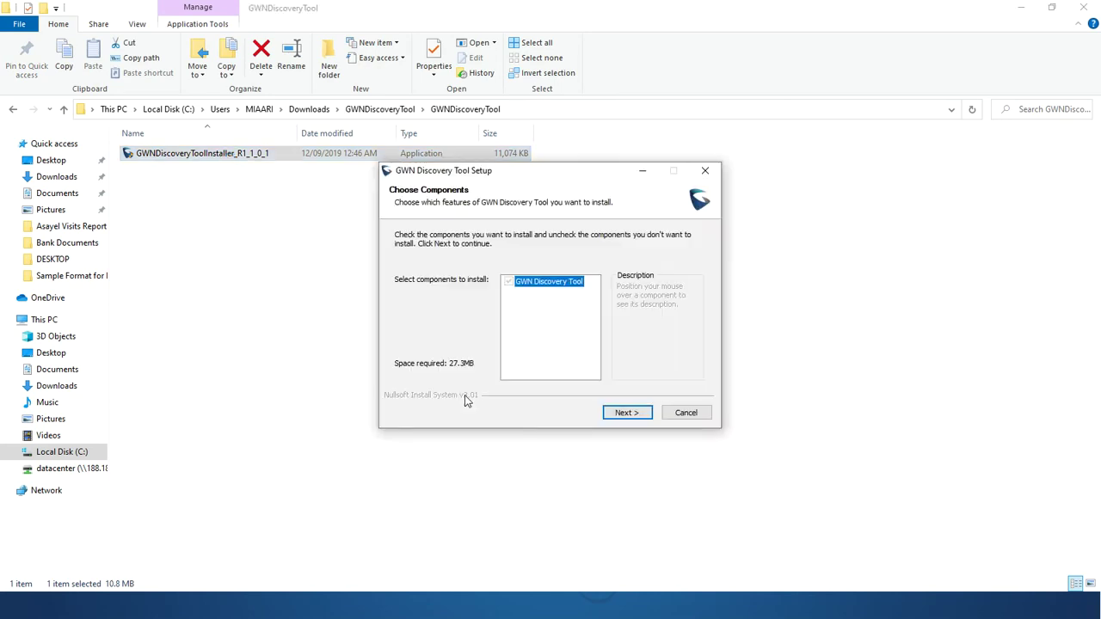
Install GWN Discovery Tool with default components into Program Files (x86)\Grandstream\GWNDiscoveryTool, then show the desktop
{"action": "left_click", "coordinate": [627, 414]}
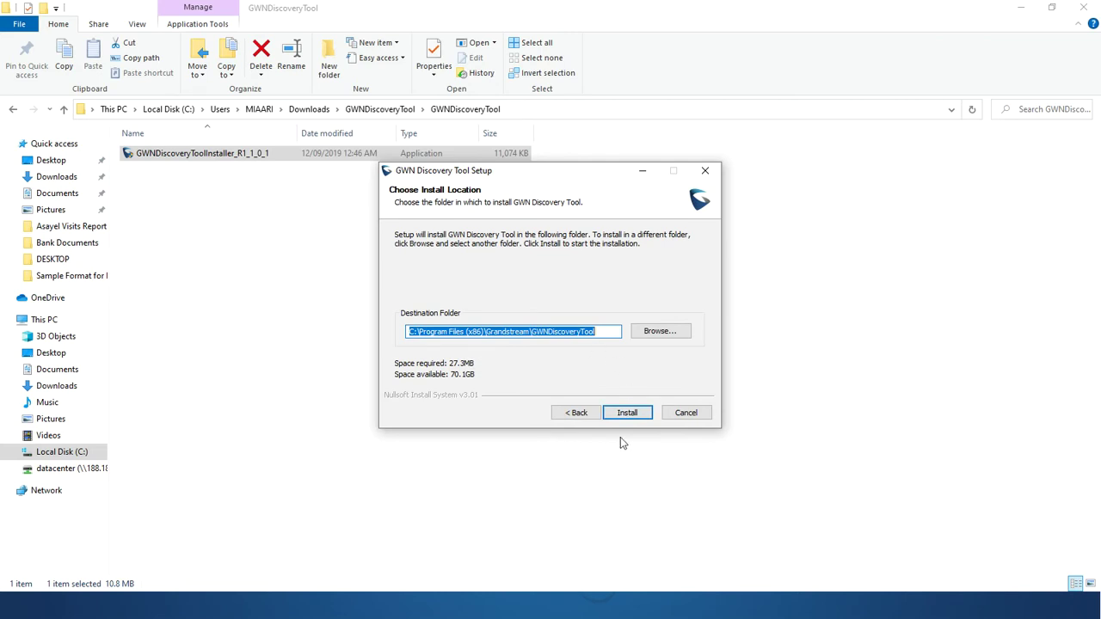
{"action": "left_click", "coordinate": [621, 415]}
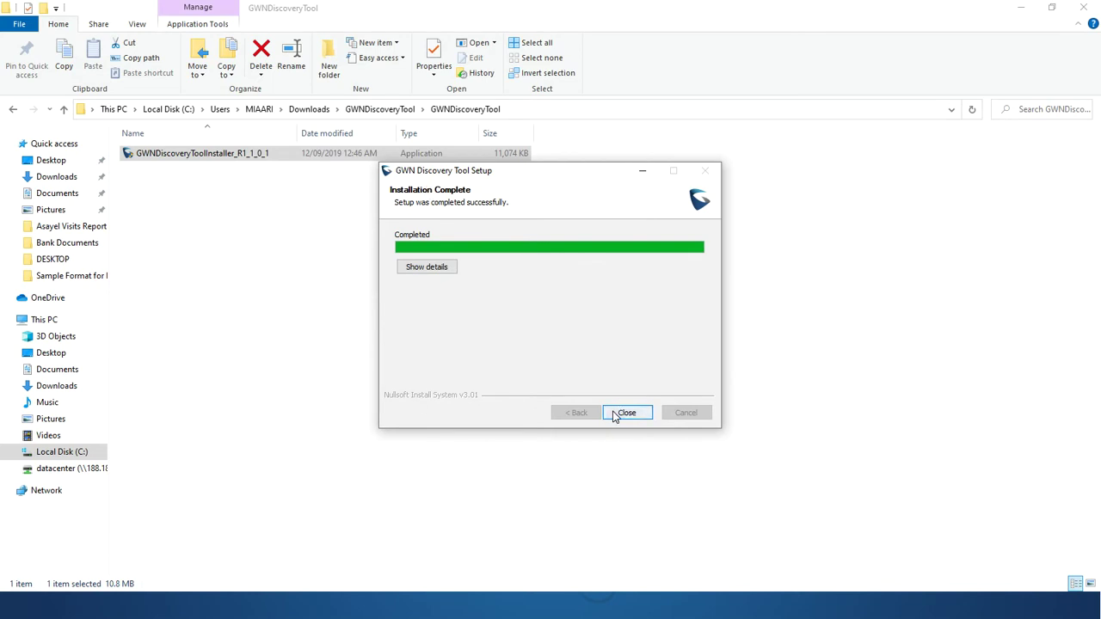
{"action": "left_click", "coordinate": [620, 415]}
{"action": "key", "text": "super+d"}
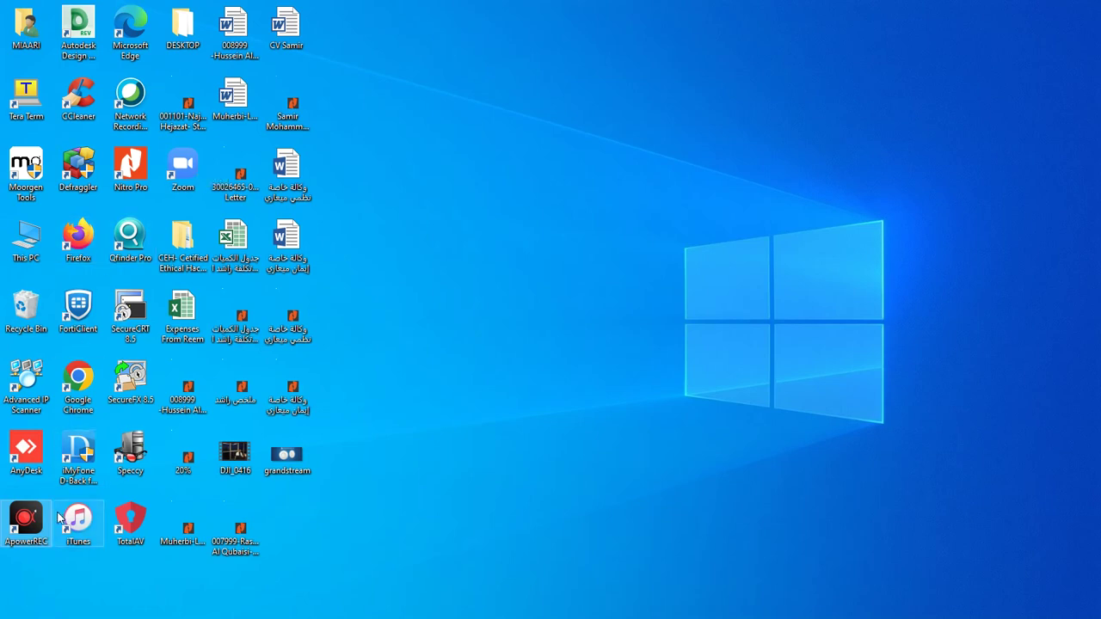
Launch GWNDiscoveryTool by searching 'gwn' from the Start menu
{"action": "key", "text": "super"}
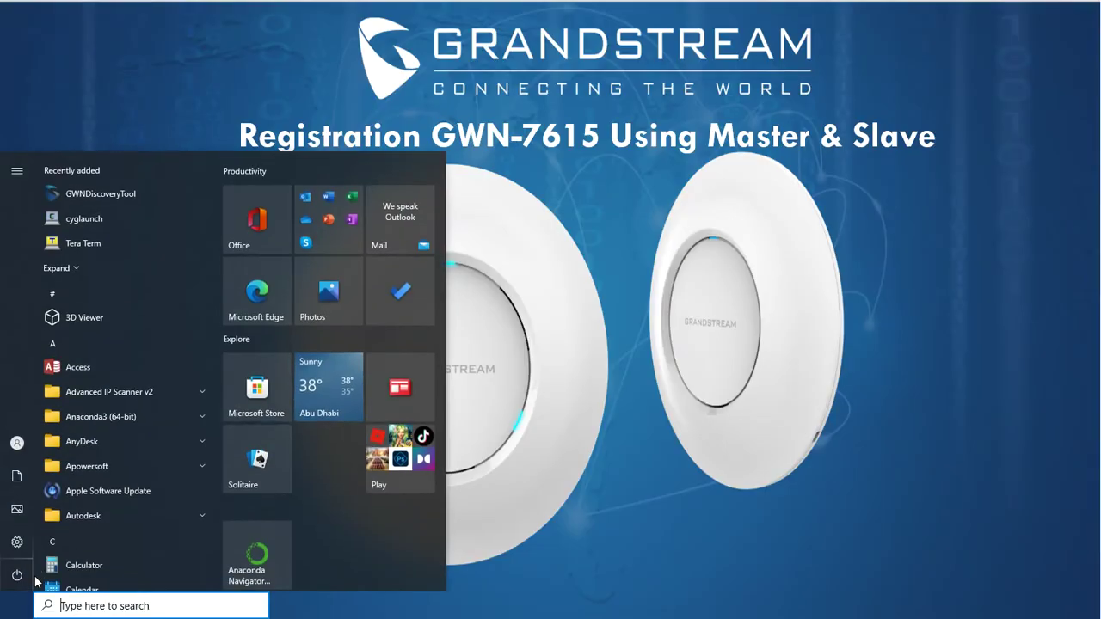
{"action": "type", "text": "gwn"}
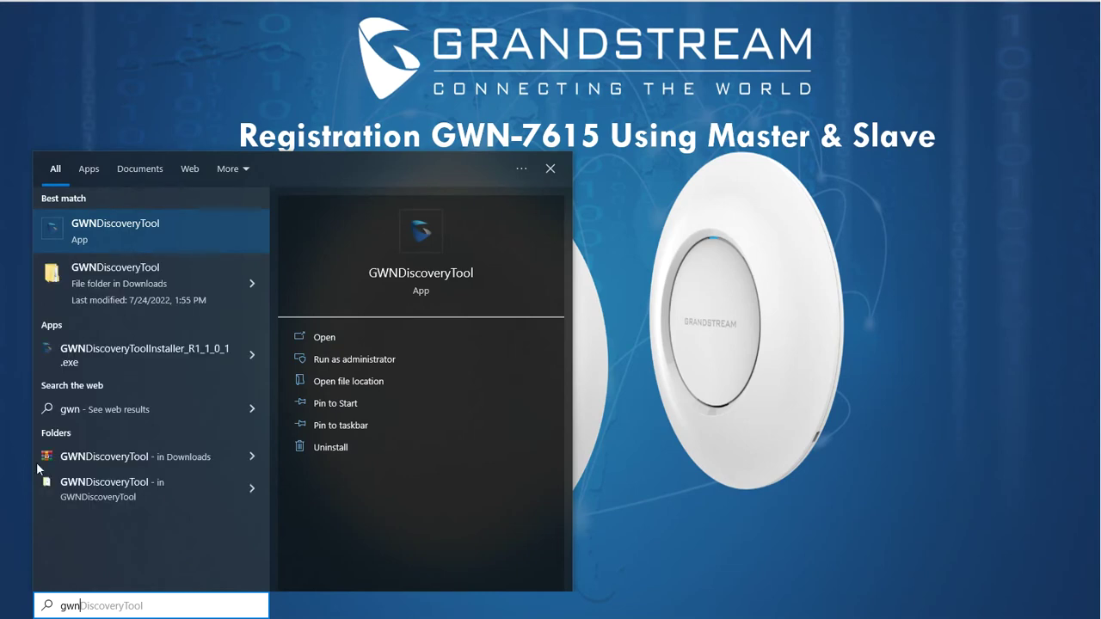
{"action": "left_click", "coordinate": [153, 229]}
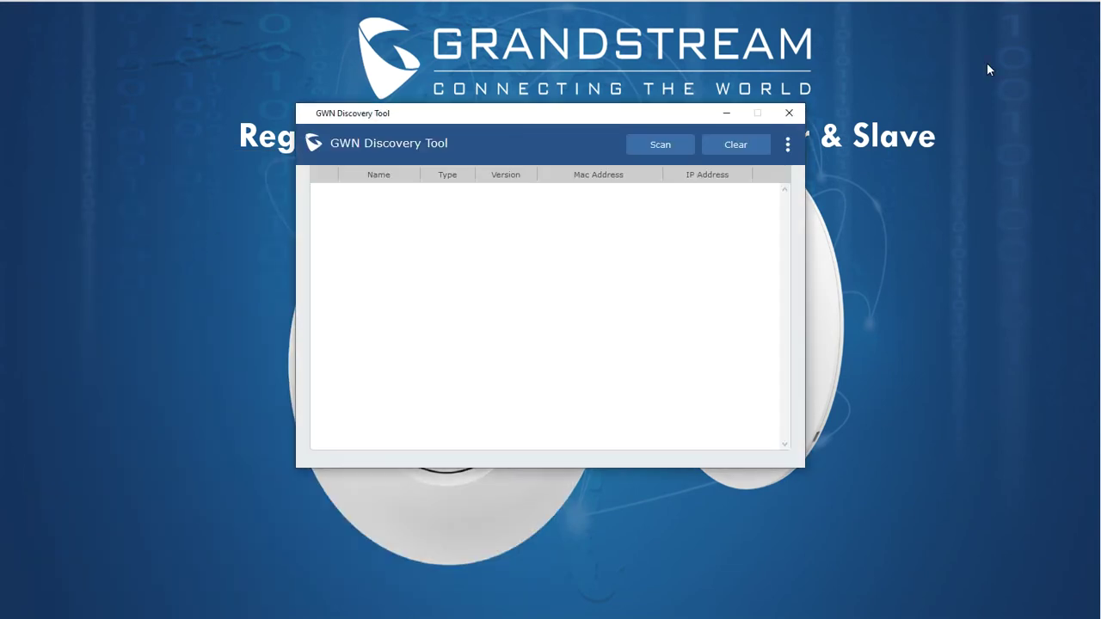
Allow the tool through the firewall on private networks and start scanning for access points
{"action": "left_click", "coordinate": [652, 145]}
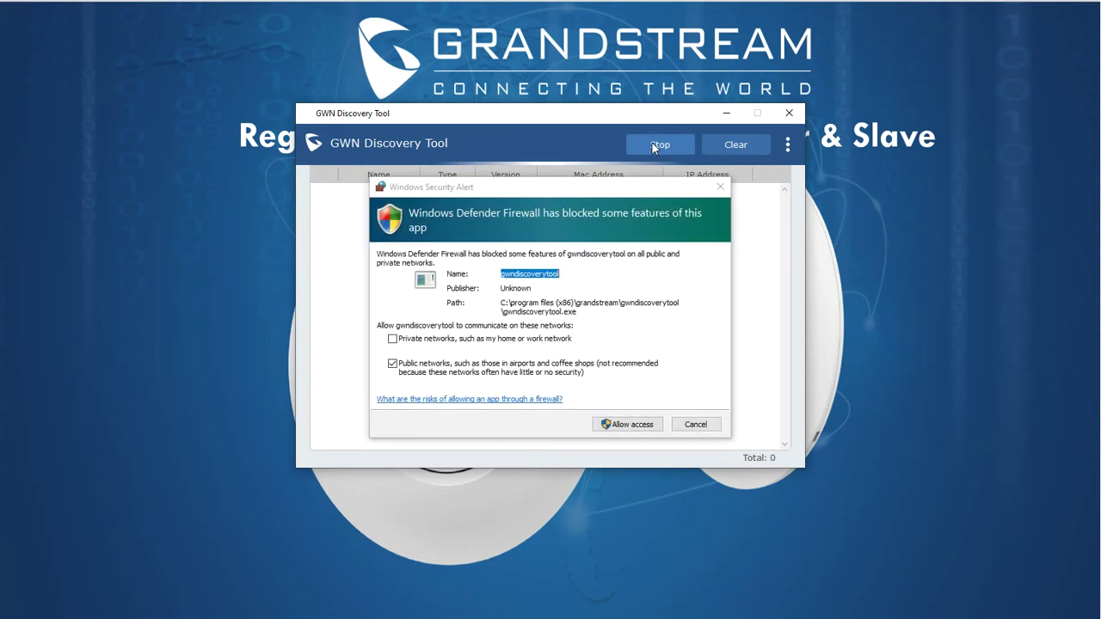
{"action": "left_click", "coordinate": [392, 338]}
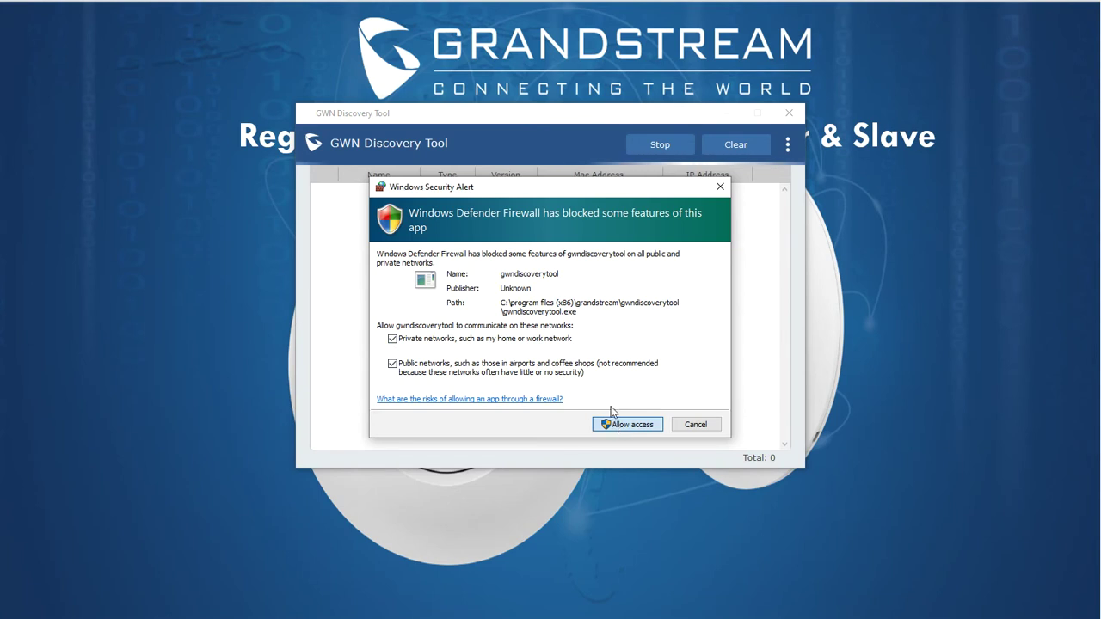
{"action": "left_click", "coordinate": [621, 425]}
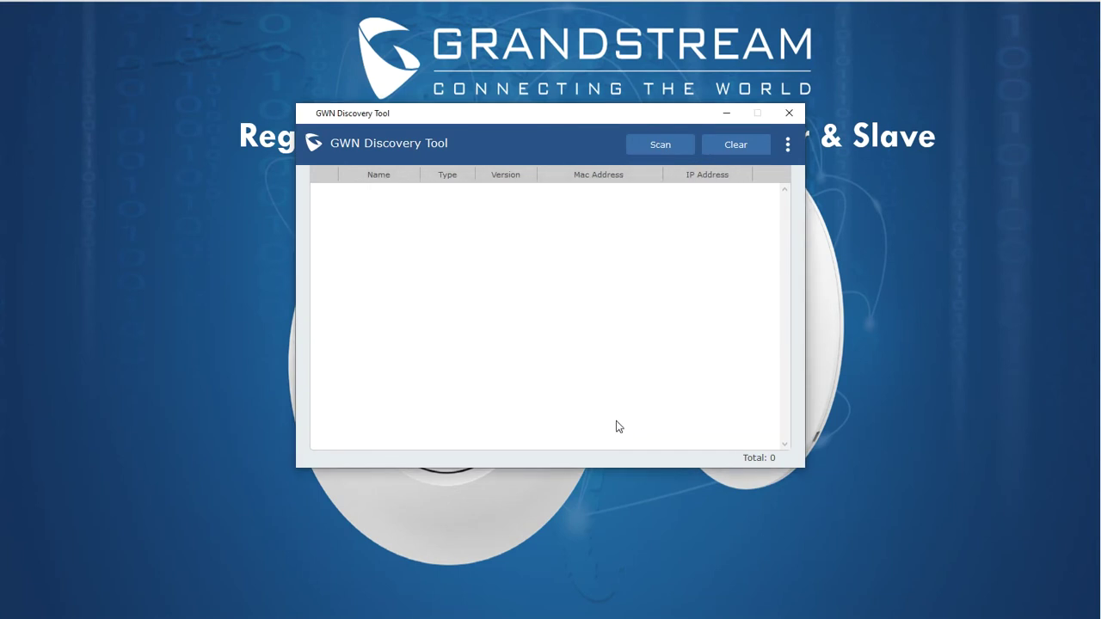
{"action": "left_click", "coordinate": [654, 146]}
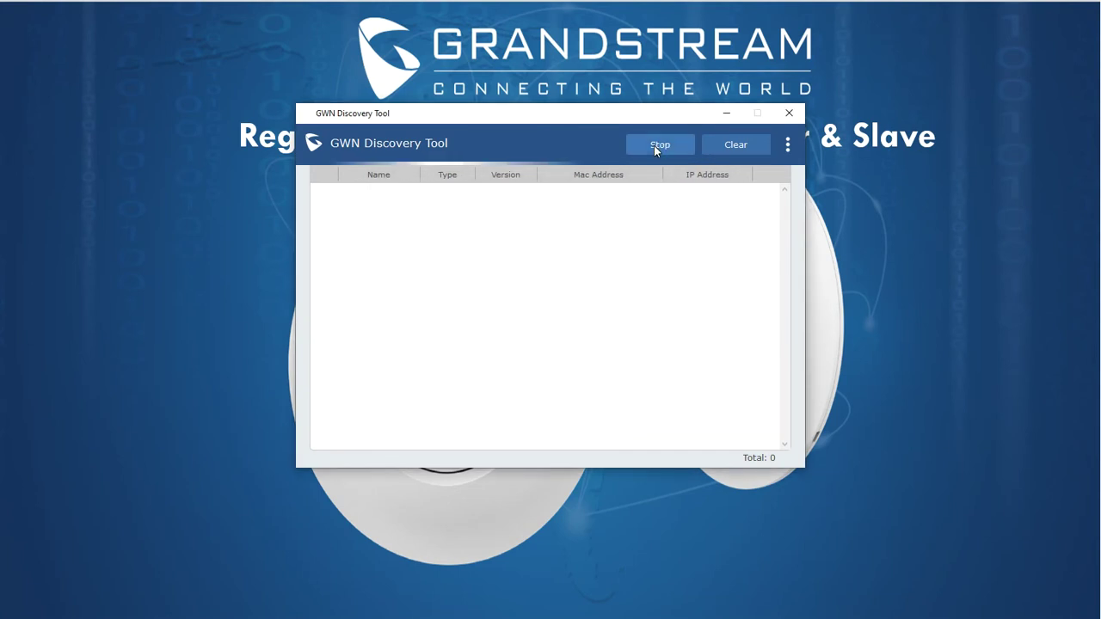
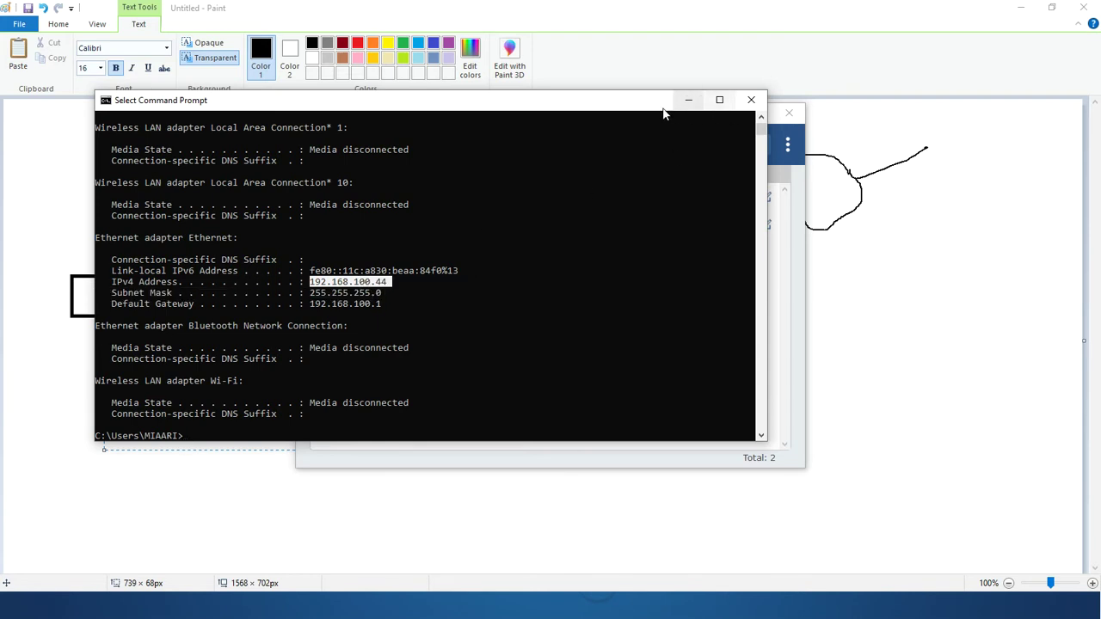
Move the Command Prompt aside and bring forward the Discovery Tool list of both gwn7615 units
{"action": "left_click_drag", "start_coordinate": [659, 106], "coordinate": [753, 279]}
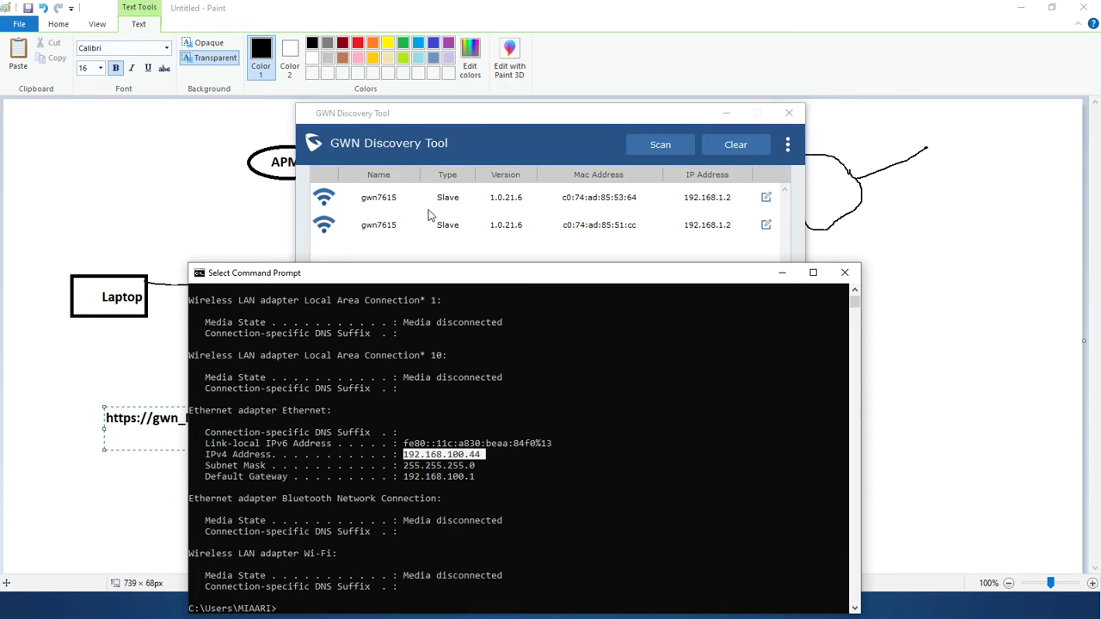
{"action": "left_click", "coordinate": [647, 112]}
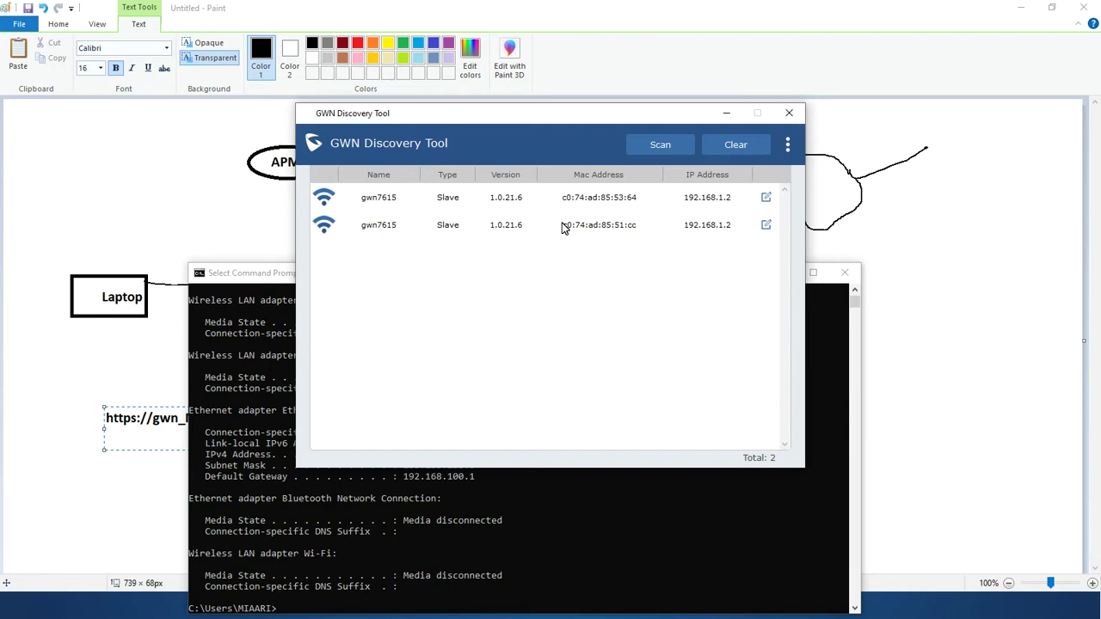
{"action": "key", "text": "super"}
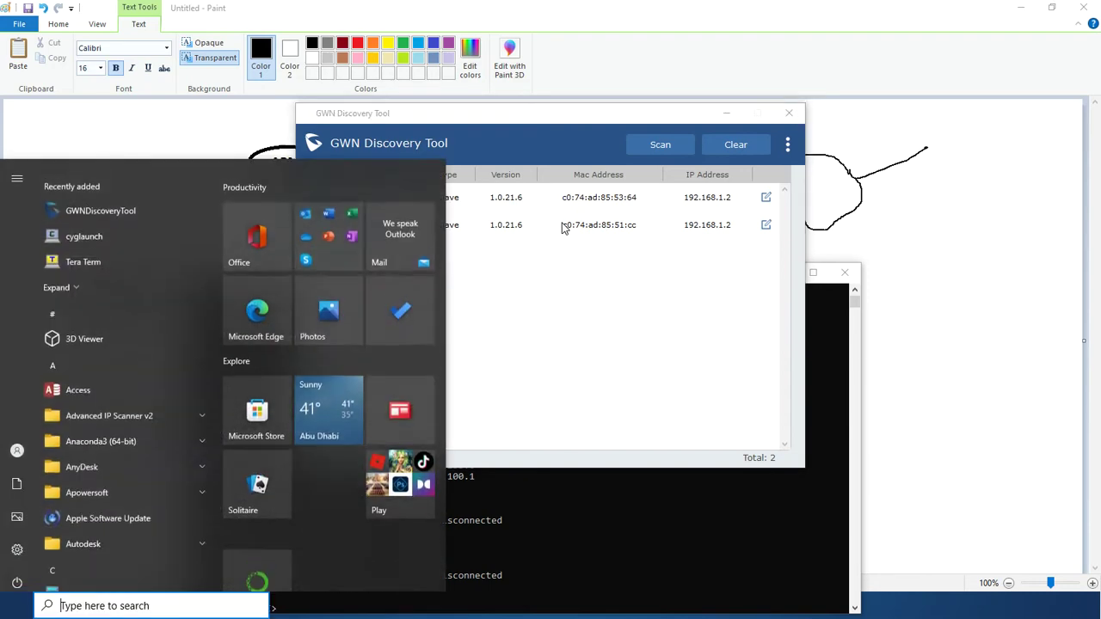
{"action": "type", "text": "fire"}
{"action": "key", "text": "Return"}
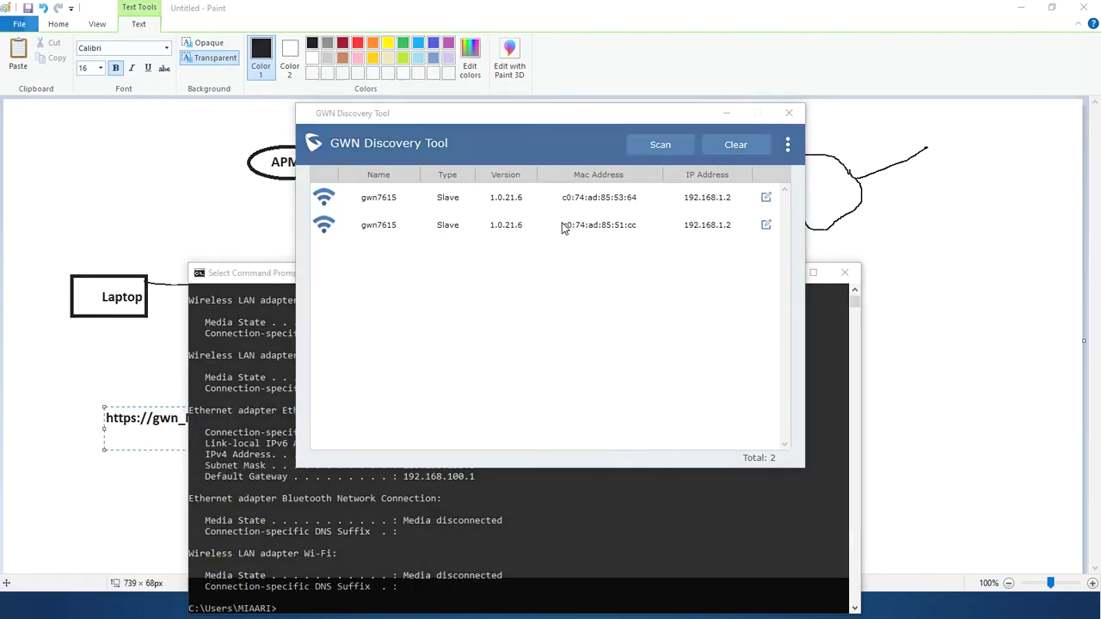
{"action": "type", "text": "http"}
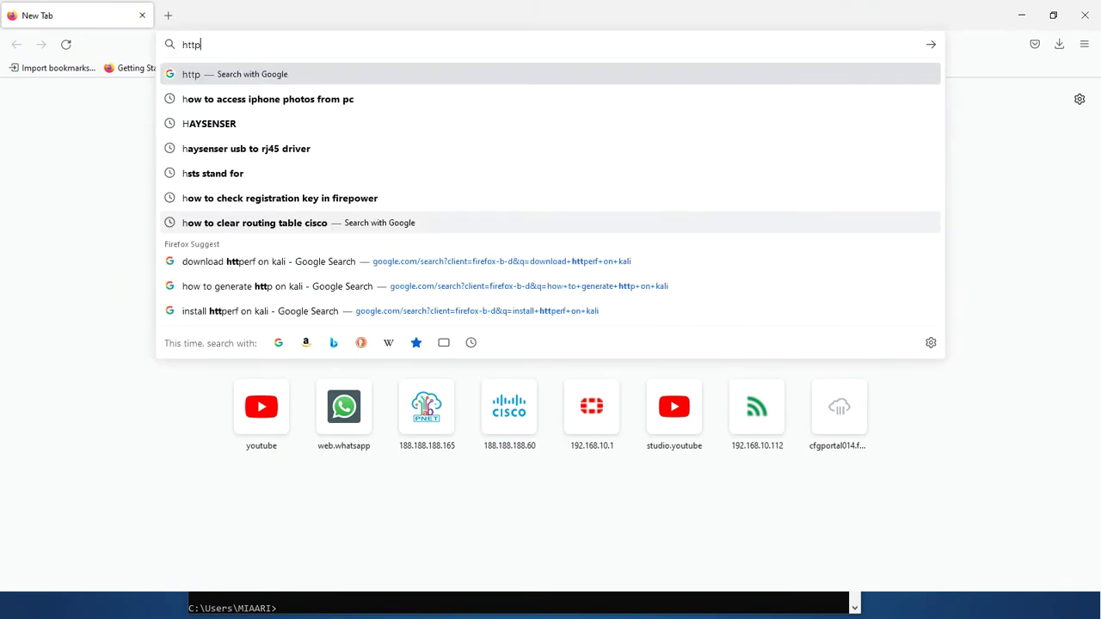
{"action": "type", "text": "s://"}
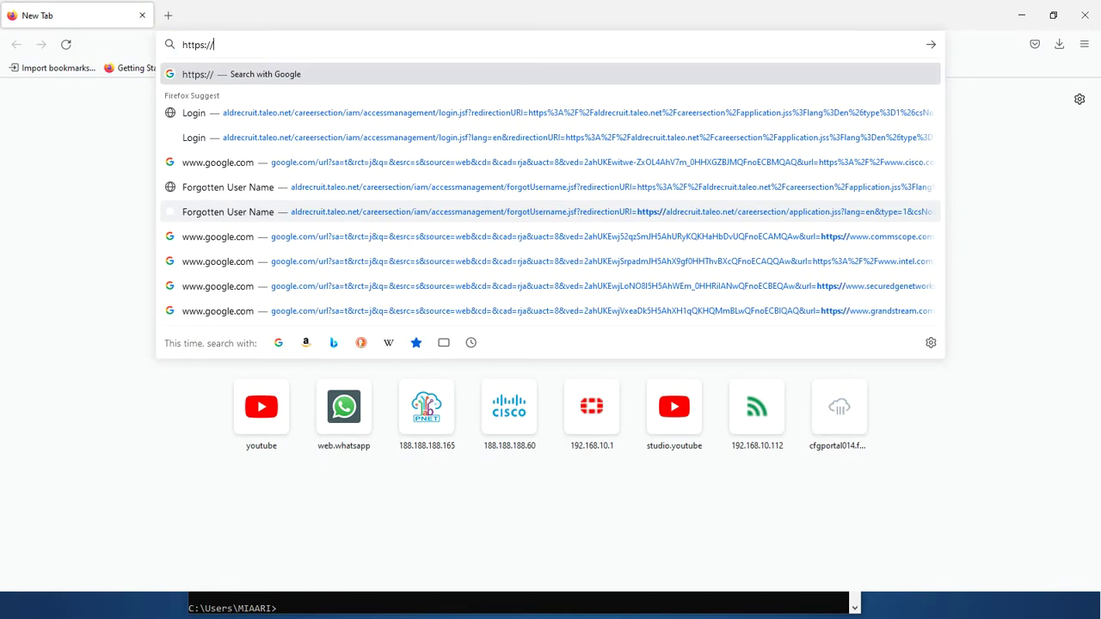
{"action": "type", "text": "gwn"}
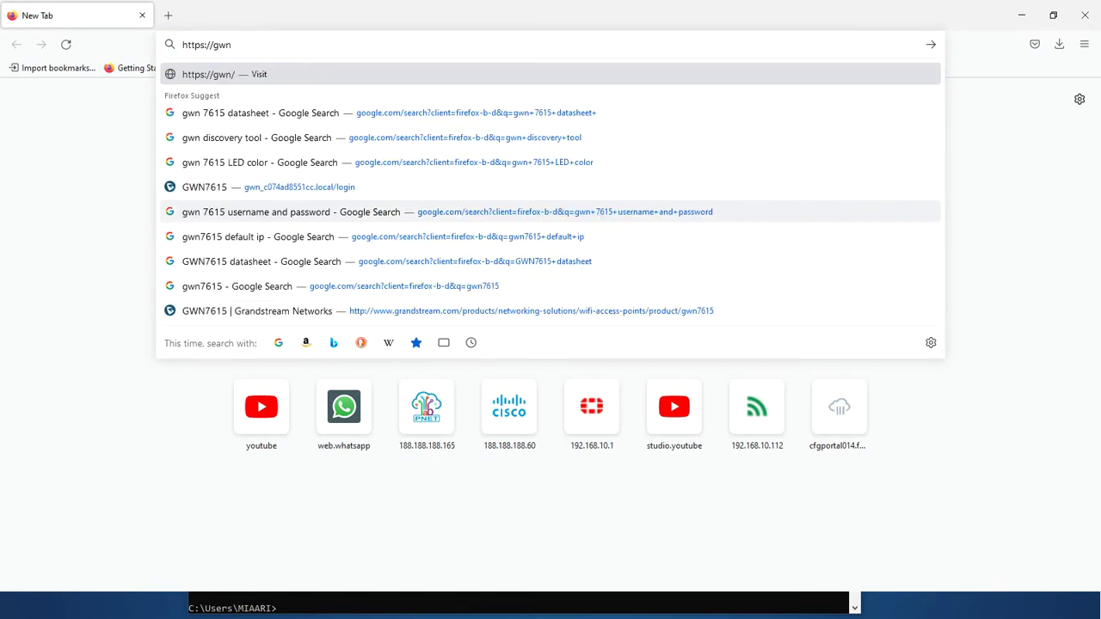
{"action": "type", "text": "_"}
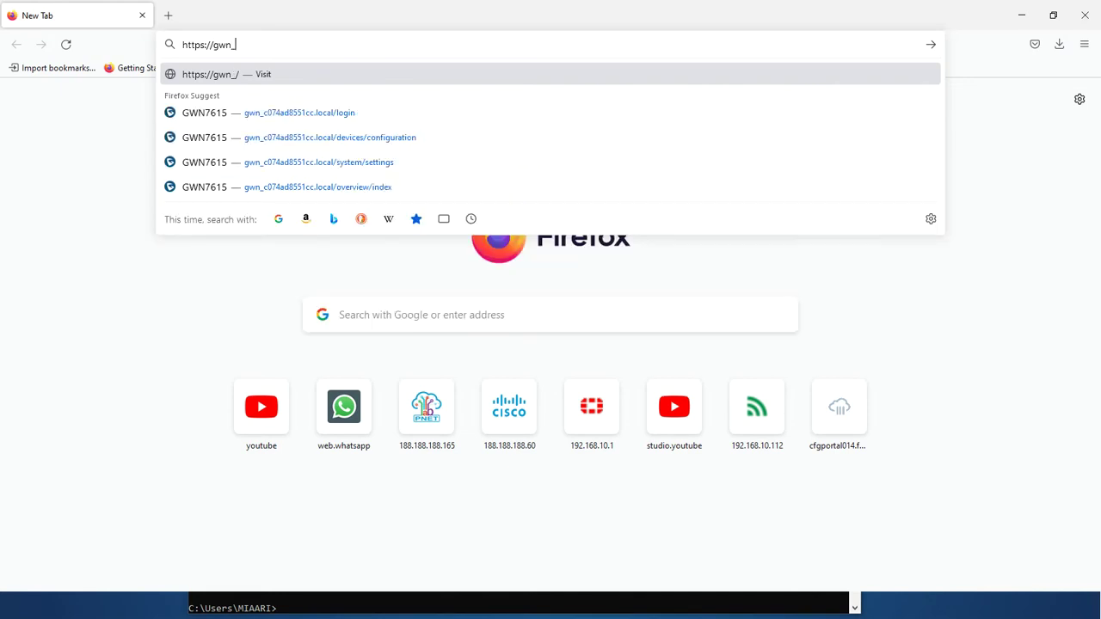
{"action": "key", "text": "ctrl+a"}
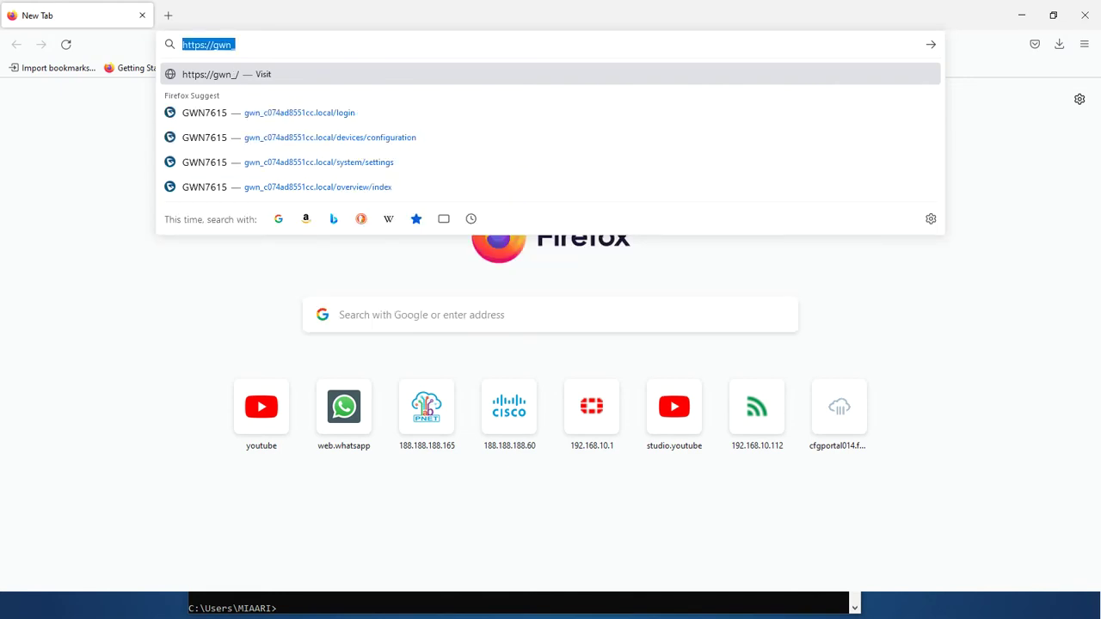
{"action": "key", "text": "alt+Tab"}
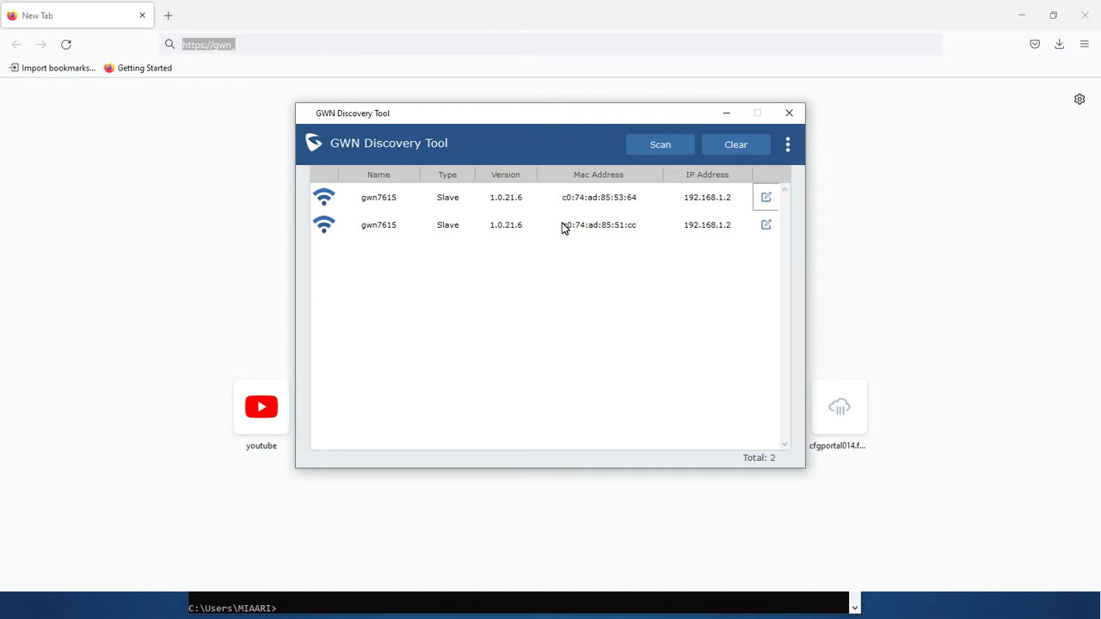
Continue the address with the start of the MAC and reposition the Discovery Tool so the MAC is readable
{"action": "left_click", "coordinate": [262, 52]}
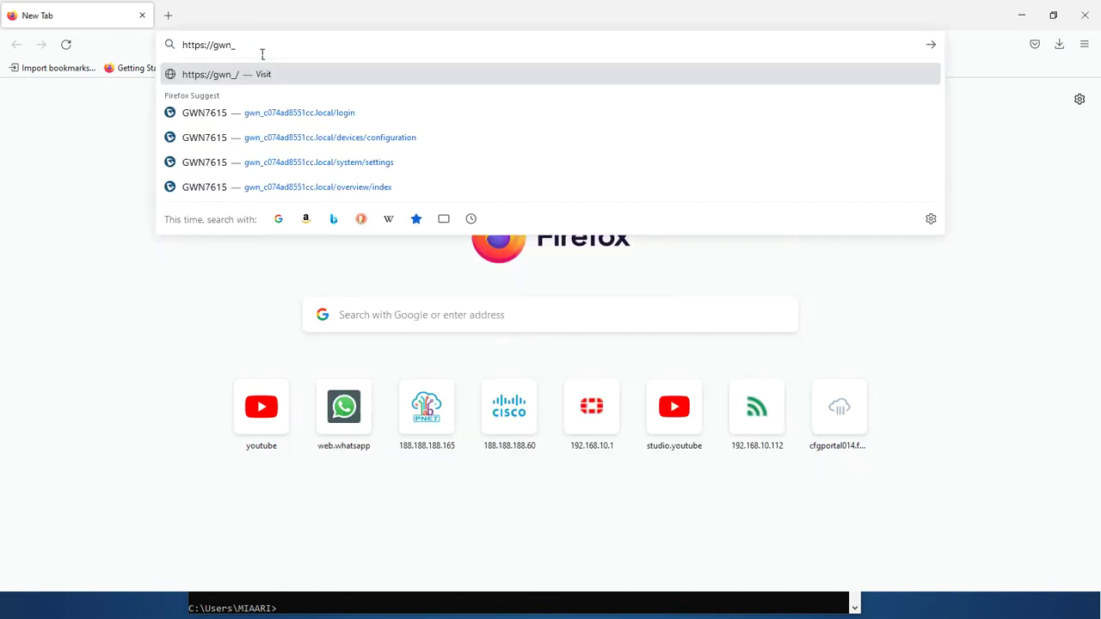
{"action": "type", "text": "c0:"}
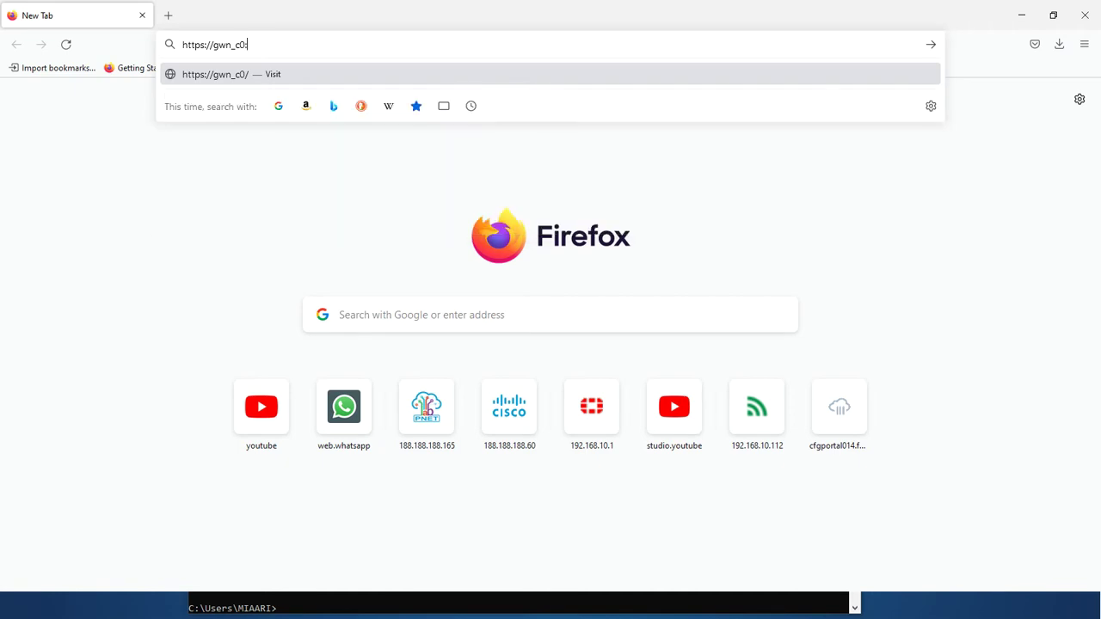
{"action": "type", "text": "740d"}
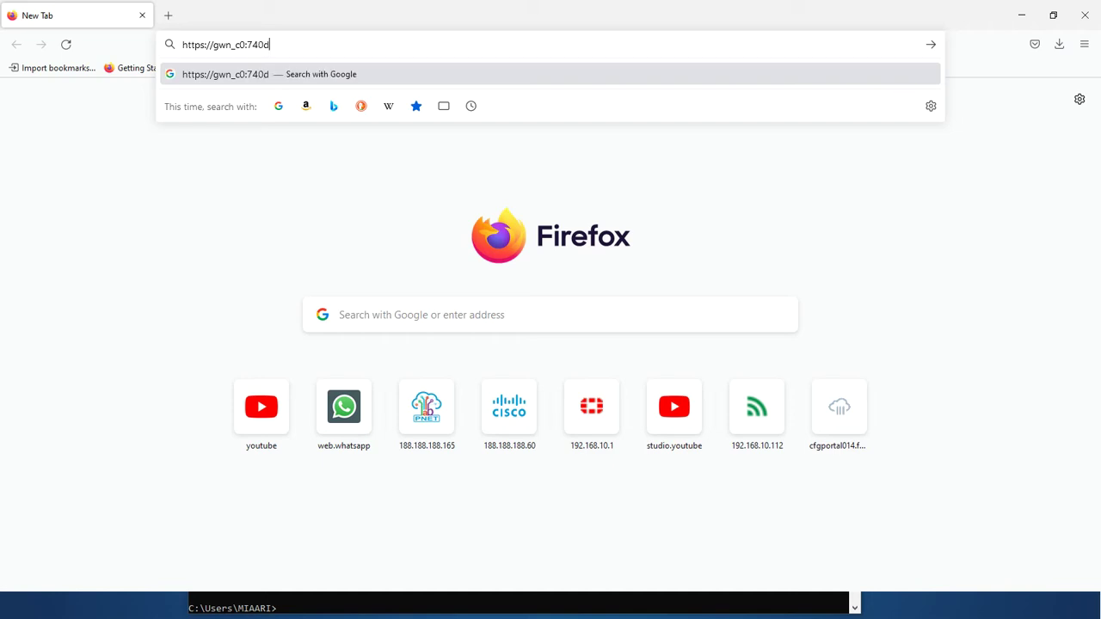
{"action": "type", "text": ":"}
{"action": "key", "text": "ctrl+a"}
{"action": "key", "text": "alt+Tab"}
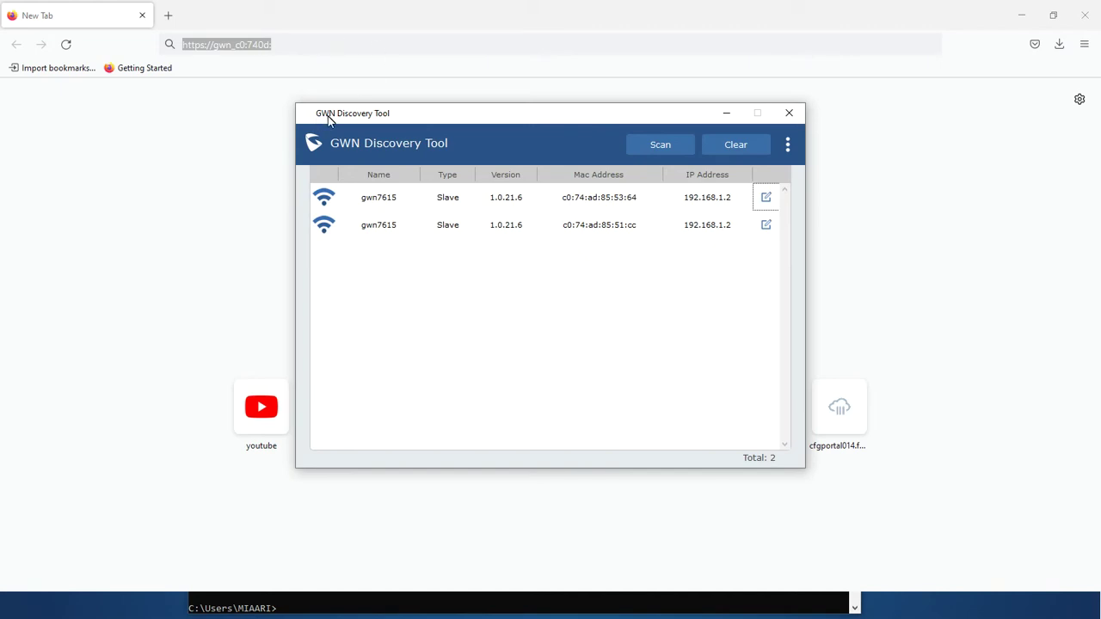
{"action": "left_click_drag", "start_coordinate": [328, 116], "coordinate": [232, 99]}
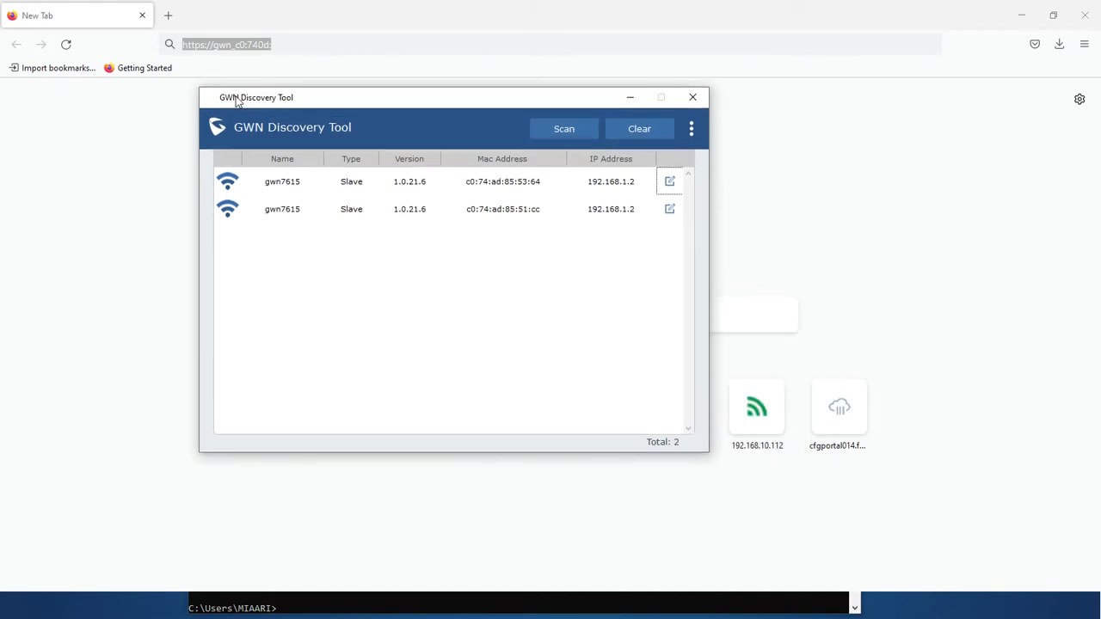
{"action": "left_click", "coordinate": [265, 51]}
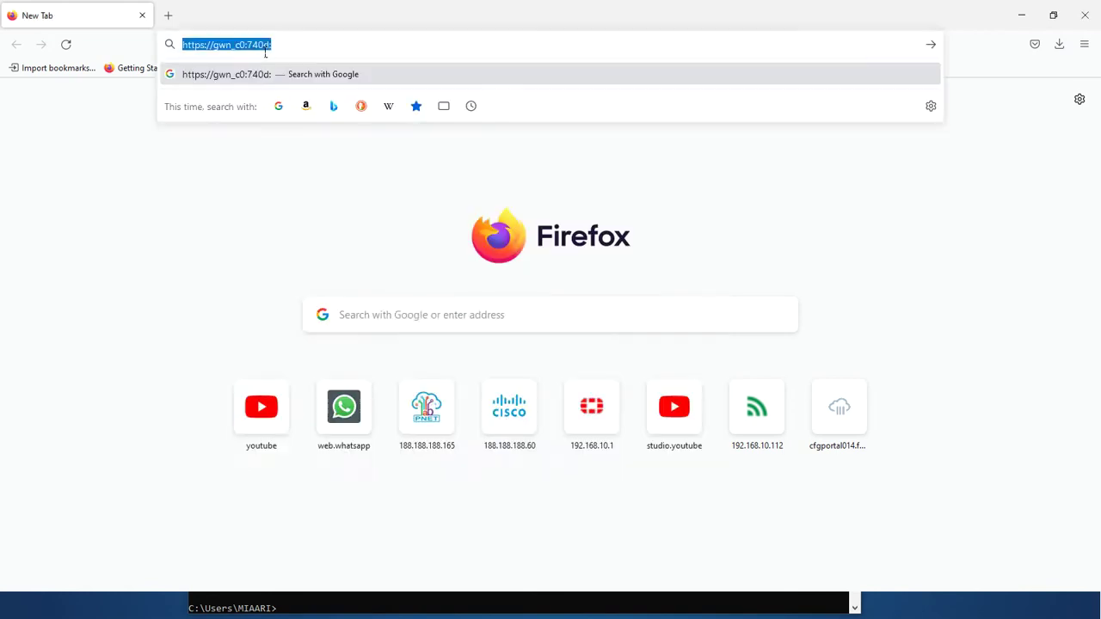
{"action": "left_click", "coordinate": [260, 48]}
{"action": "type", "text": ":"}
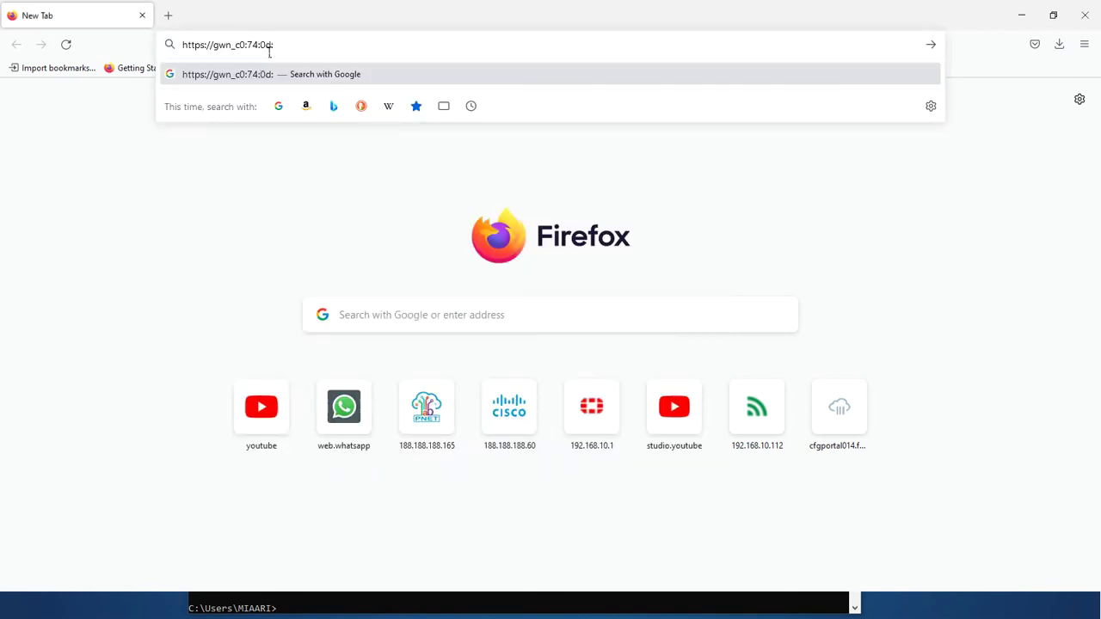
{"action": "key", "text": "Delete"}
{"action": "type", "text": "ad:85:"}
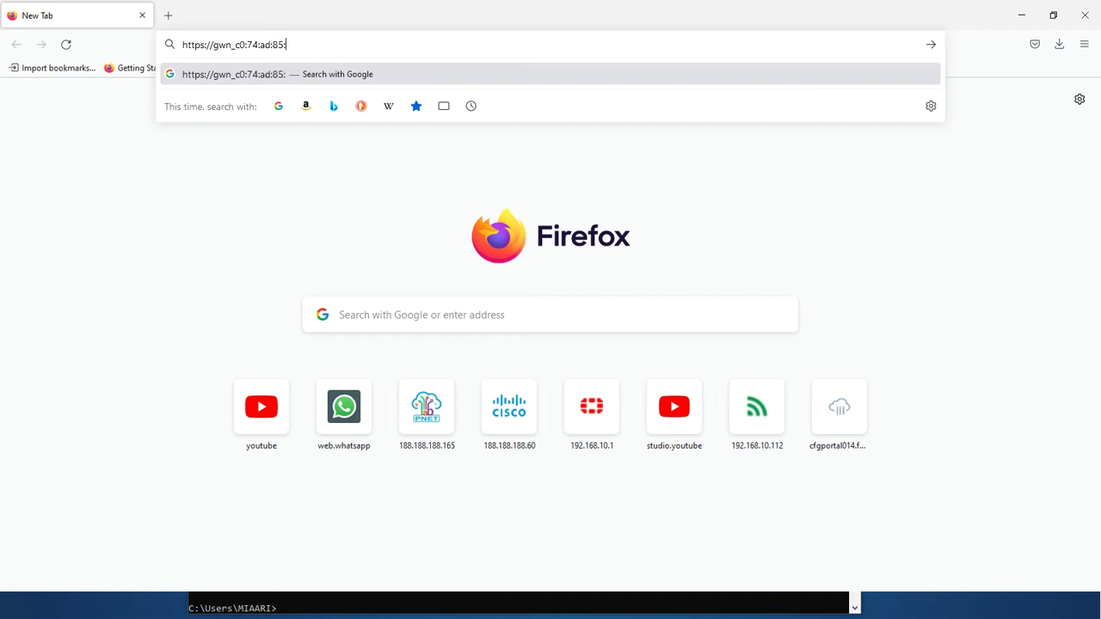
{"action": "type", "text": "53:64"}
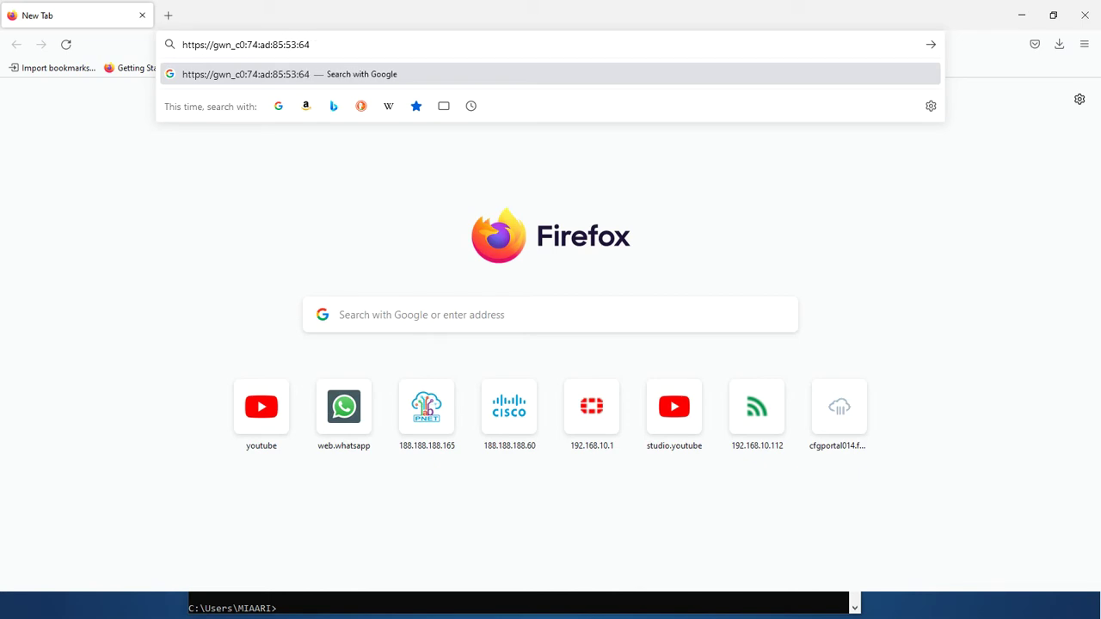
{"action": "key", "text": "alt+Tab"}
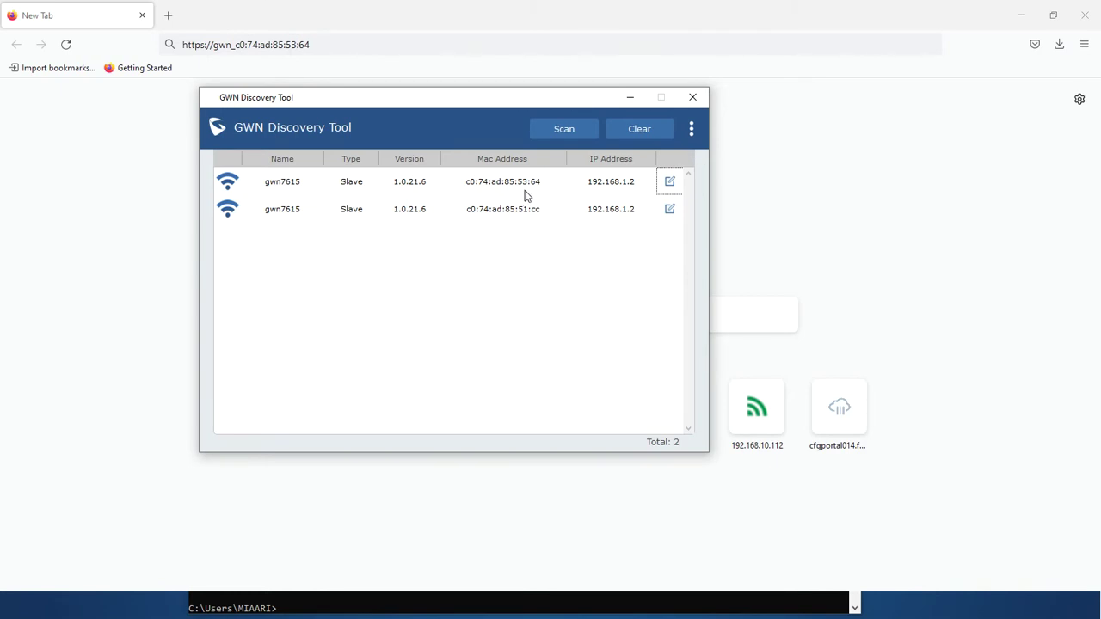
{"action": "left_click", "coordinate": [342, 47]}
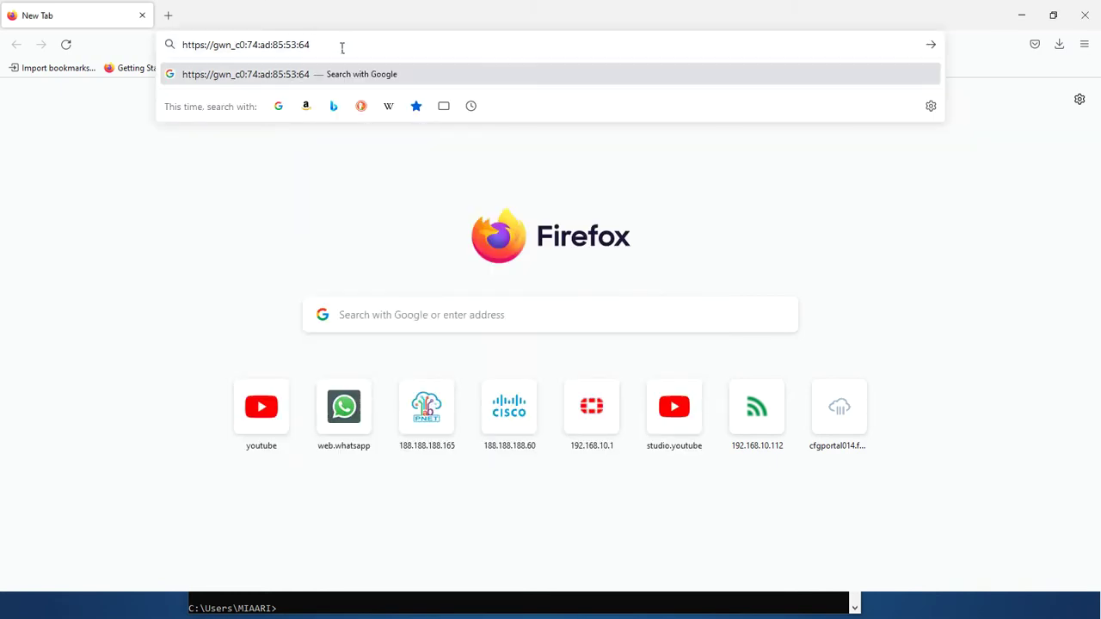
{"action": "type", "text": ".local"}
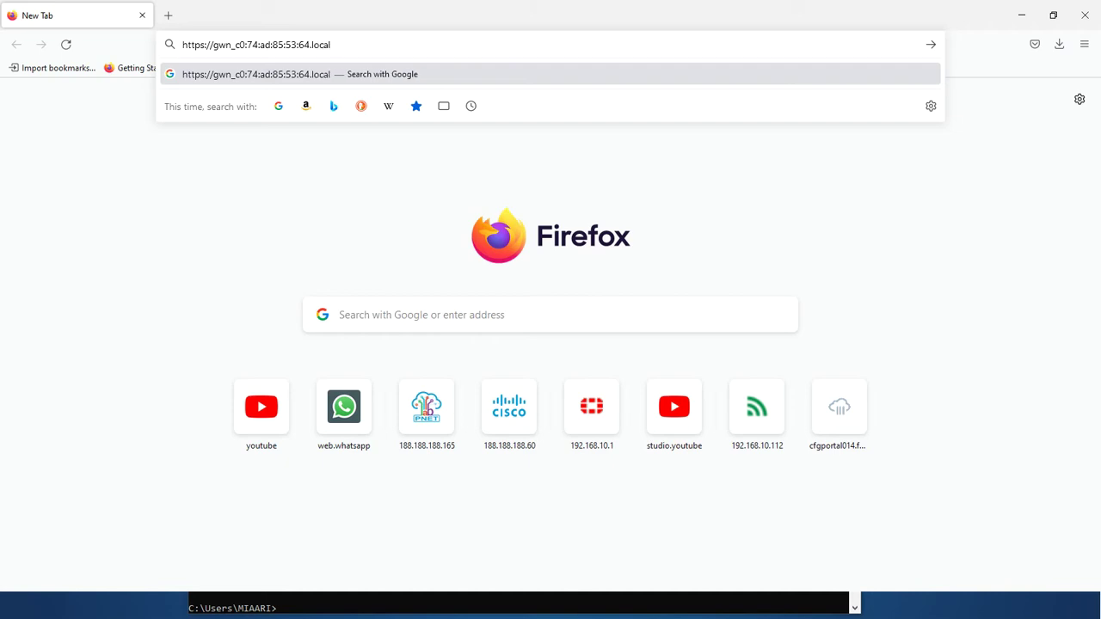
{"action": "key", "text": "Return"}
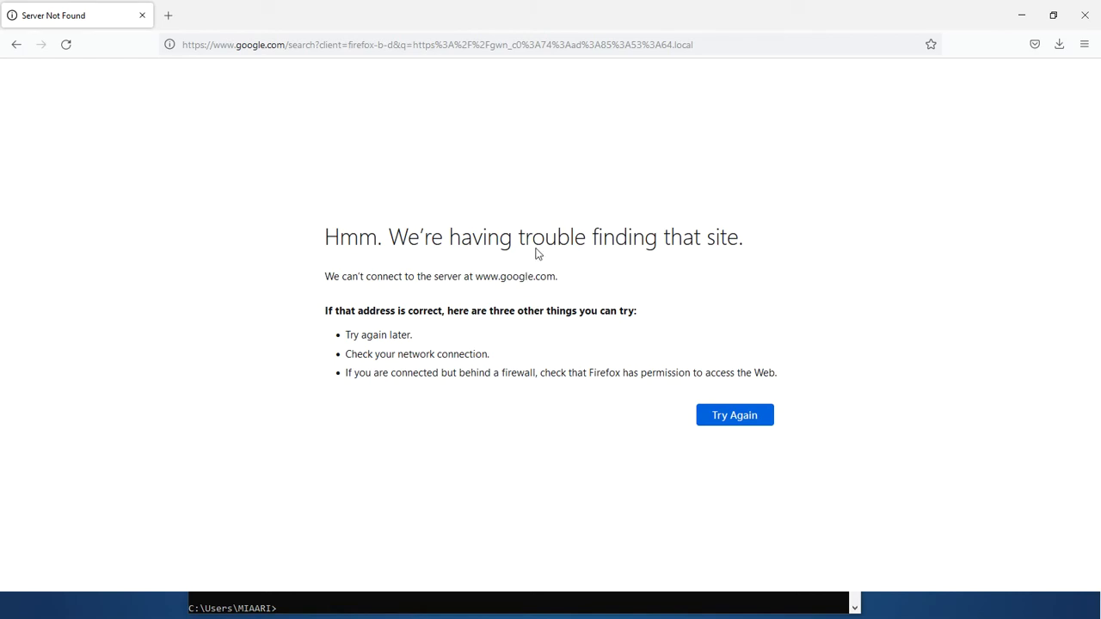
{"action": "left_click", "coordinate": [751, 418]}
{"action": "left_click", "coordinate": [18, 45]}
{"action": "left_click", "coordinate": [370, 52]}
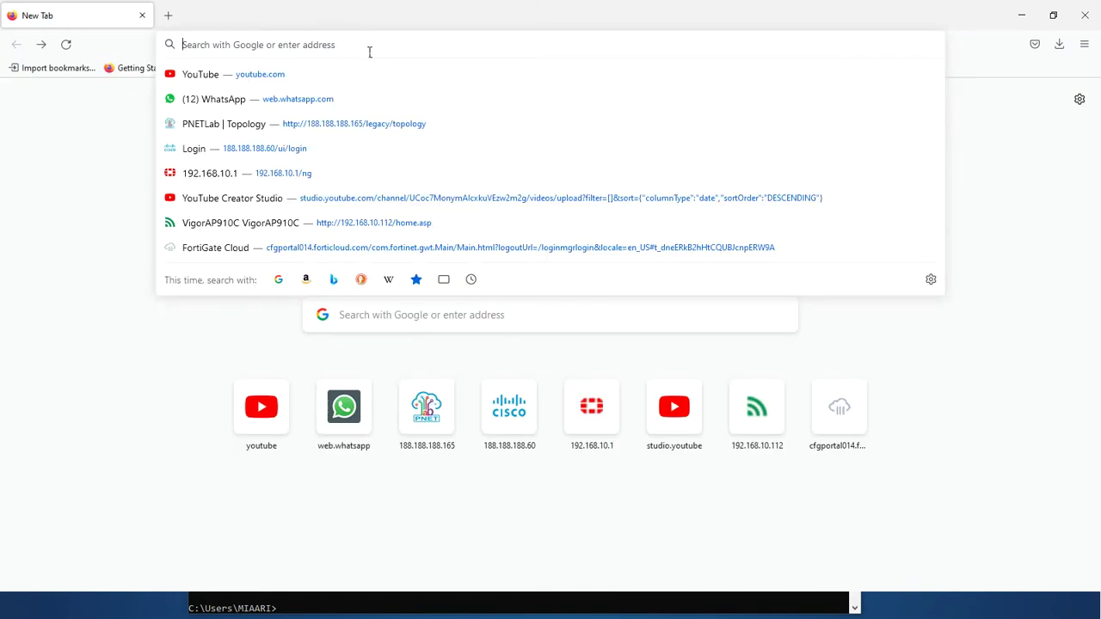
{"action": "type", "text": "https://"}
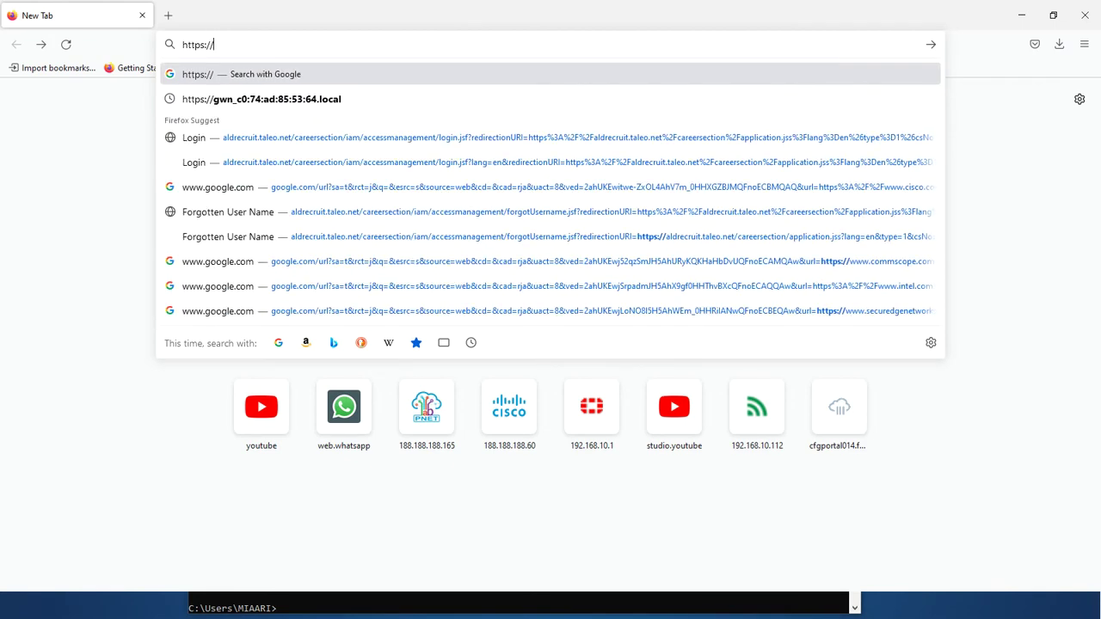
{"action": "type", "text": "gwn_"}
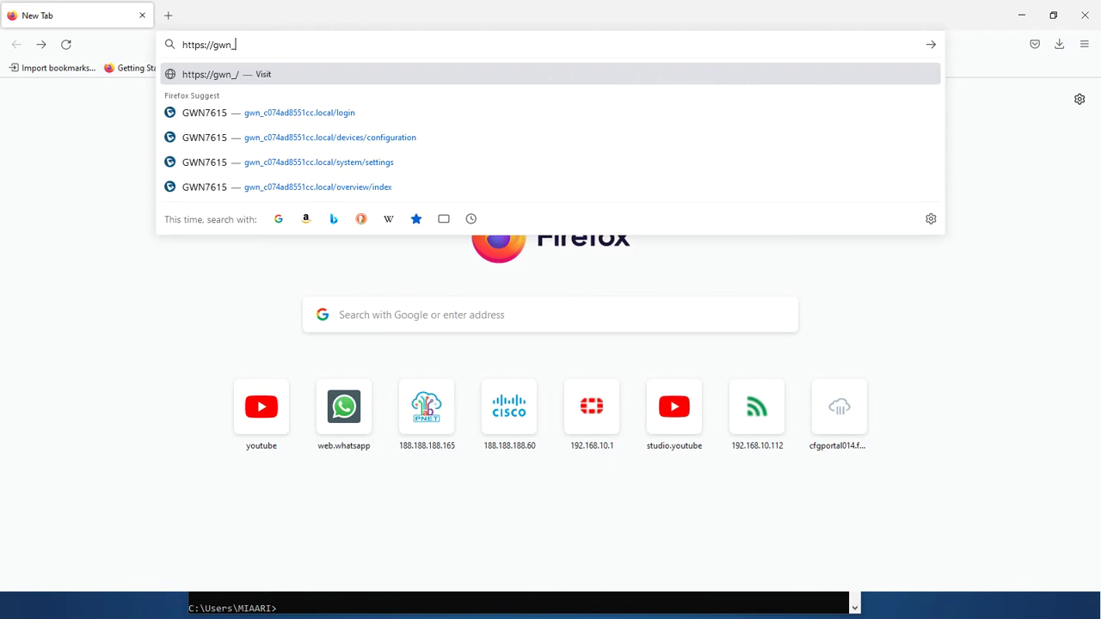
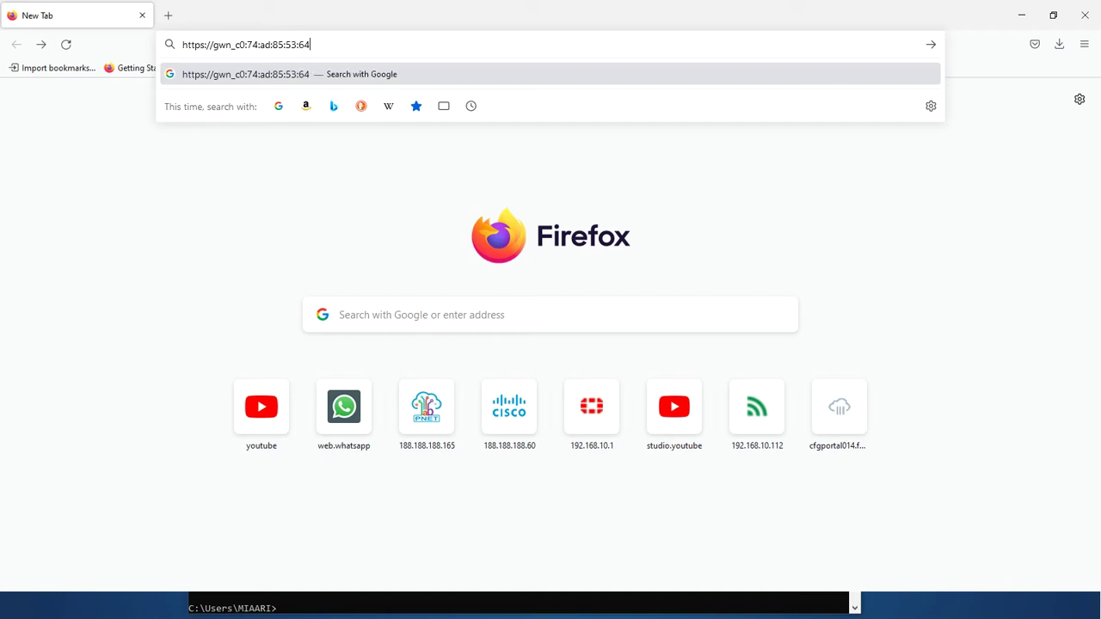
{"action": "key", "text": "ctrl+a"}
{"action": "key", "text": "End"}
{"action": "type", "text": ".local"}
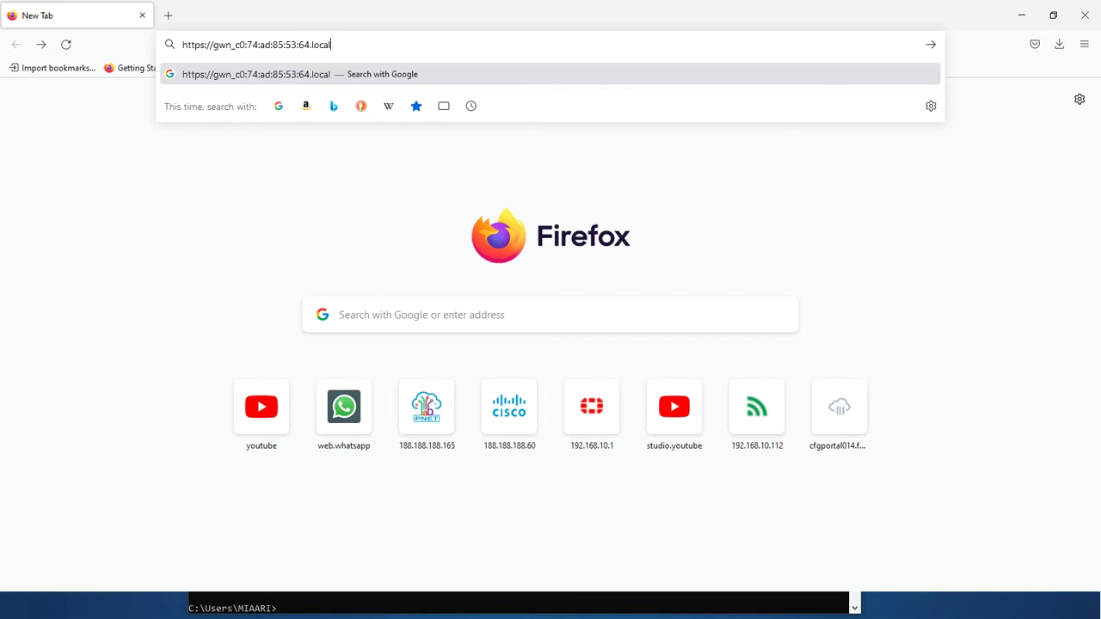
{"action": "key", "text": "Return"}
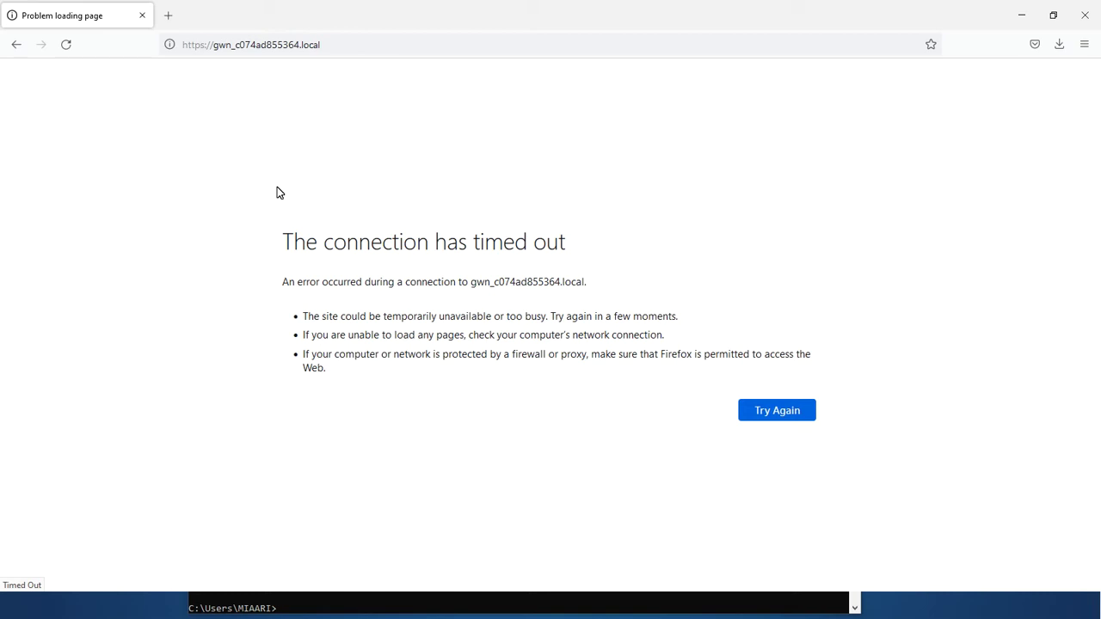
Reach the Ethernet adapter's advanced IPv4 settings through Control Panel's Network and Sharing Center
{"action": "key", "text": "super"}
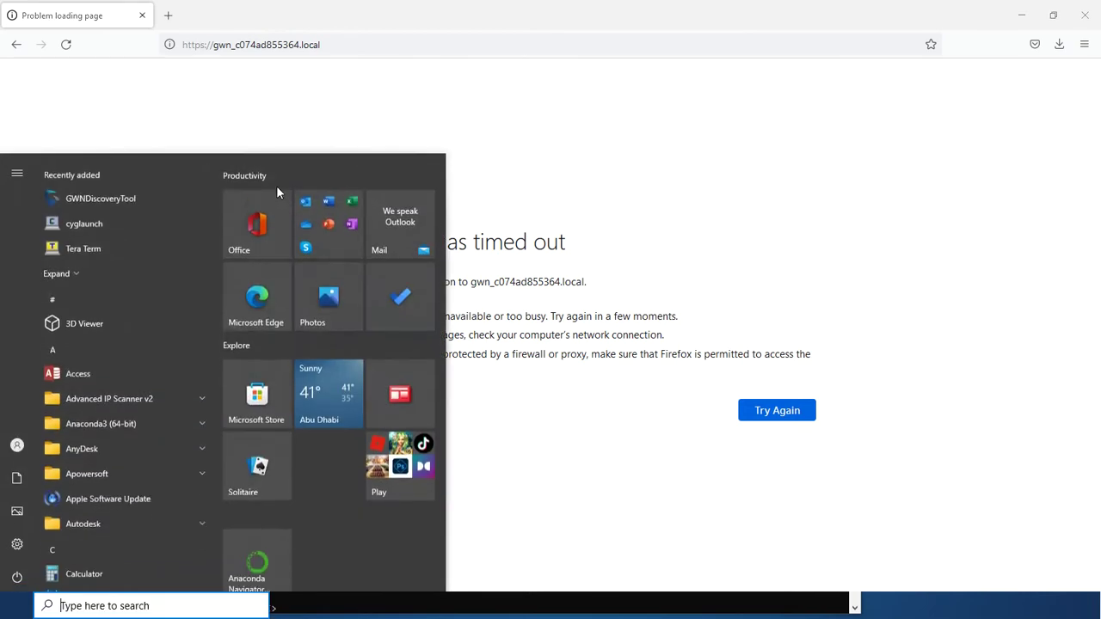
{"action": "type", "text": "control"}
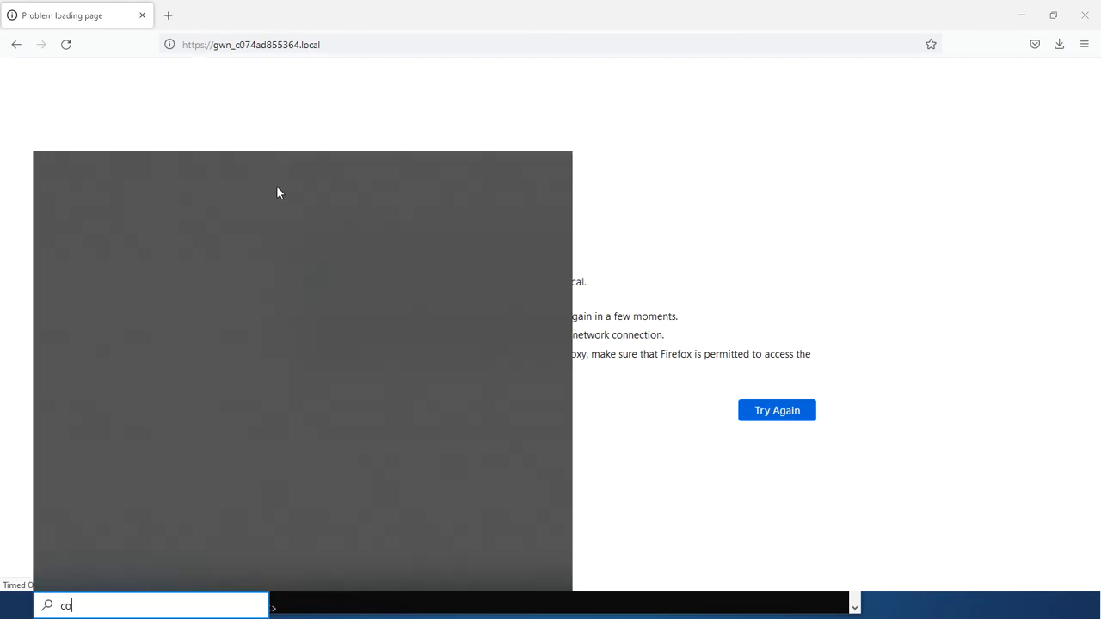
{"action": "key", "text": "Return"}
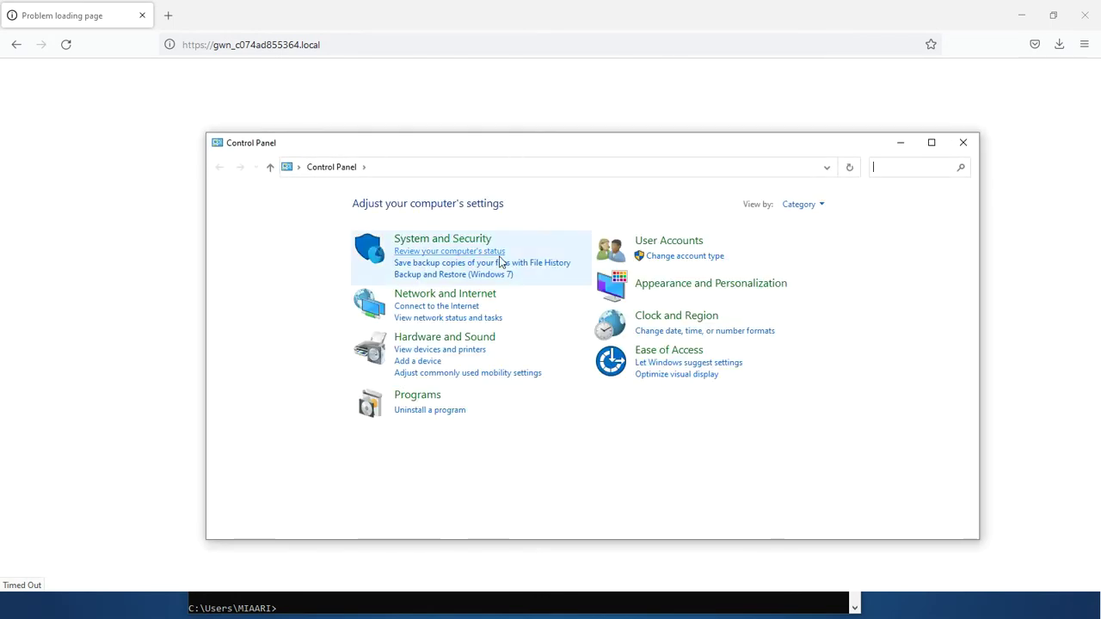
{"action": "left_click", "coordinate": [463, 294]}
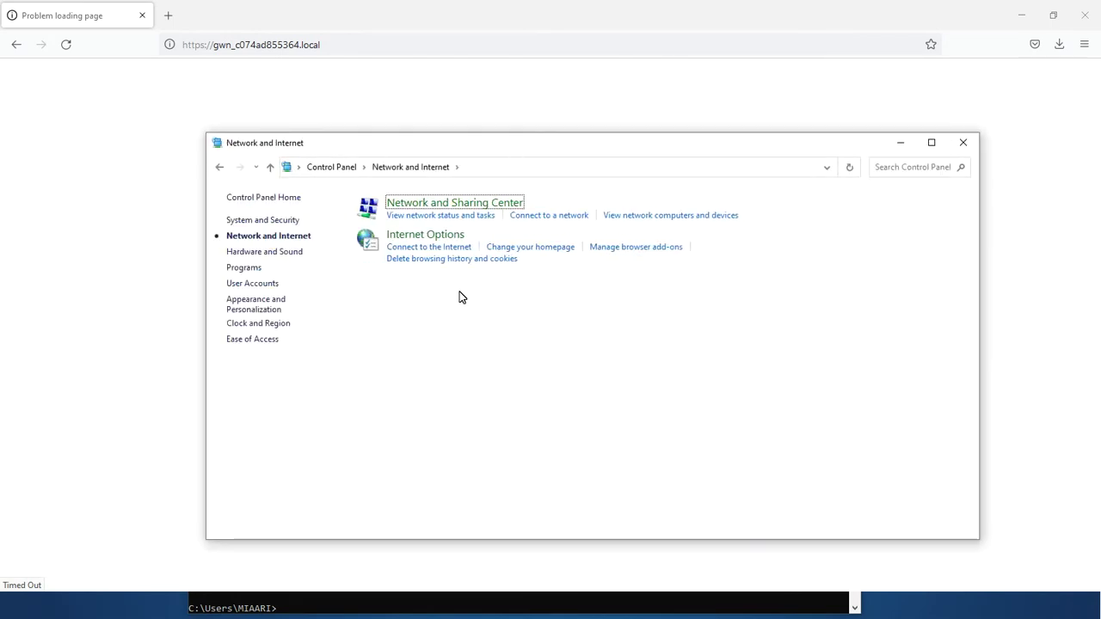
{"action": "left_click", "coordinate": [440, 207]}
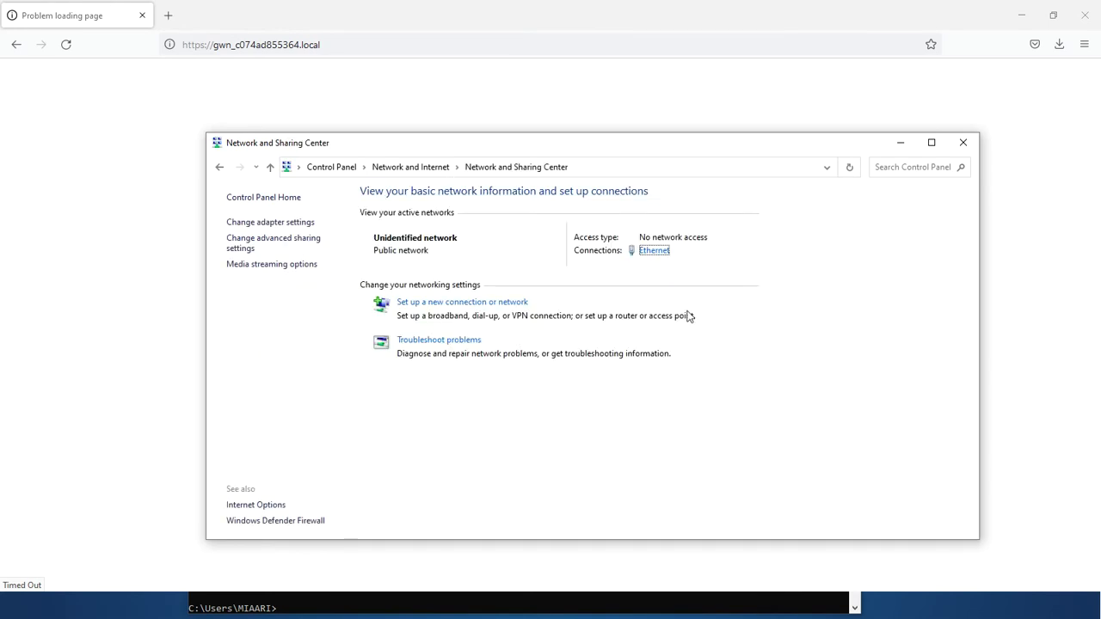
{"action": "left_click", "coordinate": [654, 250]}
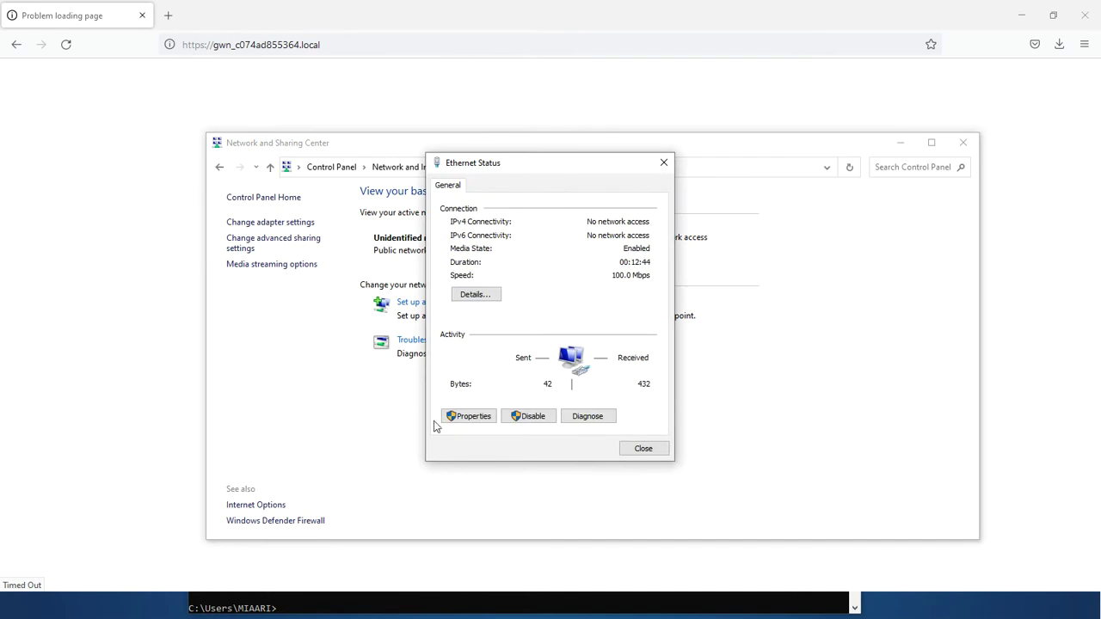
{"action": "left_click", "coordinate": [472, 418]}
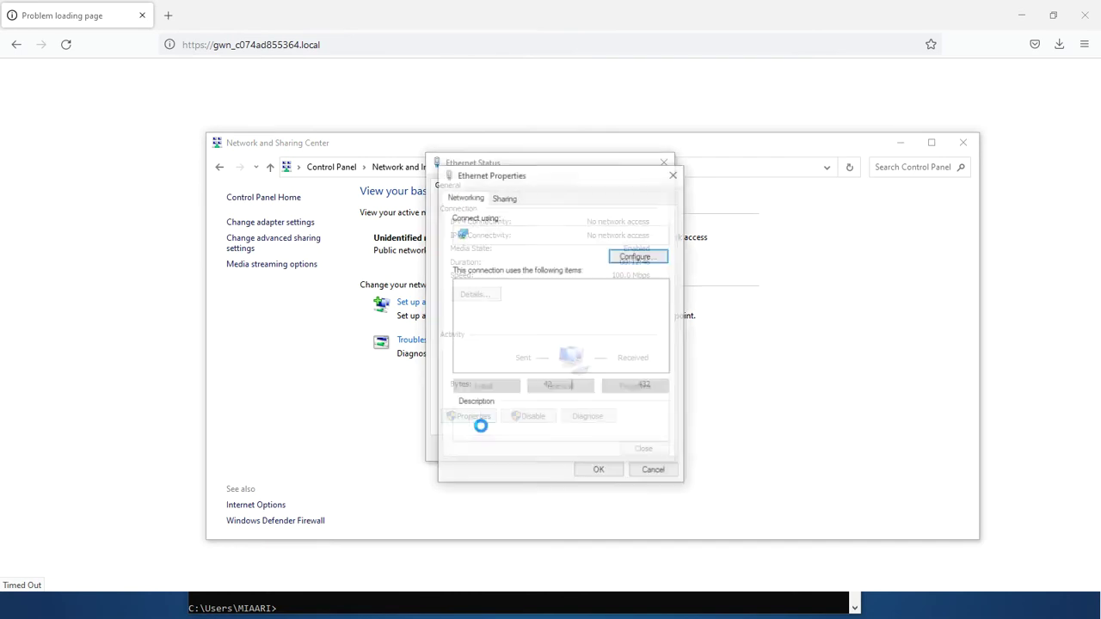
{"action": "double_click", "coordinate": [577, 344]}
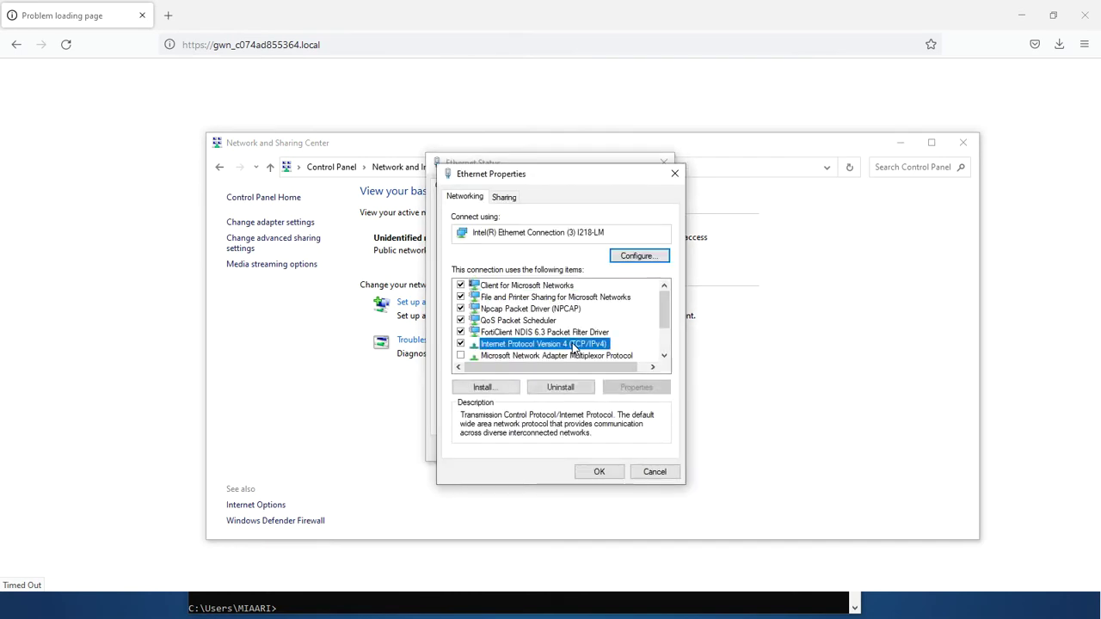
{"action": "left_click", "coordinate": [680, 487]}
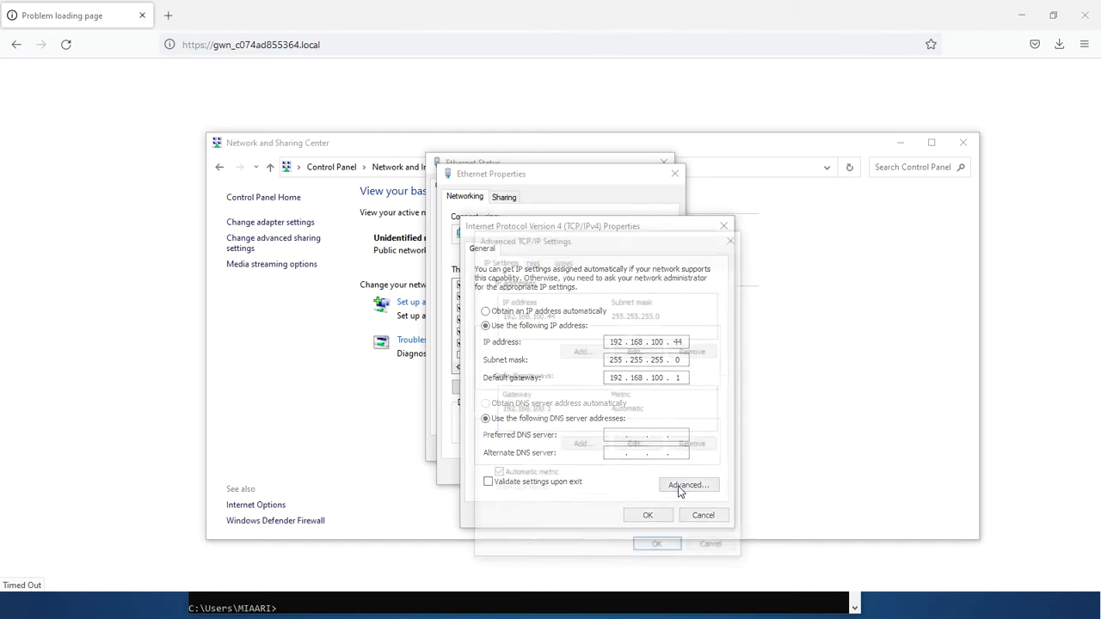
Add IP 192.168.1.100 with mask 255.255.255.0 and confirm all the adapter dialogs
{"action": "left_click", "coordinate": [583, 353]}
{"action": "type", "text": "192 . 168 . 1 . "}
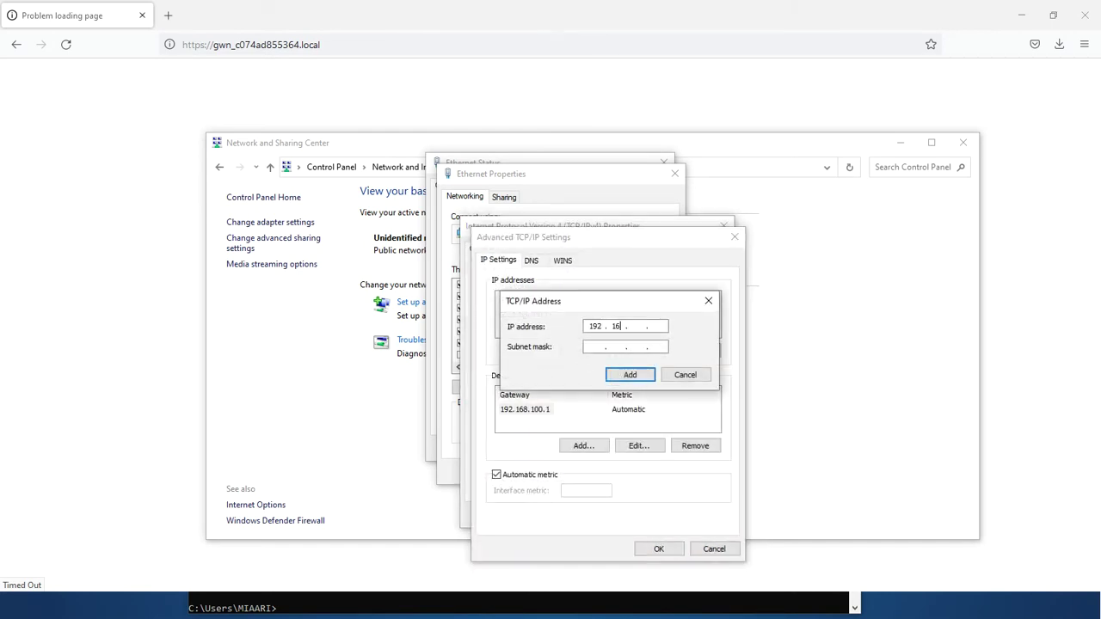
{"action": "type", "text": "100"}
{"action": "key", "text": "Tab"}
{"action": "left_click", "coordinate": [631, 375]}
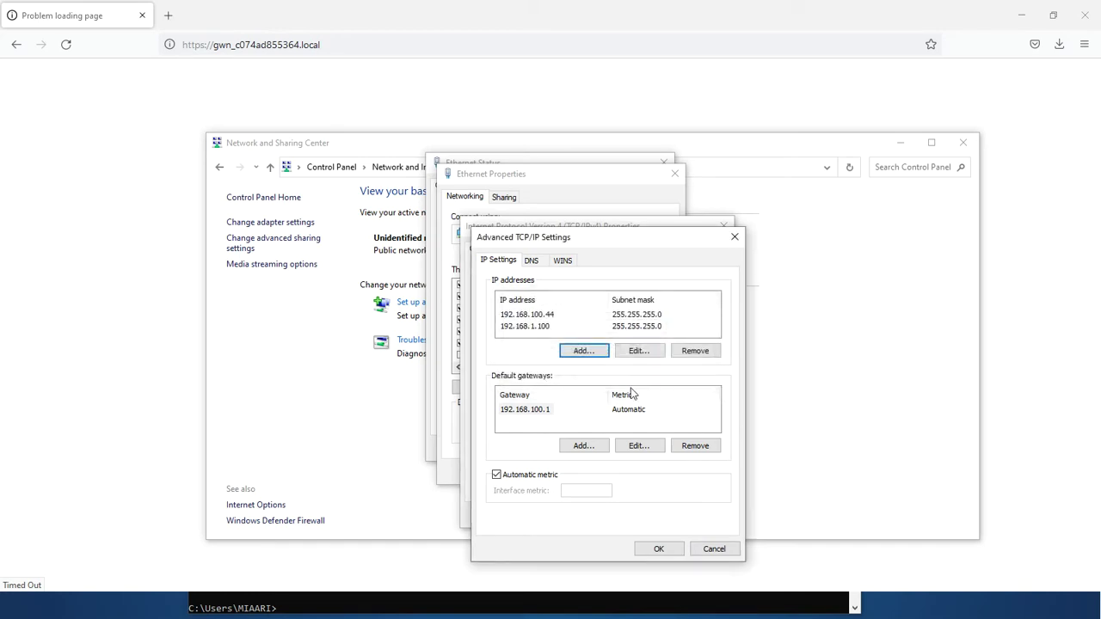
{"action": "left_click", "coordinate": [659, 549]}
{"action": "left_click", "coordinate": [641, 515]}
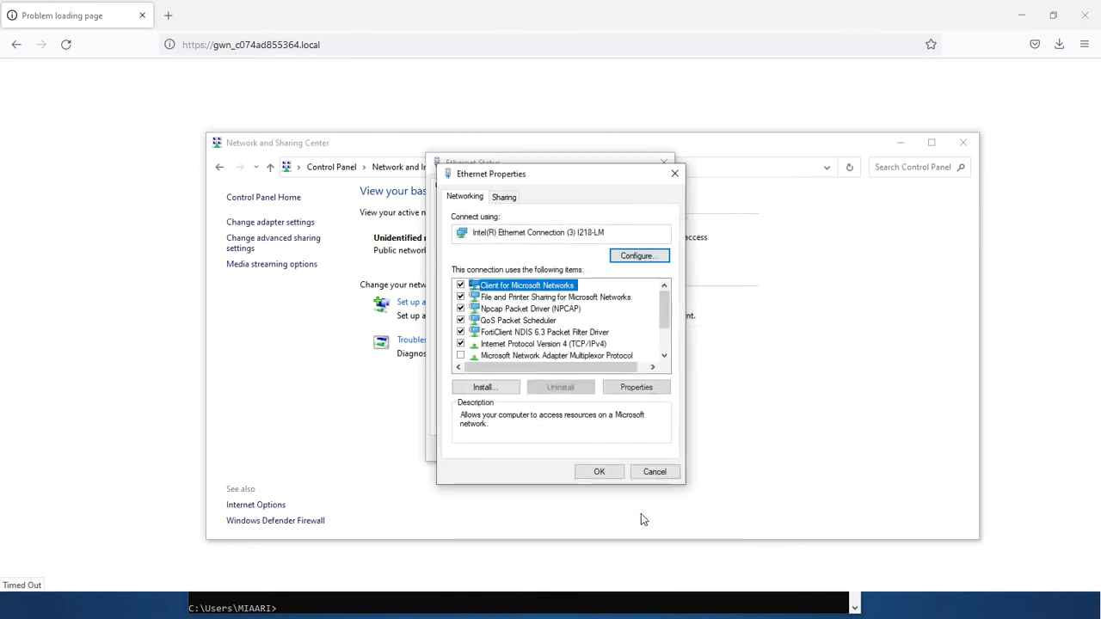
{"action": "left_click", "coordinate": [600, 472]}
{"action": "left_click", "coordinate": [642, 451]}
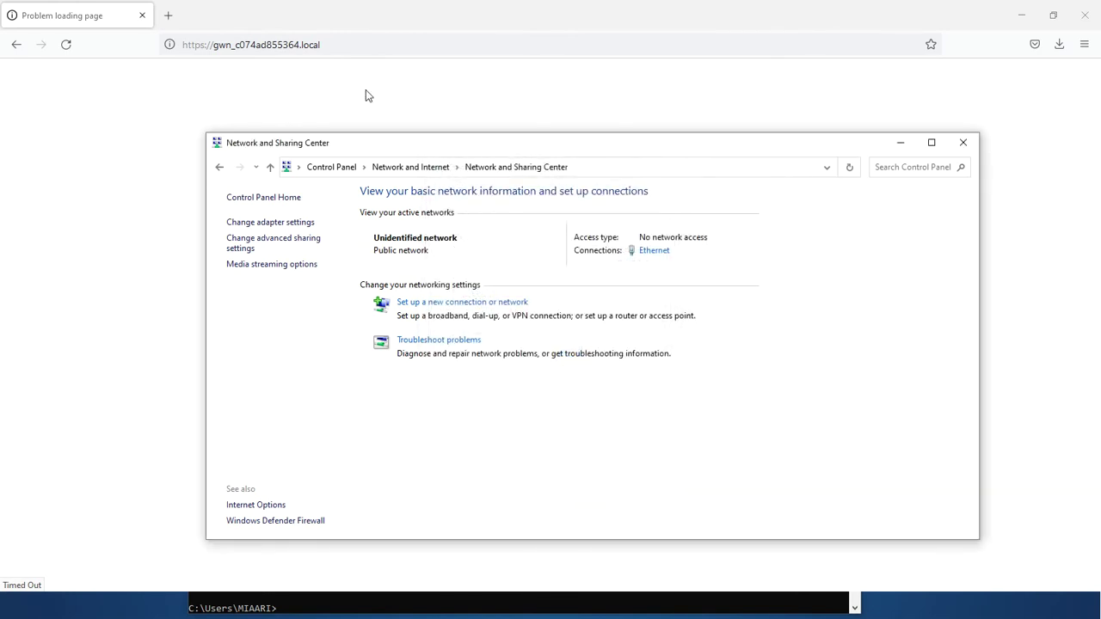
{"action": "left_click", "coordinate": [361, 45]}
{"action": "left_click", "coordinate": [360, 46]}
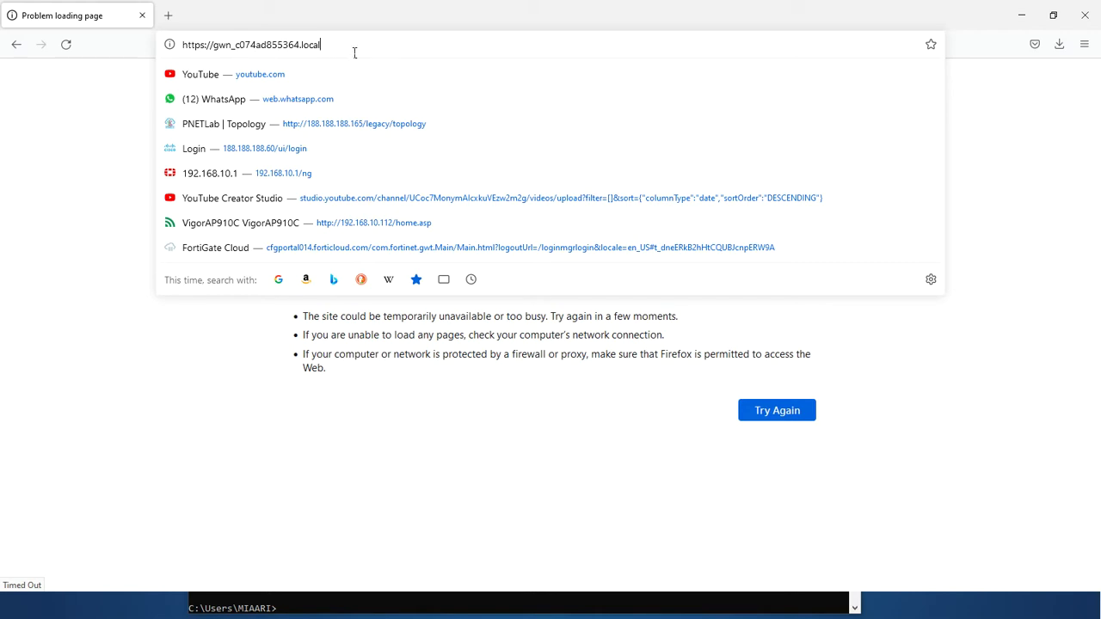
{"action": "key", "text": "Return"}
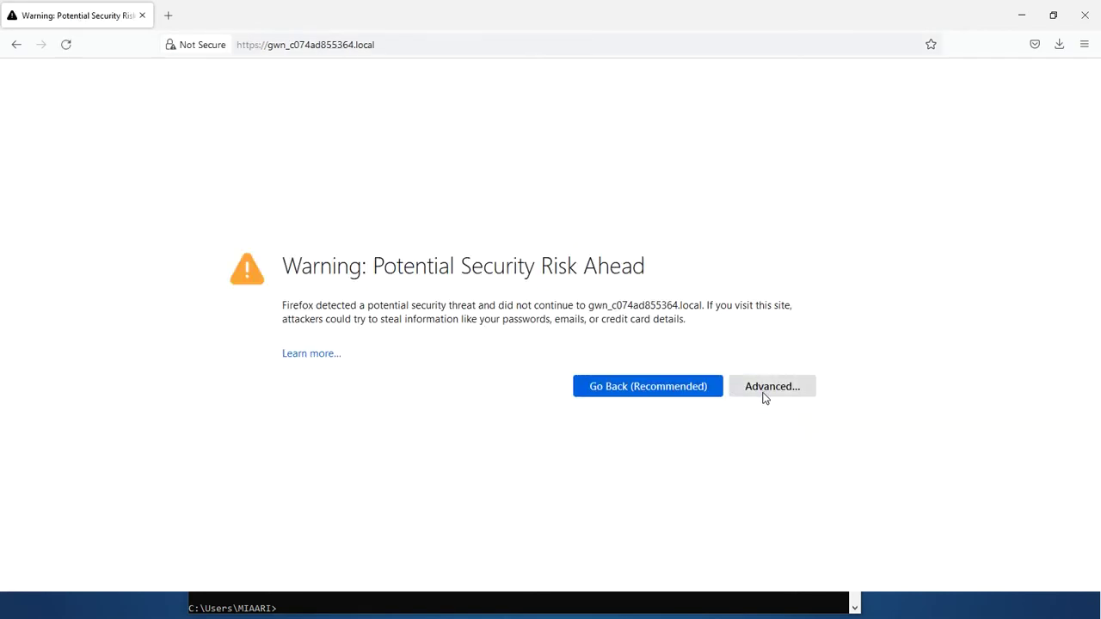
Accept the certificate risk to continue to the access point's page
{"action": "left_click", "coordinate": [765, 389]}
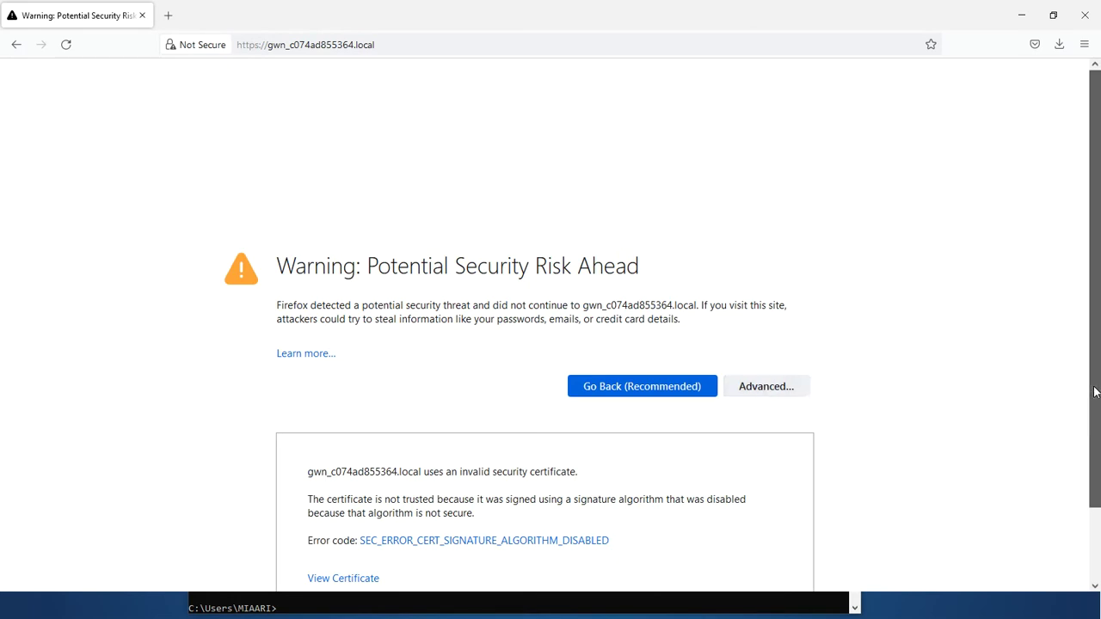
{"action": "scroll", "coordinate": [1095, 393], "scroll_direction": "down", "scroll_amount": 2}
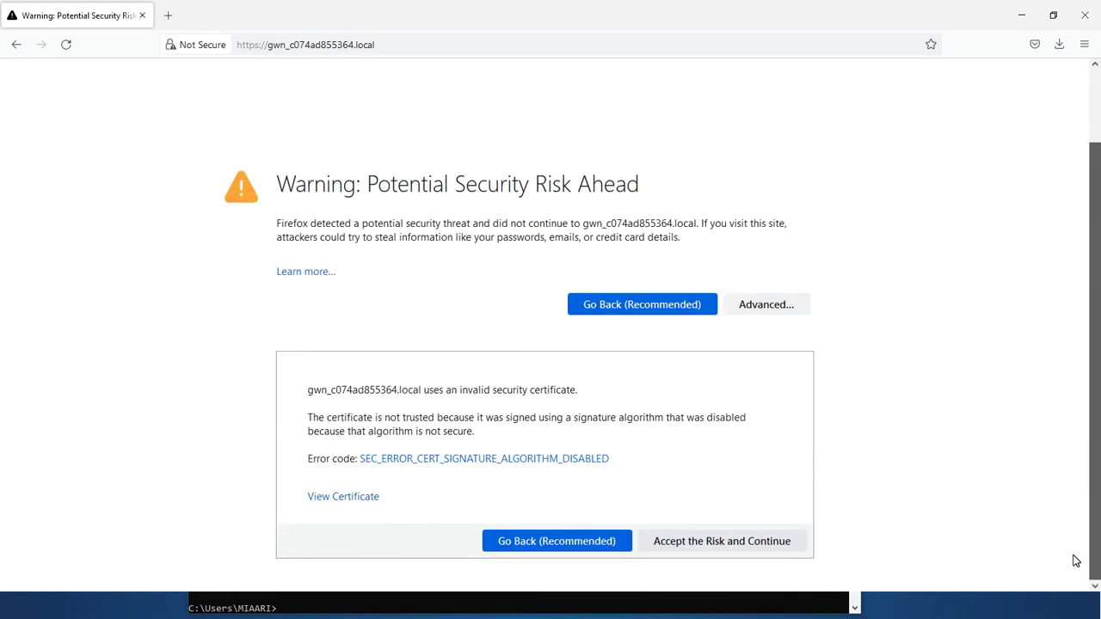
{"action": "left_click", "coordinate": [683, 544]}
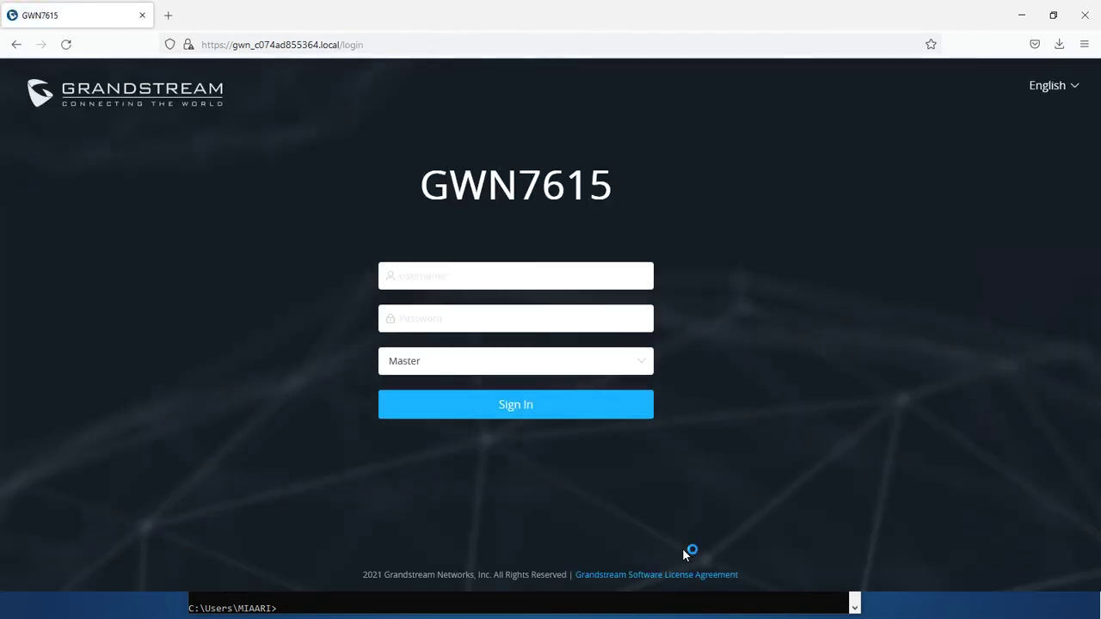
Keep the Master login role and put the cursor in the password field
{"action": "left_click", "coordinate": [460, 369]}
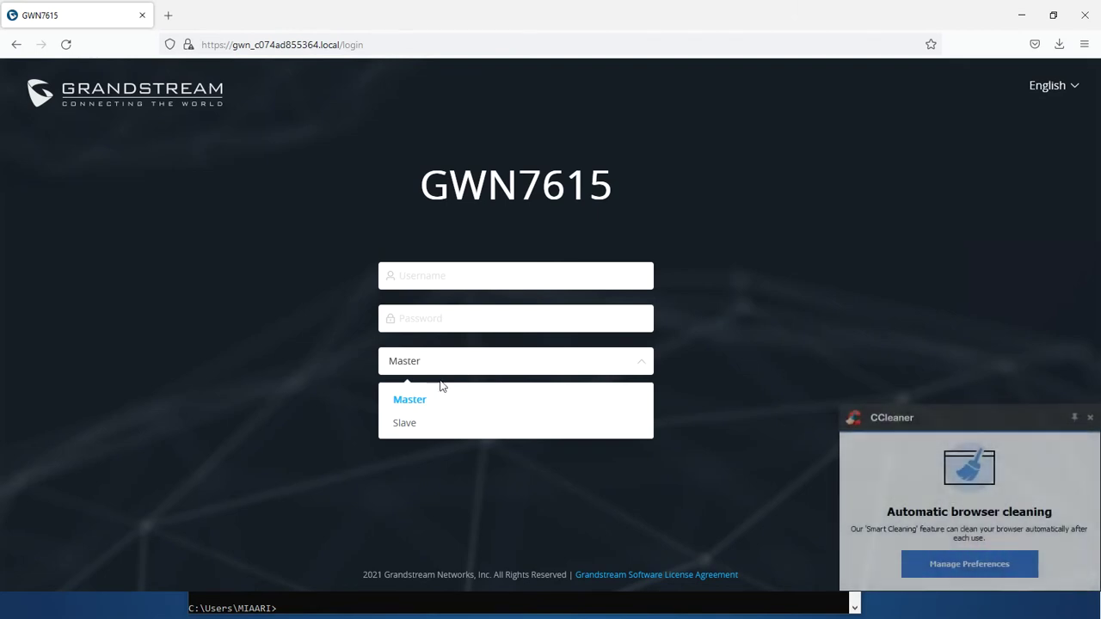
{"action": "left_click", "coordinate": [287, 345]}
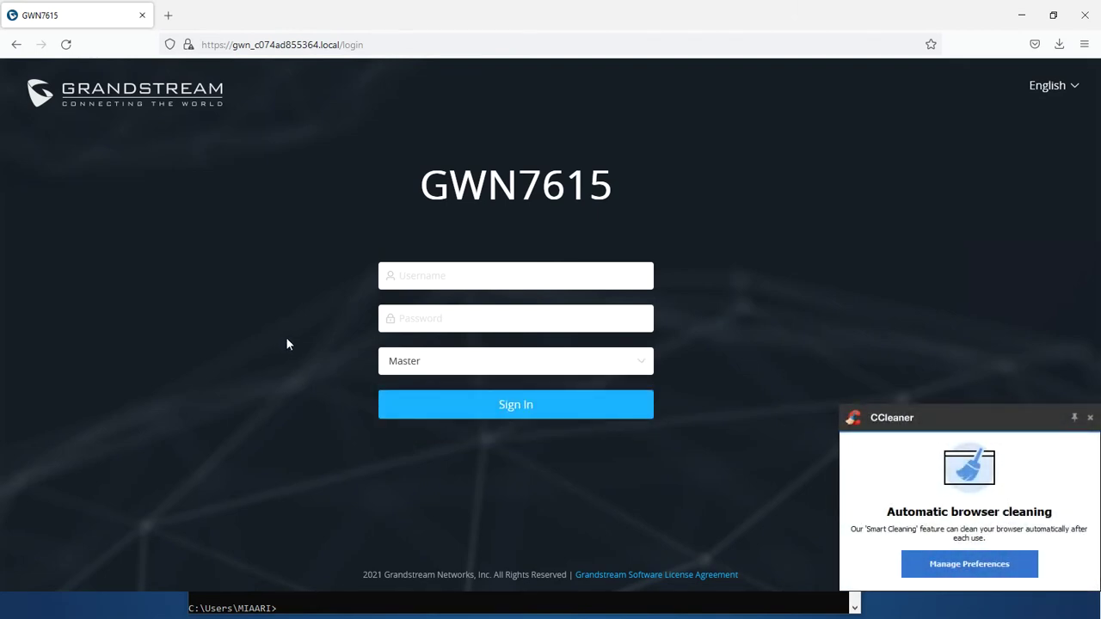
{"action": "left_click", "coordinate": [433, 321]}
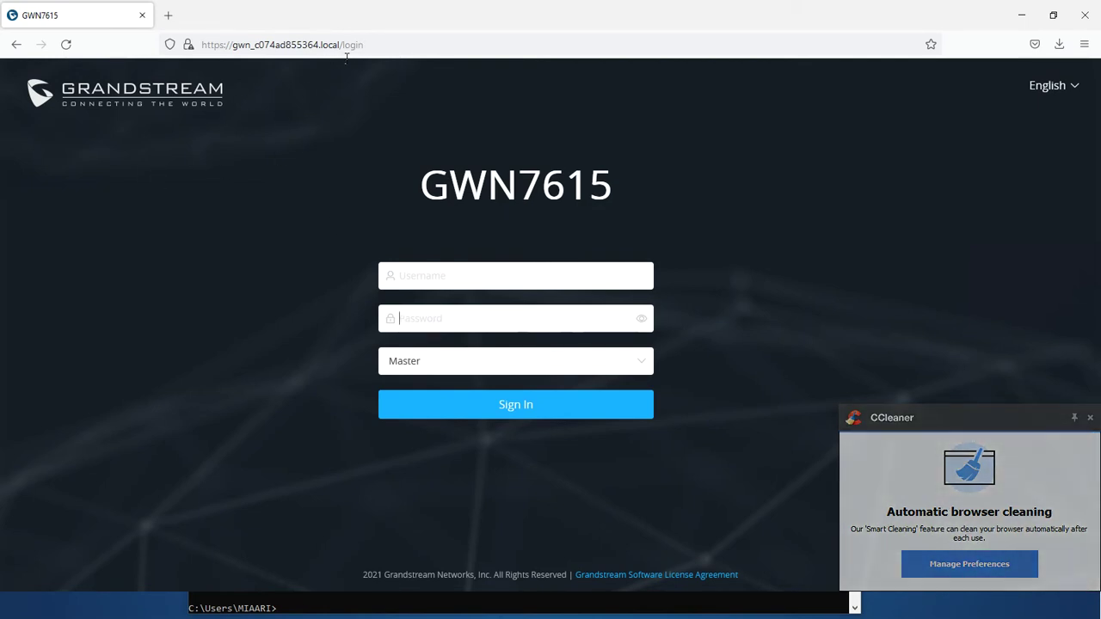
Close Firefox and open the first gwn7615's web page (192.168.1.2) from the Discovery Tool
{"action": "left_click", "coordinate": [1086, 18]}
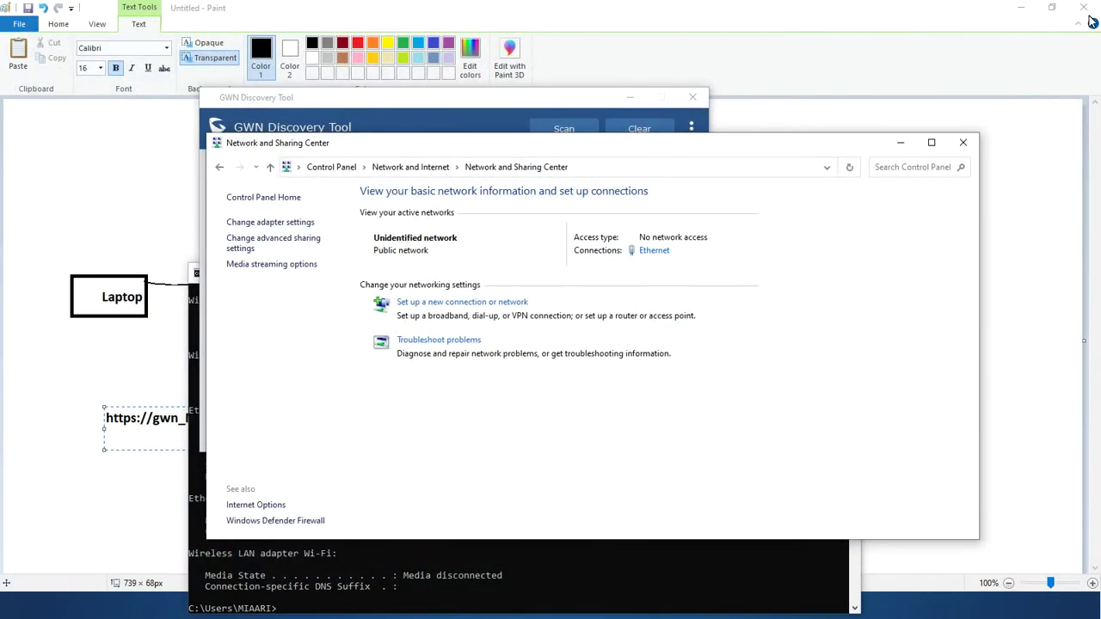
{"action": "left_click", "coordinate": [900, 141]}
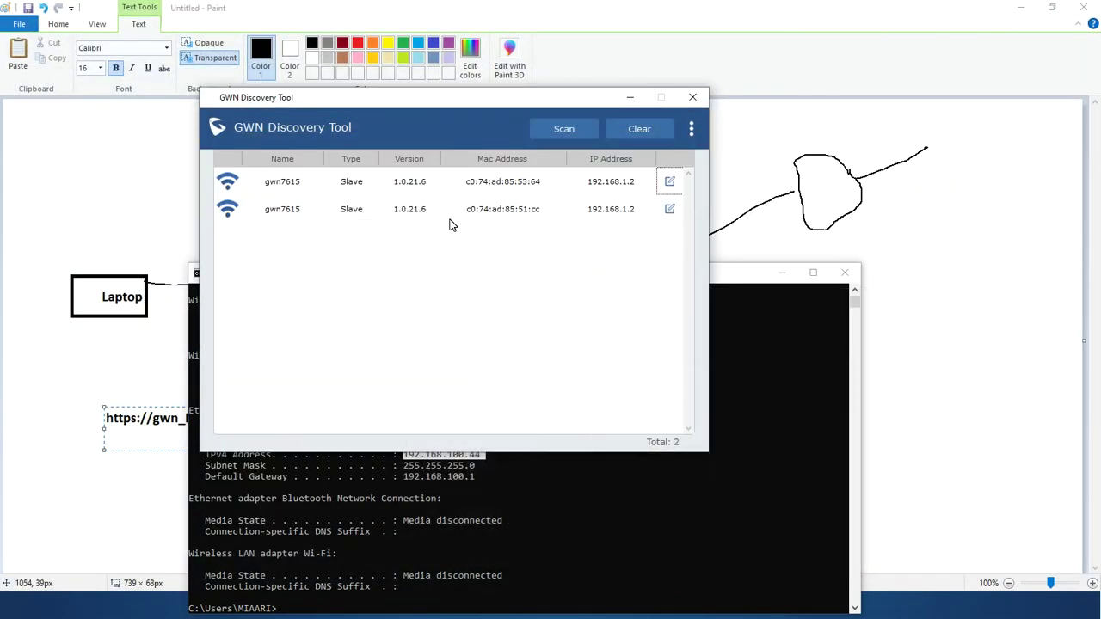
{"action": "left_click", "coordinate": [670, 188]}
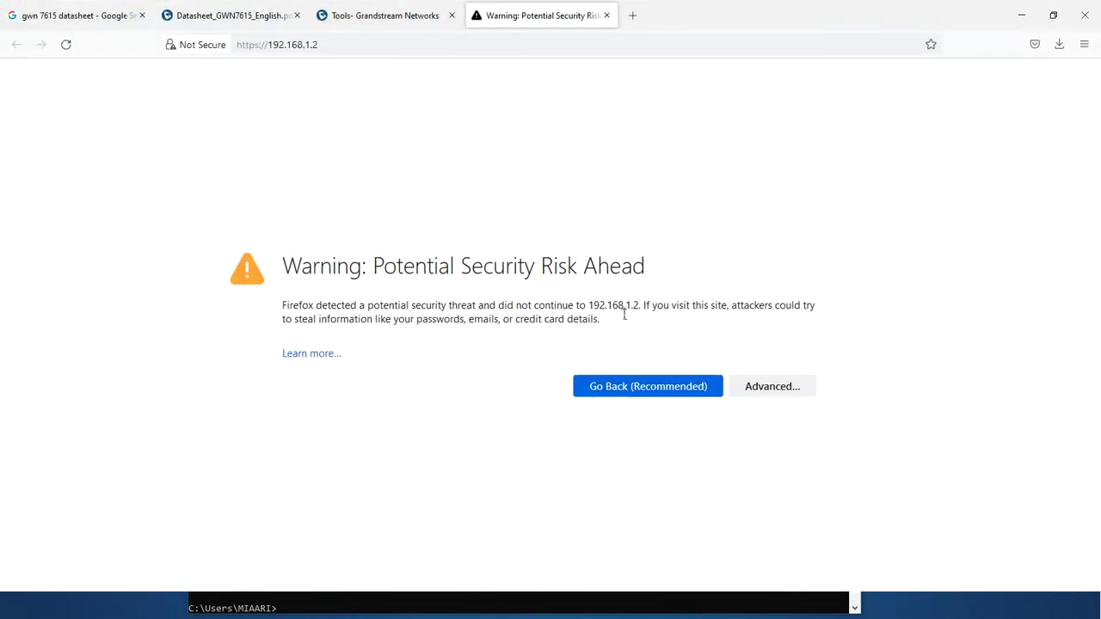
Accept the certificate warning for 192.168.1.2 to reach its GWN7615 login page
{"action": "left_click", "coordinate": [784, 394]}
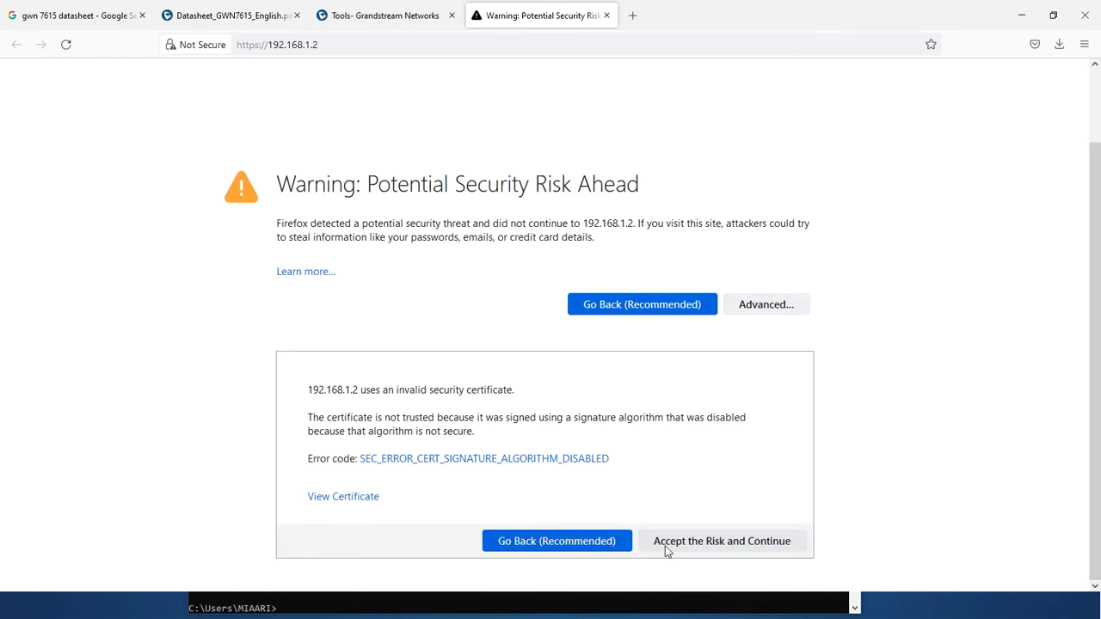
{"action": "left_click", "coordinate": [670, 544]}
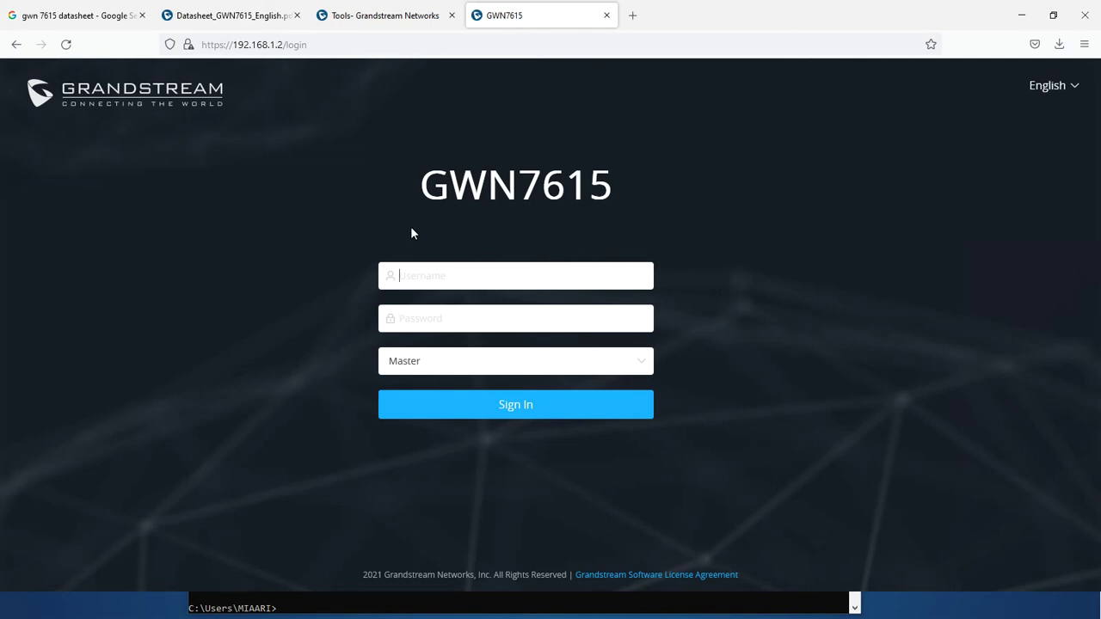
{"action": "key", "text": "alt+Tab"}
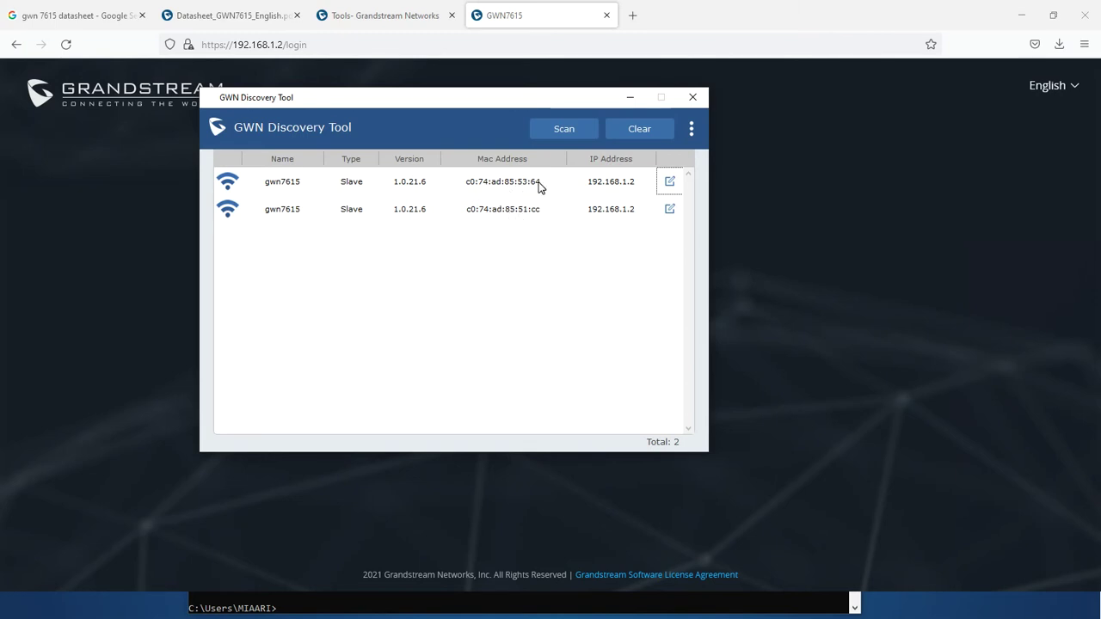
{"action": "key", "text": "alt+Tab"}
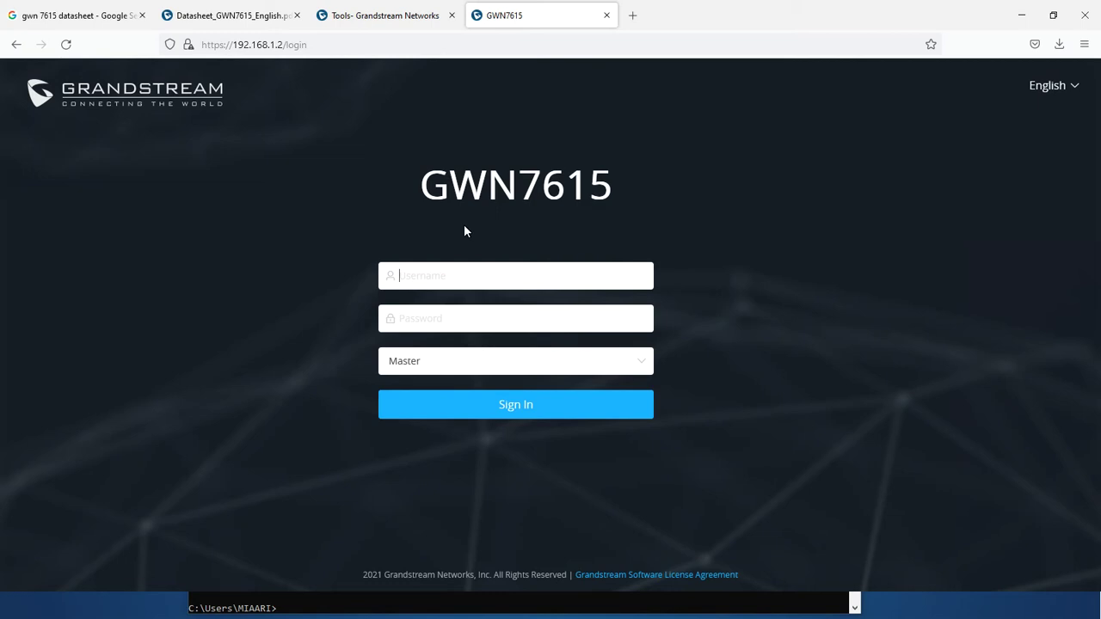
Sign in to 192.168.1.2 with username admin and the password, then close after 'login fail!'
{"action": "type", "text": "admin"}
{"action": "key", "text": "Tab"}
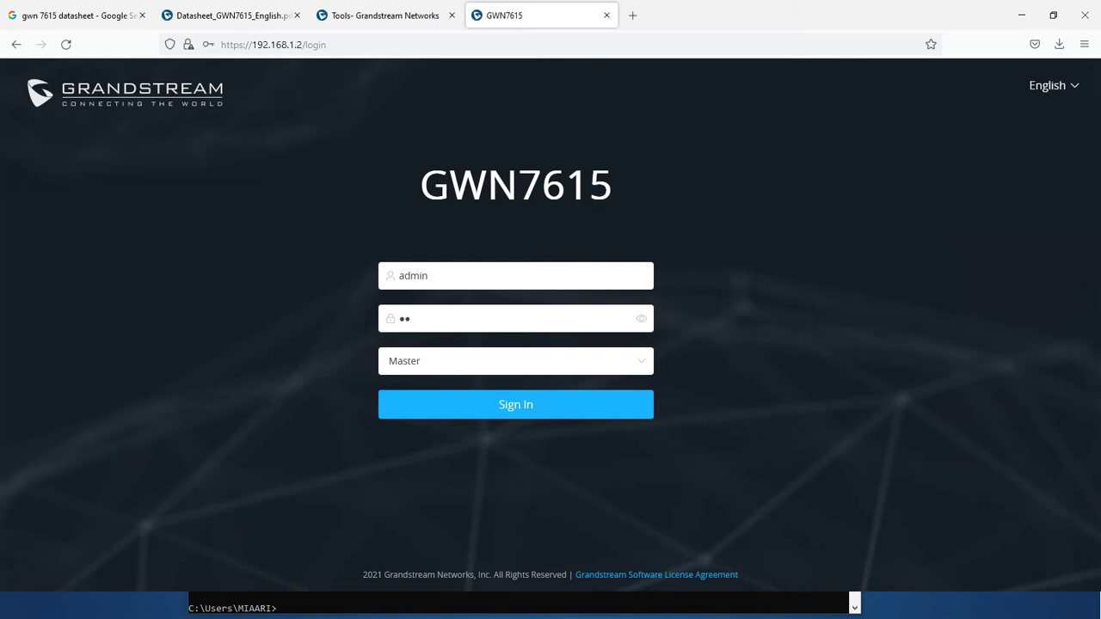
{"action": "left_click", "coordinate": [522, 405]}
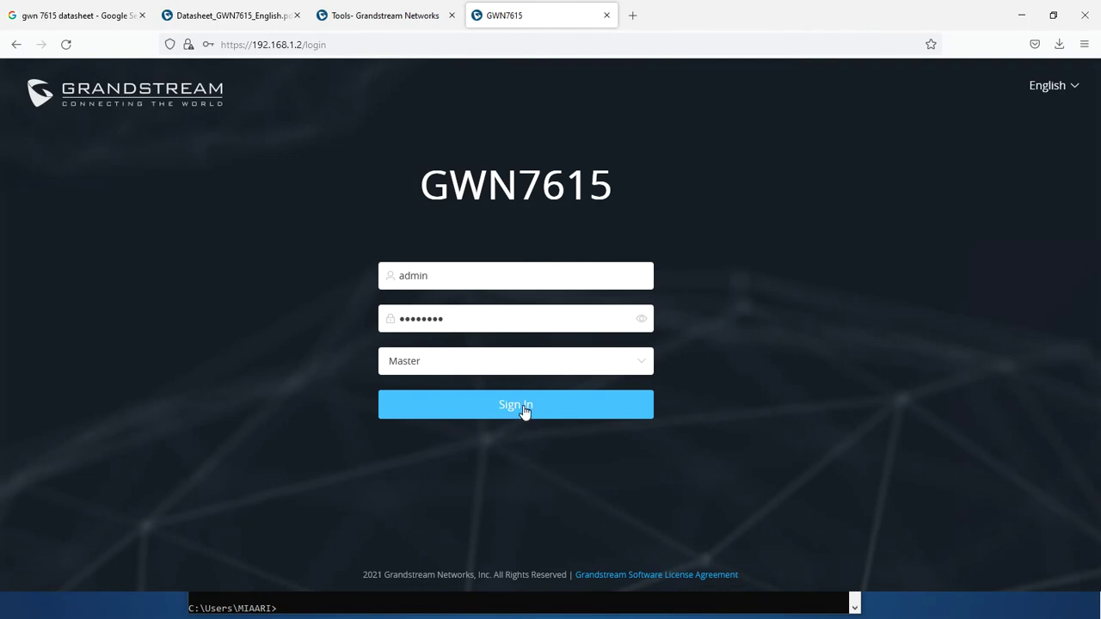
{"action": "left_click", "coordinate": [524, 410]}
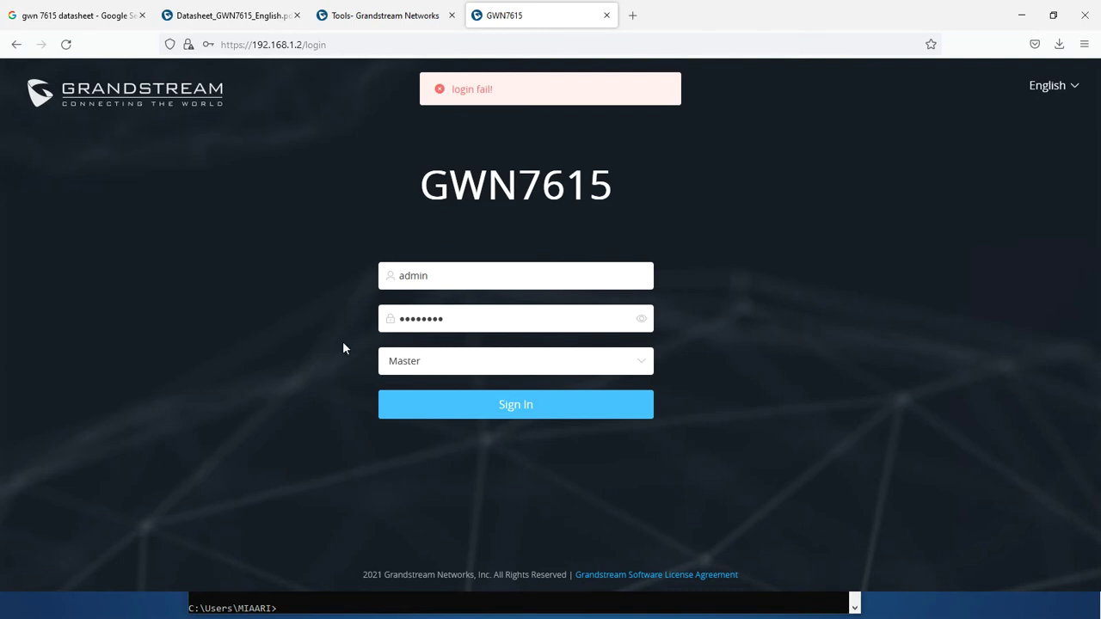
{"action": "left_click", "coordinate": [608, 16]}
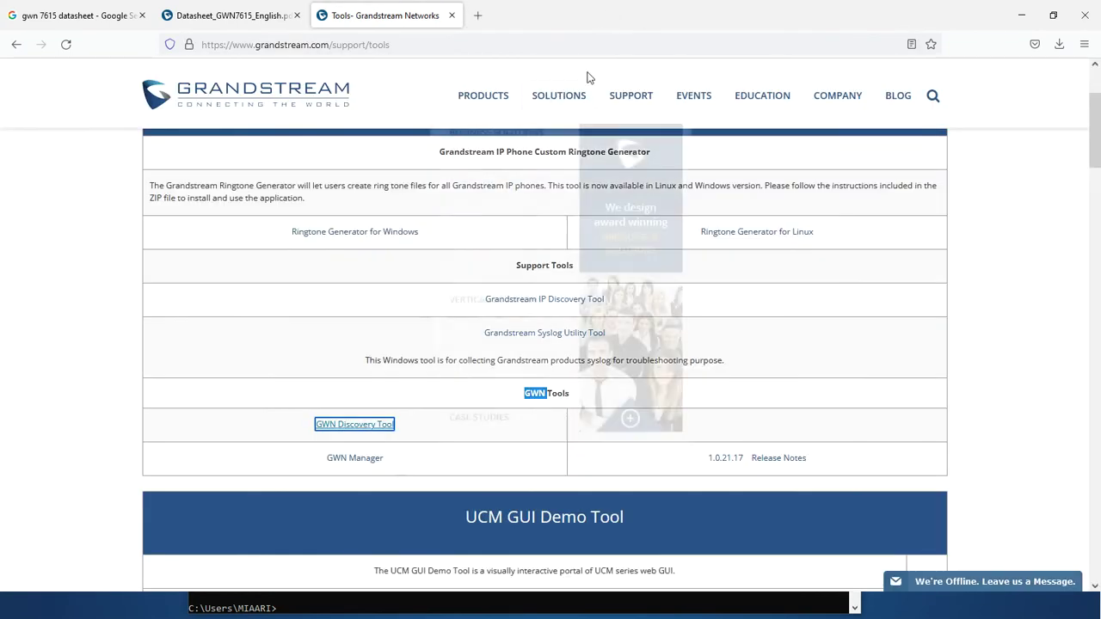
Bring GWN Discovery Tool forward, listing both gwn7615 units at 192.168.1.2
{"action": "key", "text": "alt+Tab"}
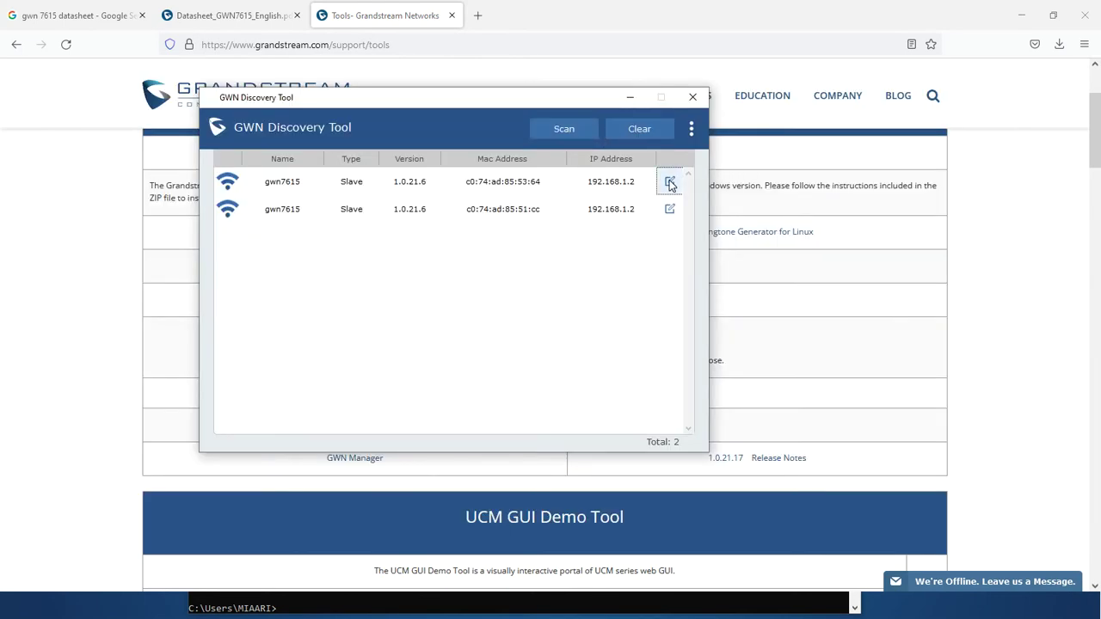
{"action": "key", "text": "alt+Tab"}
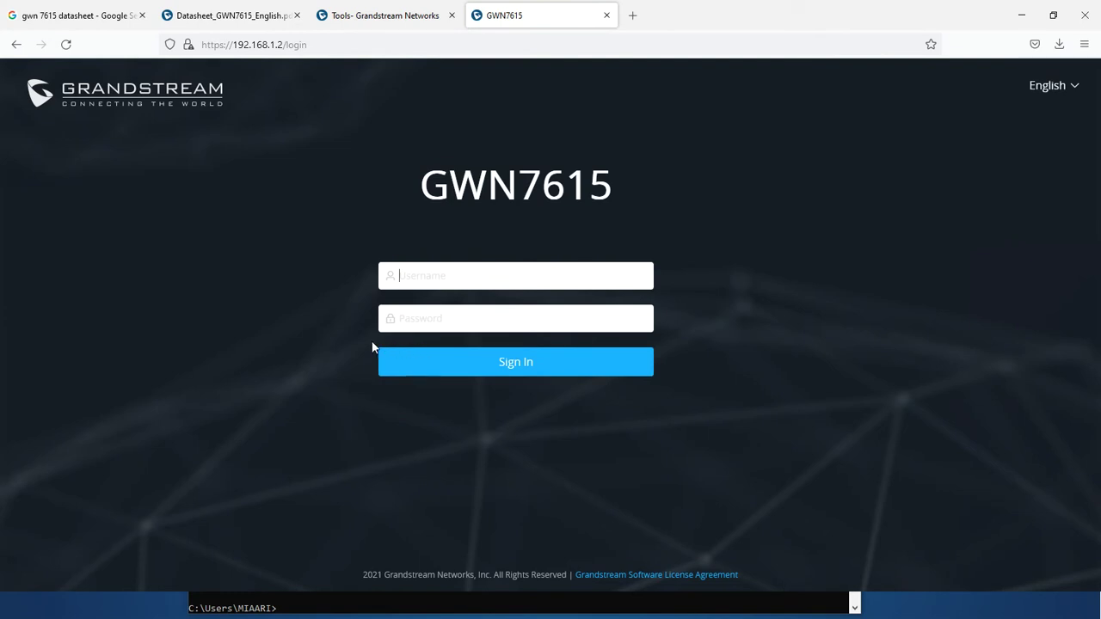
Sign in to the GWN7615 at 192.168.1.2 with the administrator username and password
{"action": "type", "text": "admin"}
{"action": "key", "text": "Tab"}
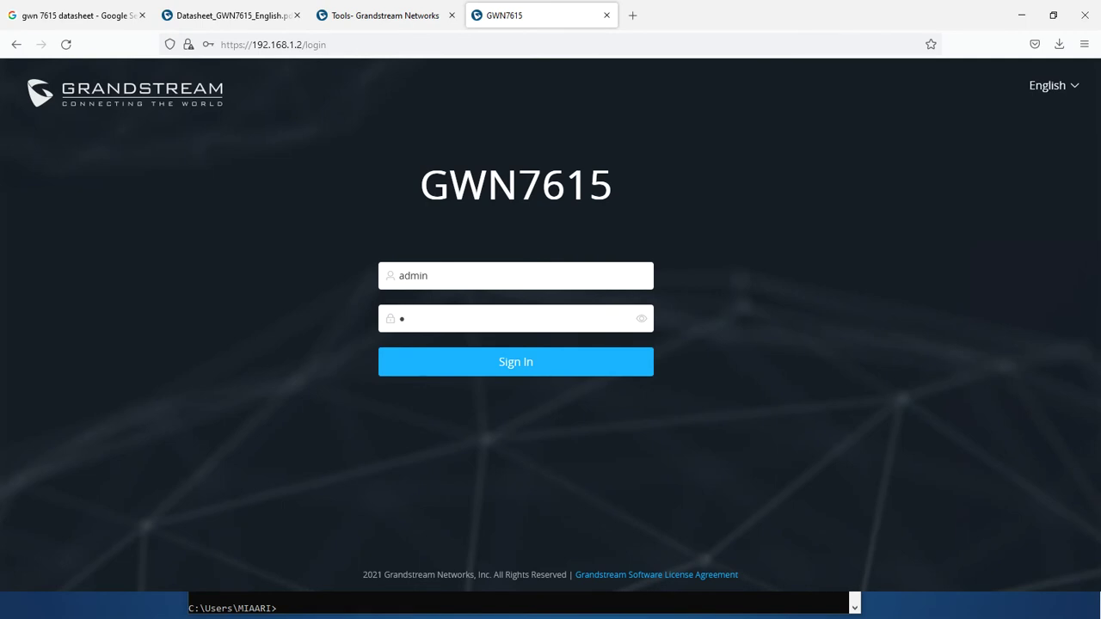
{"action": "key", "text": "Return"}
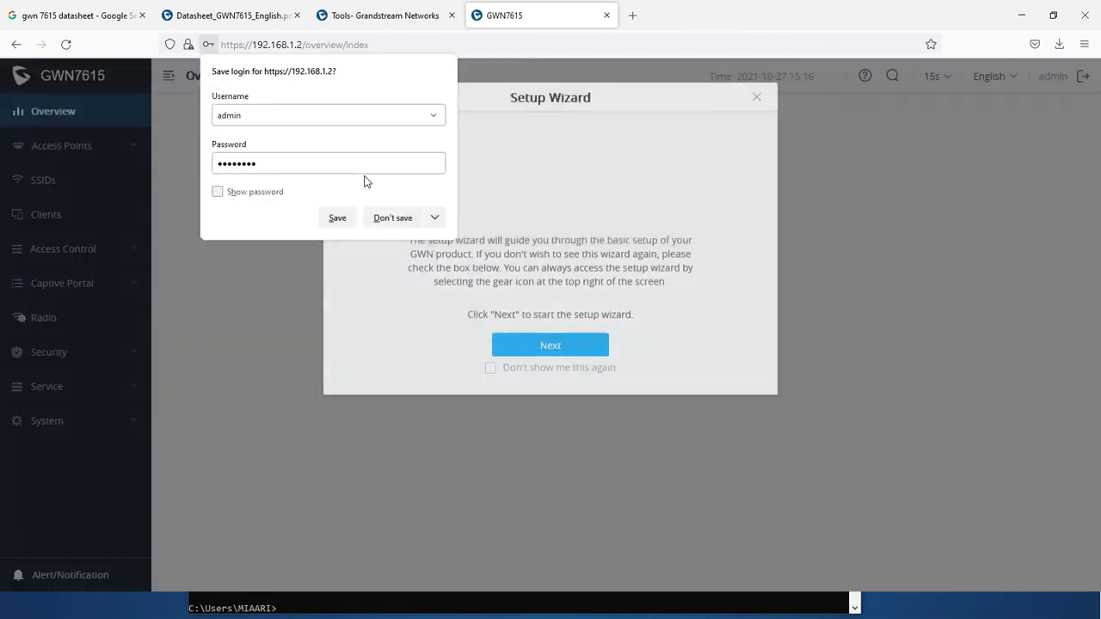
Decline saving the login and close the Setup Wizard, leaving the Overview with 1 AP online
{"action": "left_click", "coordinate": [392, 218]}
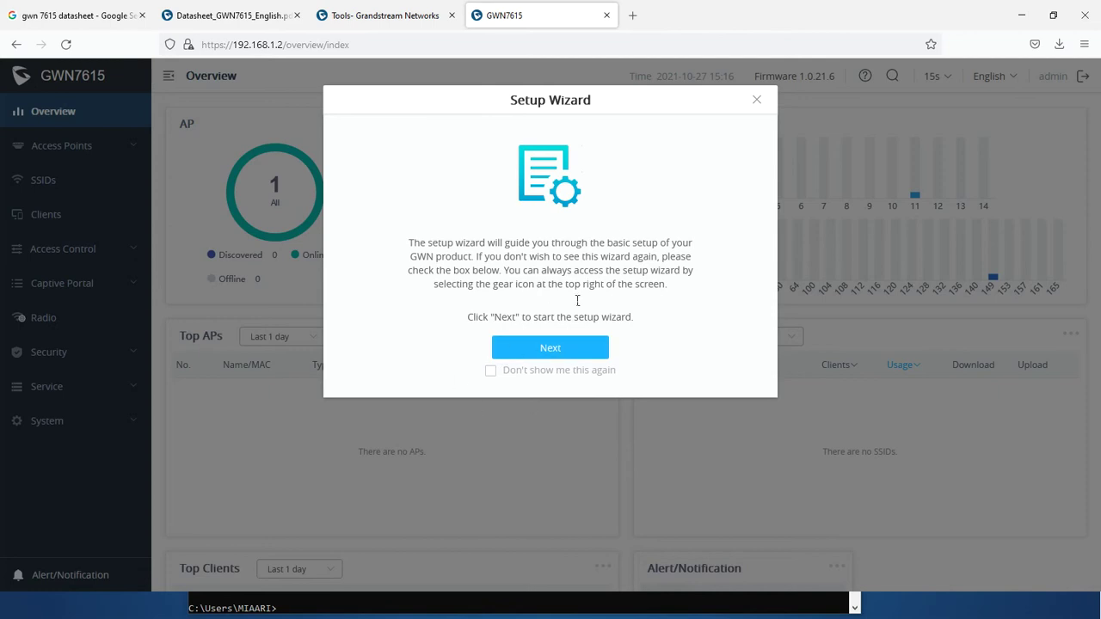
{"action": "left_click", "coordinate": [757, 99]}
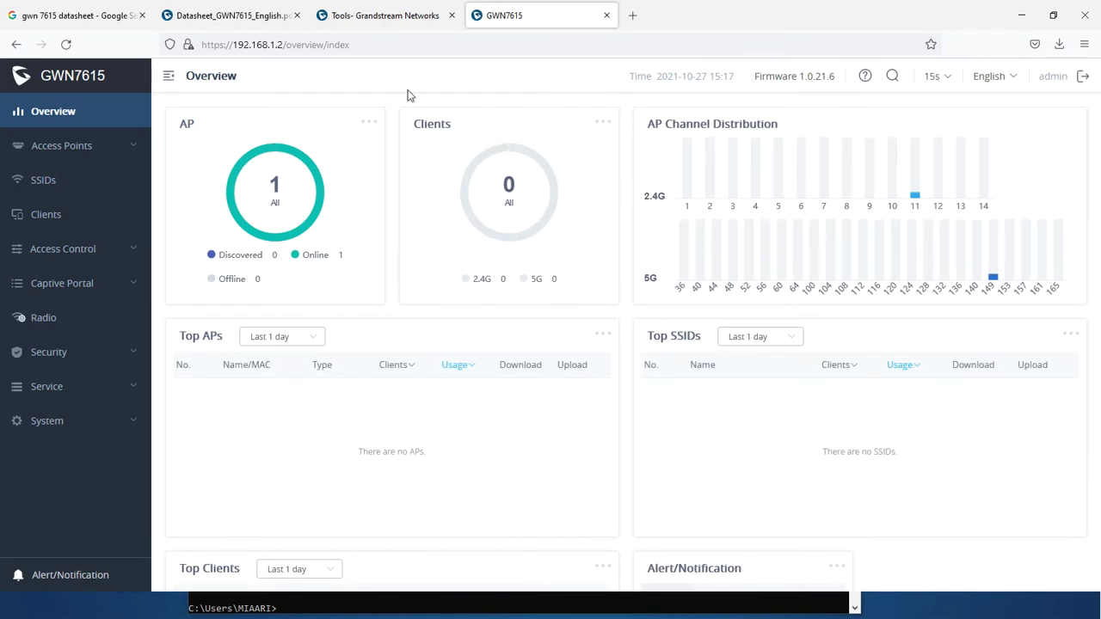
{"action": "left_click", "coordinate": [395, 19]}
{"action": "left_click", "coordinate": [516, 19]}
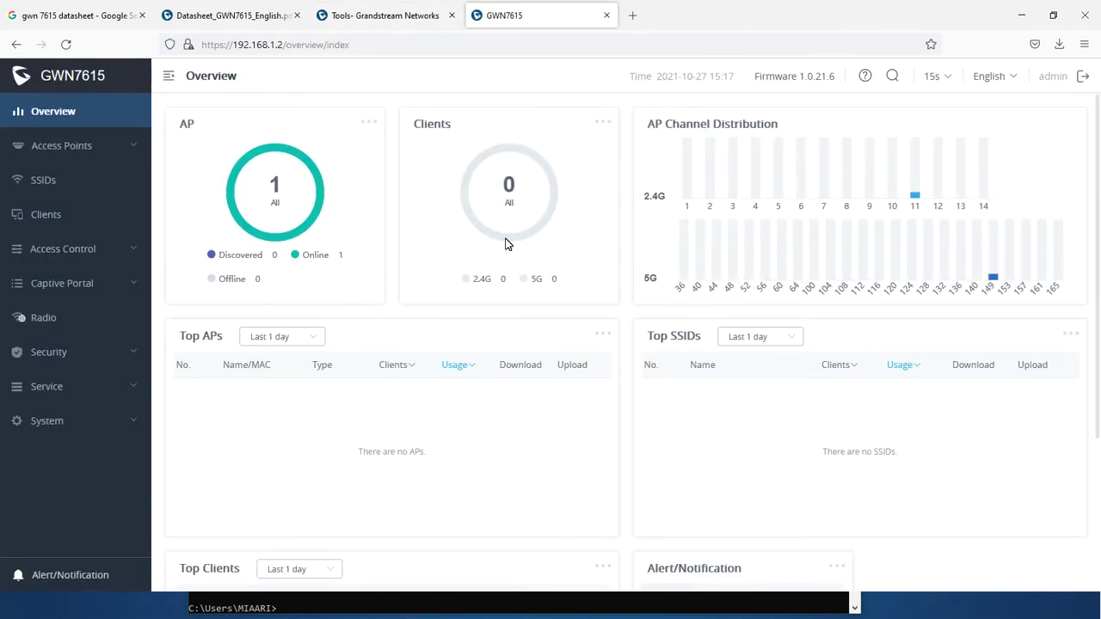
{"action": "mouse_move", "coordinate": [297, 209]}
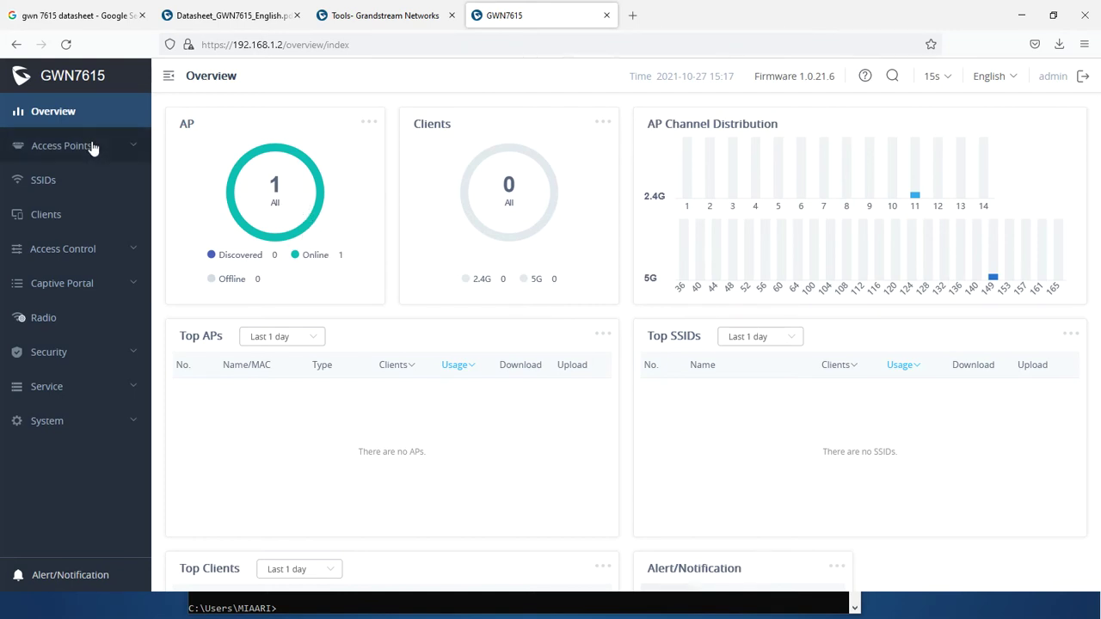
Show the SSIDs list with GWN855364, then switch to Network and Sharing Center
{"action": "left_click", "coordinate": [60, 182]}
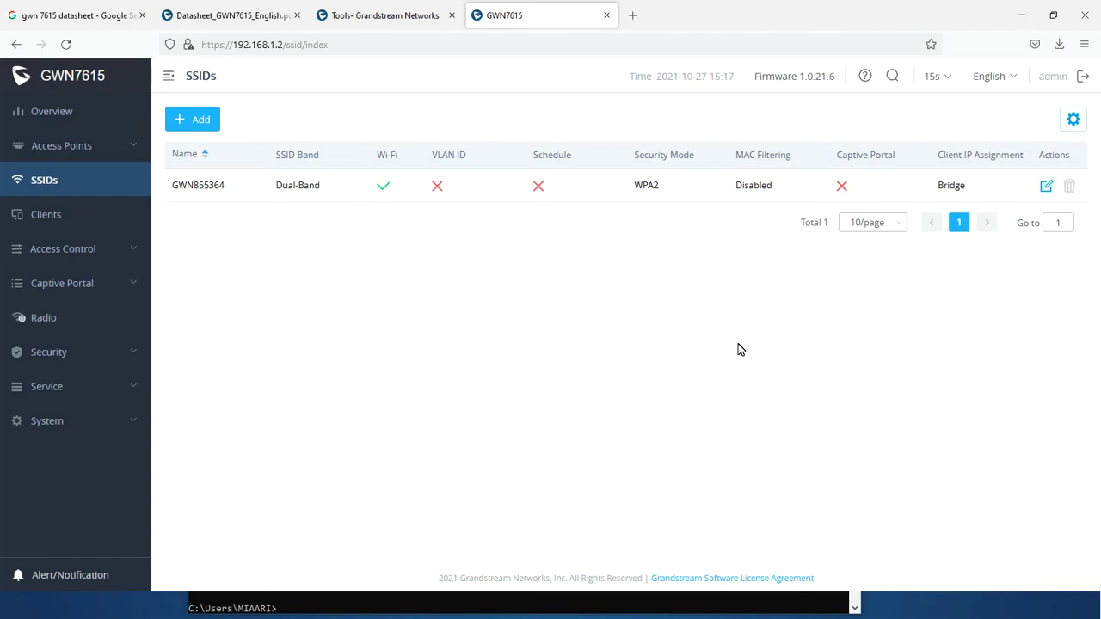
{"action": "key", "text": "alt+Tab"}
{"action": "key", "text": "alt+Tab"}
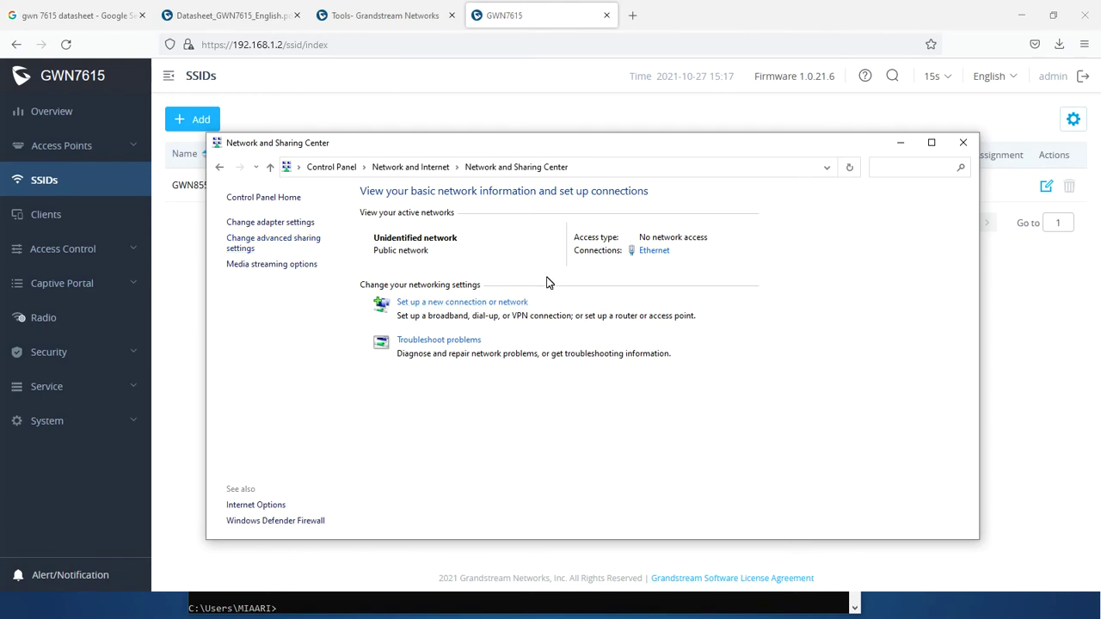
Open the available Wi-Fi networks list via Control Panel's Network and Internet
{"action": "key", "text": "super"}
{"action": "type", "text": "contr"}
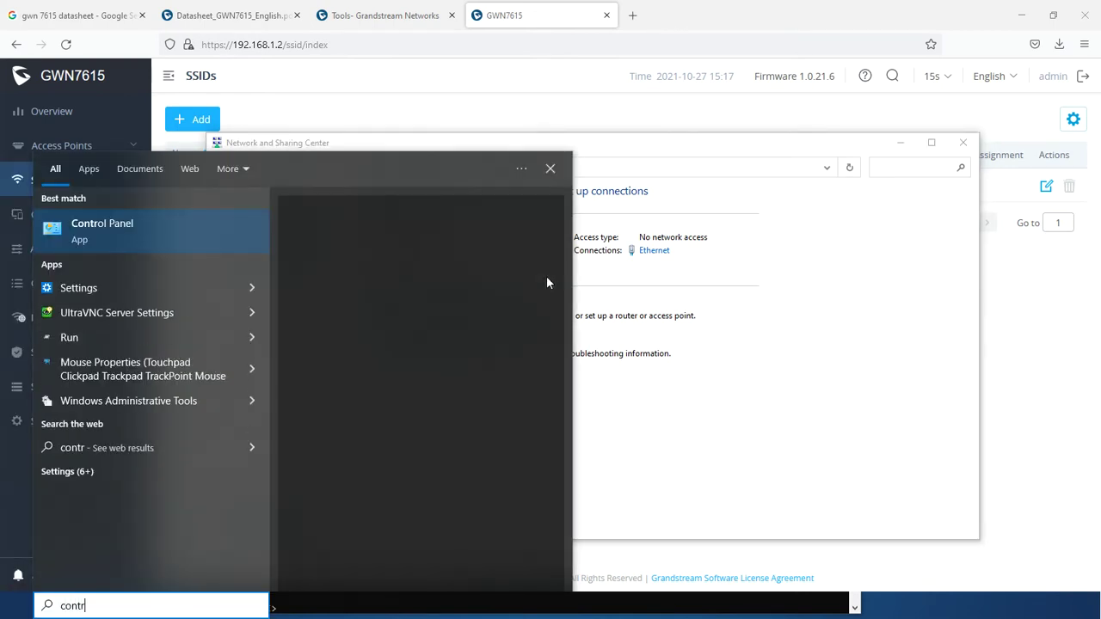
{"action": "key", "text": "Return"}
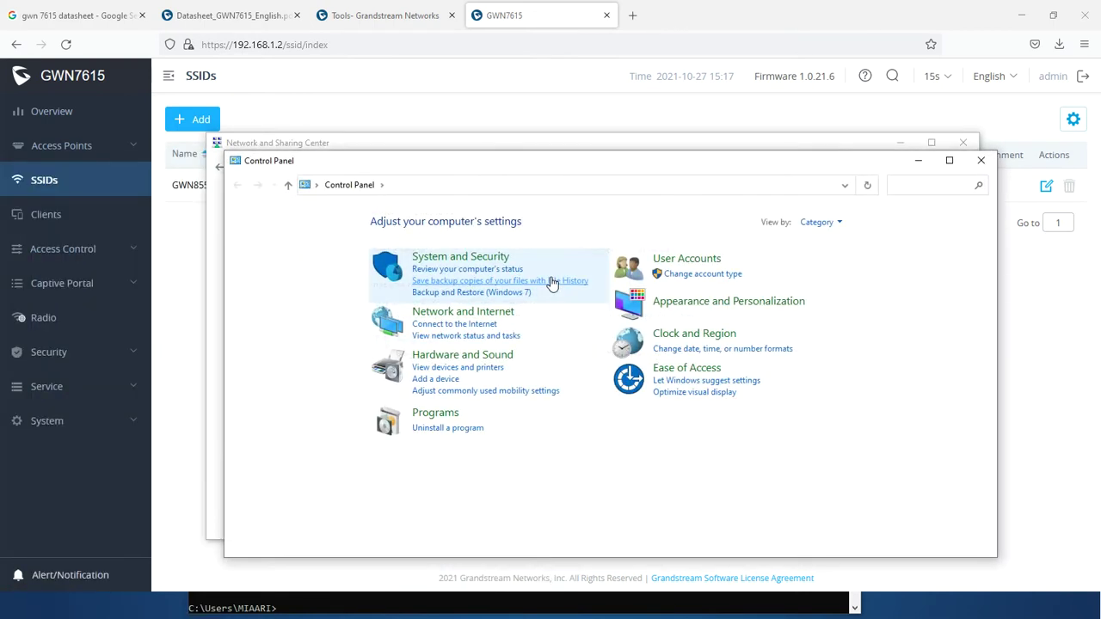
{"action": "left_click", "coordinate": [456, 314]}
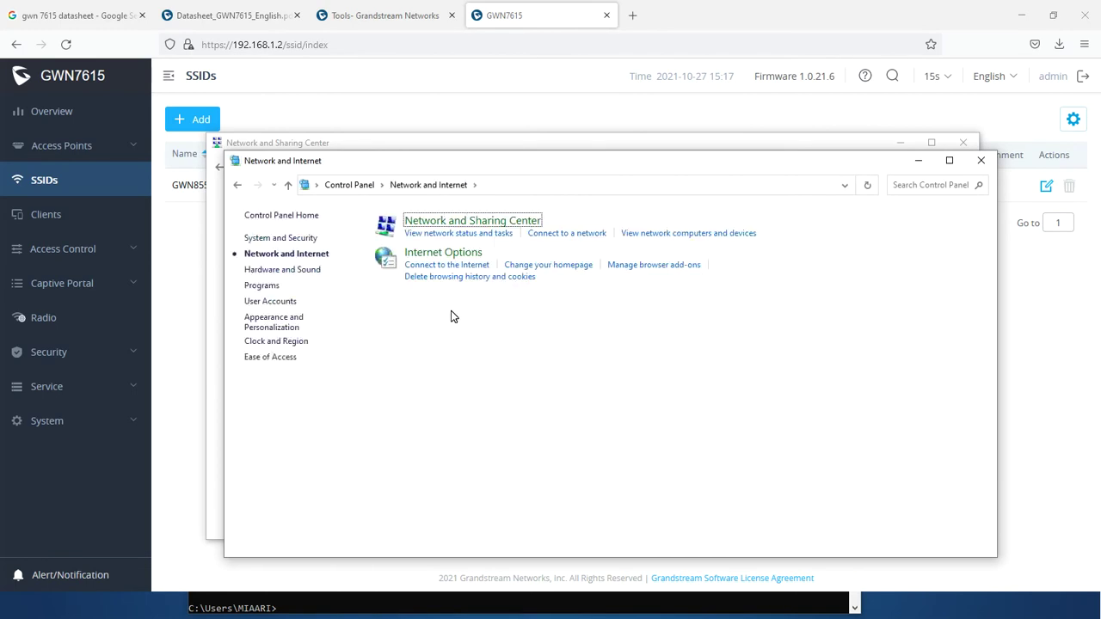
{"action": "left_click", "coordinate": [567, 233]}
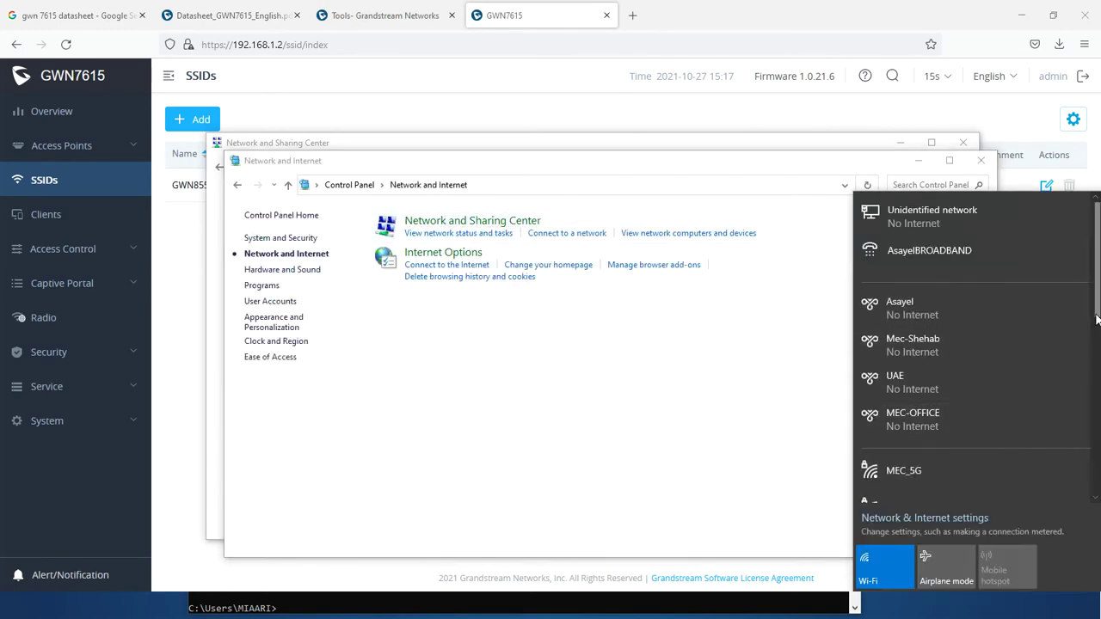
Expand GWN855364 in the Wi-Fi list, then return to the GWN7615 SSIDs page
{"action": "left_click_drag", "start_coordinate": [1096, 319], "coordinate": [1094, 373]}
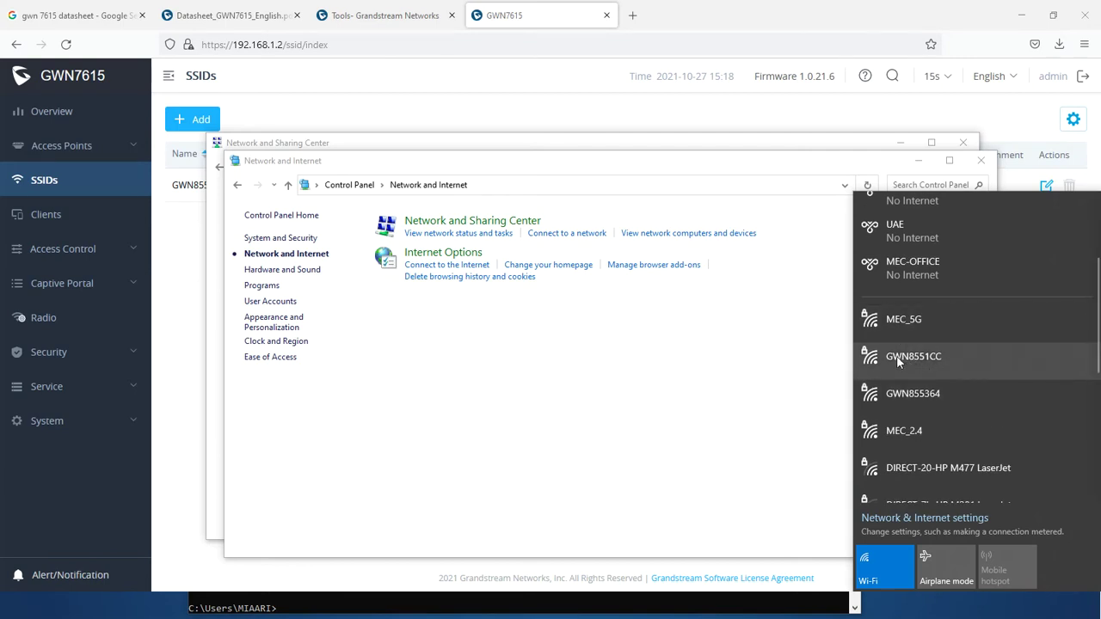
{"action": "left_click", "coordinate": [919, 393]}
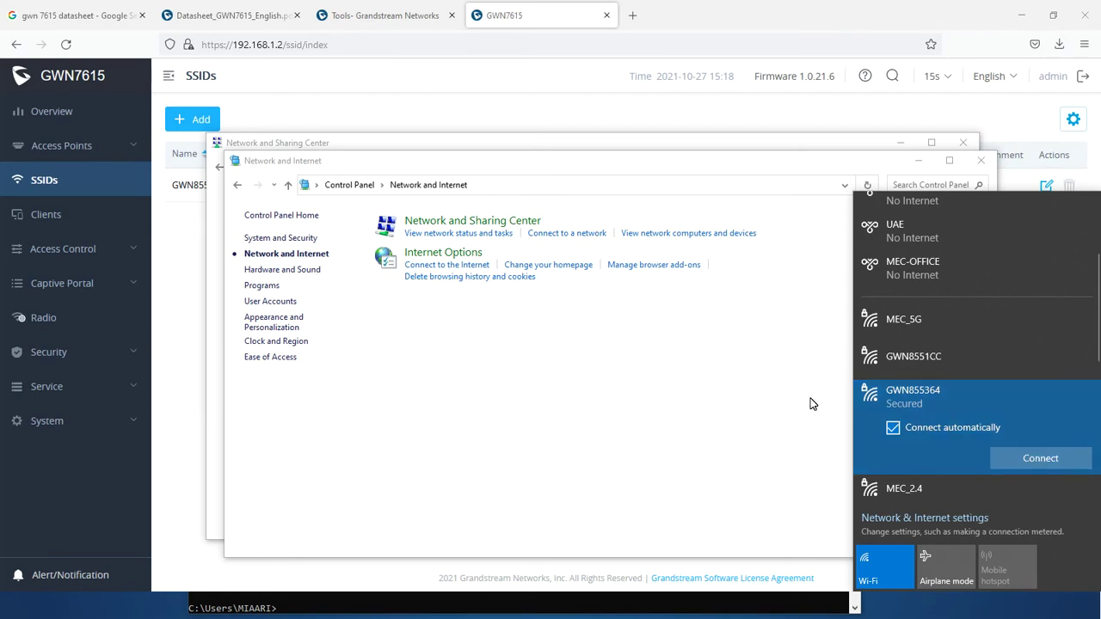
{"action": "key", "text": "alt+Tab"}
{"action": "key", "text": "Tab"}
{"action": "key", "text": "Tab"}
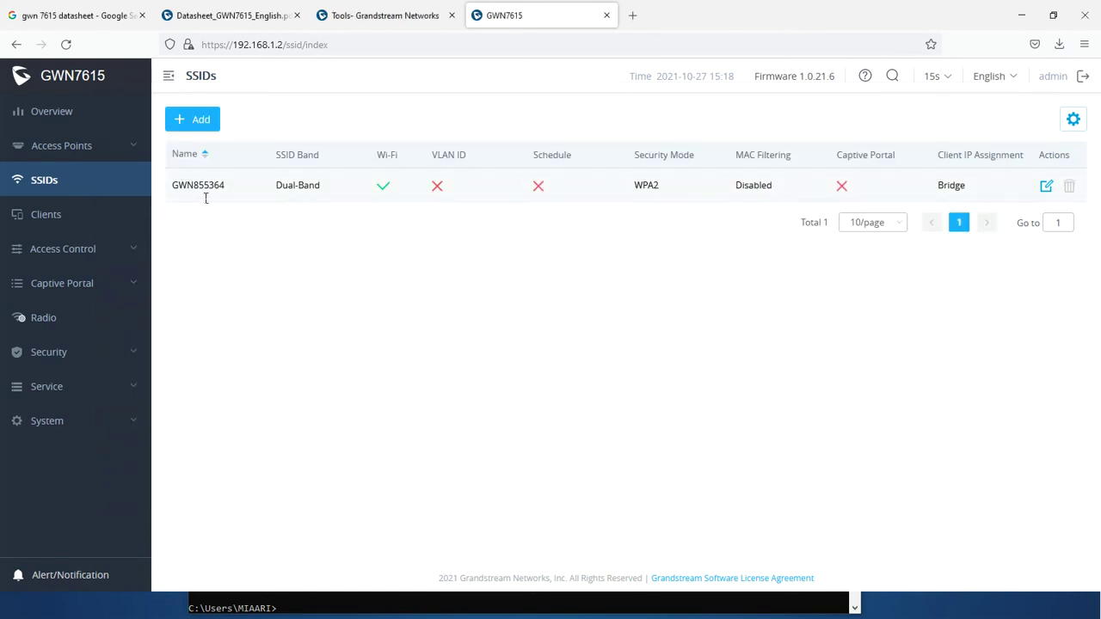
Edit the GWN855364 SSID and rename it to Miaari
{"action": "left_click_drag", "start_coordinate": [190, 187], "coordinate": [241, 191]}
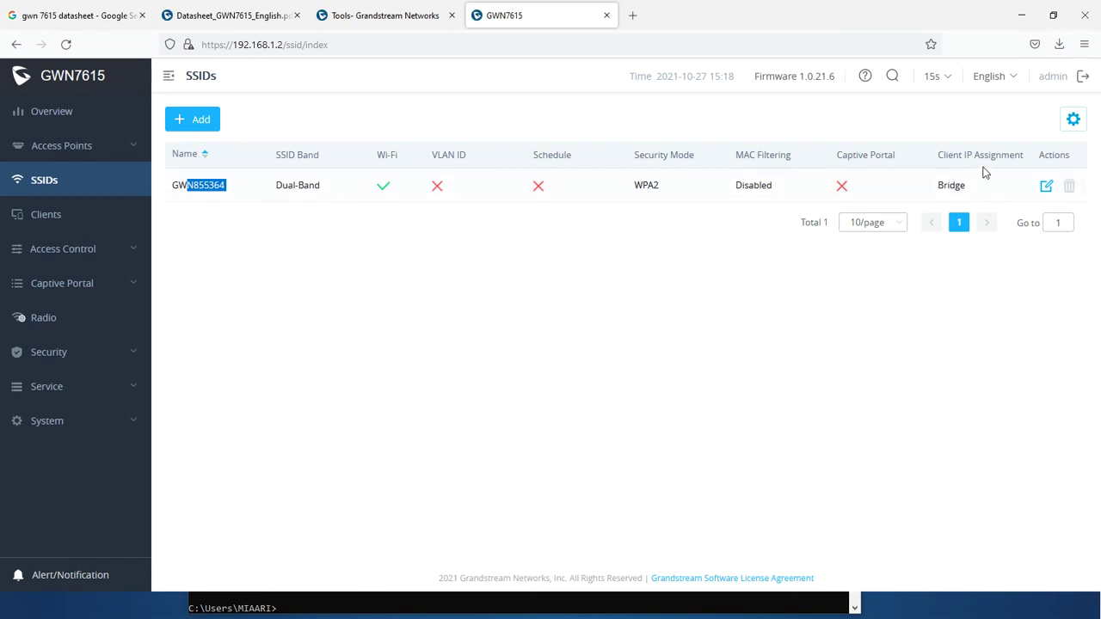
{"action": "left_click", "coordinate": [1047, 187]}
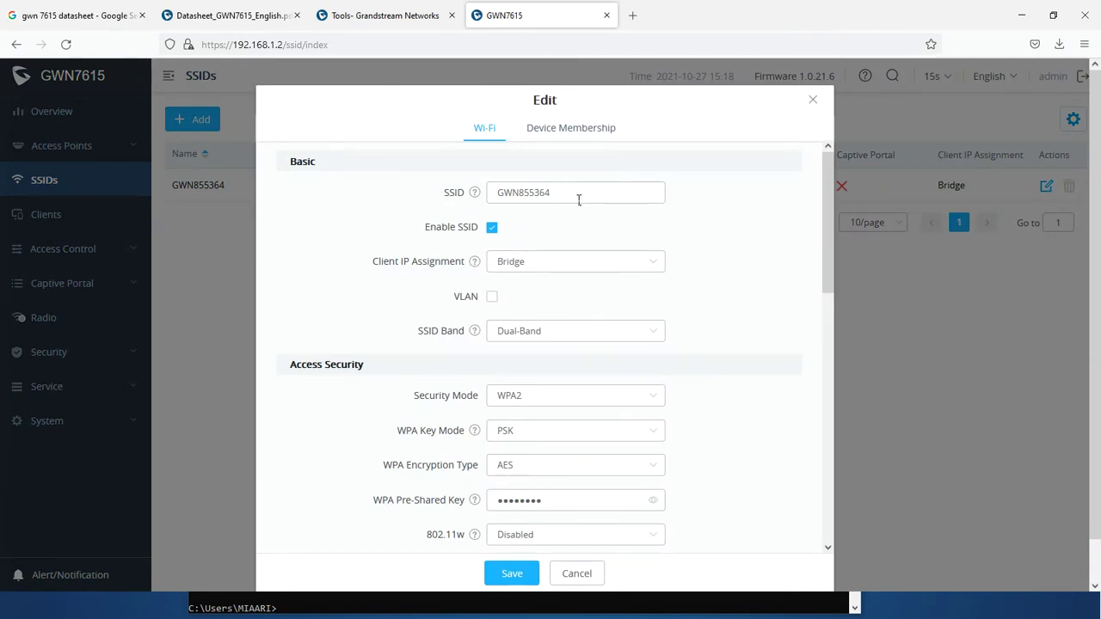
{"action": "left_click_drag", "start_coordinate": [578, 200], "coordinate": [386, 198]}
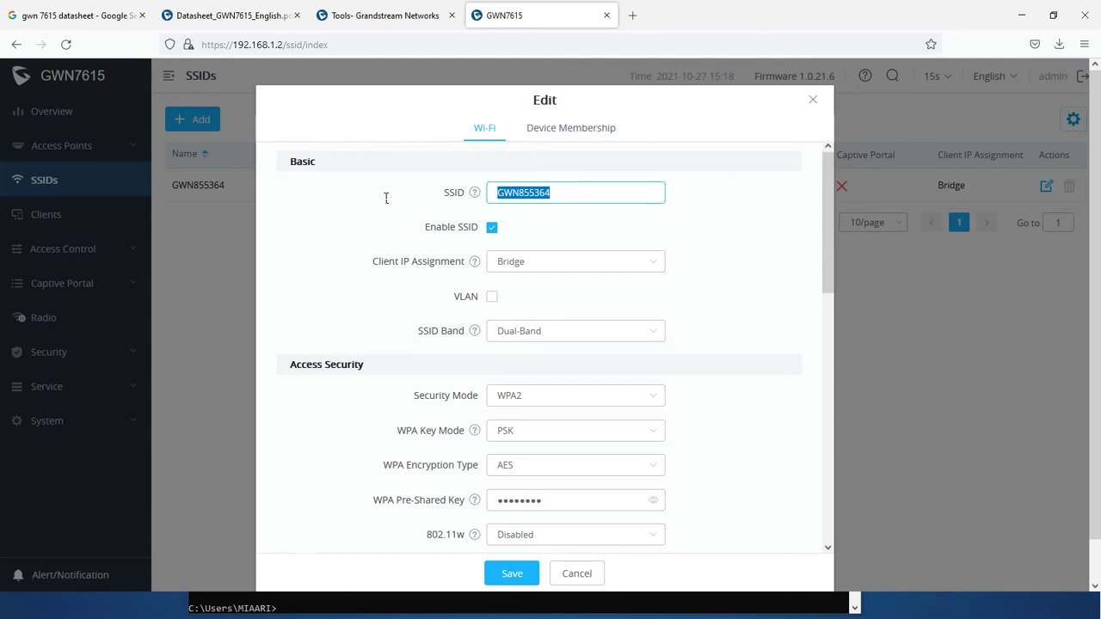
{"action": "type", "text": "Miaari"}
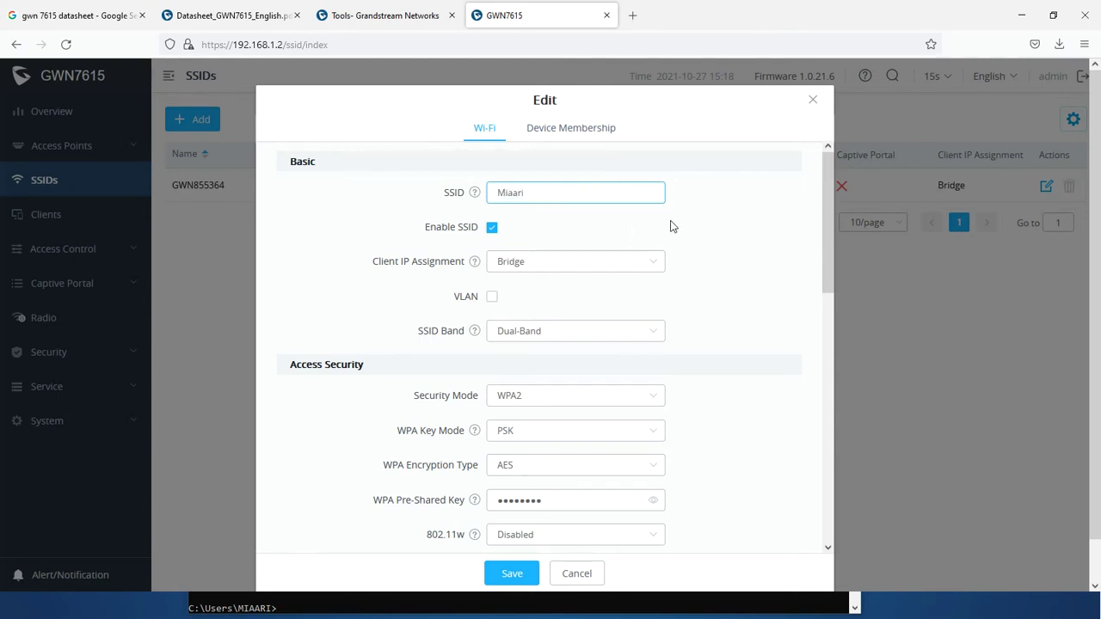
Keep client IP assignment as Bridge with VLAN tagging left off
{"action": "left_click", "coordinate": [570, 268]}
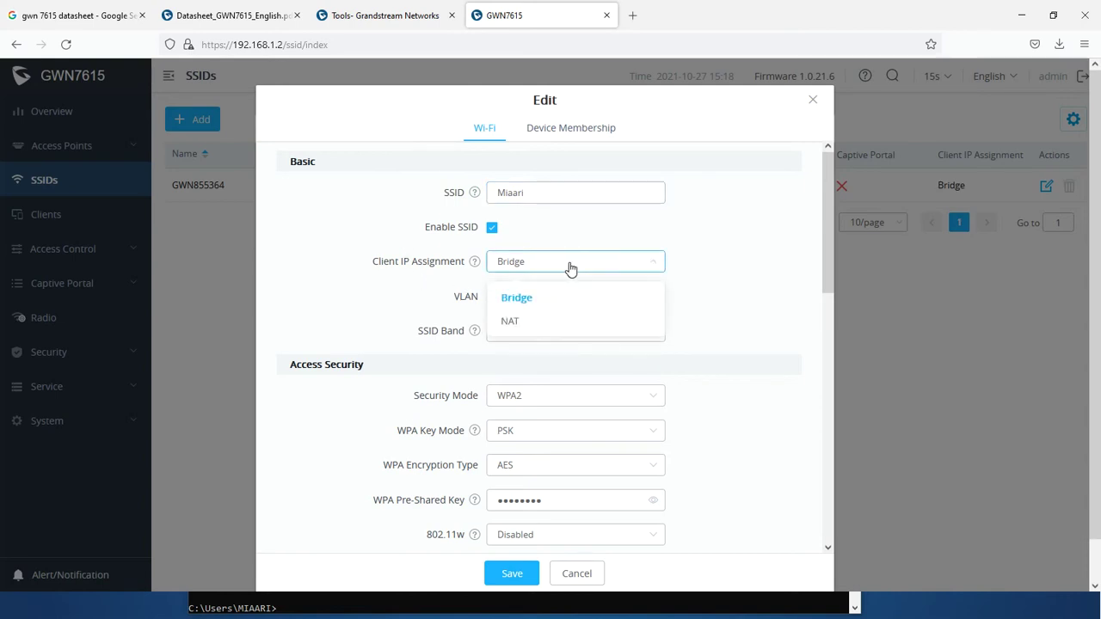
{"action": "left_click", "coordinate": [540, 299]}
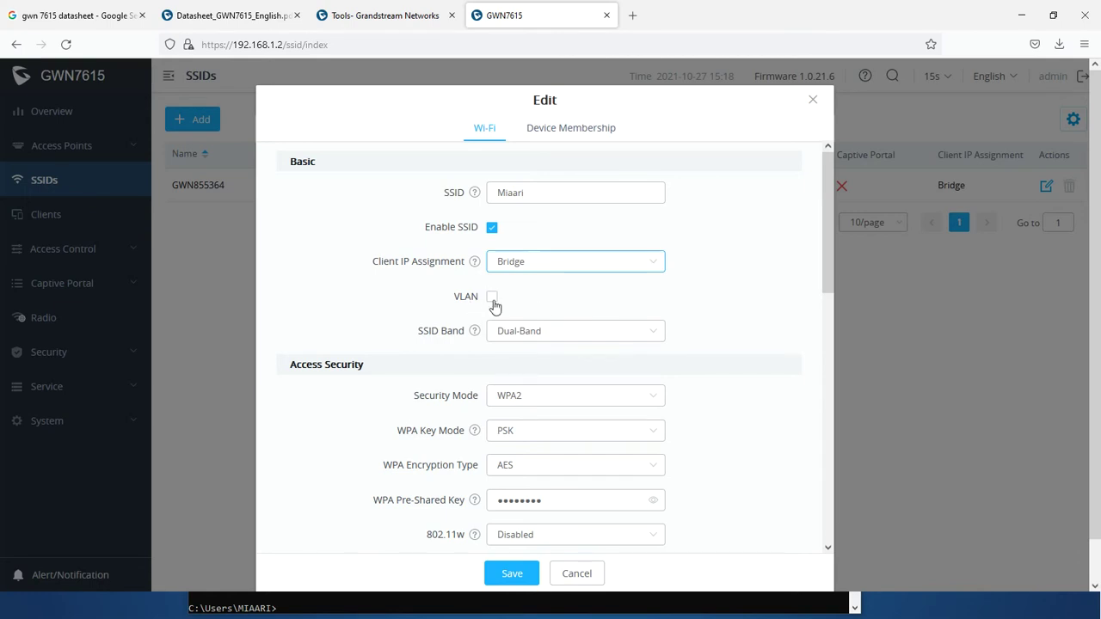
{"action": "left_click", "coordinate": [494, 299]}
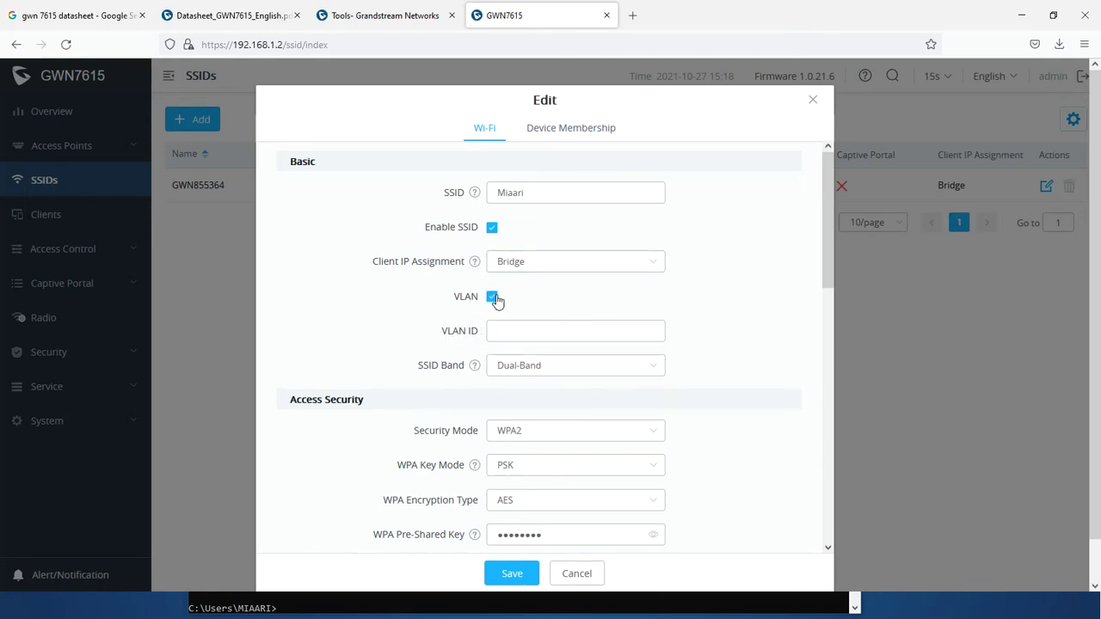
{"action": "left_click", "coordinate": [494, 300]}
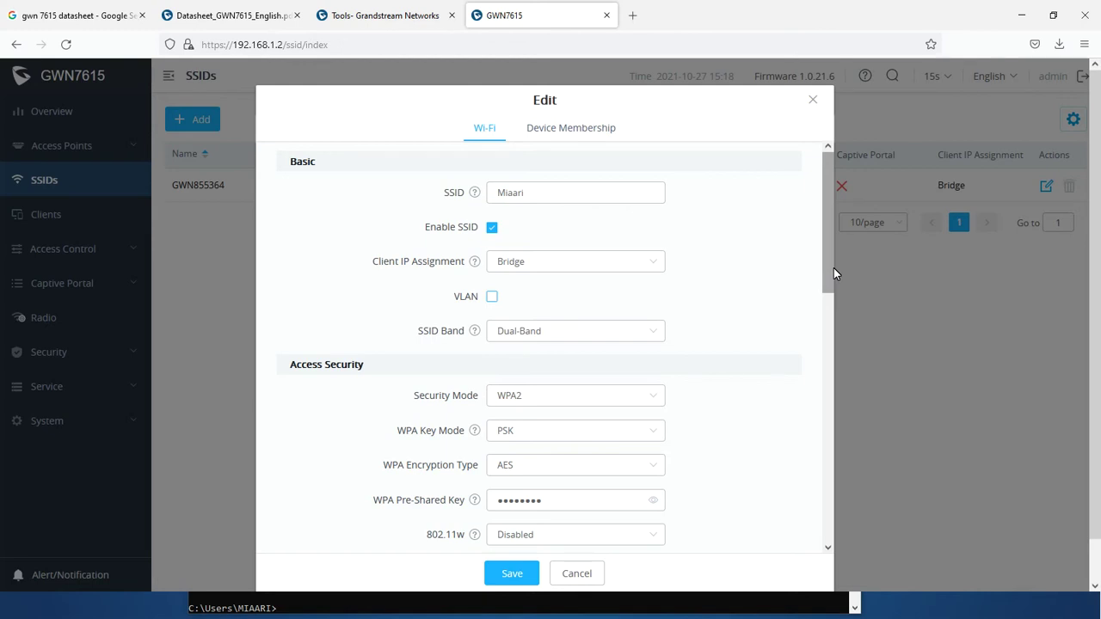
{"action": "left_click_drag", "start_coordinate": [834, 267], "coordinate": [827, 315]}
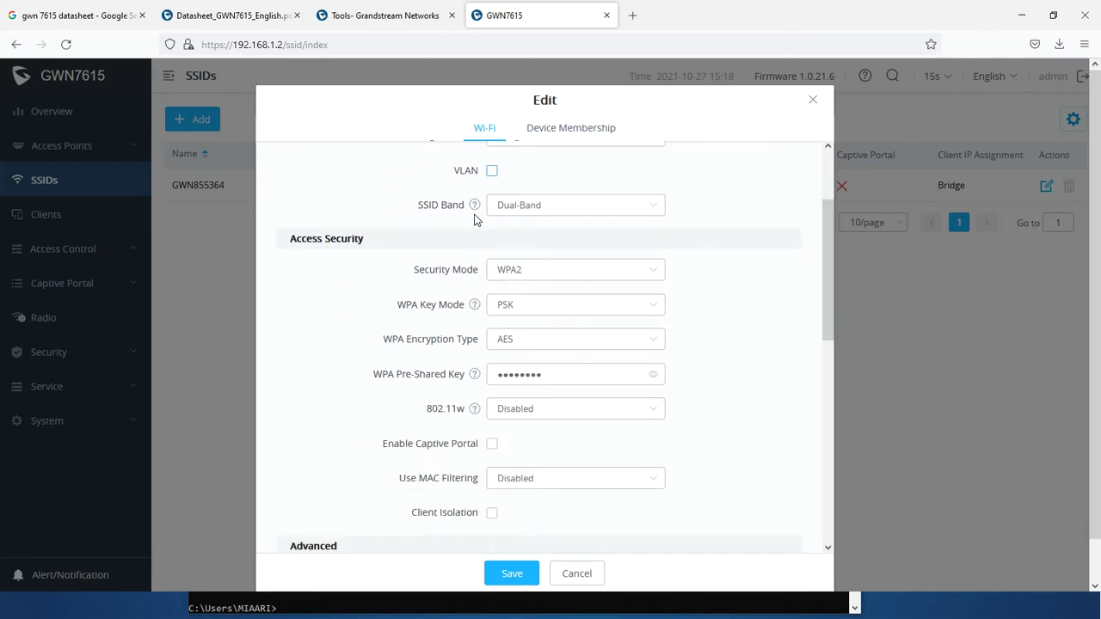
Keep SSID Band as Dual-Band and Security Mode as WPA2
{"action": "left_click", "coordinate": [557, 211]}
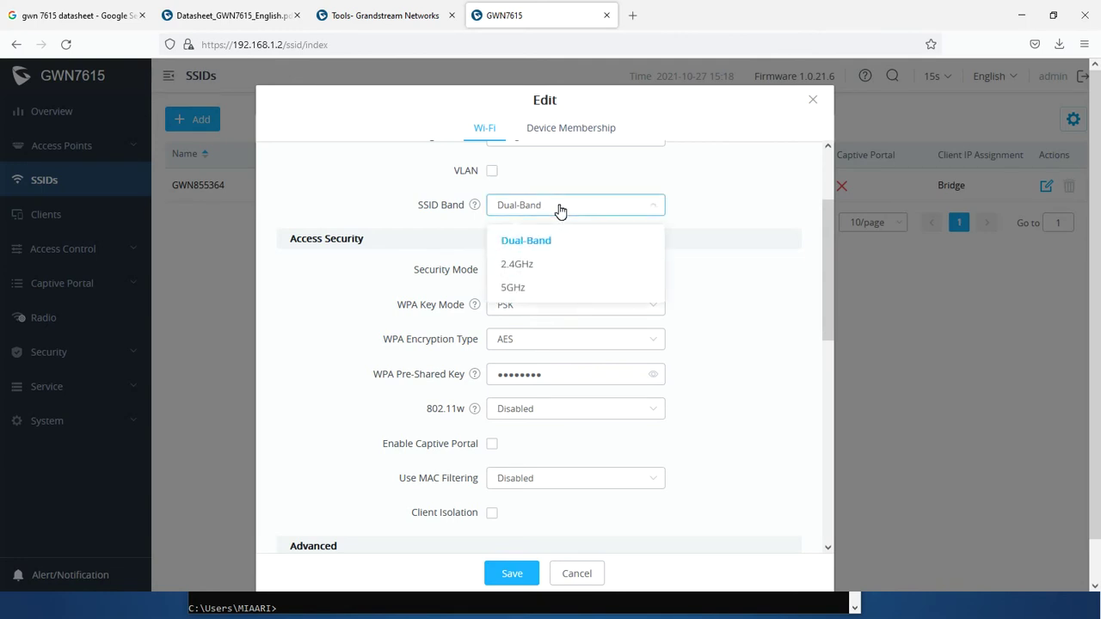
{"action": "left_click", "coordinate": [541, 241]}
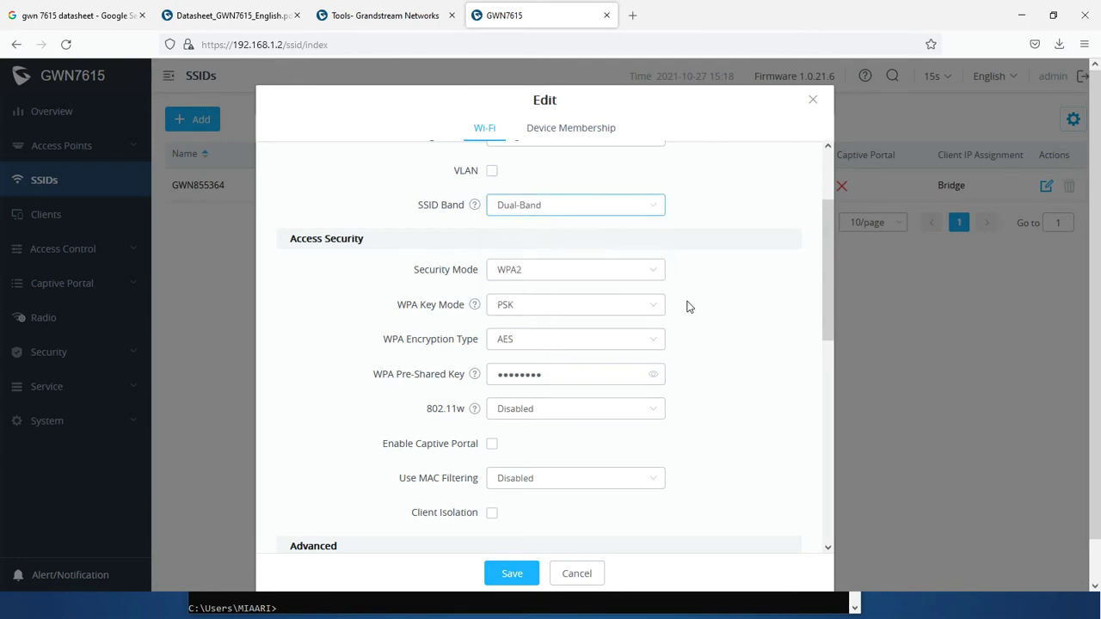
{"action": "left_click", "coordinate": [585, 278]}
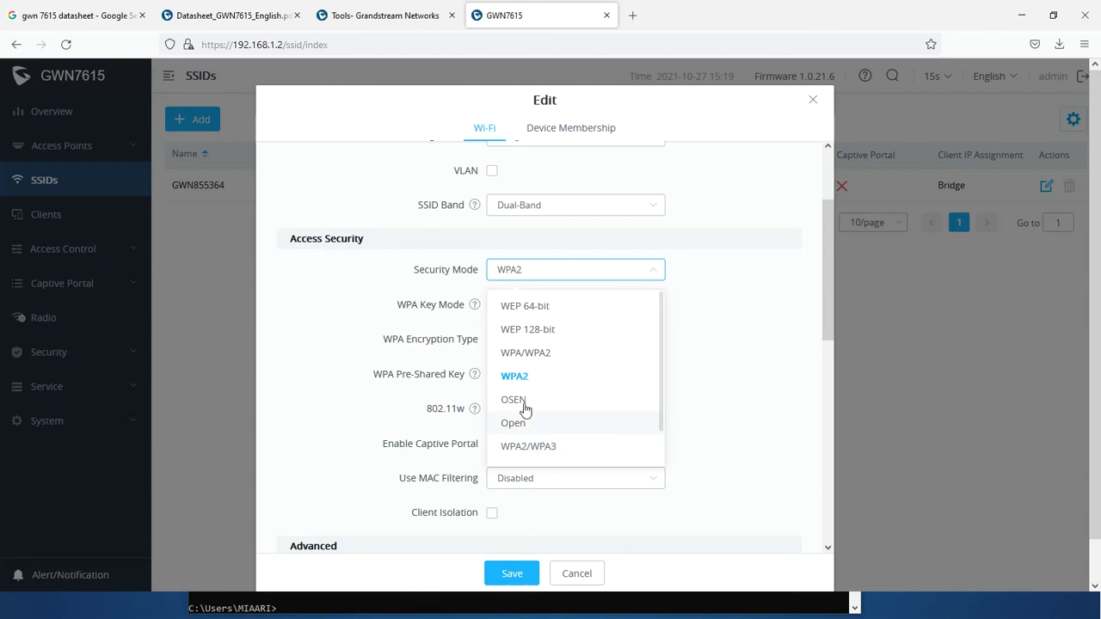
{"action": "left_click", "coordinate": [518, 377]}
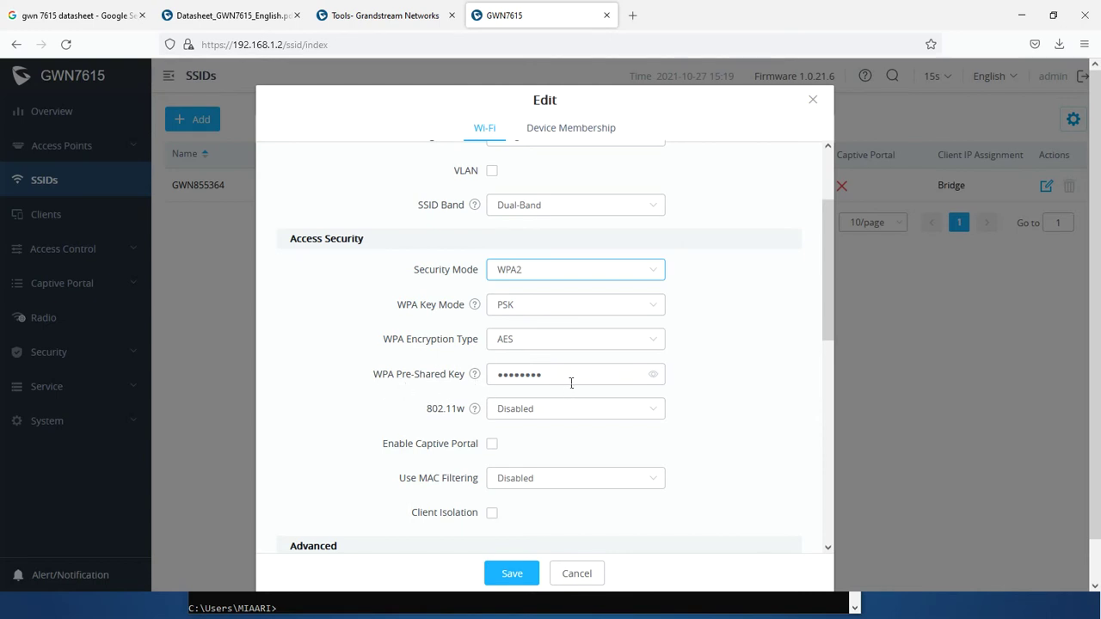
Replace the WPA pre-shared key with a new key, leaving the SSID visible
{"action": "left_click_drag", "start_coordinate": [571, 382], "coordinate": [389, 352]}
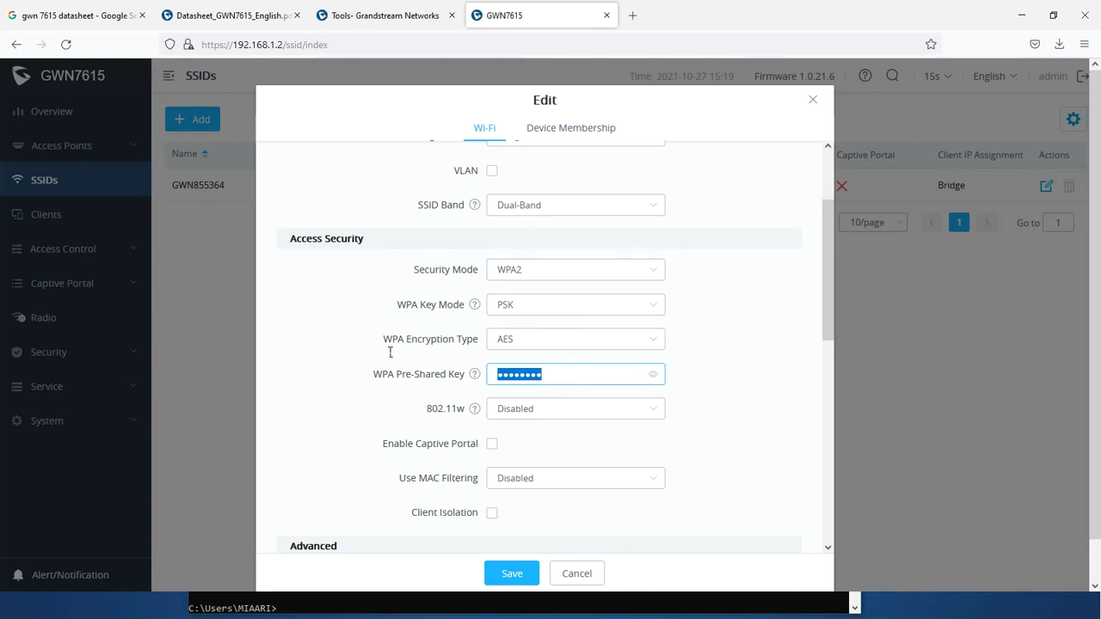
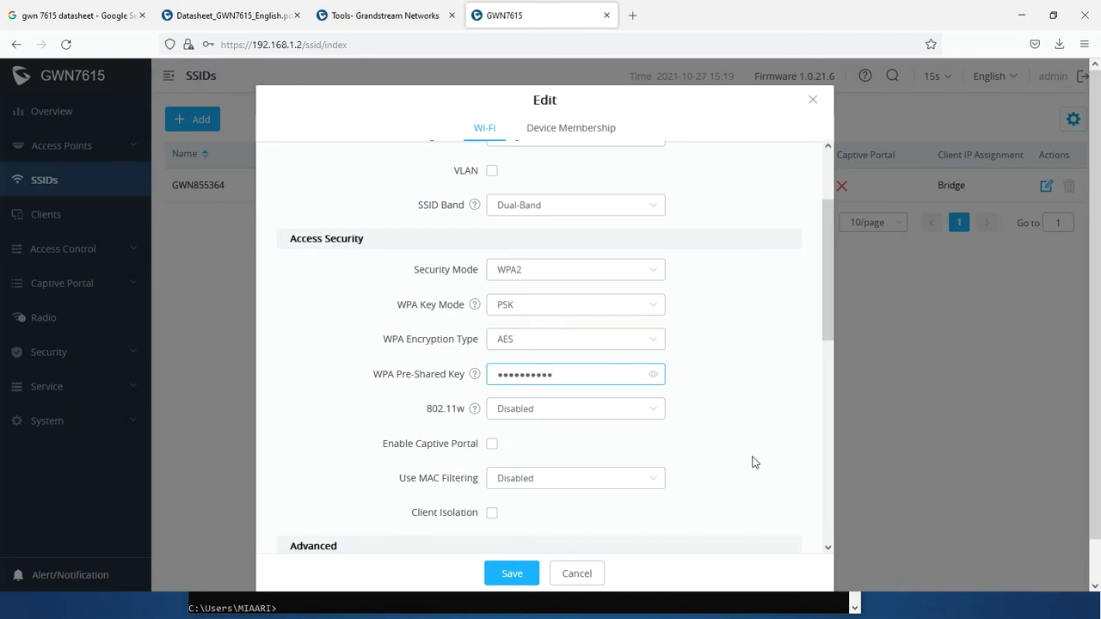
{"action": "left_click_drag", "start_coordinate": [825, 321], "coordinate": [805, 443]}
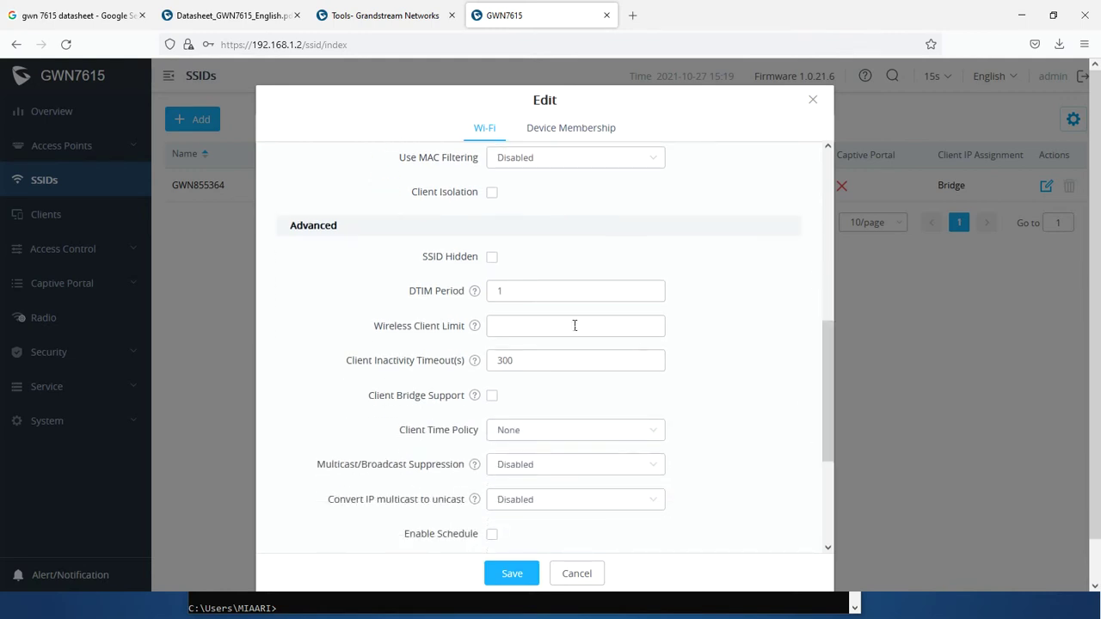
{"action": "left_click", "coordinate": [494, 259]}
{"action": "left_click", "coordinate": [493, 260]}
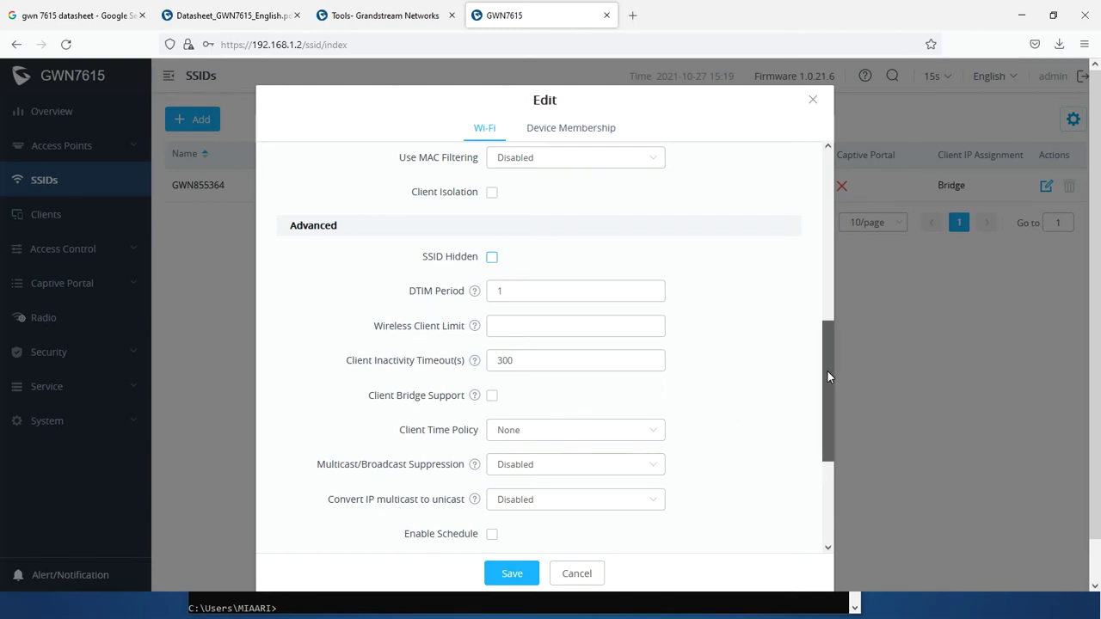
{"action": "left_click_drag", "start_coordinate": [827, 376], "coordinate": [817, 487]}
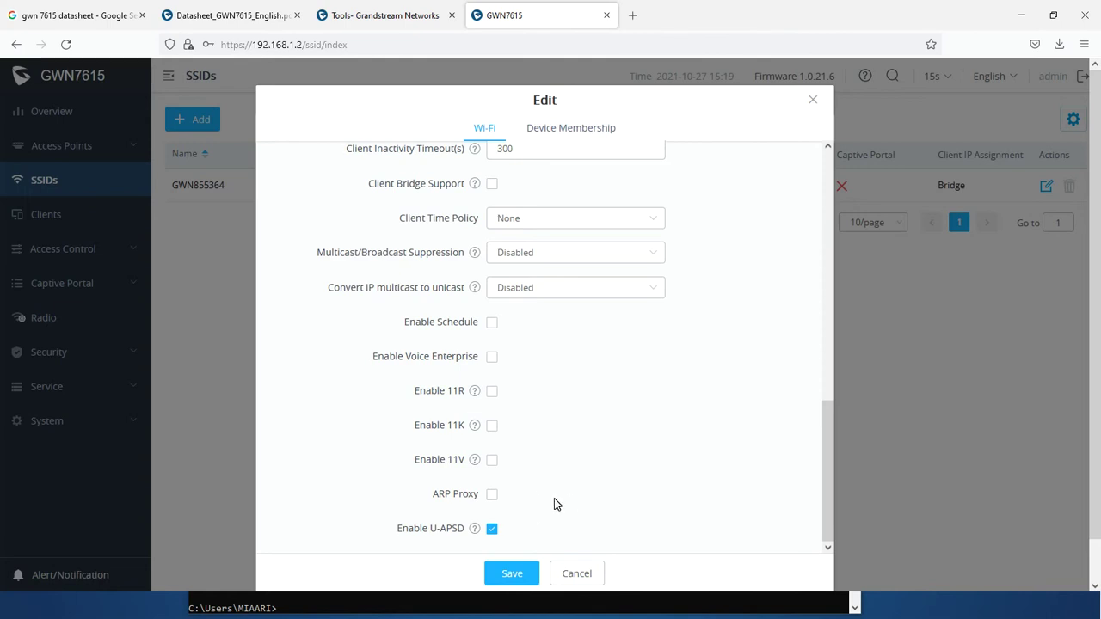
{"action": "left_click_drag", "start_coordinate": [828, 463], "coordinate": [821, 269]}
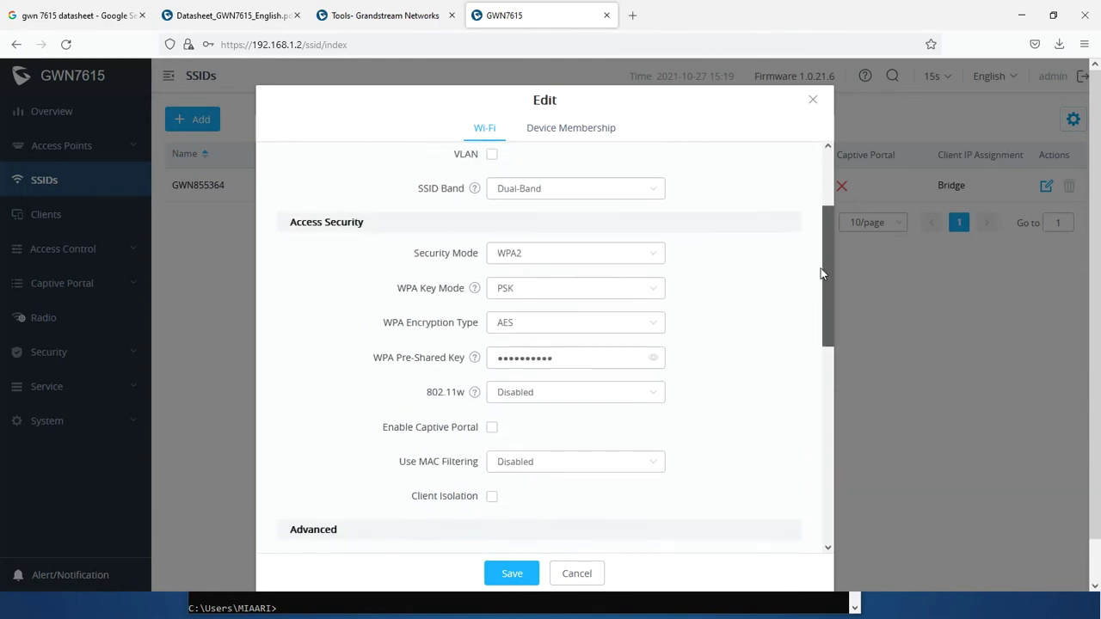
{"action": "double_click", "coordinate": [564, 371]}
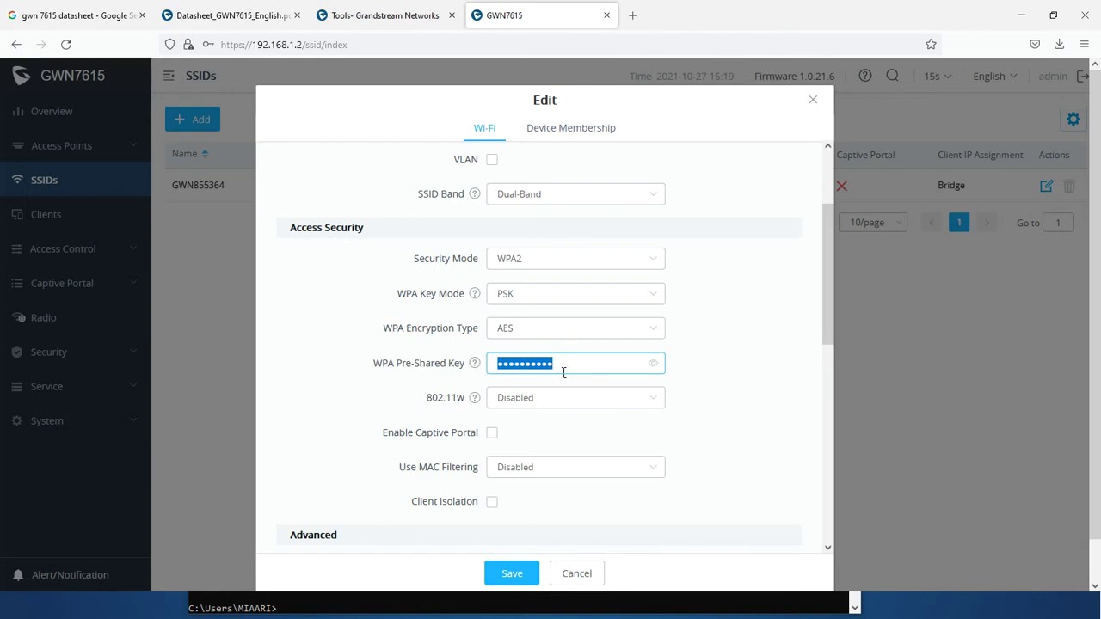
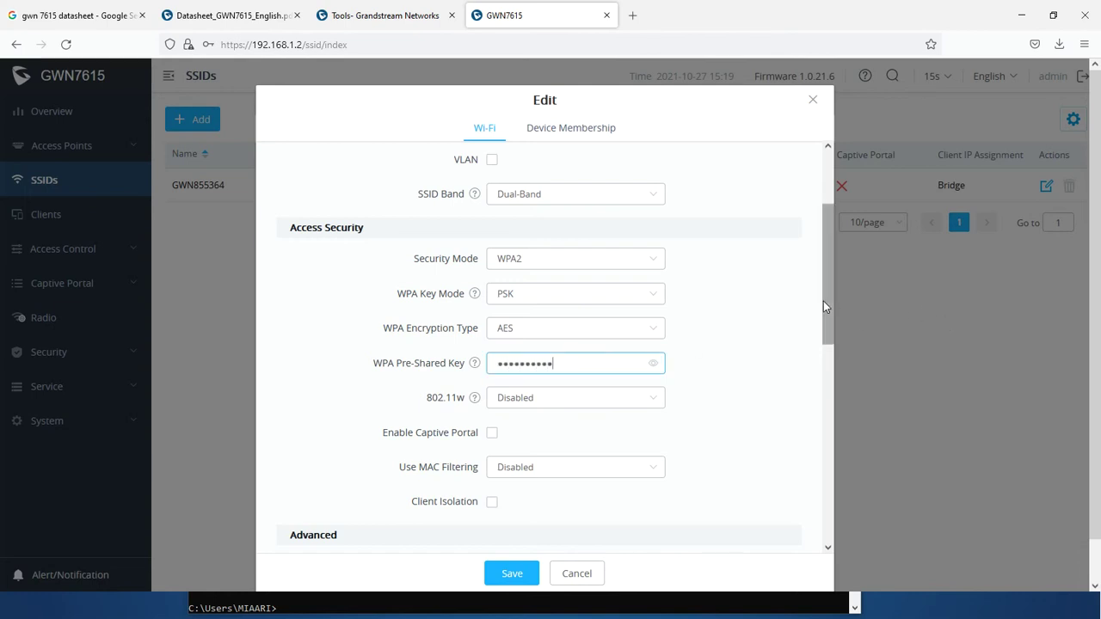
{"action": "left_click_drag", "start_coordinate": [827, 303], "coordinate": [835, 513]}
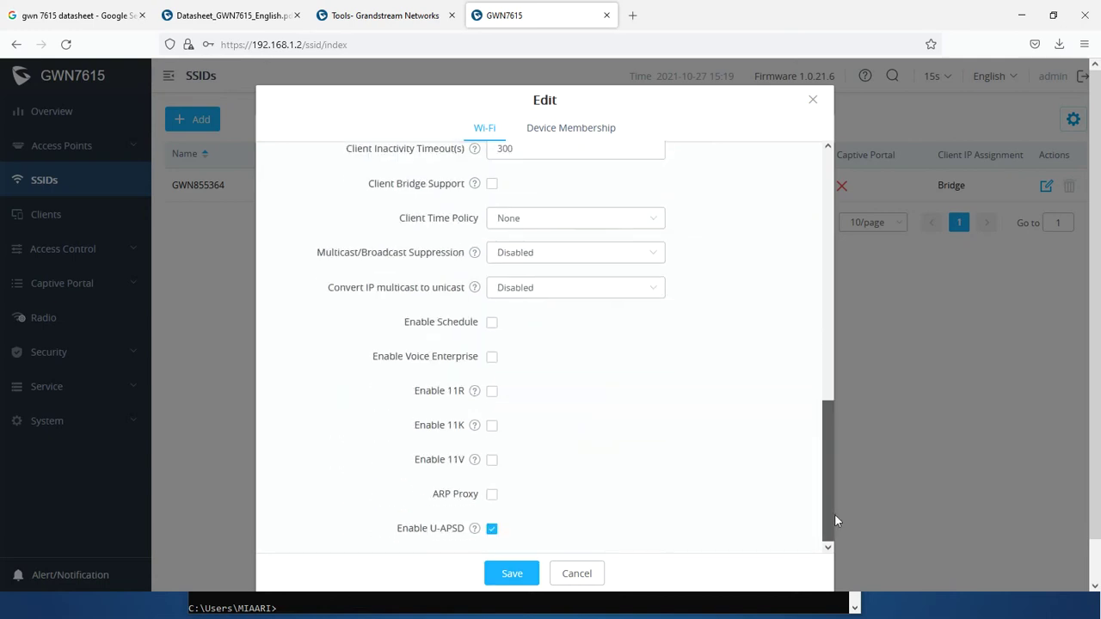
Save the Miaari SSID edits, decline the browser login prompt, and apply the 13 pending changes
{"action": "left_click", "coordinate": [510, 569]}
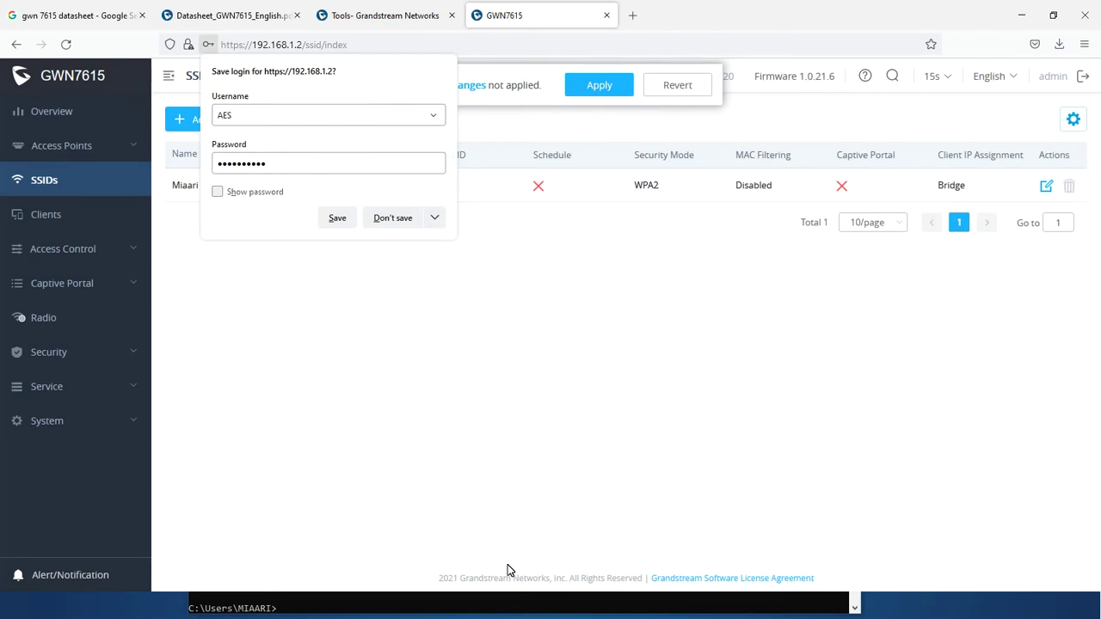
{"action": "left_click", "coordinate": [399, 222]}
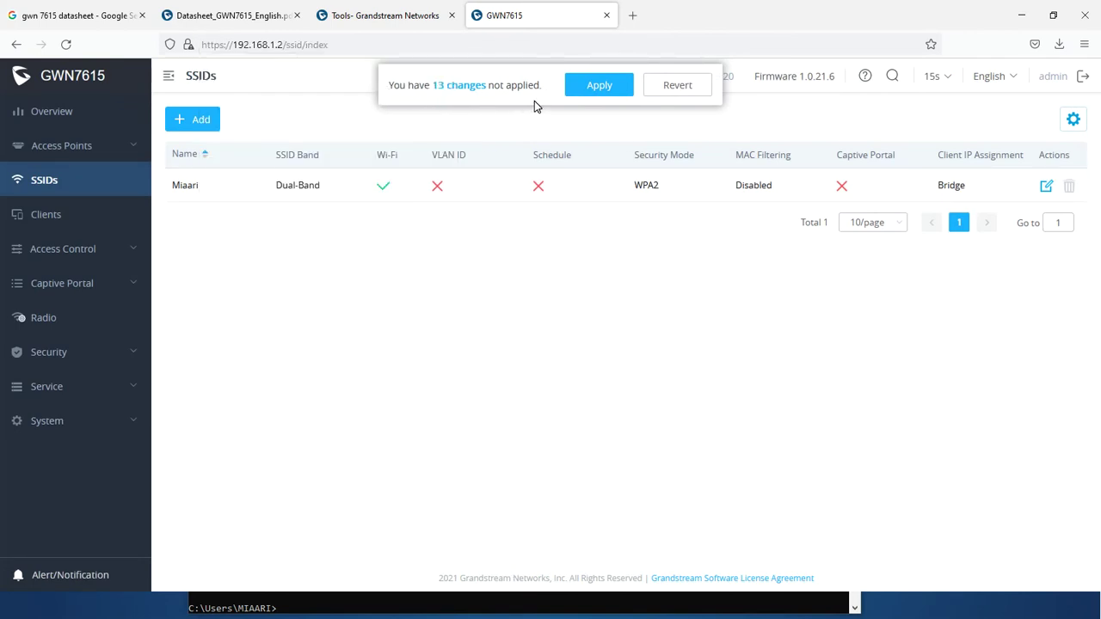
{"action": "left_click", "coordinate": [614, 93]}
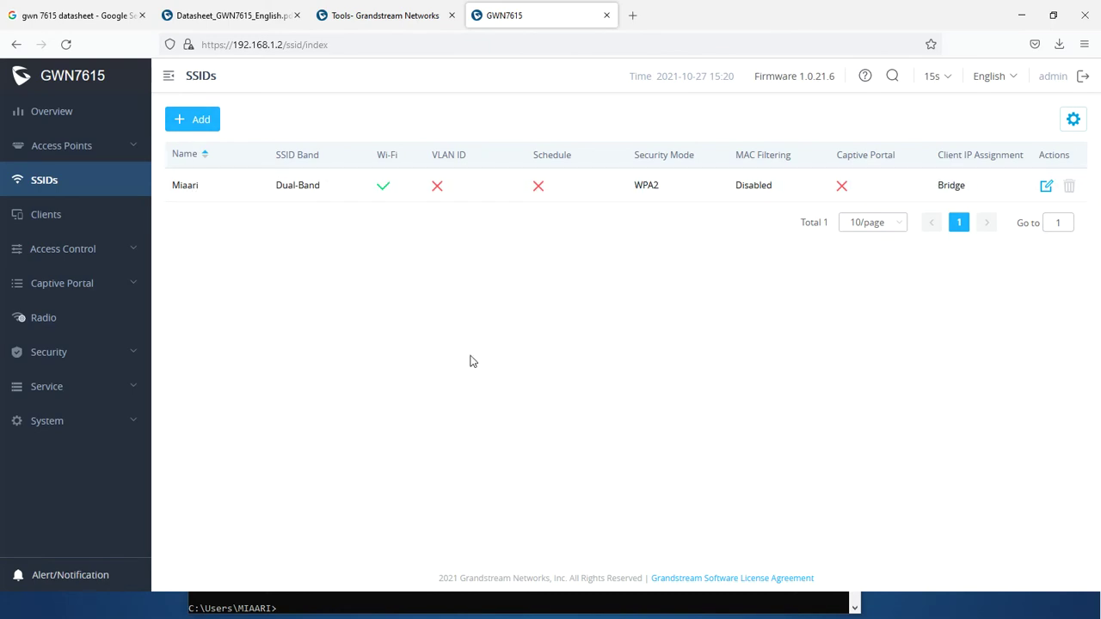
{"action": "key", "text": "alt+Tab"}
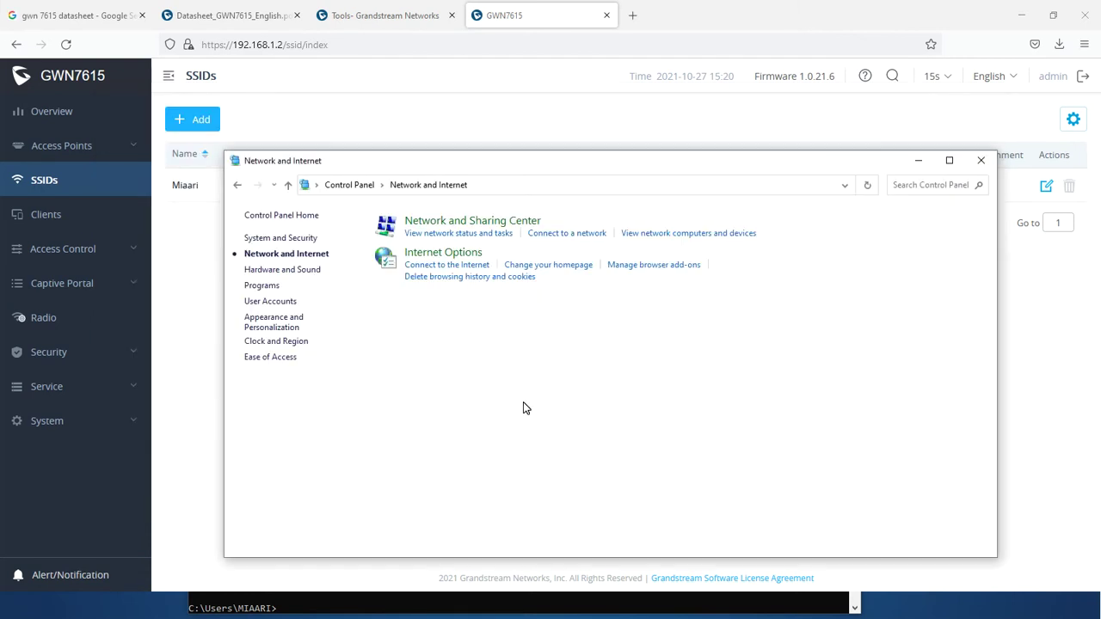
{"action": "left_click", "coordinate": [564, 234]}
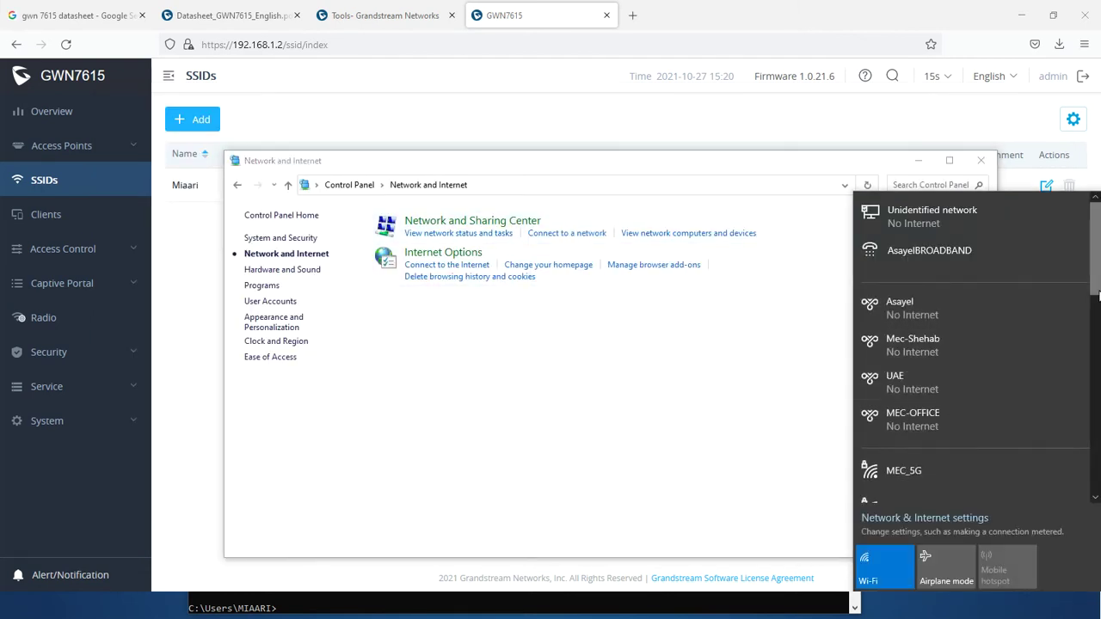
{"action": "left_click_drag", "start_coordinate": [1097, 293], "coordinate": [1089, 374]}
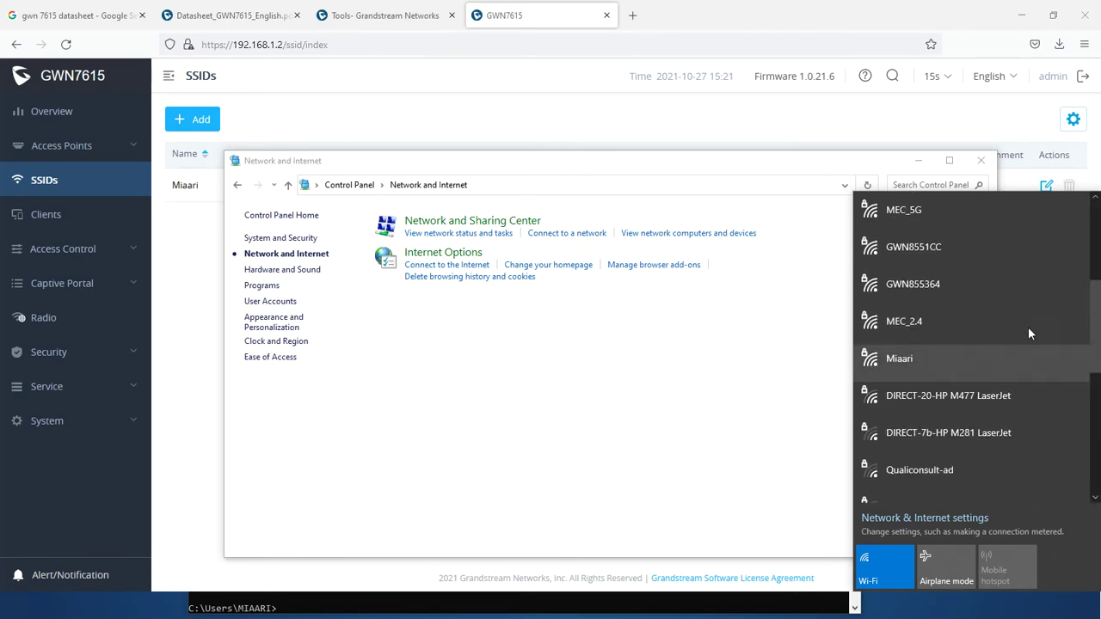
{"action": "left_click", "coordinate": [503, 93]}
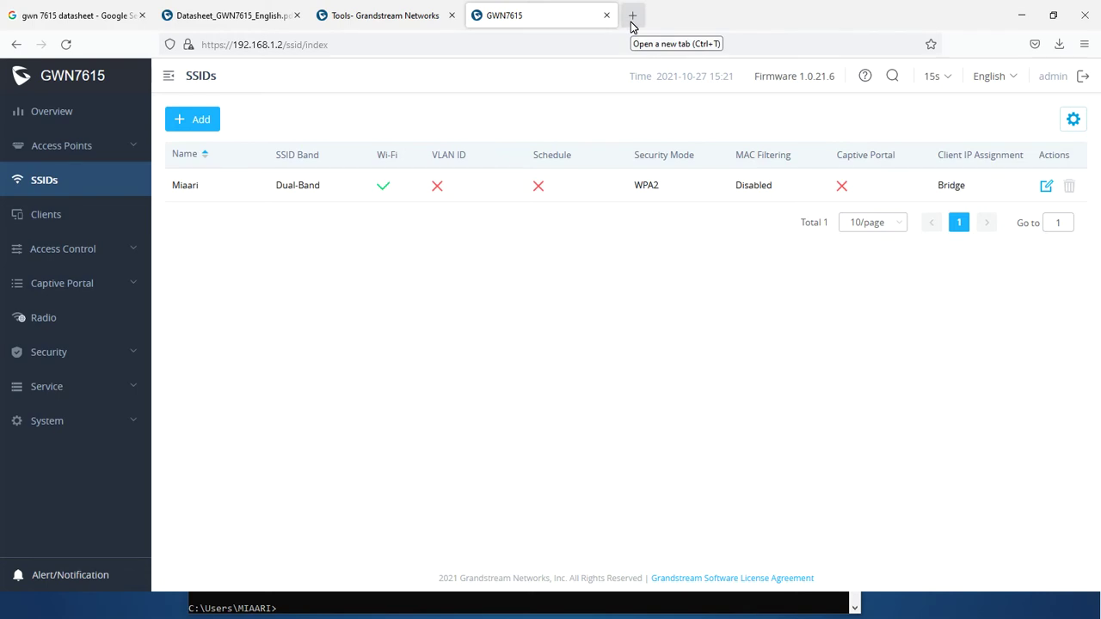
Open the second discovered AP's web page from Discovery Tool, then close the extra Overview tab
{"action": "key", "text": "alt+Tab"}
{"action": "key", "text": "alt+Tab"}
{"action": "key", "text": "alt+Tab"}
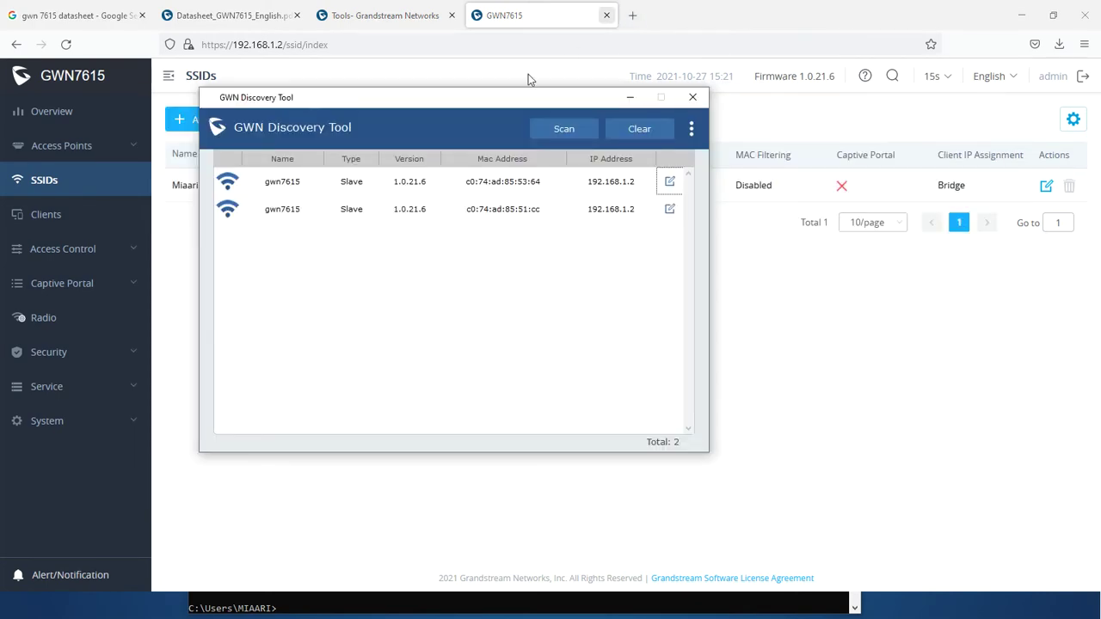
{"action": "left_click", "coordinate": [671, 210]}
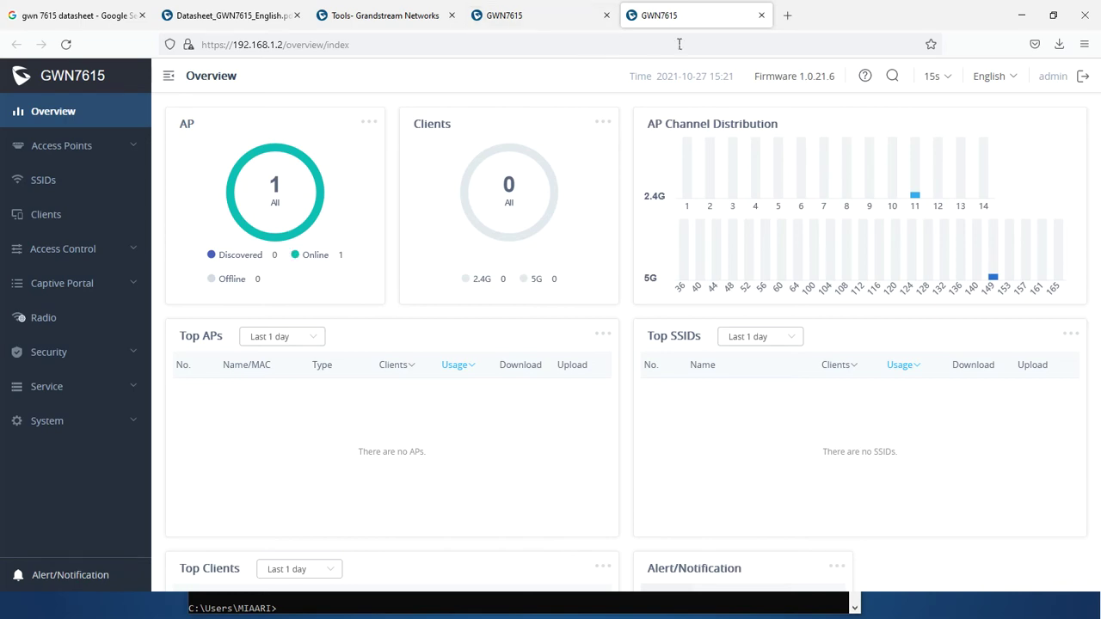
{"action": "left_click", "coordinate": [761, 15]}
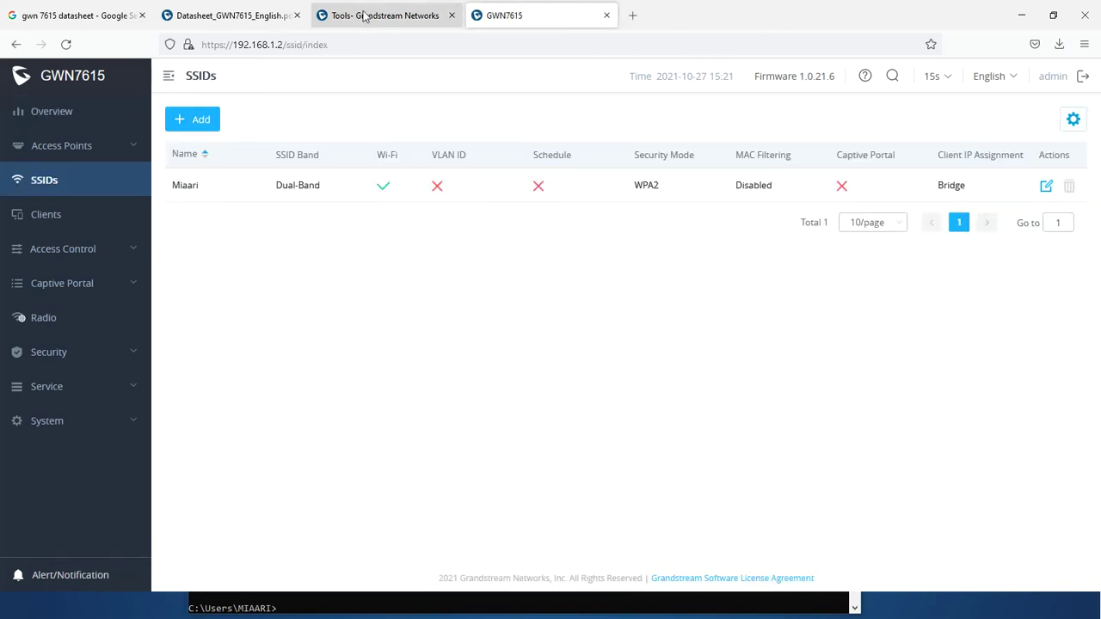
{"action": "left_click", "coordinate": [365, 16]}
{"action": "left_click", "coordinate": [255, 20]}
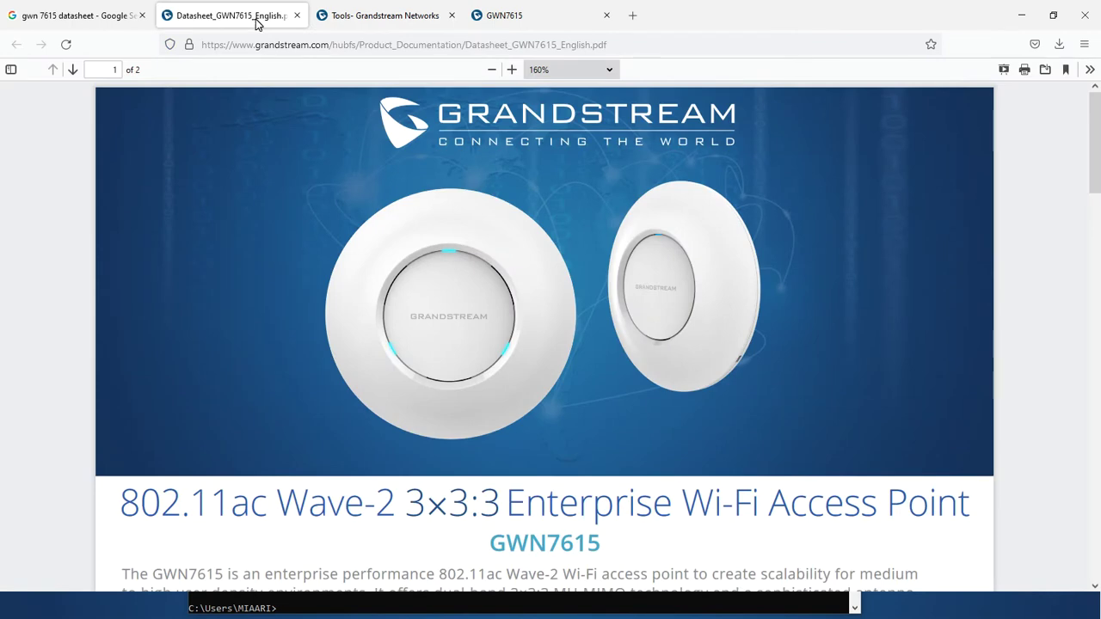
Reopen the AP at 192.168.1.2, check its SSIDs, then open the first discovered AP's Overview
{"action": "key", "text": "alt+Tab"}
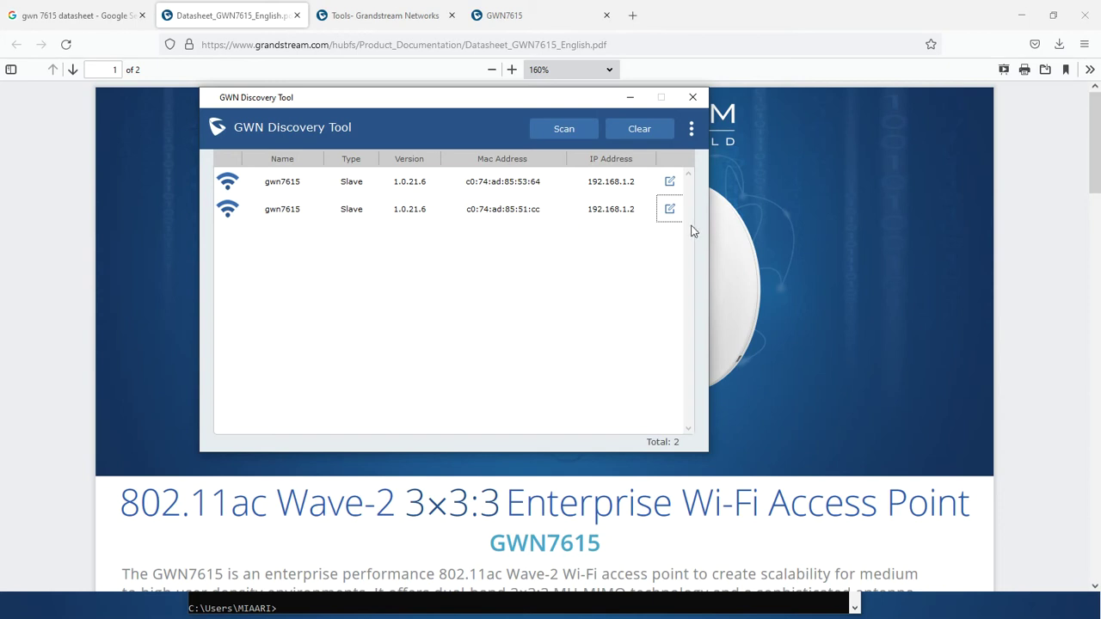
{"action": "left_click", "coordinate": [670, 210]}
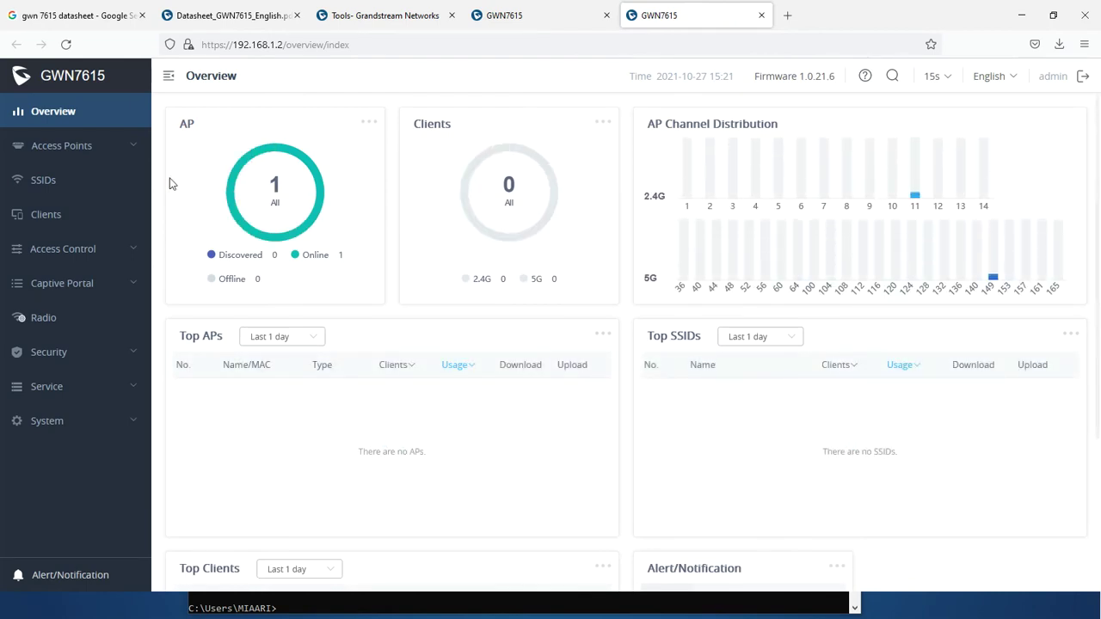
{"action": "left_click", "coordinate": [40, 181]}
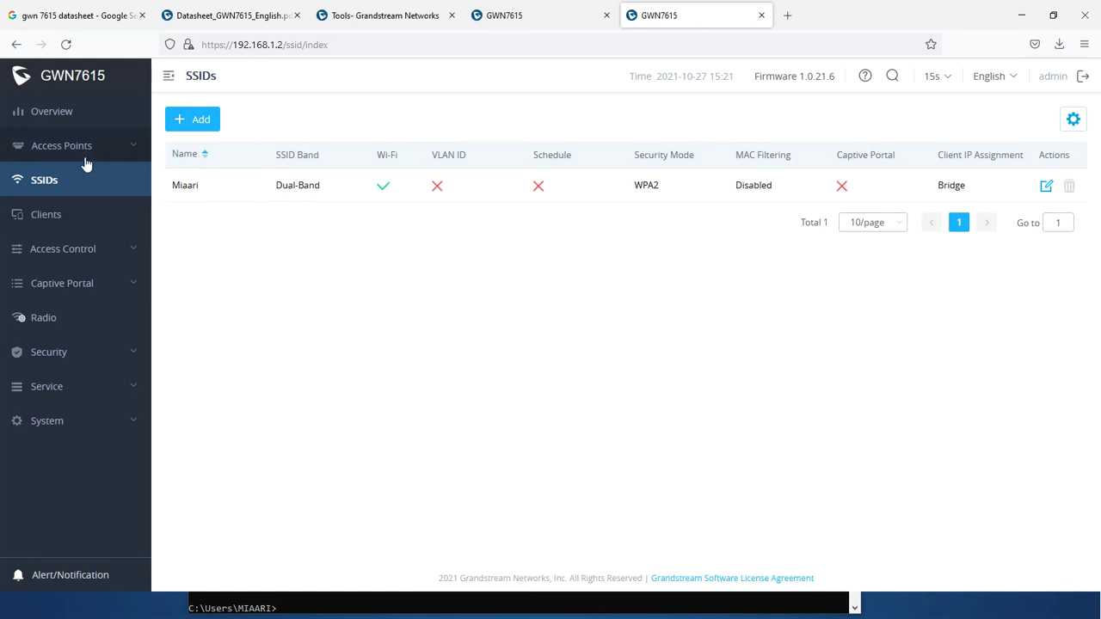
{"action": "left_click", "coordinate": [510, 17]}
{"action": "left_click", "coordinate": [762, 16]}
{"action": "key", "text": "alt+Tab"}
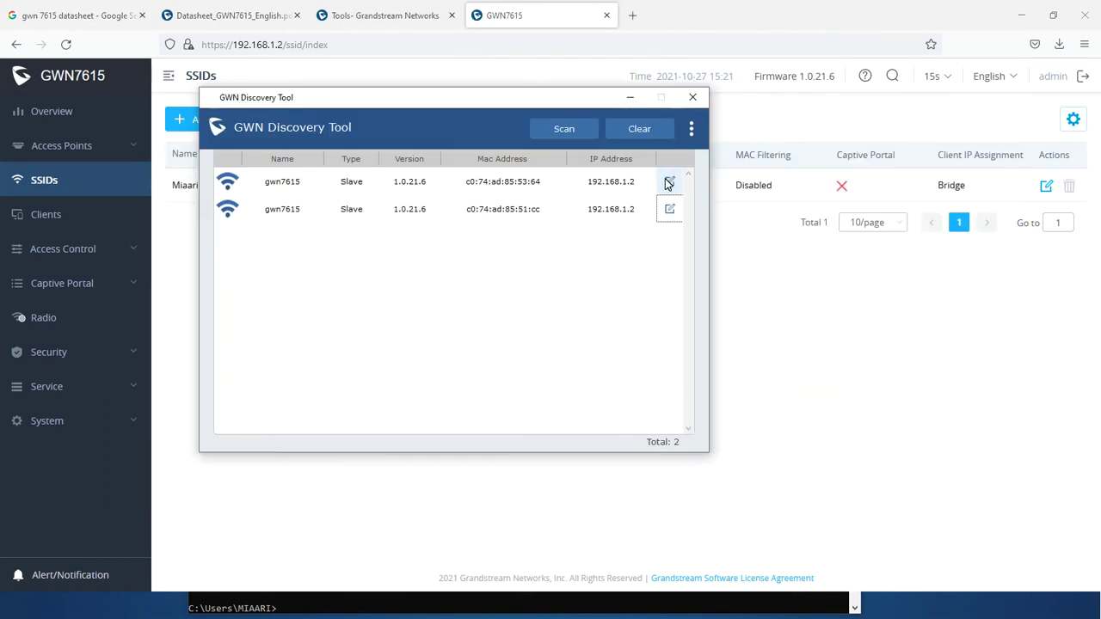
{"action": "left_click", "coordinate": [669, 182]}
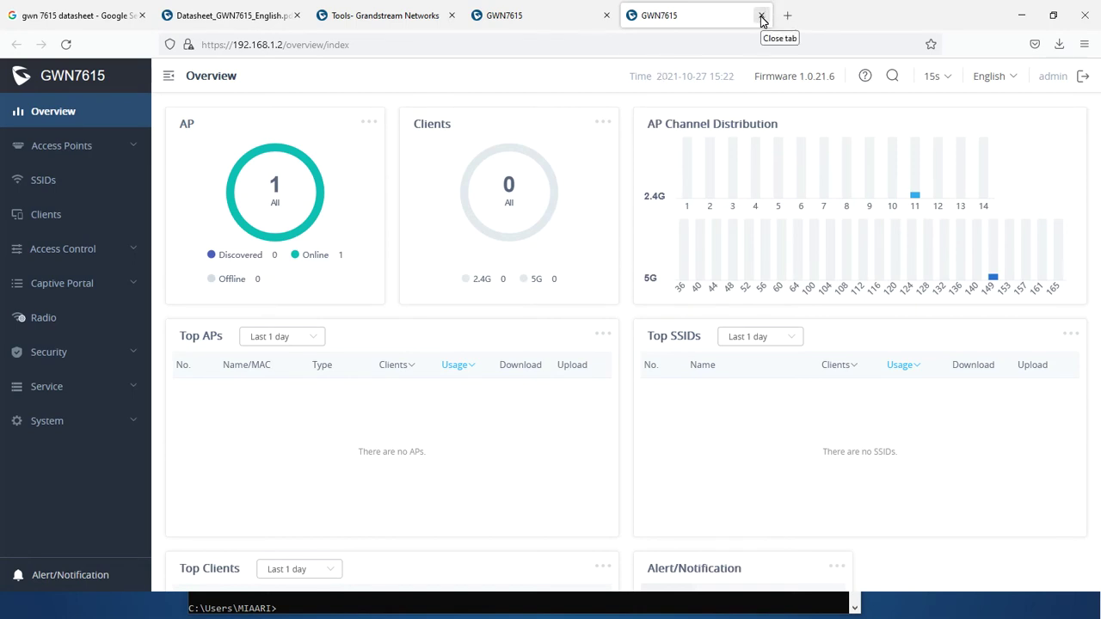
Review the SSIDs and Clients pages, then close both GWN7615 tabs
{"action": "left_click", "coordinate": [32, 188]}
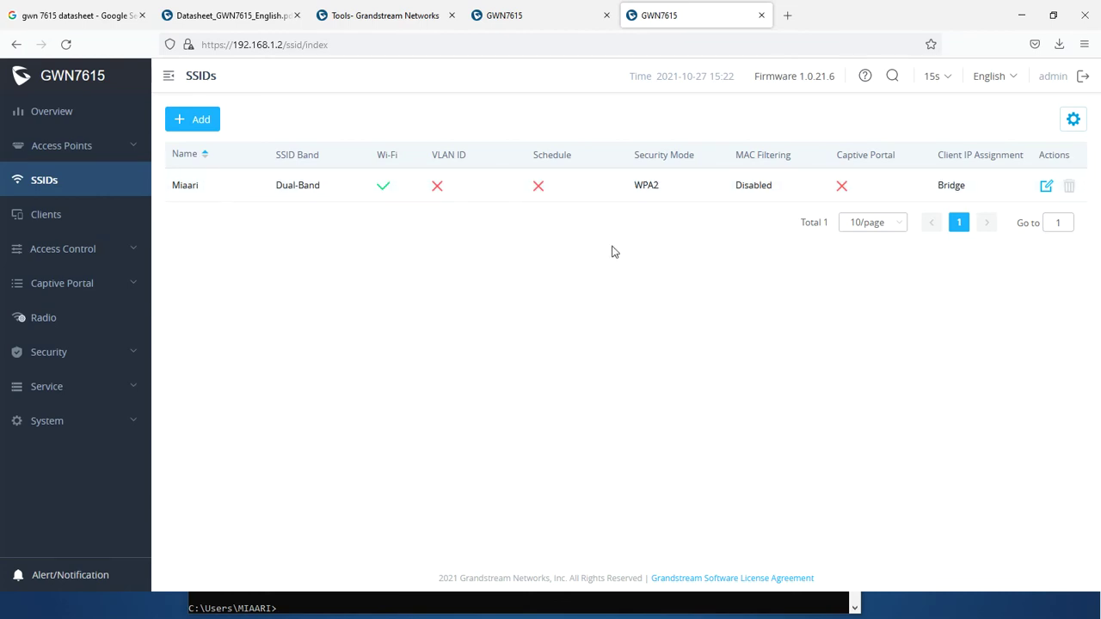
{"action": "left_click", "coordinate": [49, 217]}
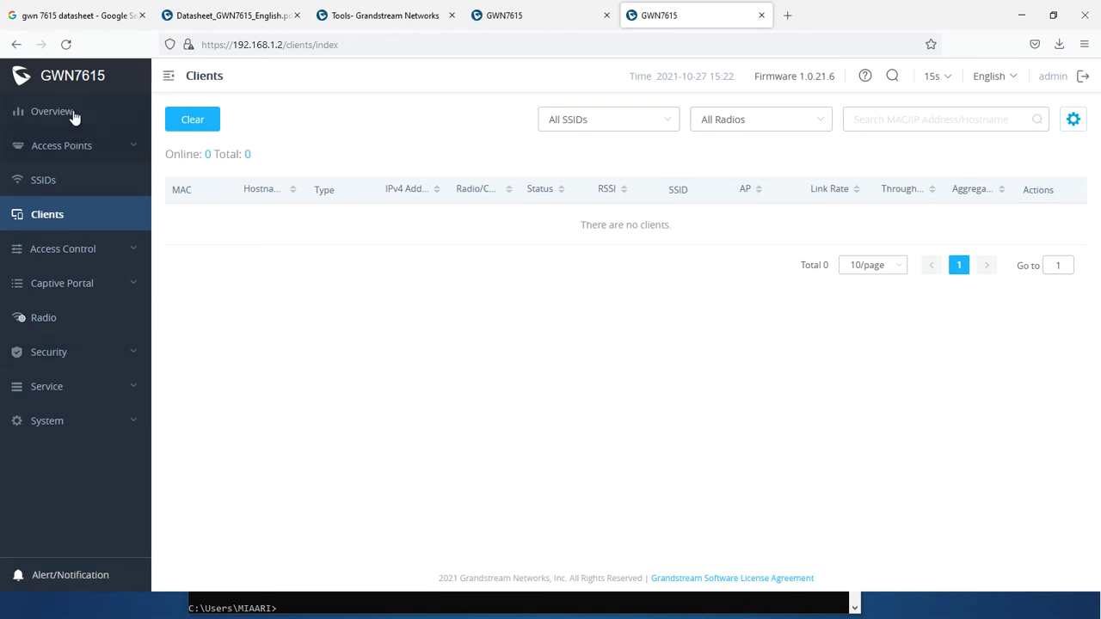
{"action": "left_click", "coordinate": [761, 15]}
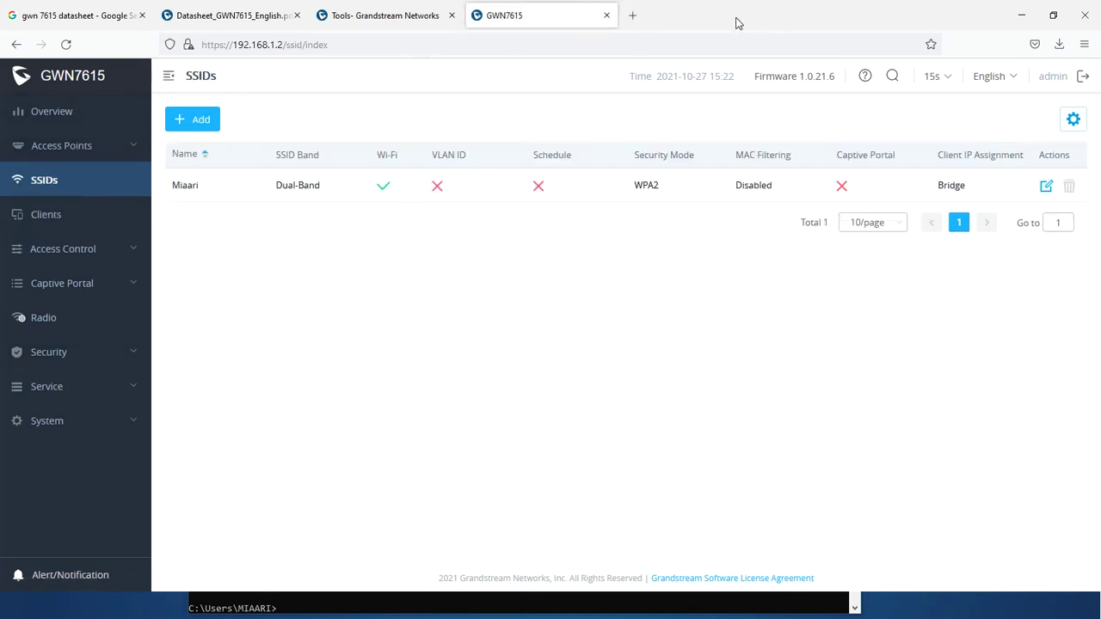
{"action": "left_click", "coordinate": [607, 17]}
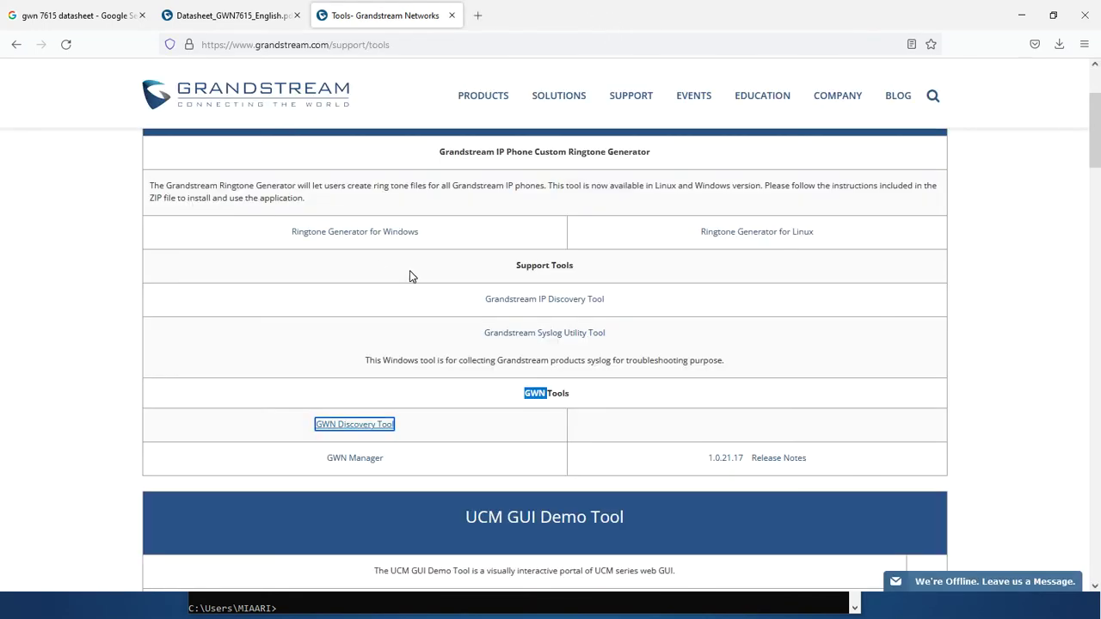
Open the second listed AP's page from Discovery Tool and close that tab too
{"action": "key", "text": "alt+Tab"}
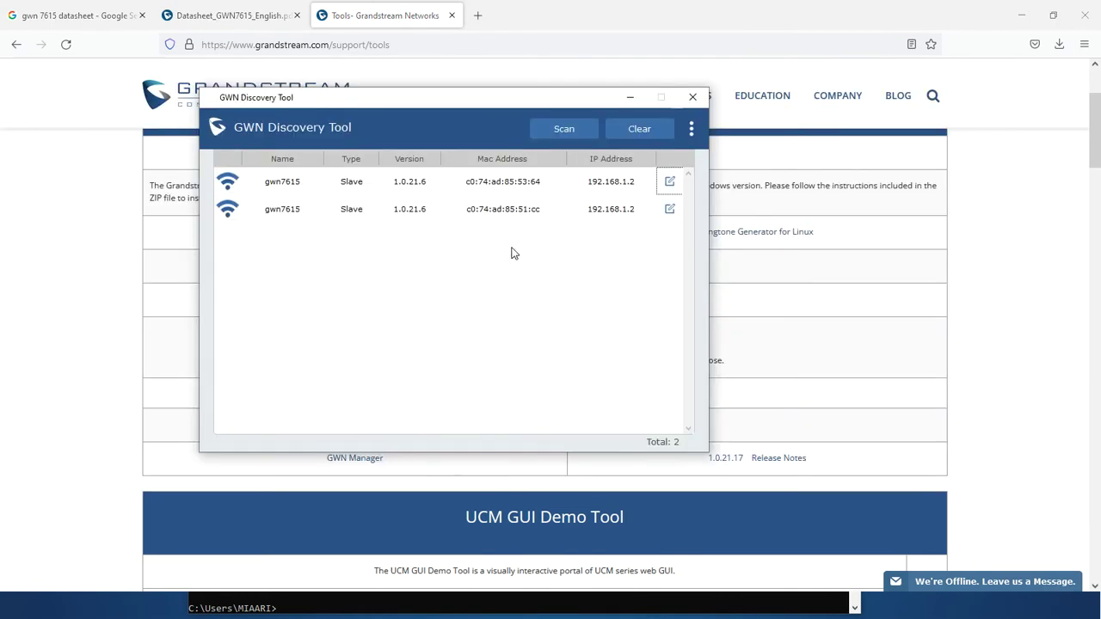
{"action": "left_click", "coordinate": [668, 212]}
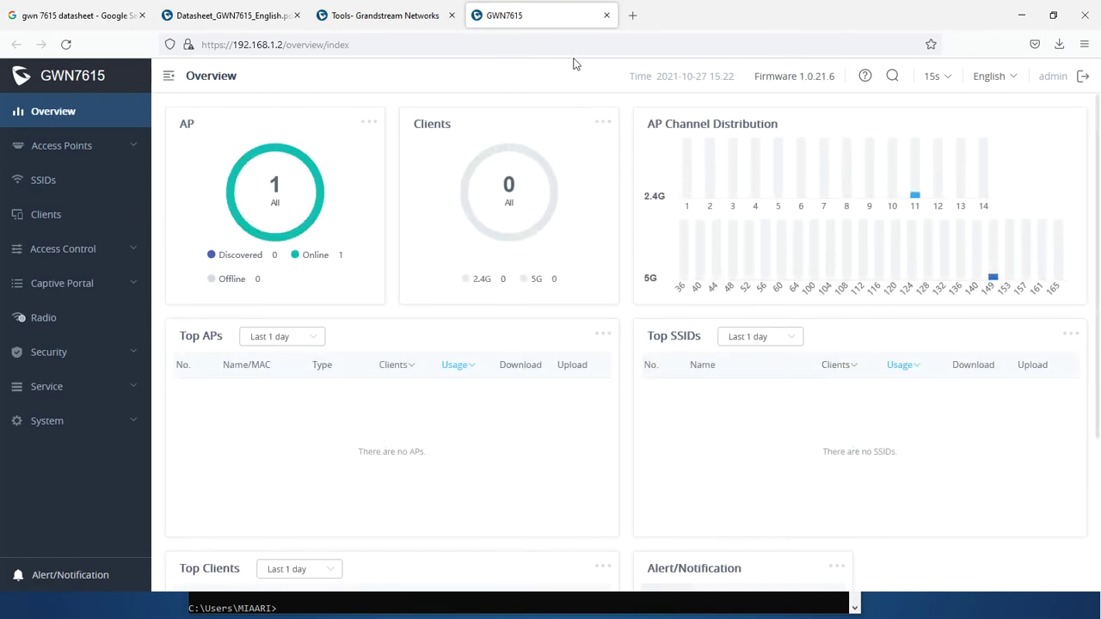
{"action": "left_click", "coordinate": [607, 16]}
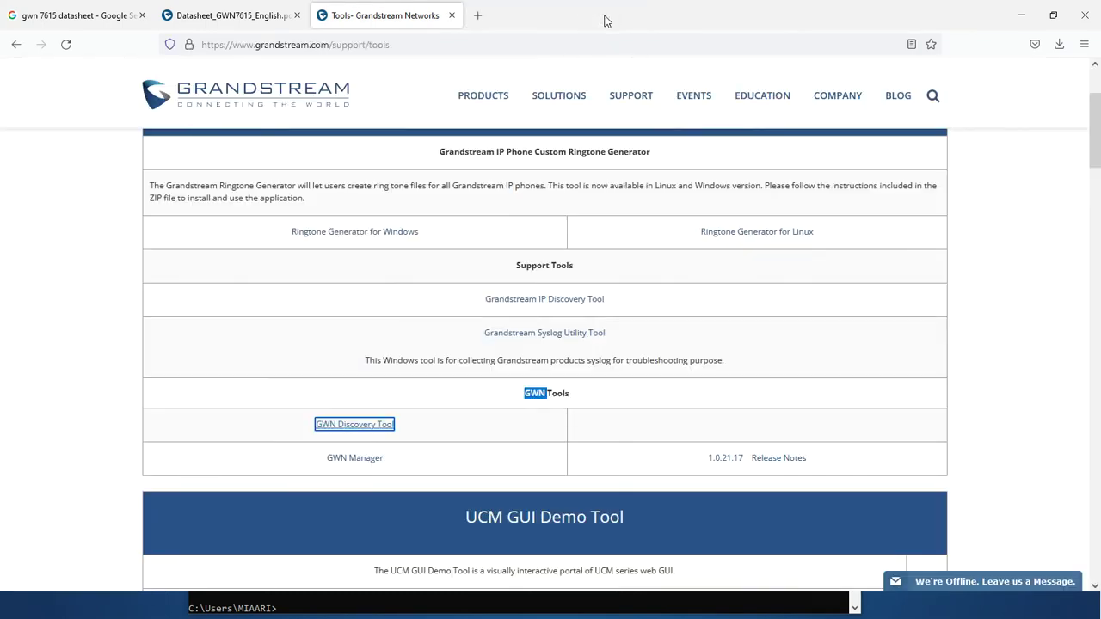
Close Firefox and relaunch it from a Start search for 'fire'
{"action": "left_click", "coordinate": [1086, 17]}
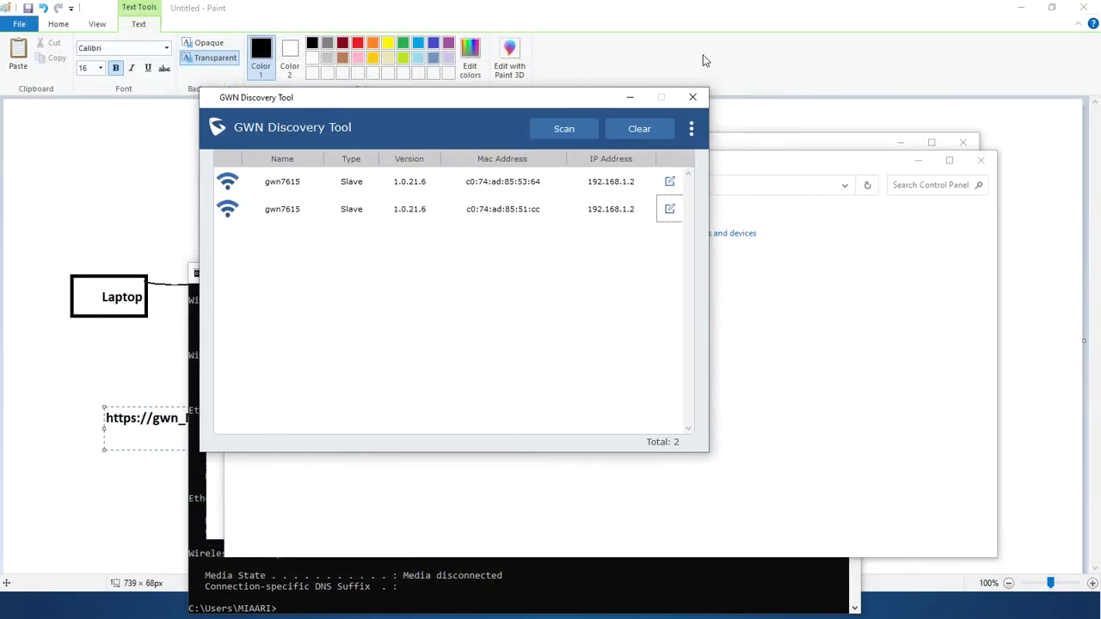
{"action": "key", "text": "super"}
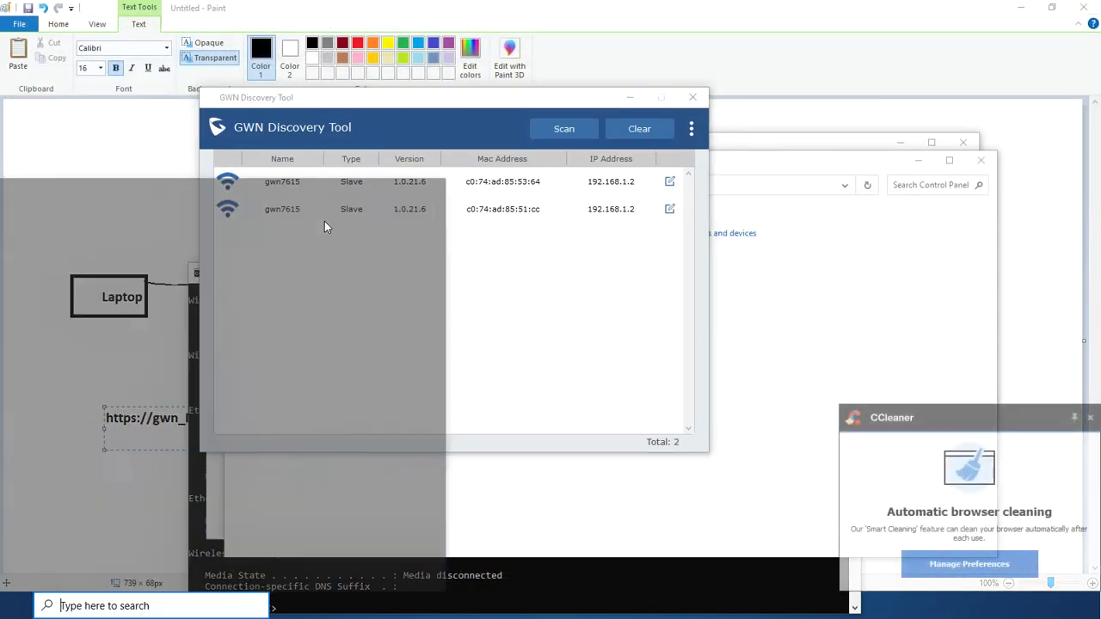
{"action": "left_click", "coordinate": [670, 209]}
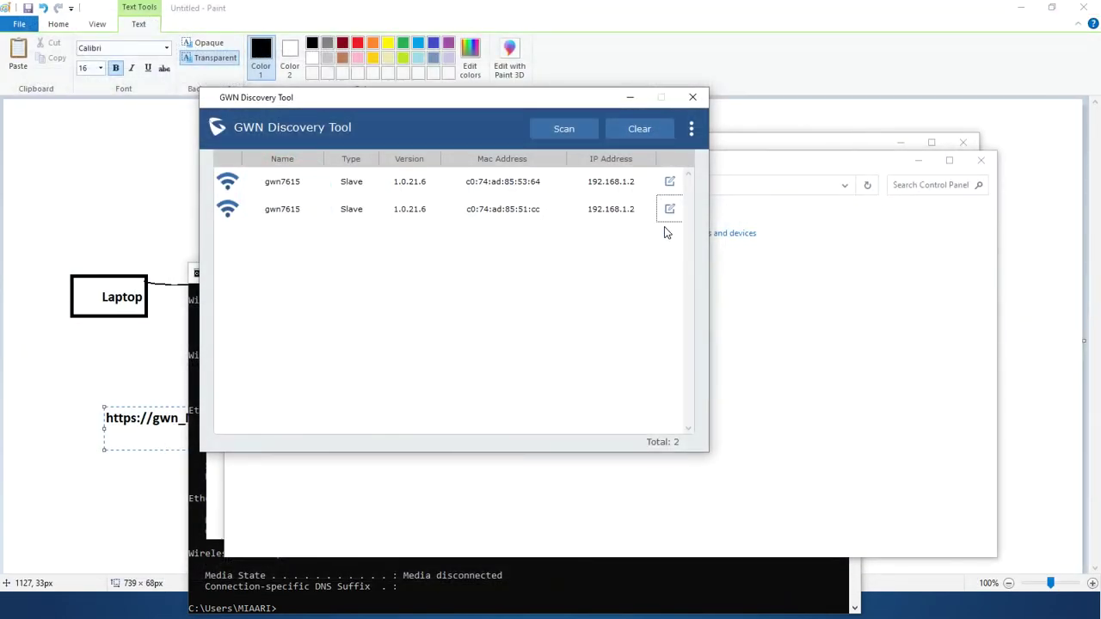
{"action": "key", "text": "super"}
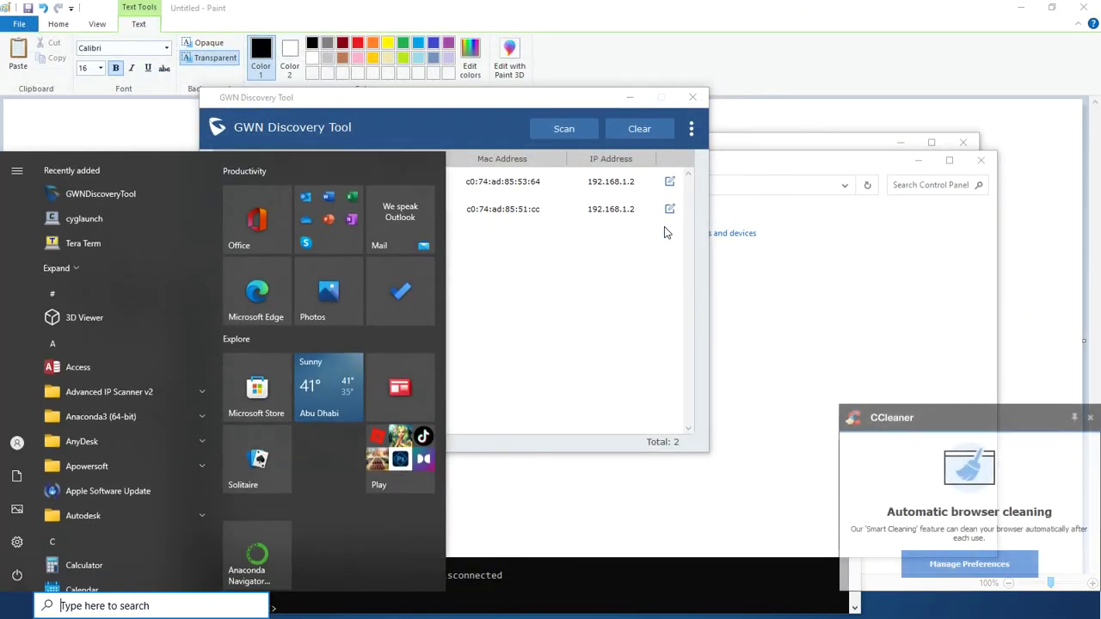
{"action": "type", "text": "fire"}
{"action": "key", "text": "Return"}
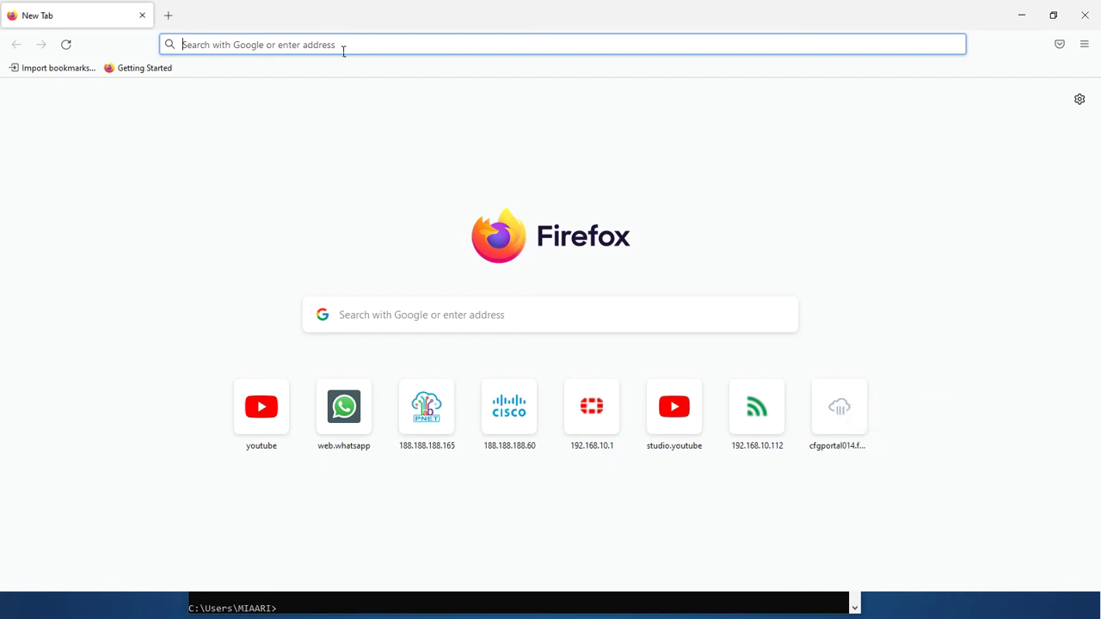
{"action": "type", "text": "https"}
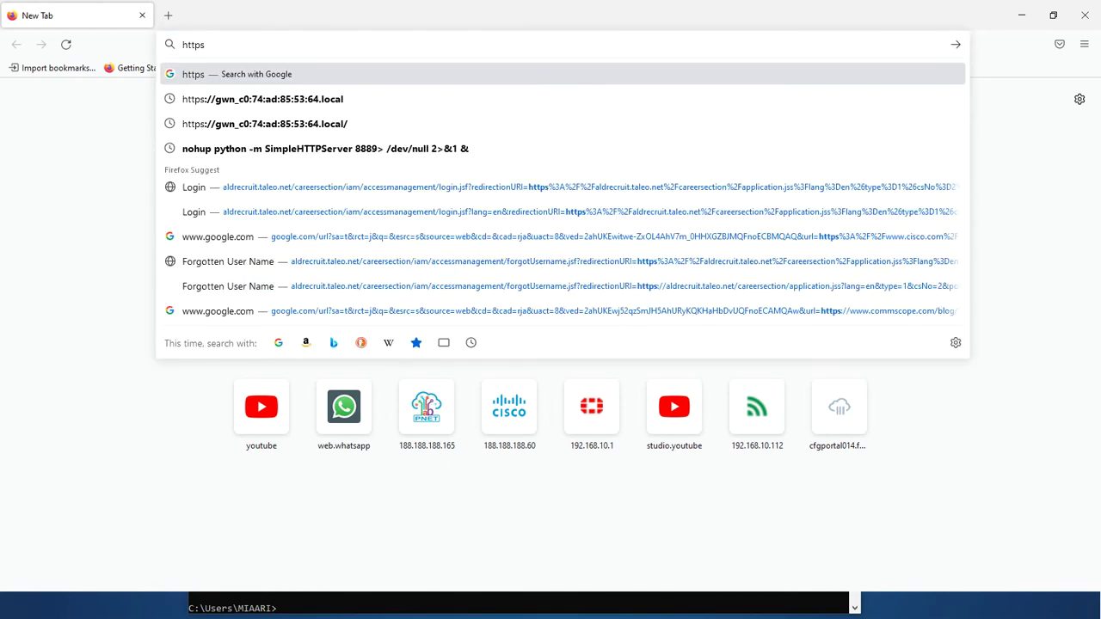
{"action": "type", "text": "://"}
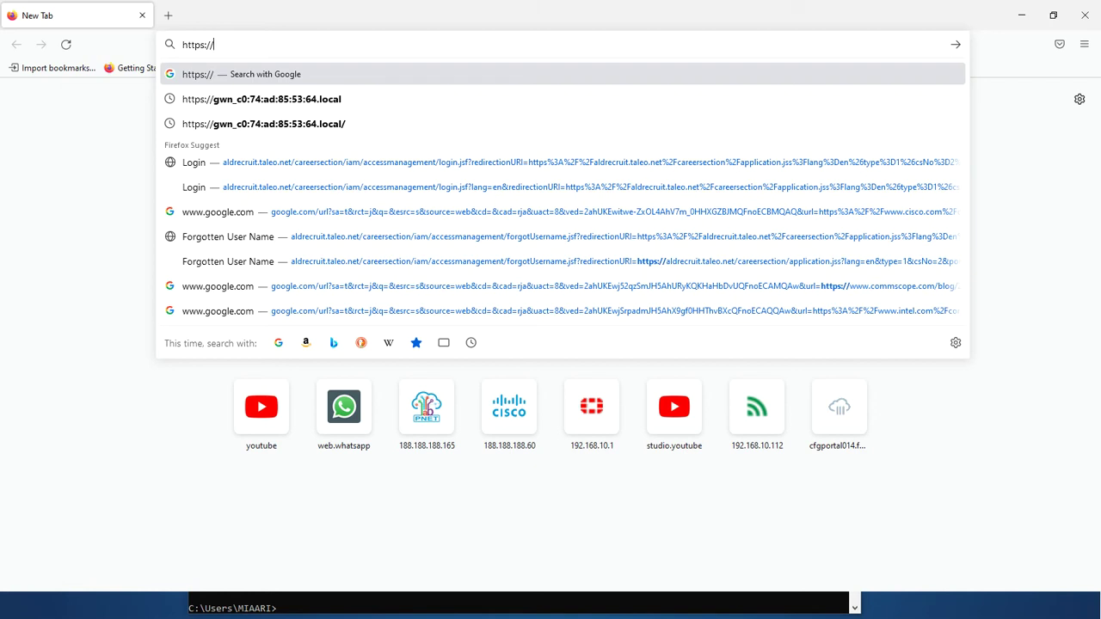
{"action": "type", "text": "gwn_"}
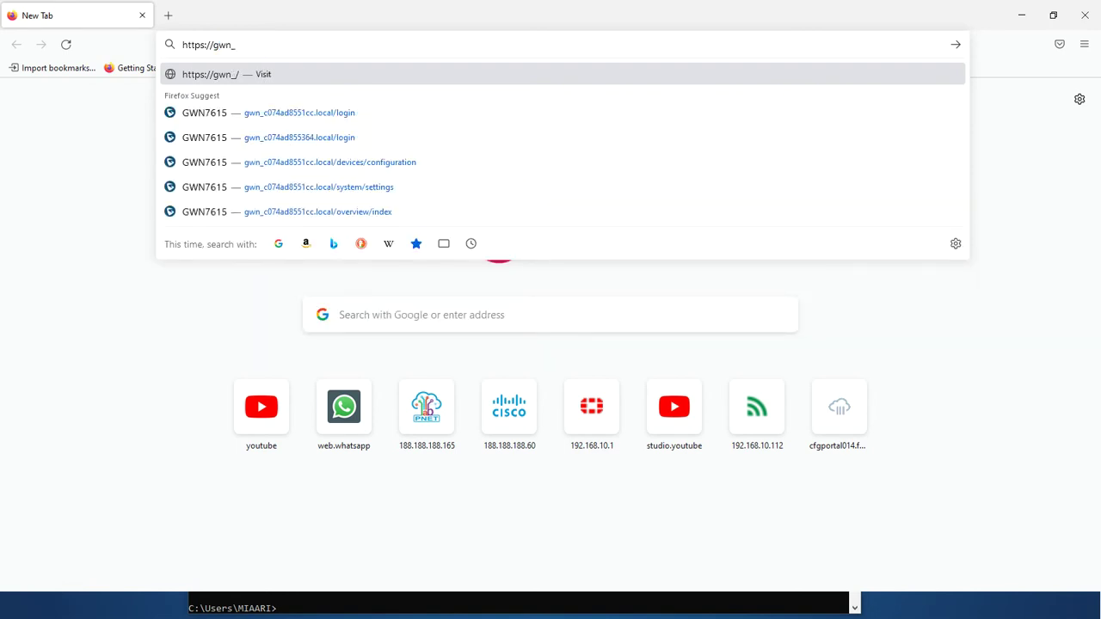
{"action": "type", "text": "c07ad"}
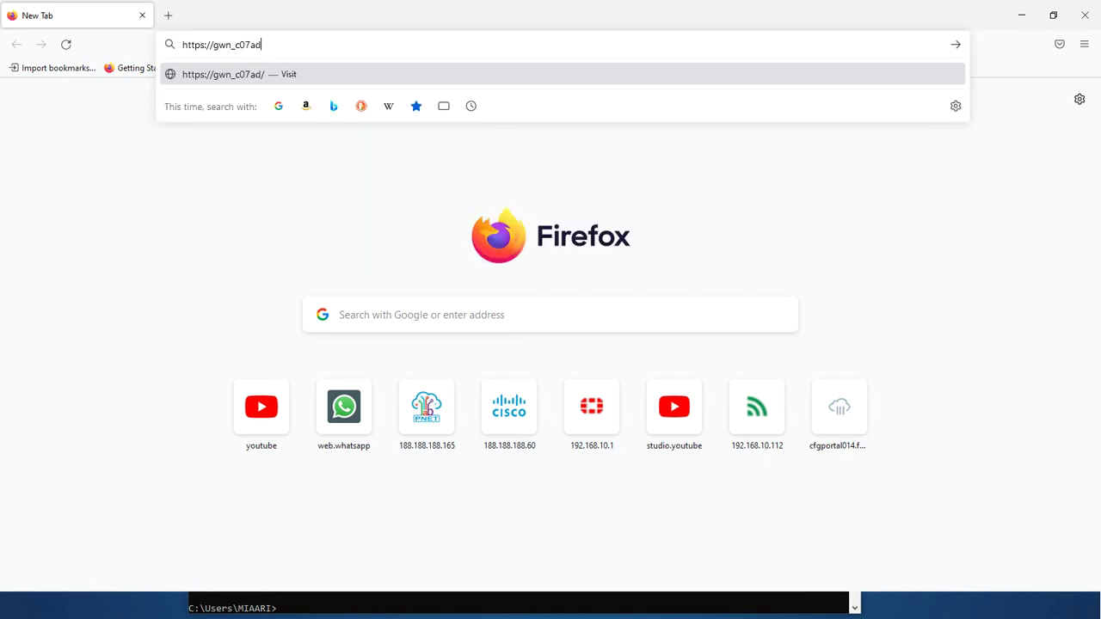
{"action": "type", "text": "8551cc.local"}
{"action": "key", "text": "Return"}
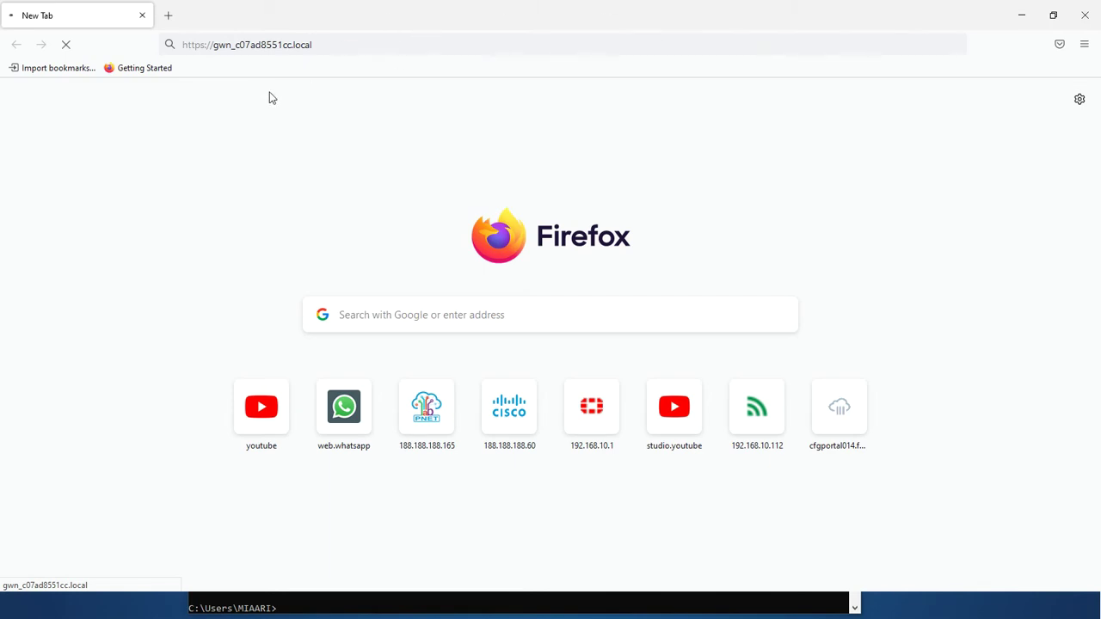
{"action": "key", "text": "alt+Tab"}
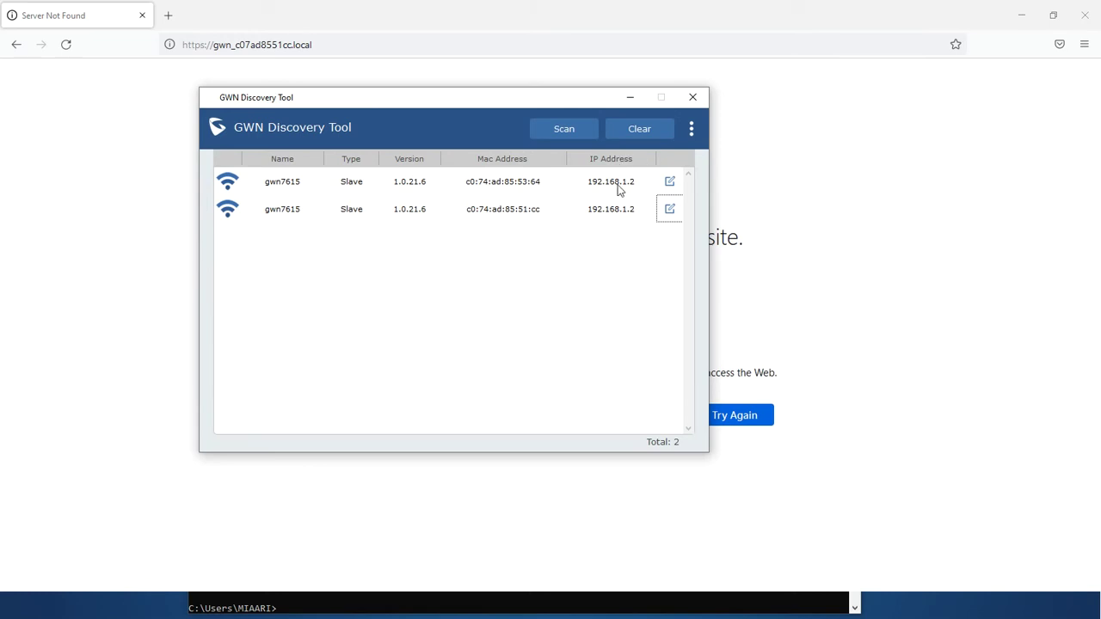
Open the 192.168.1.2 AP's web UI and expand the Service and System sidebar sections
{"action": "left_click", "coordinate": [671, 182]}
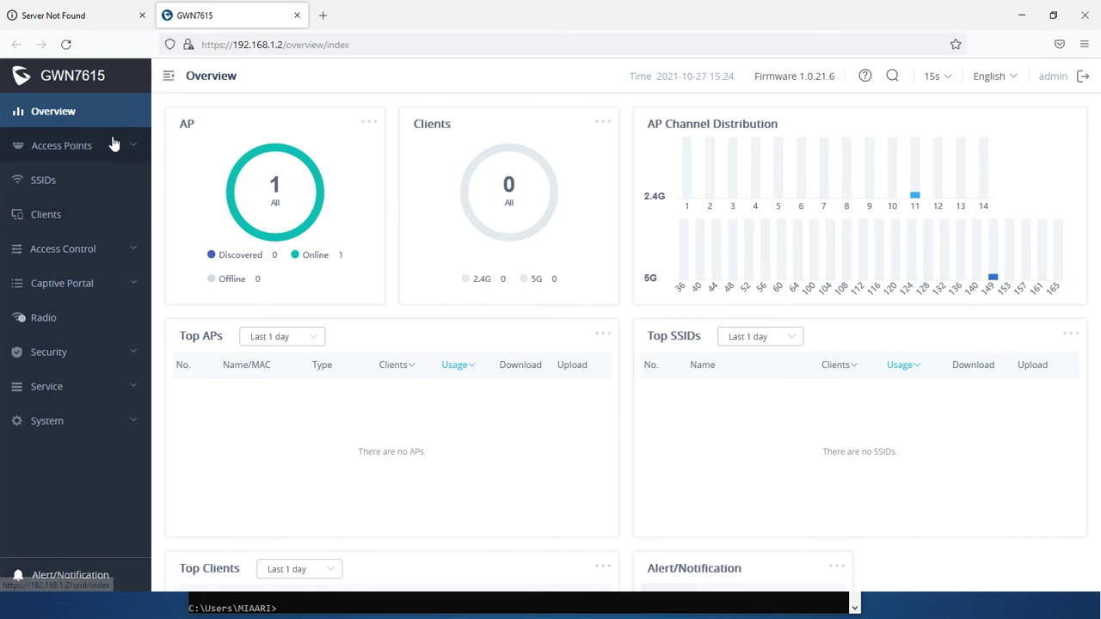
{"action": "left_click", "coordinate": [70, 387]}
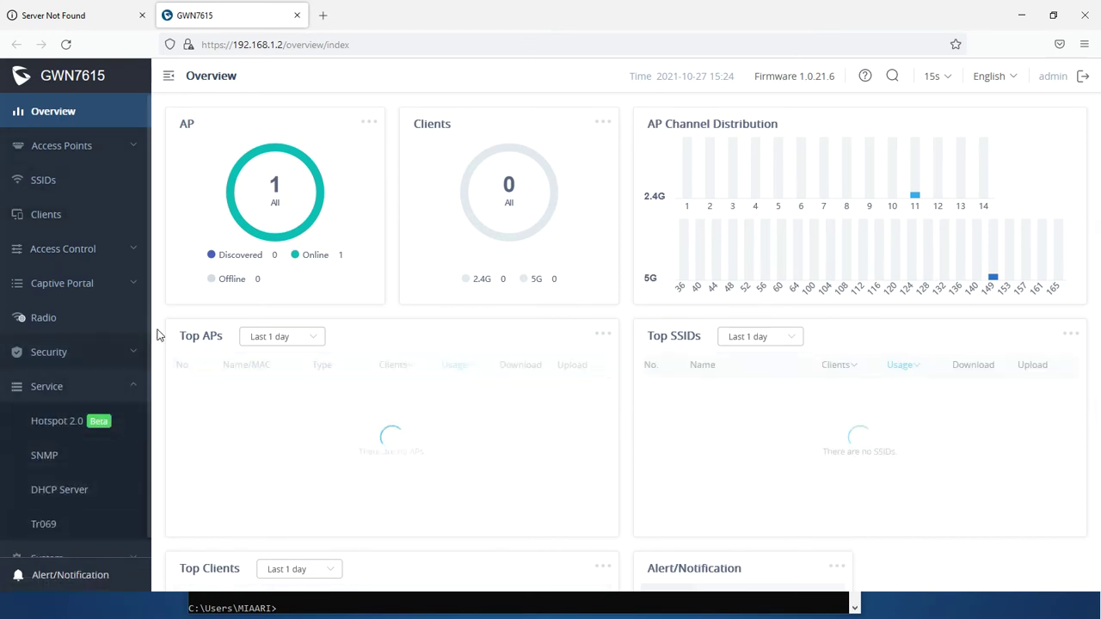
{"action": "scroll", "coordinate": [146, 454], "scroll_direction": "down", "scroll_amount": 2}
{"action": "left_click", "coordinate": [76, 542]}
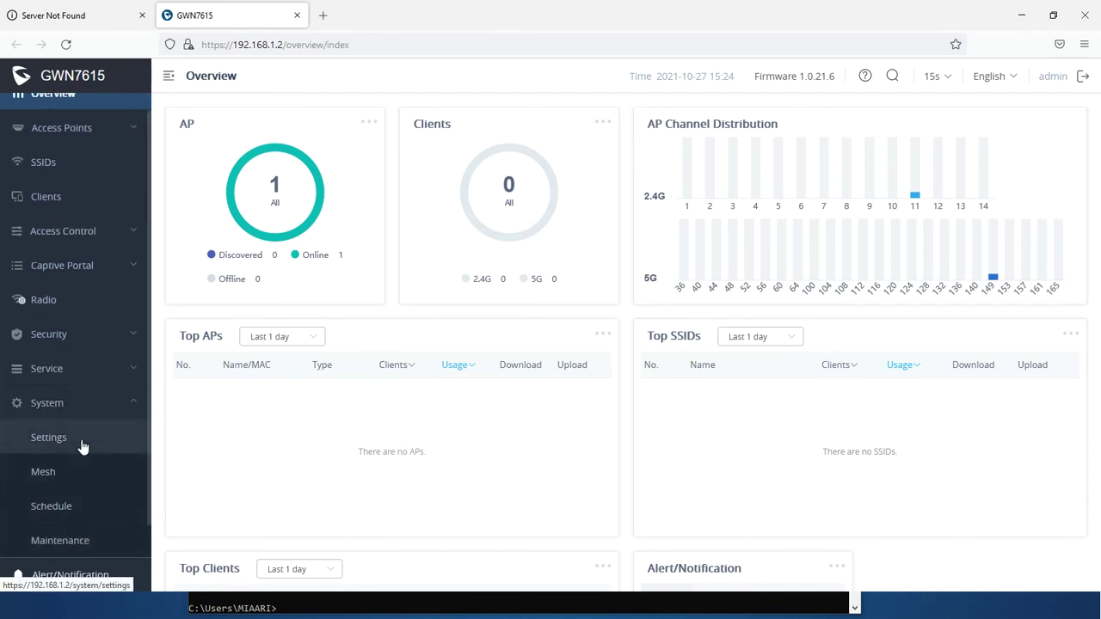
View System Settings, then edit the master AP's IPv4 address under Access Points > Configuration
{"action": "left_click", "coordinate": [82, 446]}
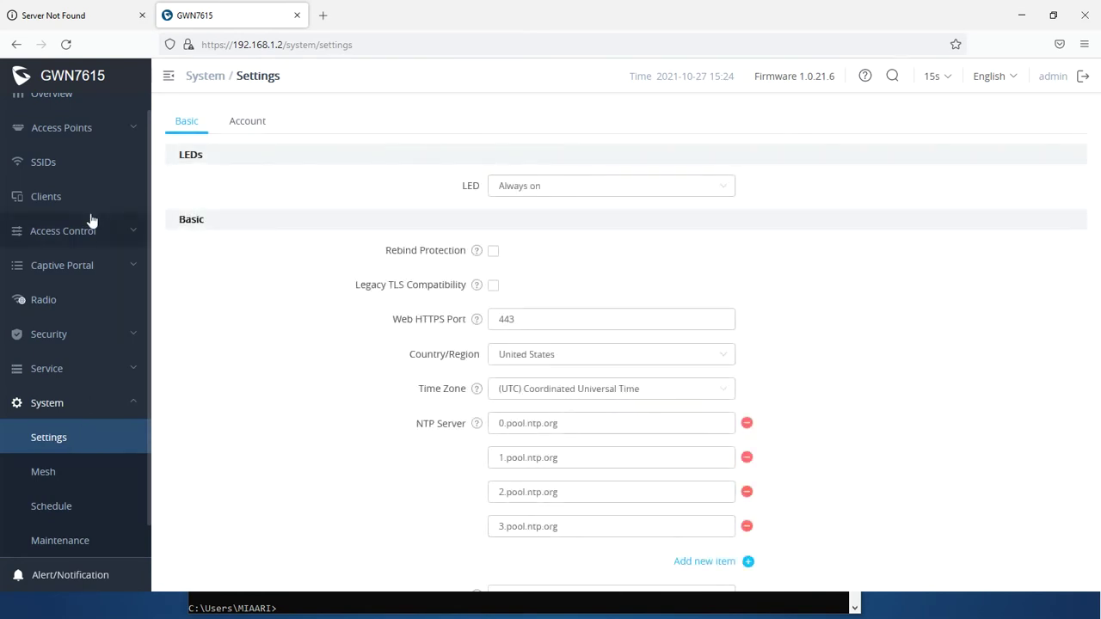
{"action": "left_click", "coordinate": [87, 129]}
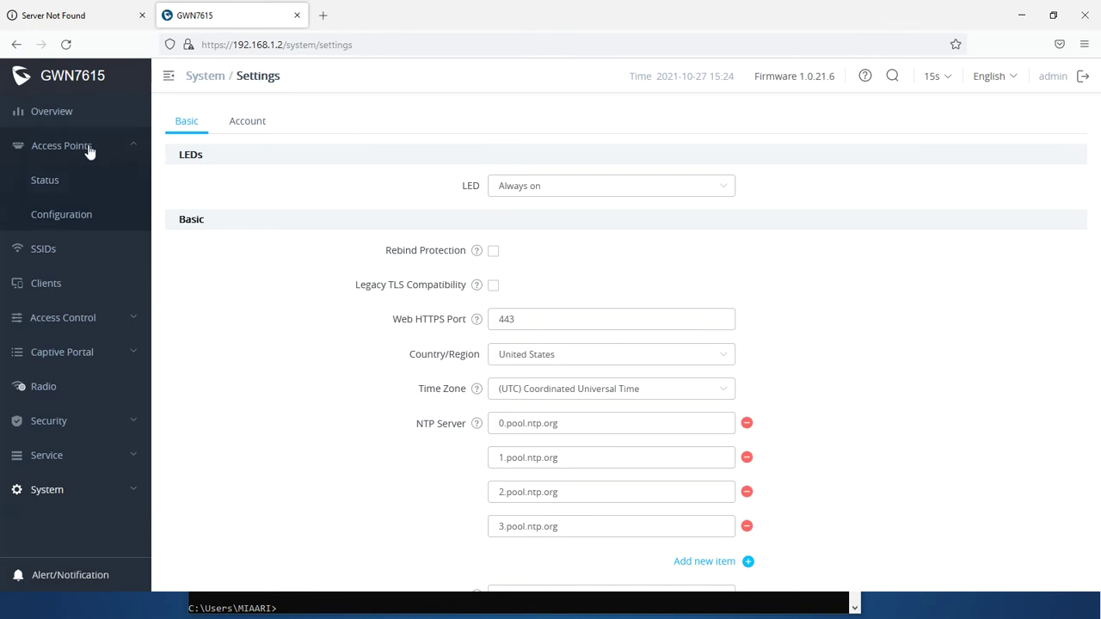
{"action": "left_click", "coordinate": [74, 216]}
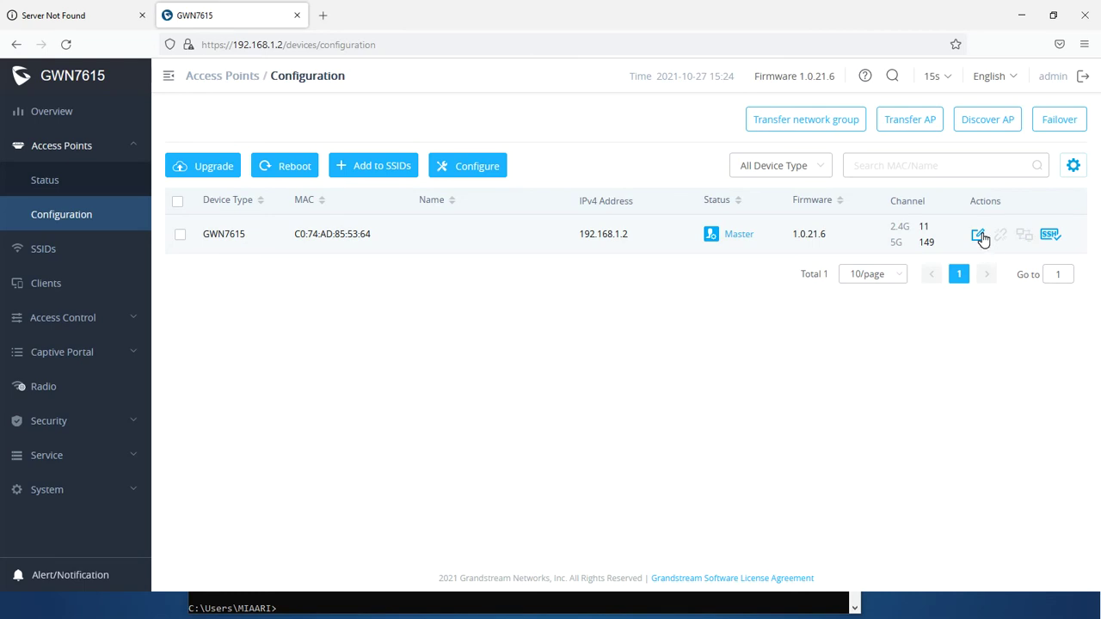
{"action": "left_click", "coordinate": [979, 235]}
{"action": "left_click", "coordinate": [569, 228]}
Change the fixed IPv4 address to 192.168.1.120 and save
{"action": "key", "text": "BackSpace"}
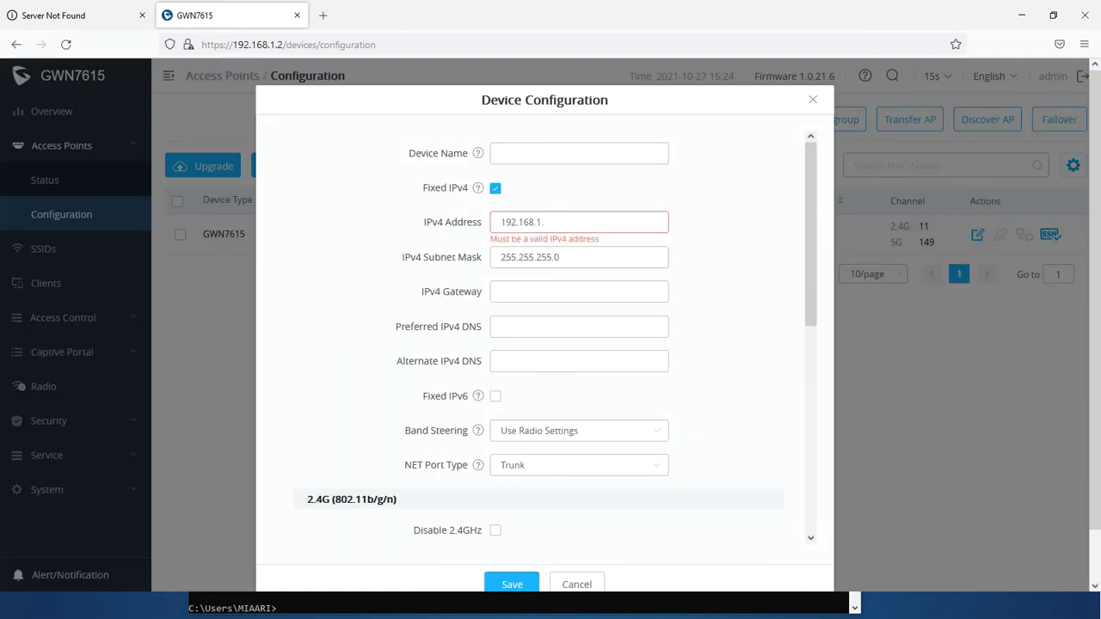
{"action": "type", "text": "120"}
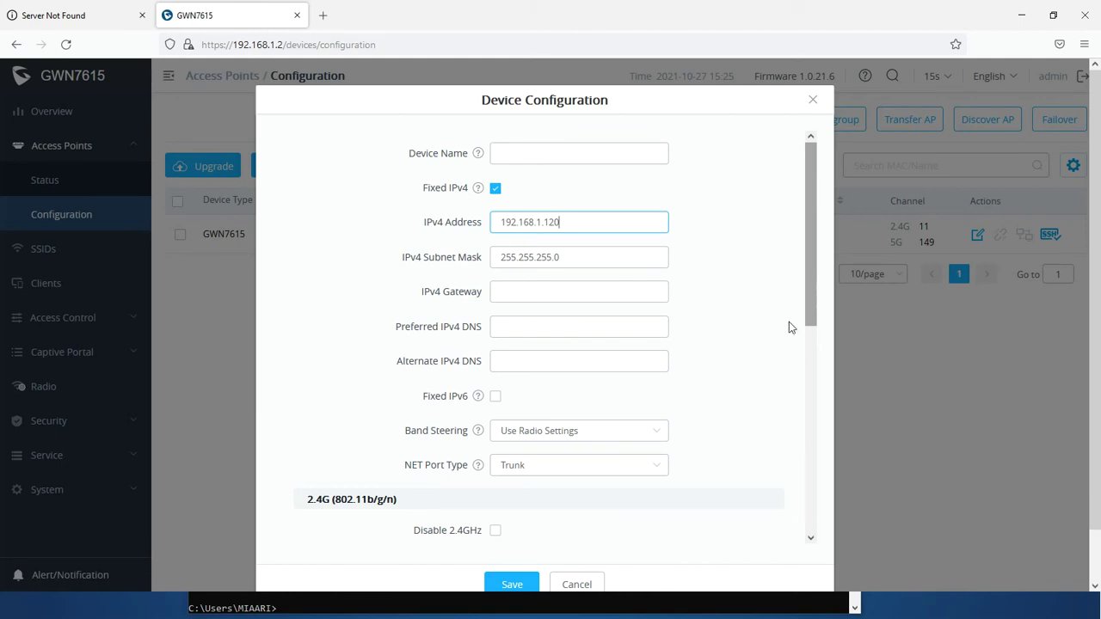
{"action": "left_click", "coordinate": [520, 585]}
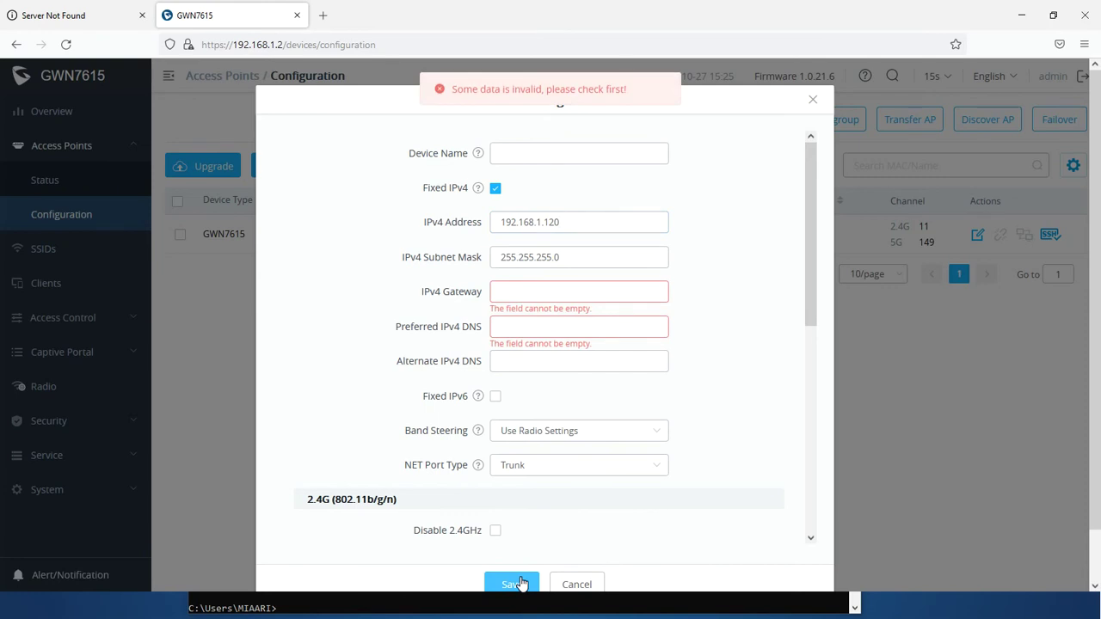
Enter 192.168.1.1 as the IPv4 gateway and preferred DNS, then save again
{"action": "left_click", "coordinate": [530, 299]}
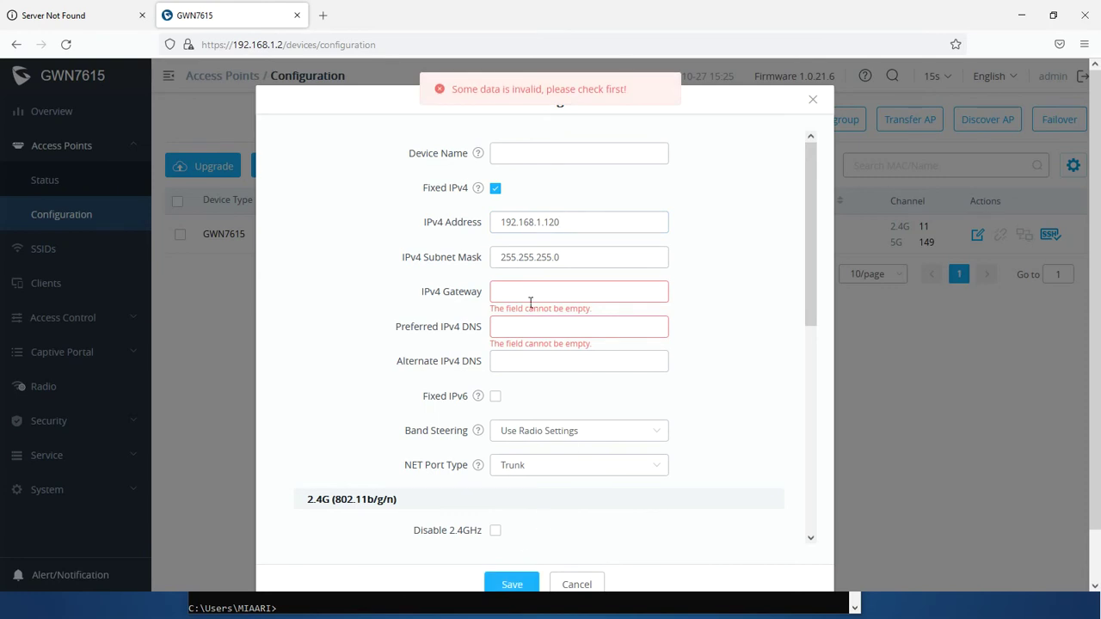
{"action": "type", "text": "192.168"}
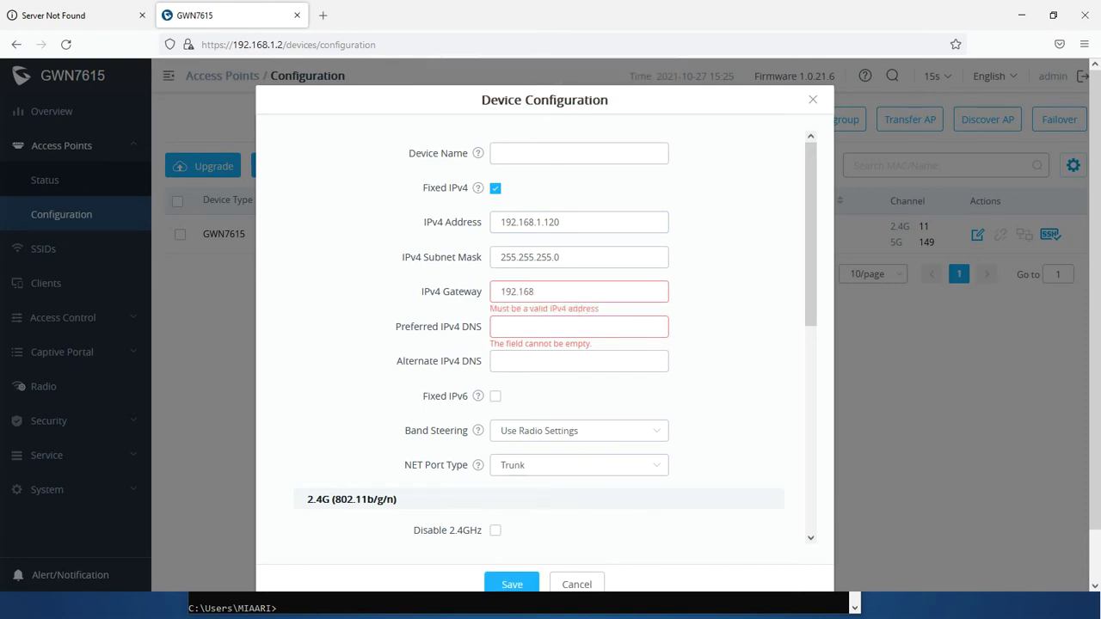
{"action": "type", "text": ".1.1"}
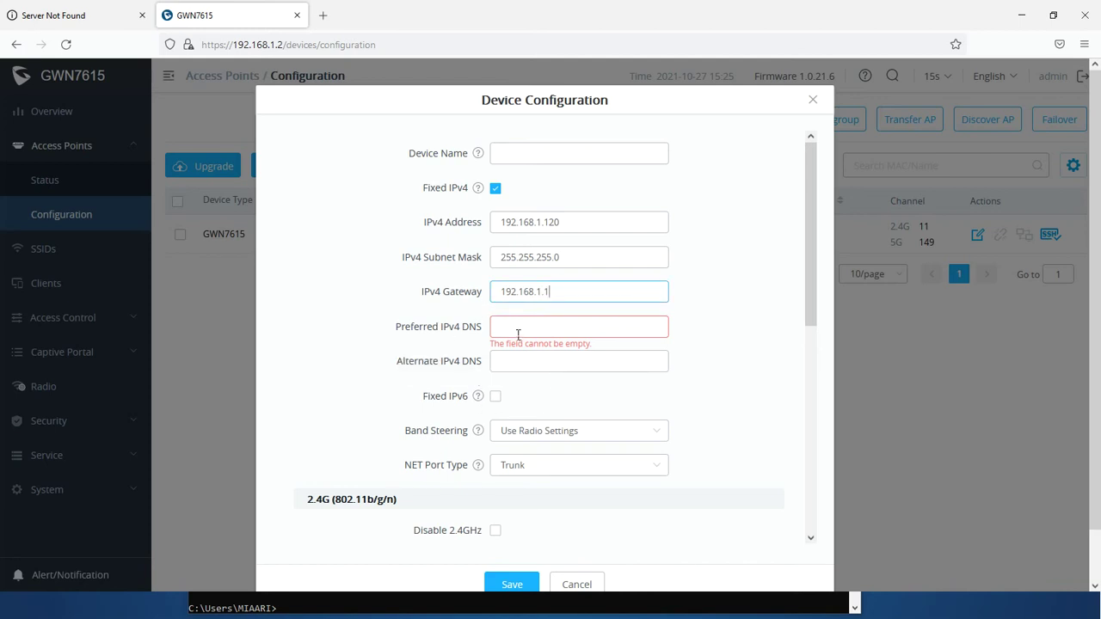
{"action": "type", "text": "192"}
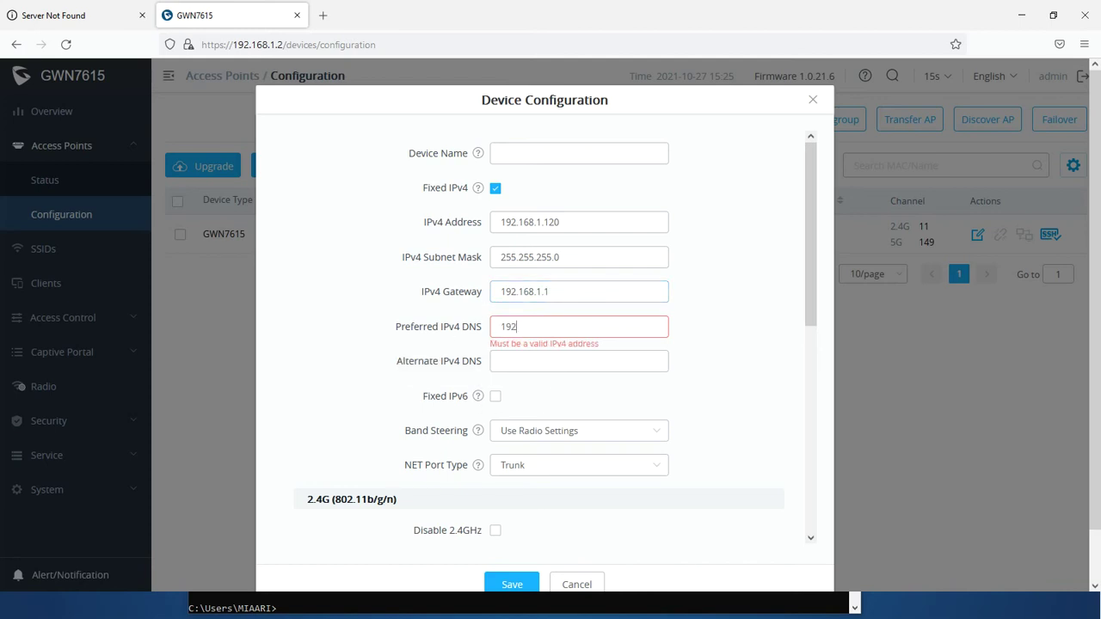
{"action": "type", "text": ".168.1.1"}
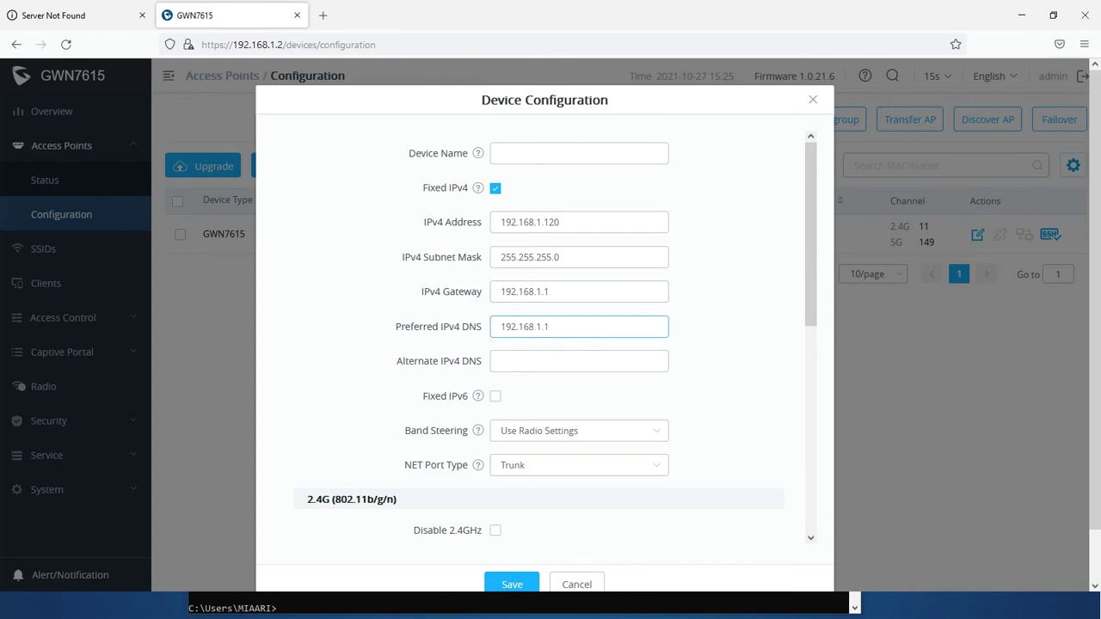
{"action": "left_click", "coordinate": [526, 584]}
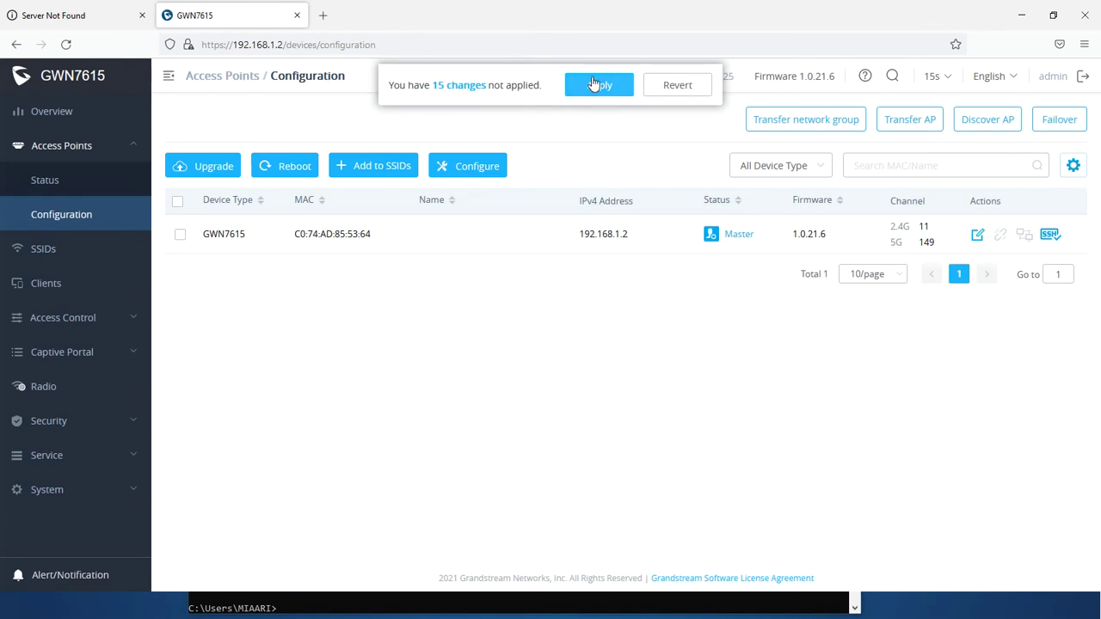
Apply the 15 pending configuration changes from the banner
{"action": "left_click", "coordinate": [602, 91]}
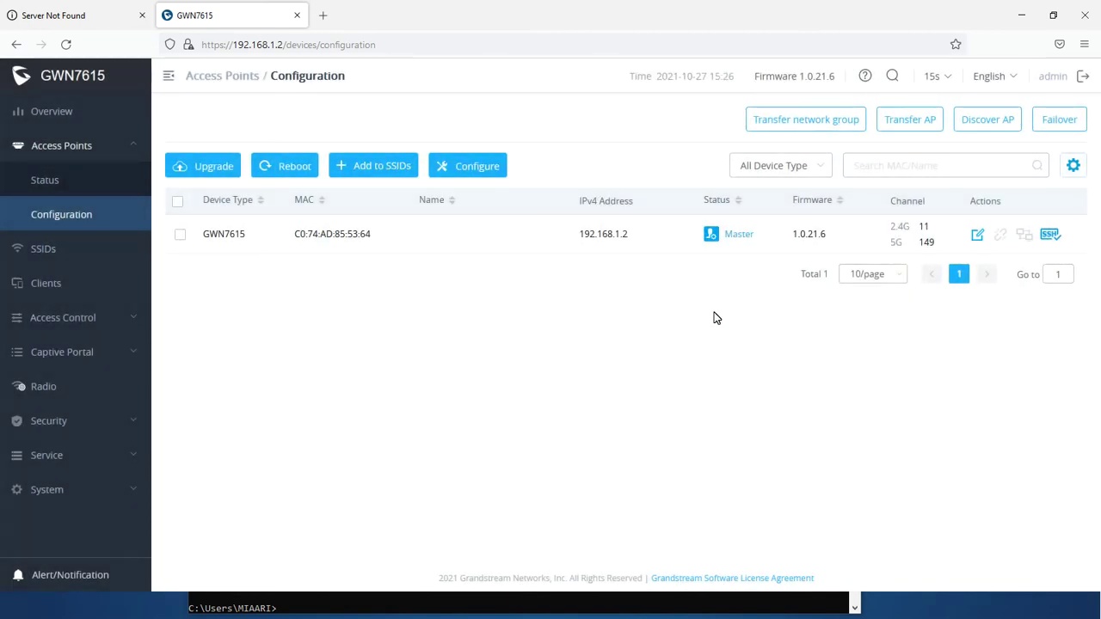
Reopen the AP's Device Configuration twice, closing it without saving after network errors
{"action": "left_click", "coordinate": [979, 236]}
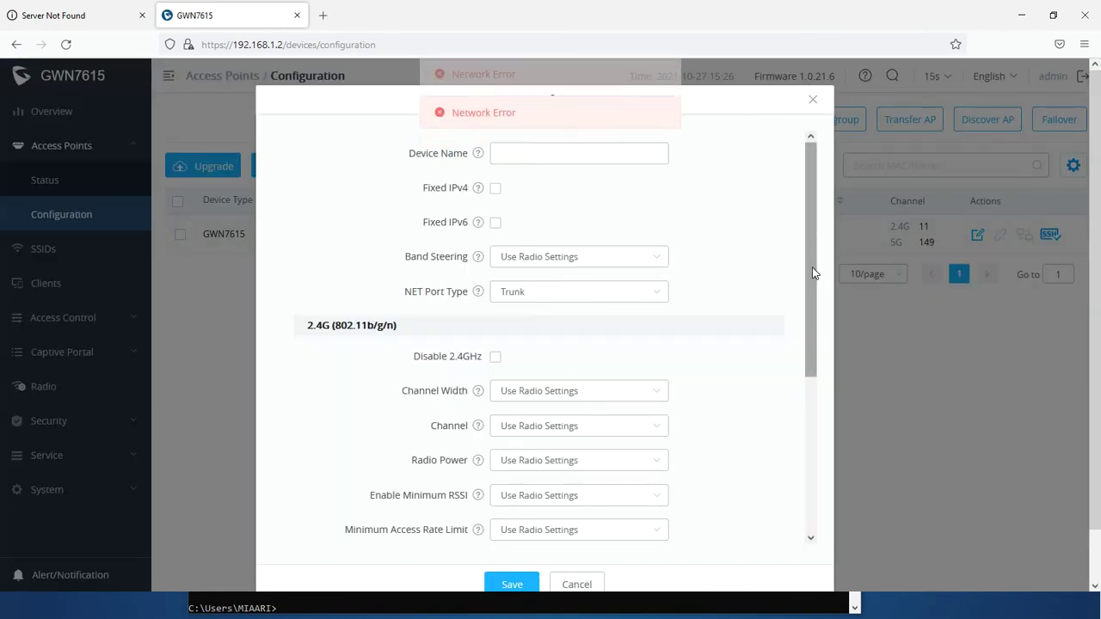
{"action": "left_click", "coordinate": [814, 103]}
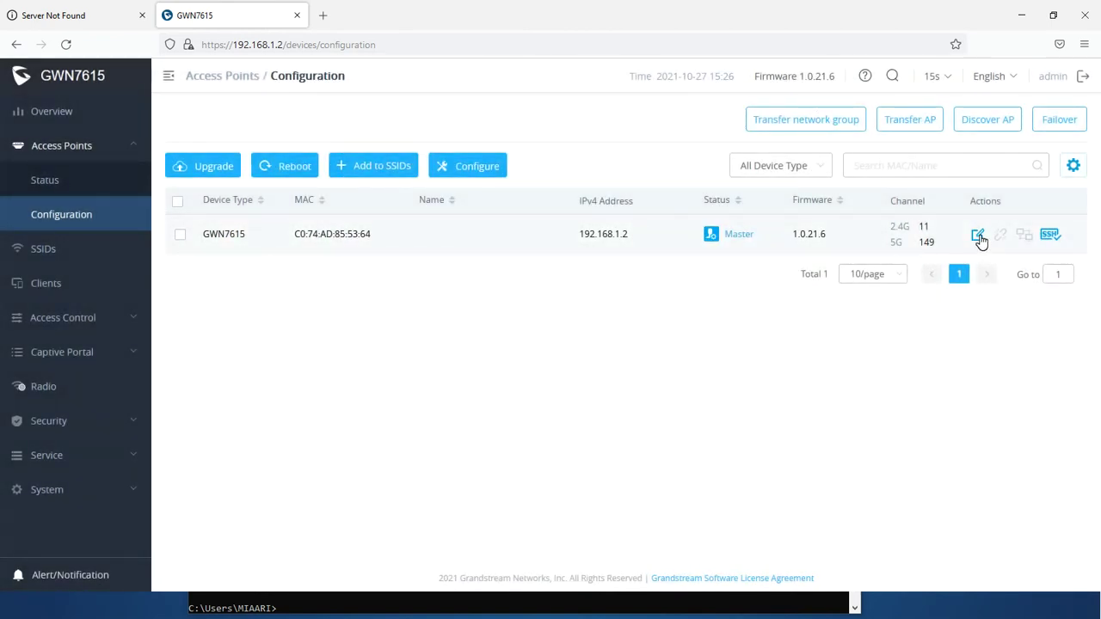
{"action": "left_click", "coordinate": [978, 238]}
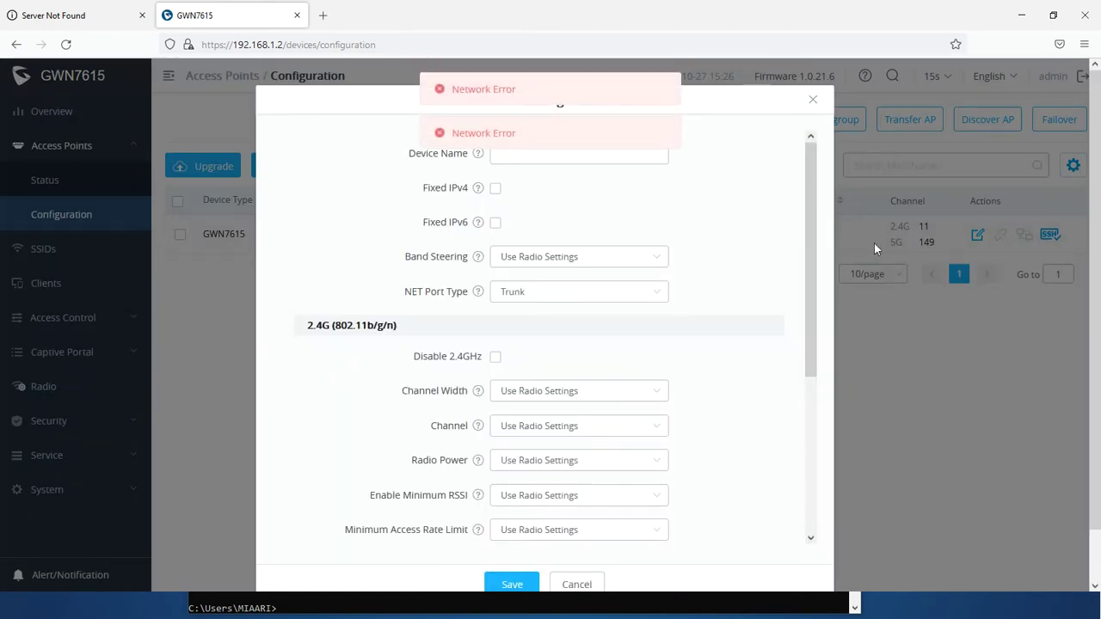
{"action": "scroll", "coordinate": [795, 320], "scroll_direction": "down", "scroll_amount": 1}
{"action": "scroll", "coordinate": [795, 320], "scroll_direction": "down", "scroll_amount": 3}
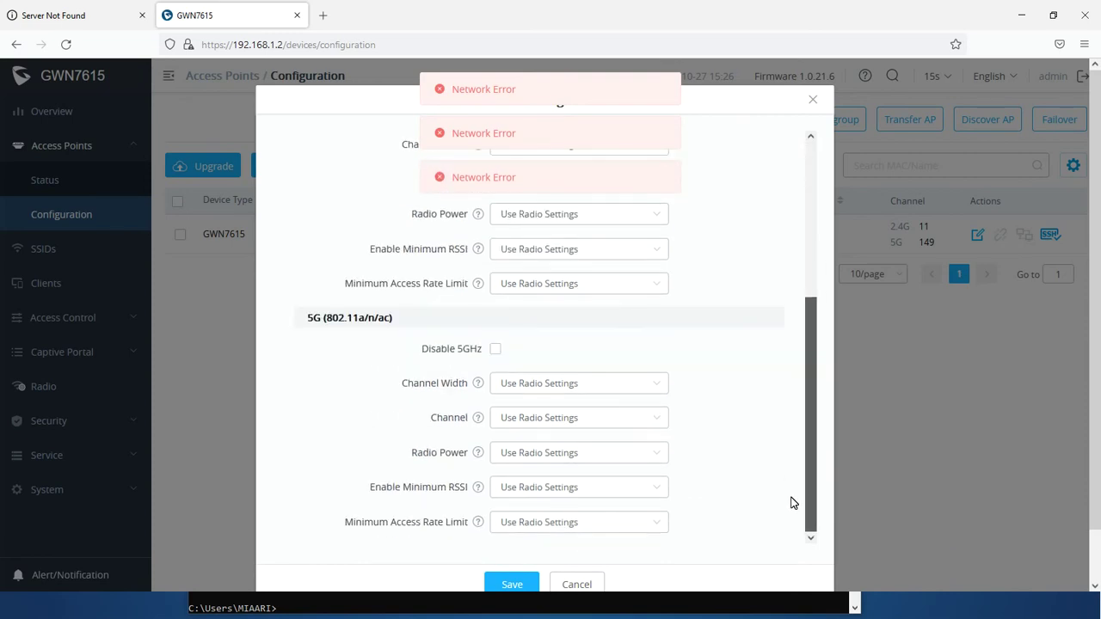
{"action": "scroll", "coordinate": [801, 344], "scroll_direction": "up", "scroll_amount": 5}
{"action": "left_click", "coordinate": [812, 100]}
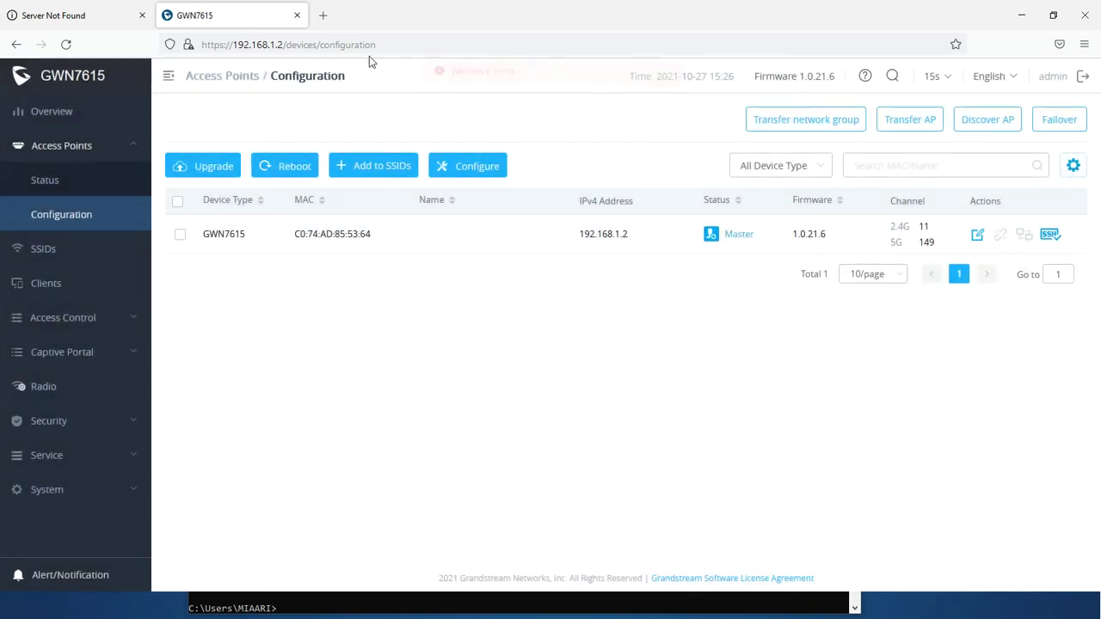
Close the AP's tab and rescan in GWN Discovery Tool, revealing the Master at 192.168.1.120
{"action": "left_click", "coordinate": [297, 17]}
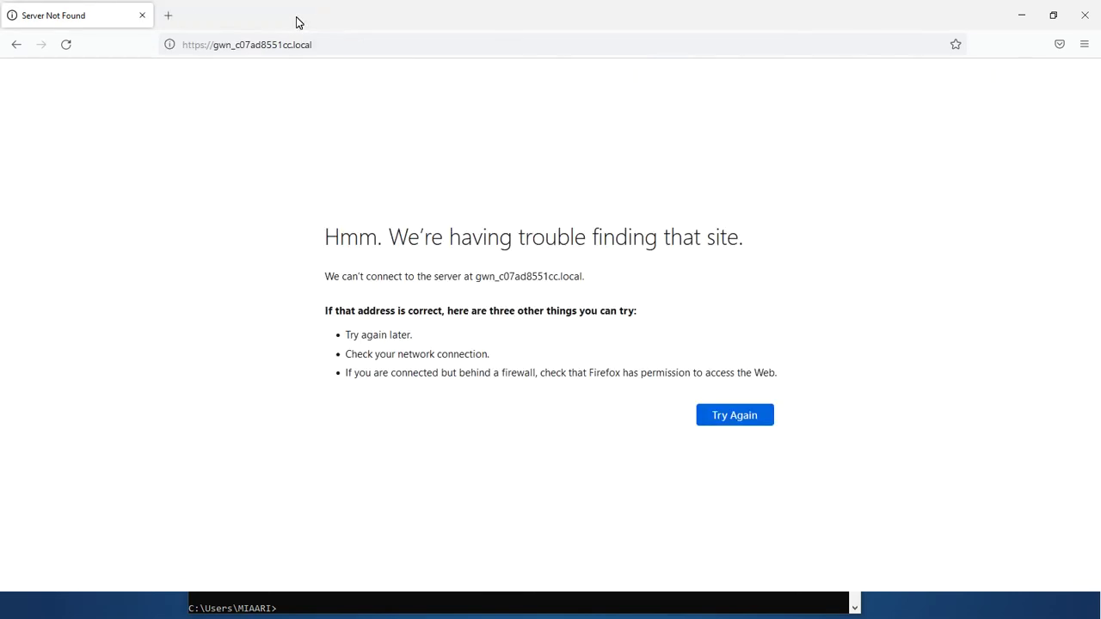
{"action": "key", "text": "alt+Tab"}
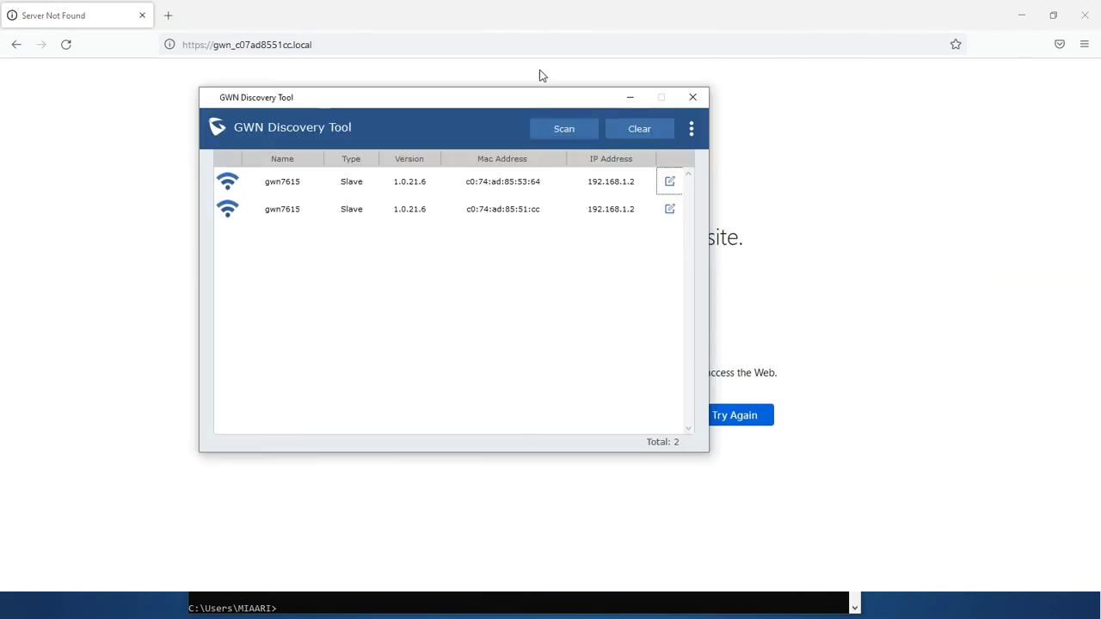
{"action": "left_click", "coordinate": [547, 130]}
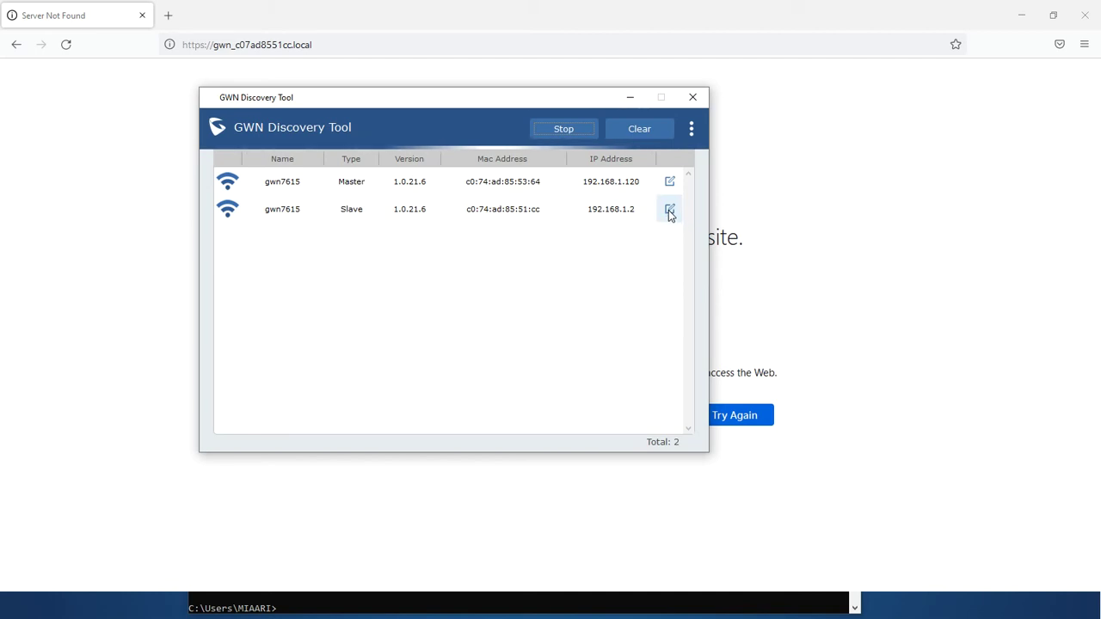
Open the 192.168.1.2 AP's page, accepting the certificate risk warning
{"action": "left_click", "coordinate": [670, 209]}
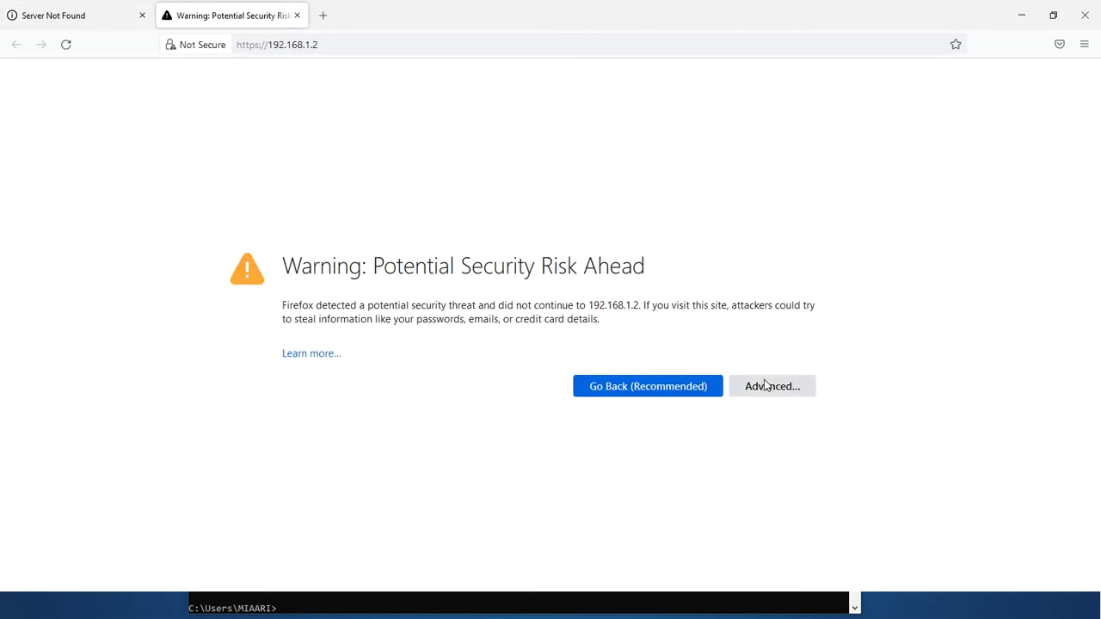
{"action": "left_click", "coordinate": [765, 387]}
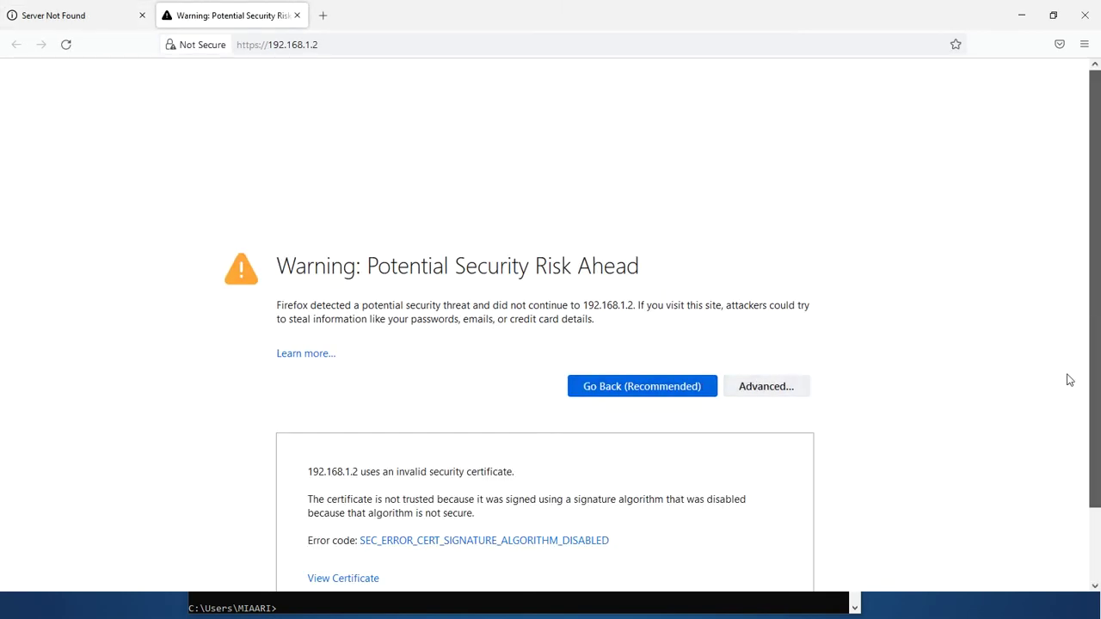
{"action": "scroll", "coordinate": [1089, 324], "scroll_direction": "down", "scroll_amount": 2}
{"action": "left_click", "coordinate": [686, 543]}
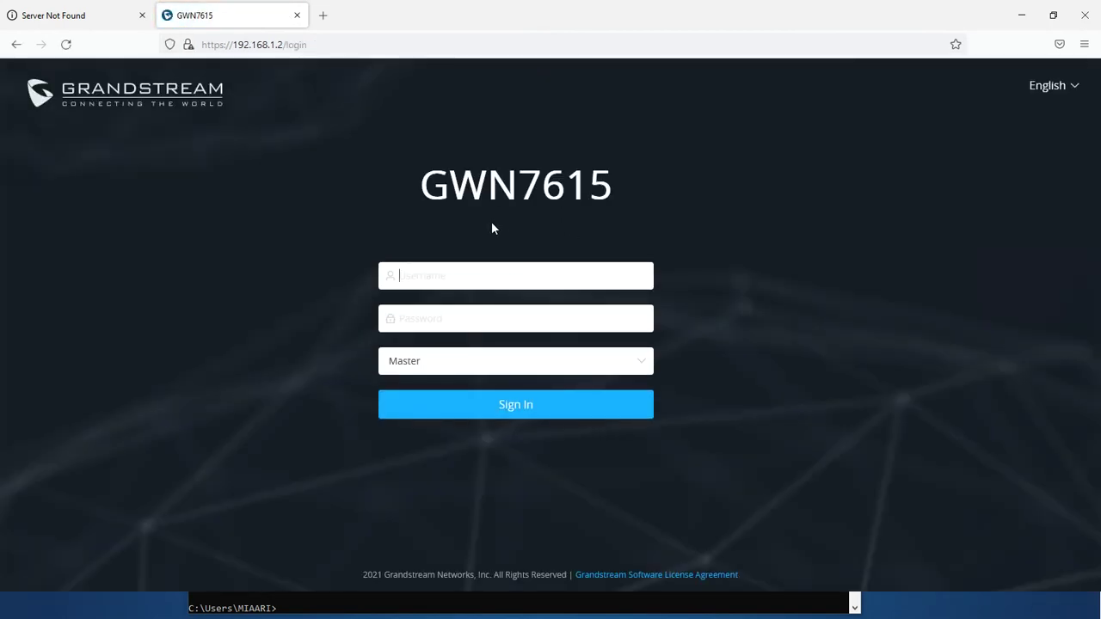
Sign in to 192.168.1.2 as admin with the account password, choosing the Slave role
{"action": "type", "text": "admin"}
{"action": "key", "text": "Tab"}
{"action": "type", "text": "**"}
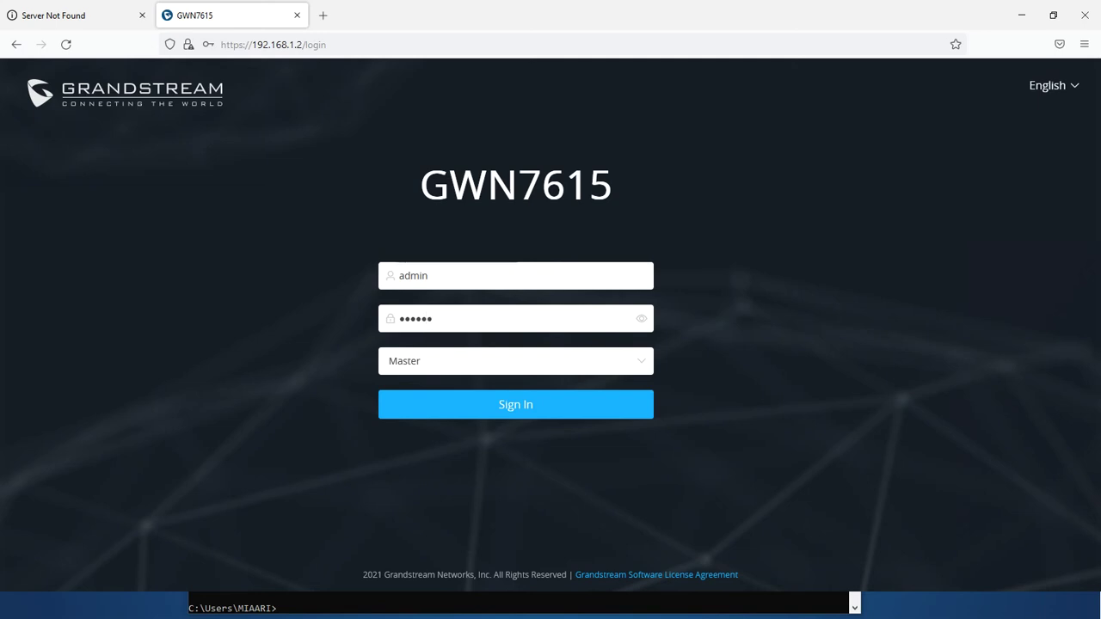
{"action": "type", "text": "d"}
{"action": "left_click", "coordinate": [452, 362]}
{"action": "left_click", "coordinate": [406, 424]}
{"action": "left_click", "coordinate": [519, 410]}
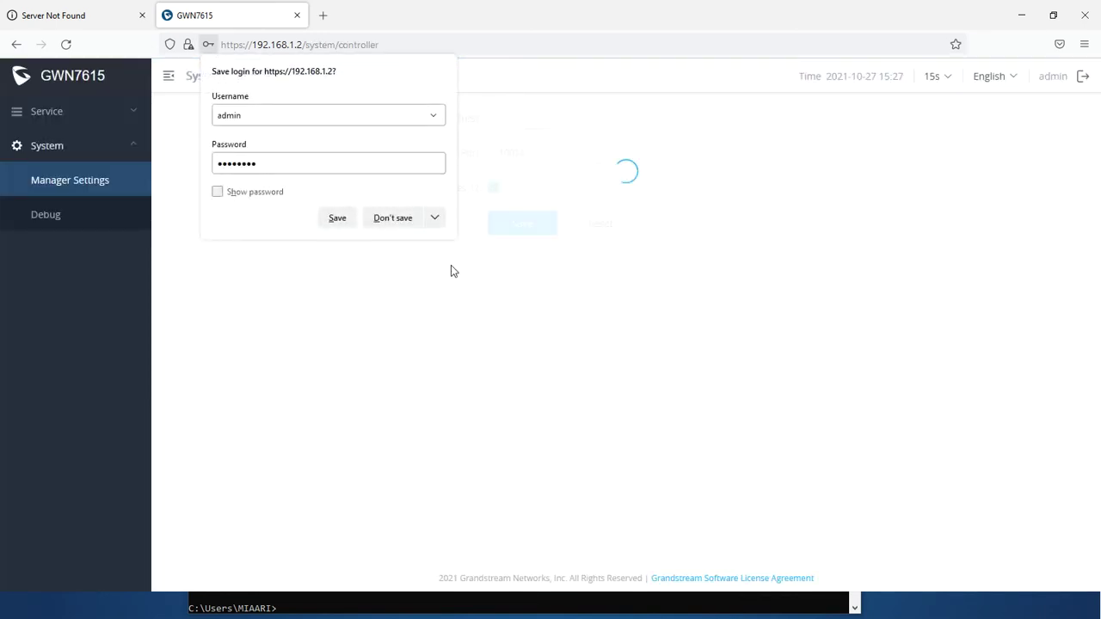
Decline saving the login, then set the Manager Address to 192.168.1.120 and save
{"action": "left_click", "coordinate": [405, 216]}
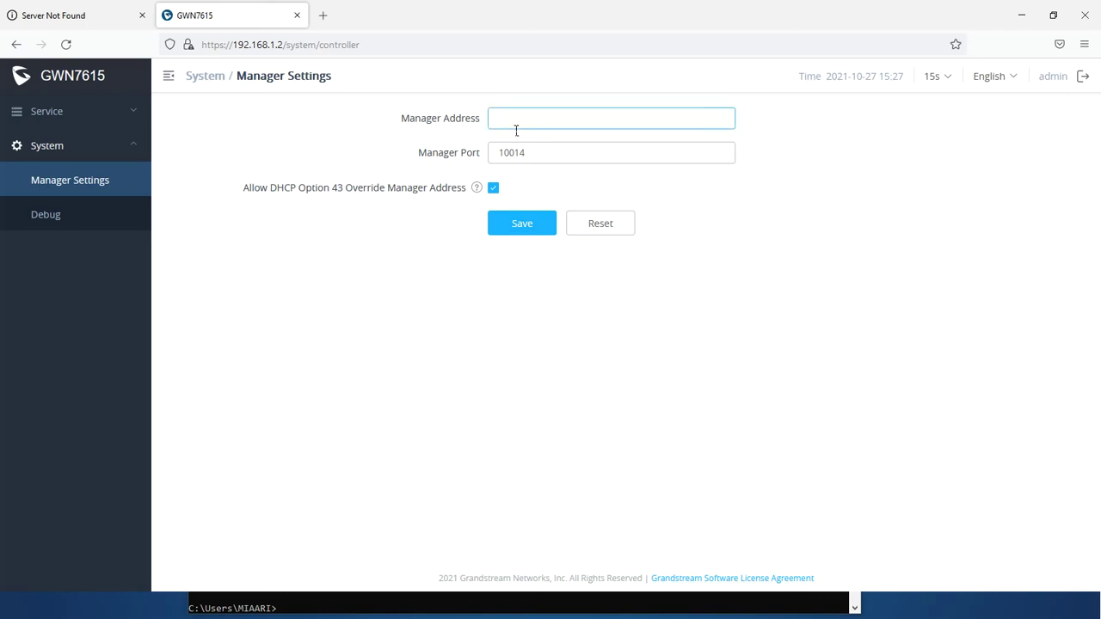
{"action": "type", "text": "192.168.1.120"}
{"action": "left_click", "coordinate": [523, 227]}
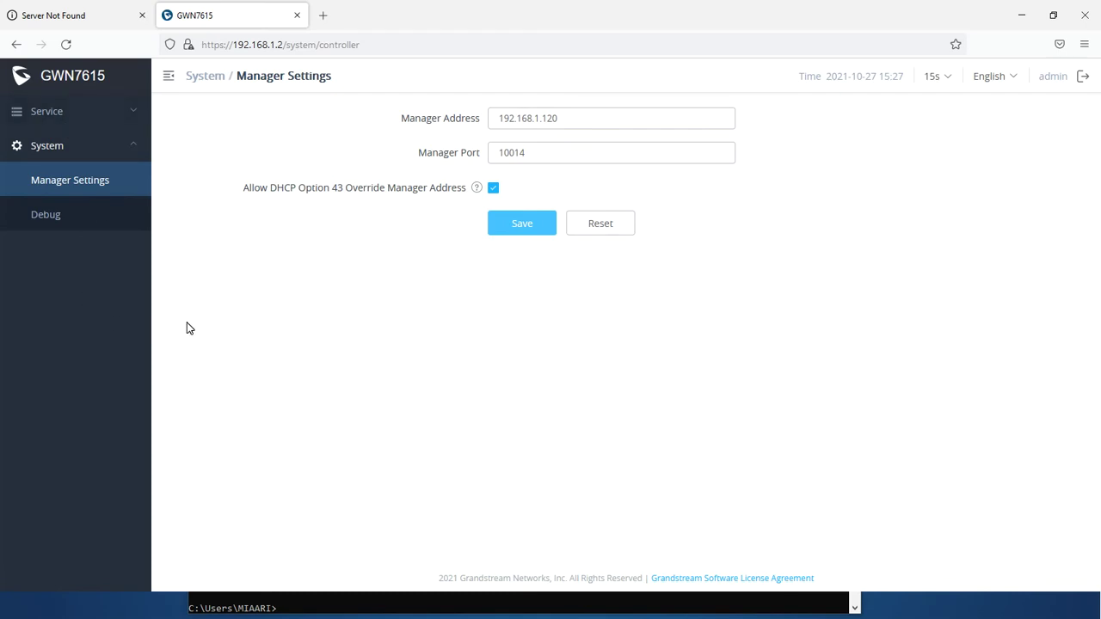
{"action": "key", "text": "alt+Tab"}
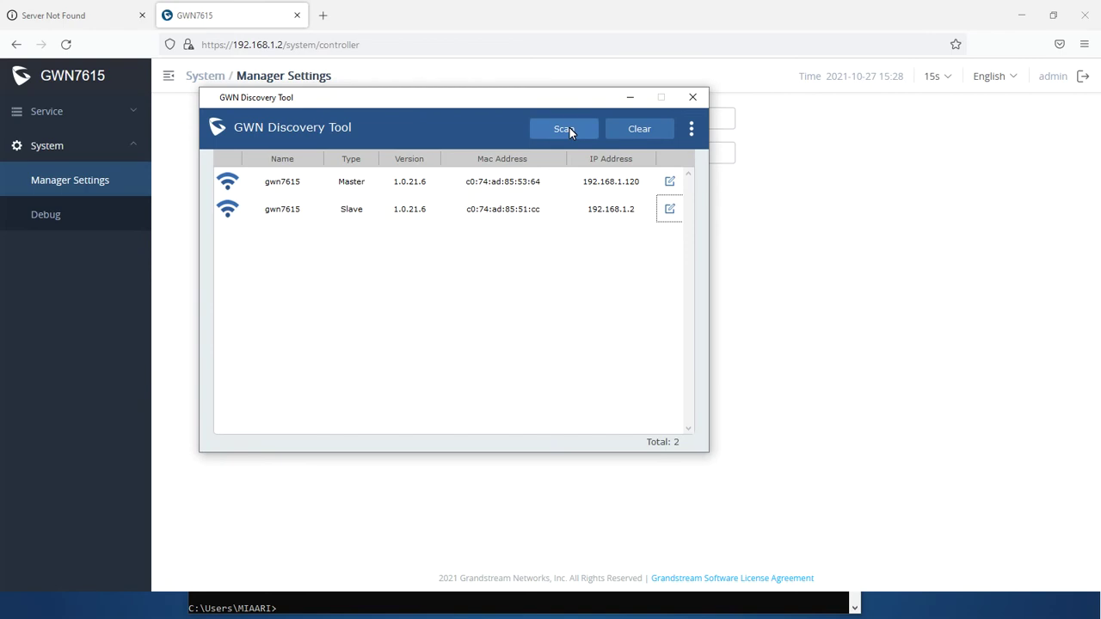
Open the Master AP's page at 192.168.1.120, accepting the certificate risk warning
{"action": "left_click", "coordinate": [670, 183]}
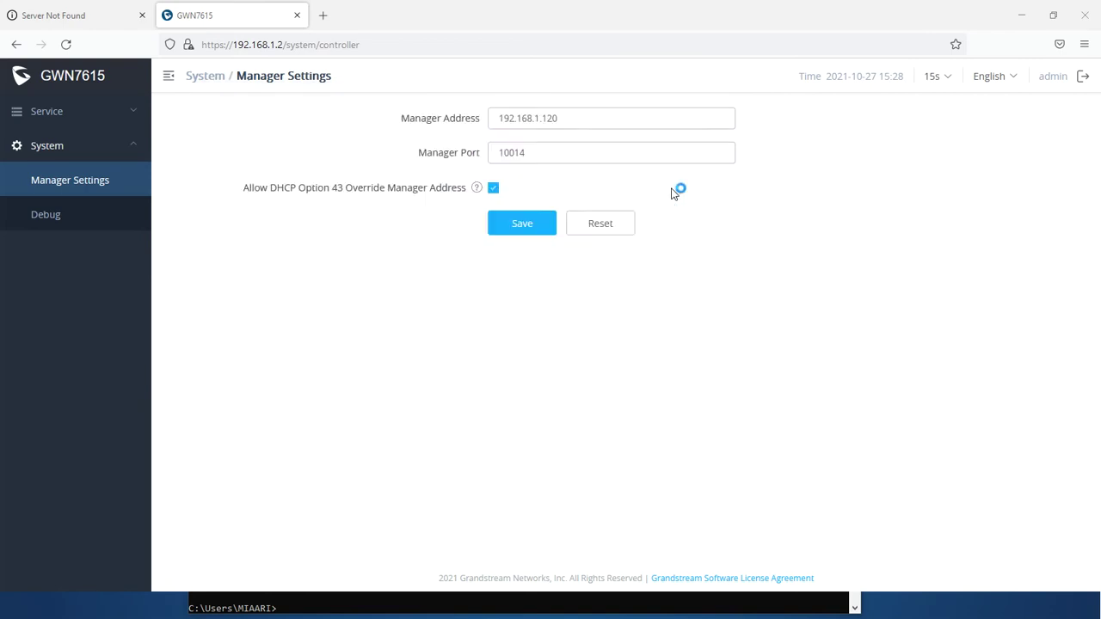
{"action": "left_click", "coordinate": [758, 397]}
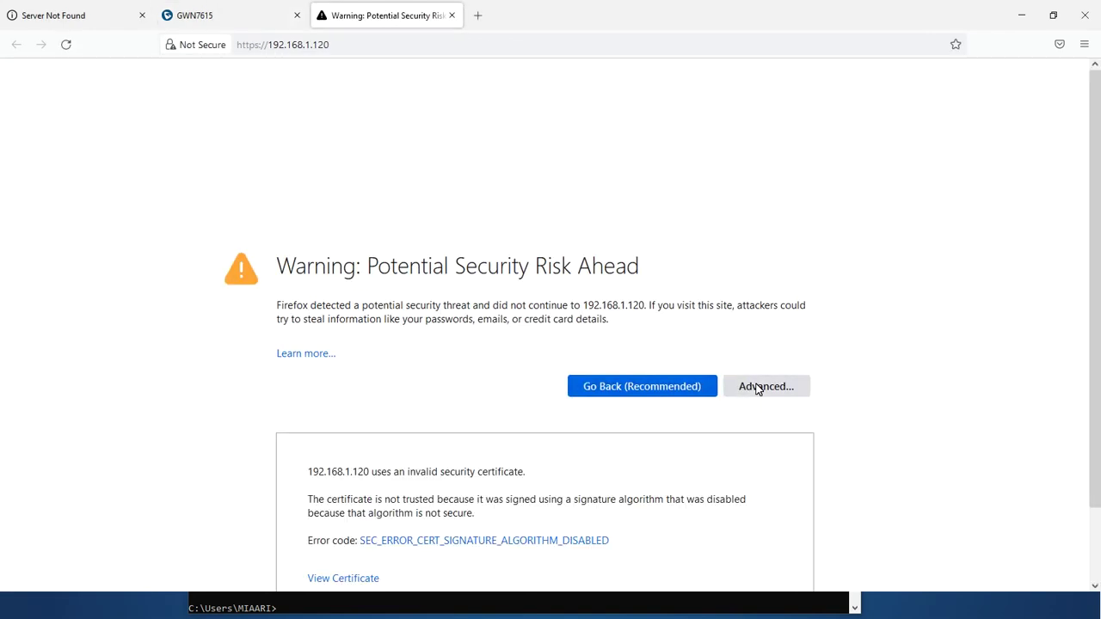
{"action": "scroll", "coordinate": [1058, 499], "scroll_direction": "down", "scroll_amount": 2}
{"action": "left_click", "coordinate": [719, 546]}
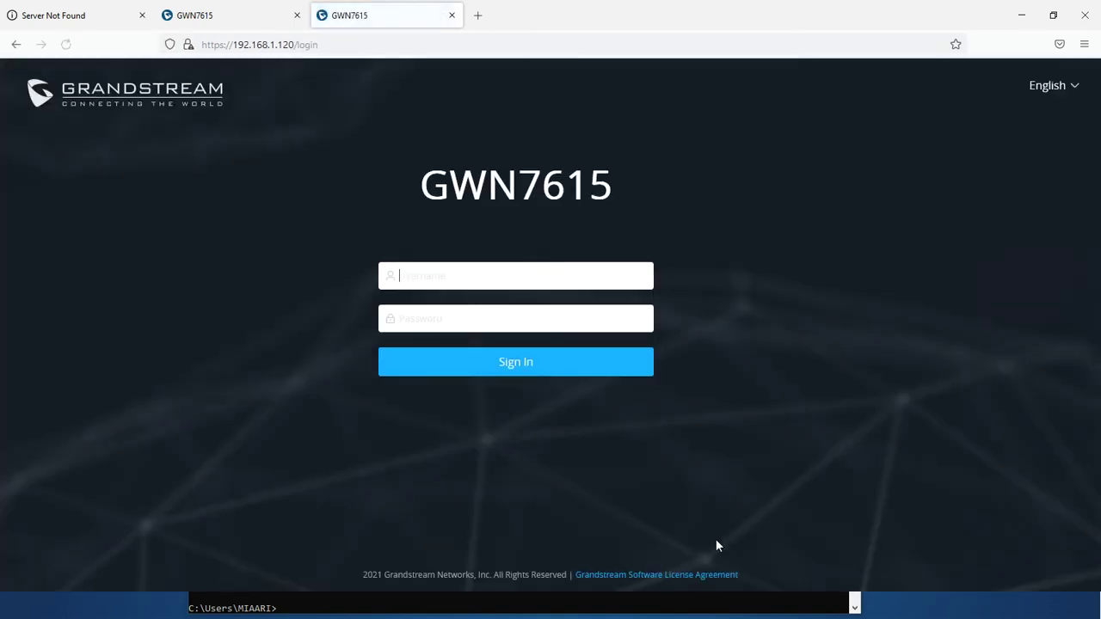
Log in as admin, retyping the correct password after the first attempt is rejected
{"action": "key", "text": "Tab"}
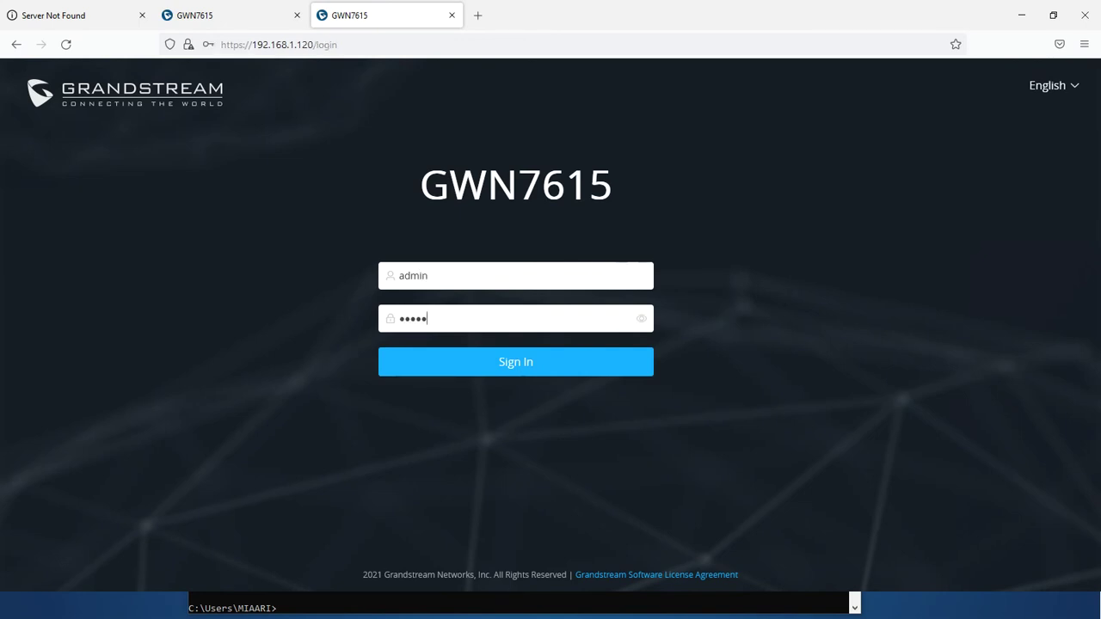
{"action": "key", "text": "Return"}
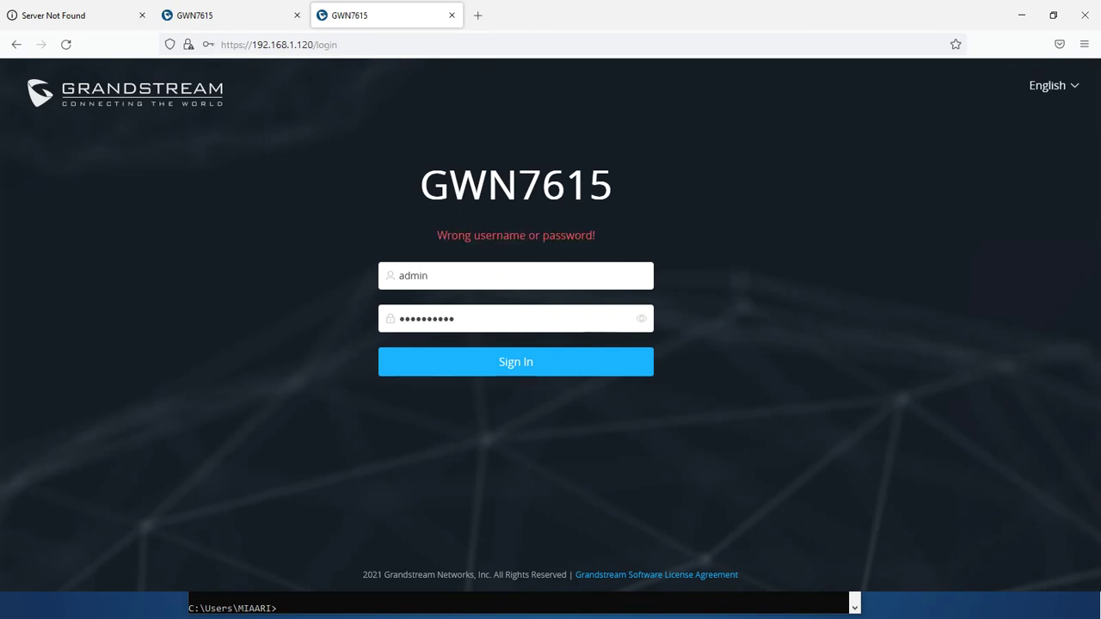
{"action": "double_click", "coordinate": [479, 323]}
{"action": "key", "text": "BackSpace"}
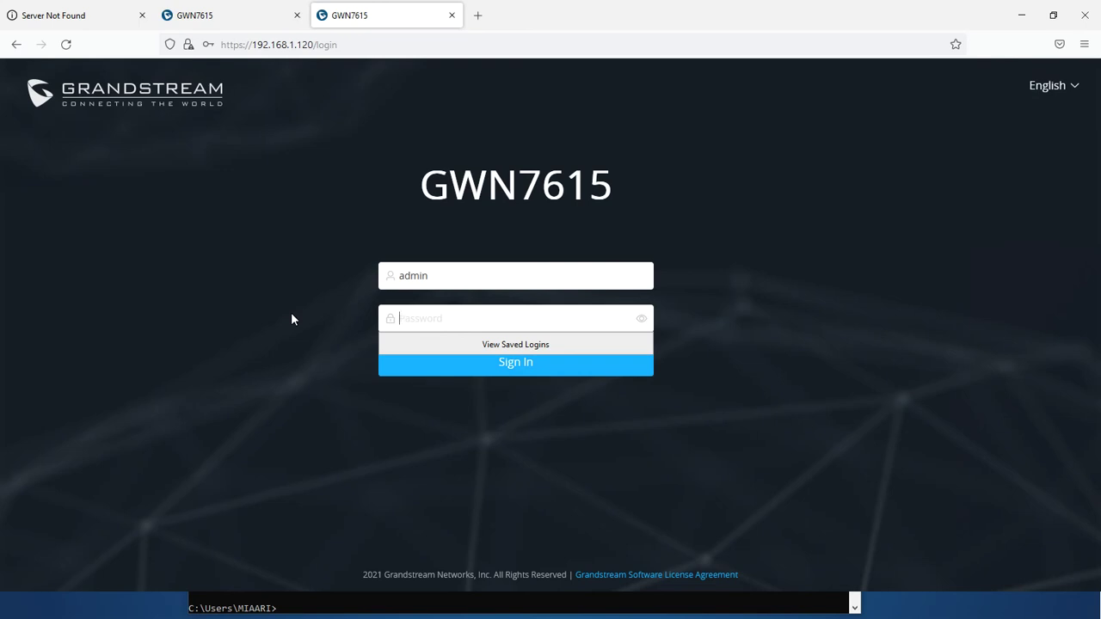
{"action": "type", "text": "••"}
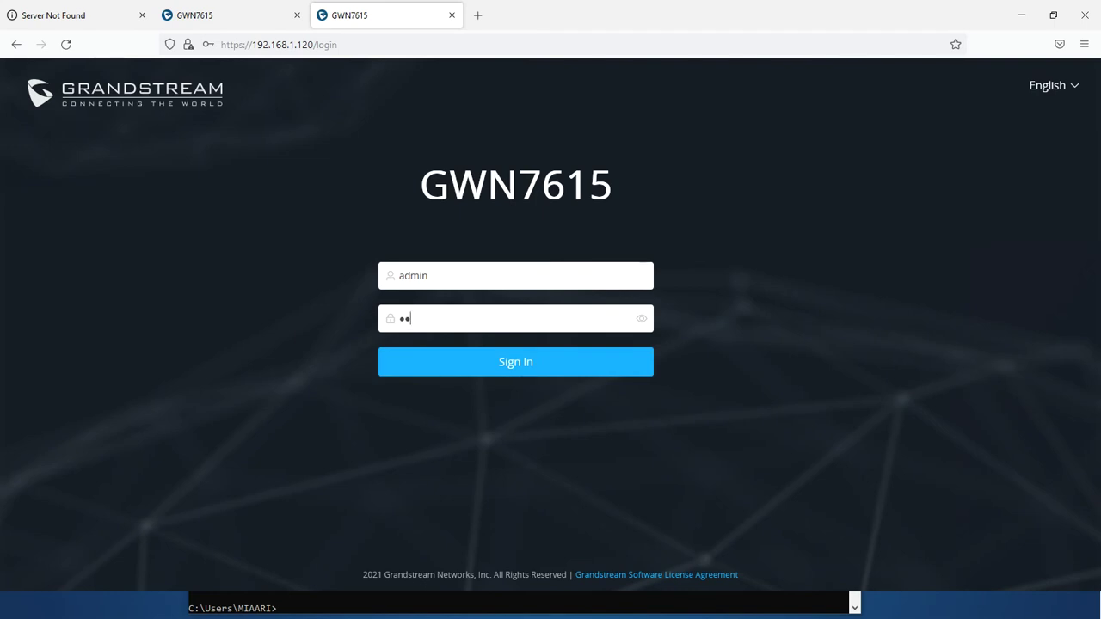
{"action": "type", "text": "••"}
{"action": "left_click", "coordinate": [478, 364]}
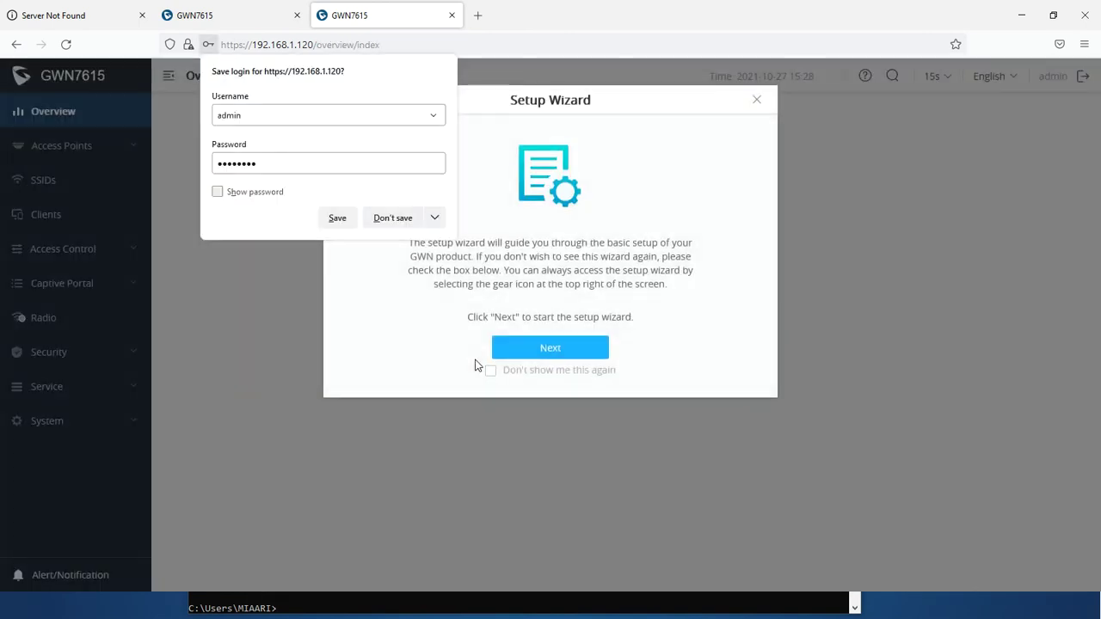
Dismiss the save-login prompt and close the setup wizard, returning to the master's dashboard
{"action": "left_click", "coordinate": [392, 217]}
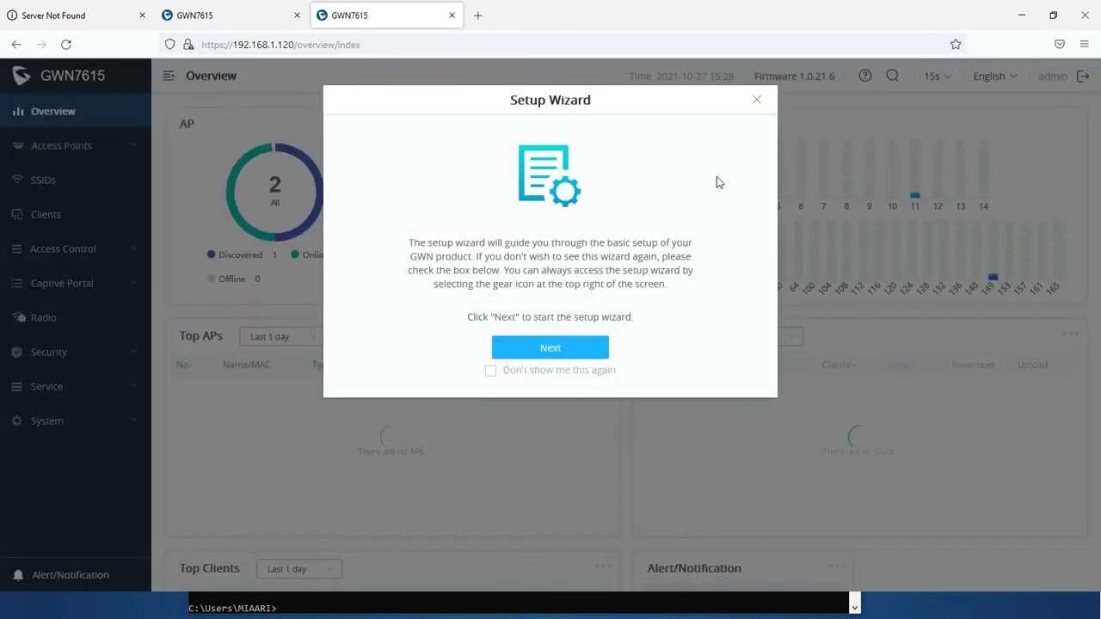
{"action": "left_click", "coordinate": [757, 101]}
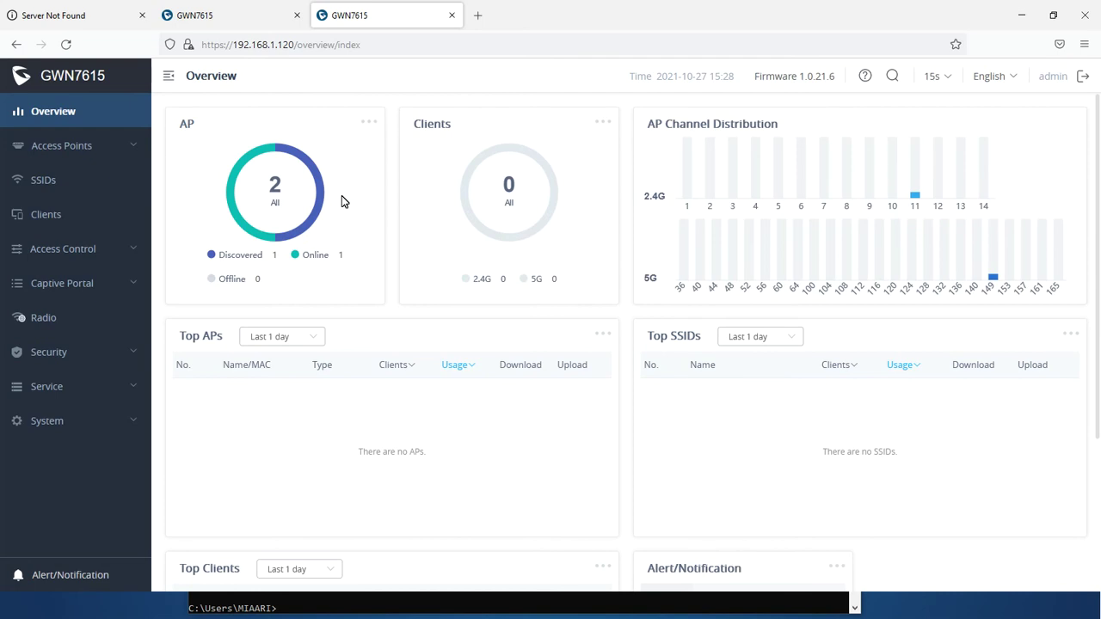
{"action": "left_click", "coordinate": [225, 17]}
{"action": "left_click", "coordinate": [350, 21]}
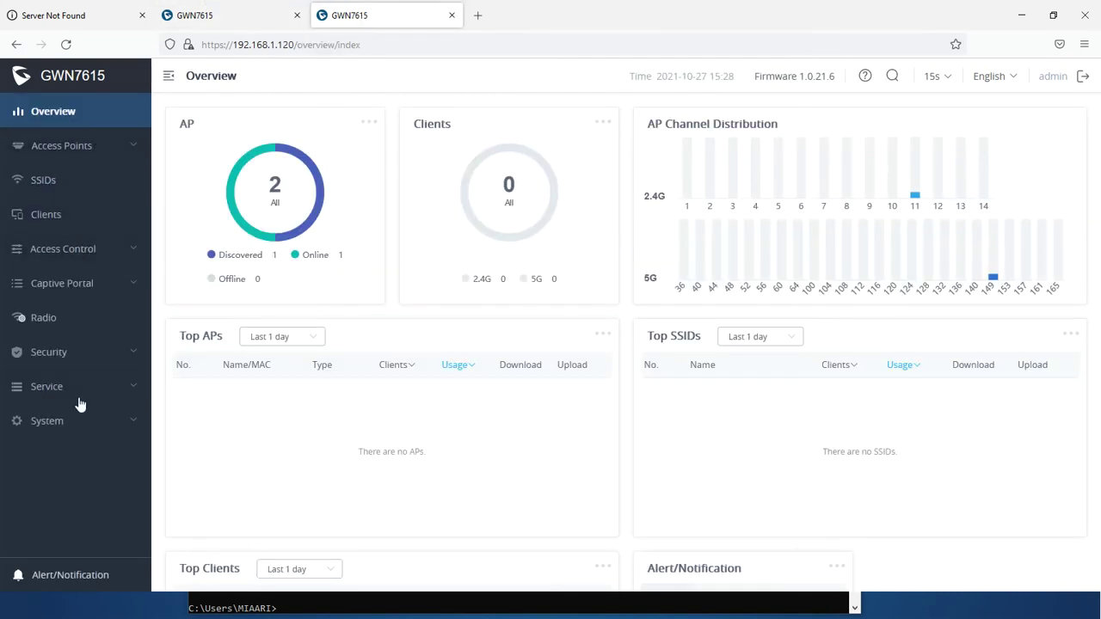
Browse the Access Points configuration and status pages, the Clients page and Access Control options
{"action": "left_click", "coordinate": [128, 150]}
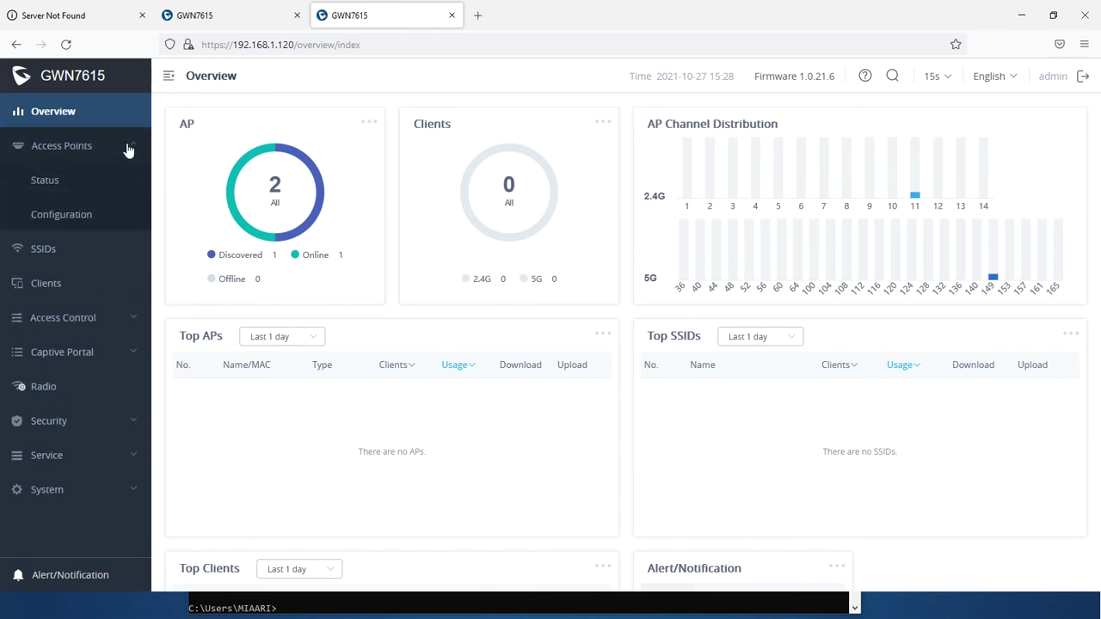
{"action": "left_click", "coordinate": [86, 220]}
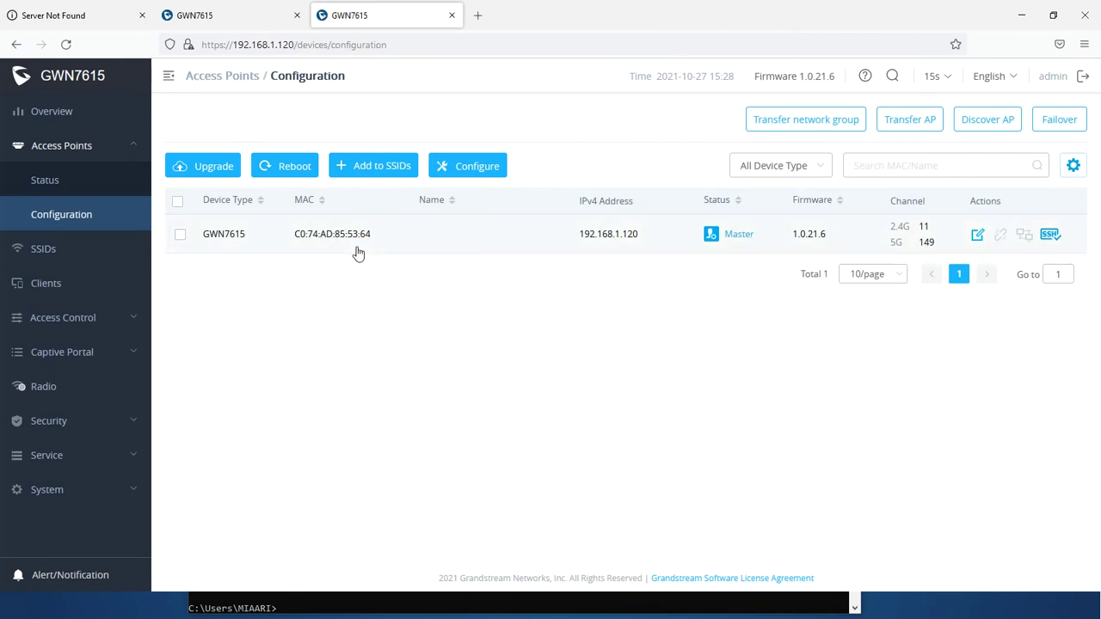
{"action": "left_click", "coordinate": [53, 183]}
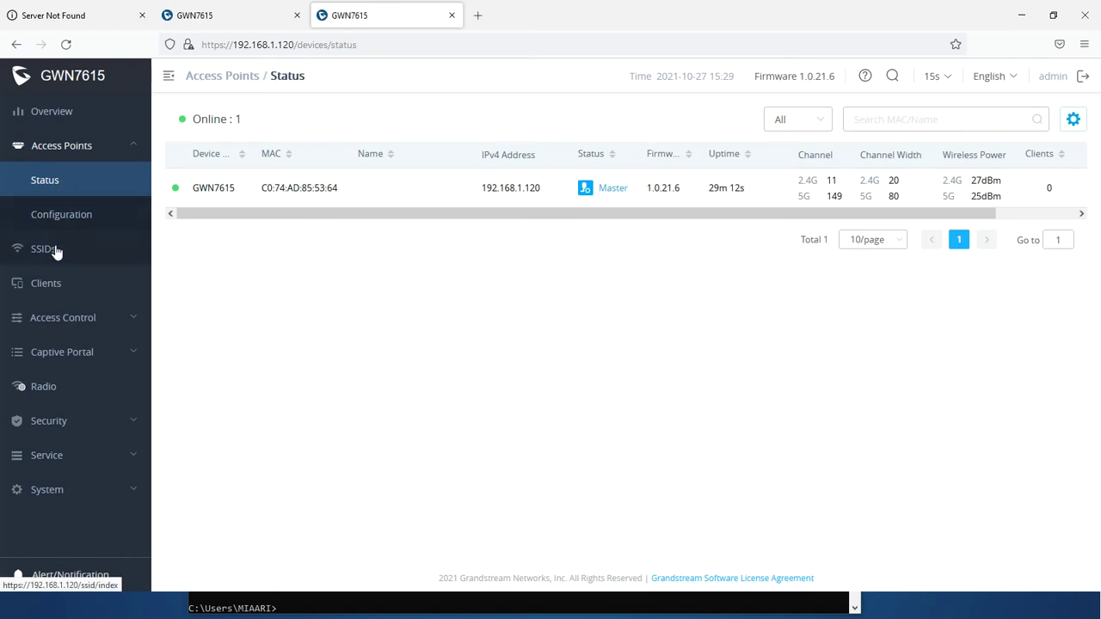
{"action": "left_click", "coordinate": [66, 291]}
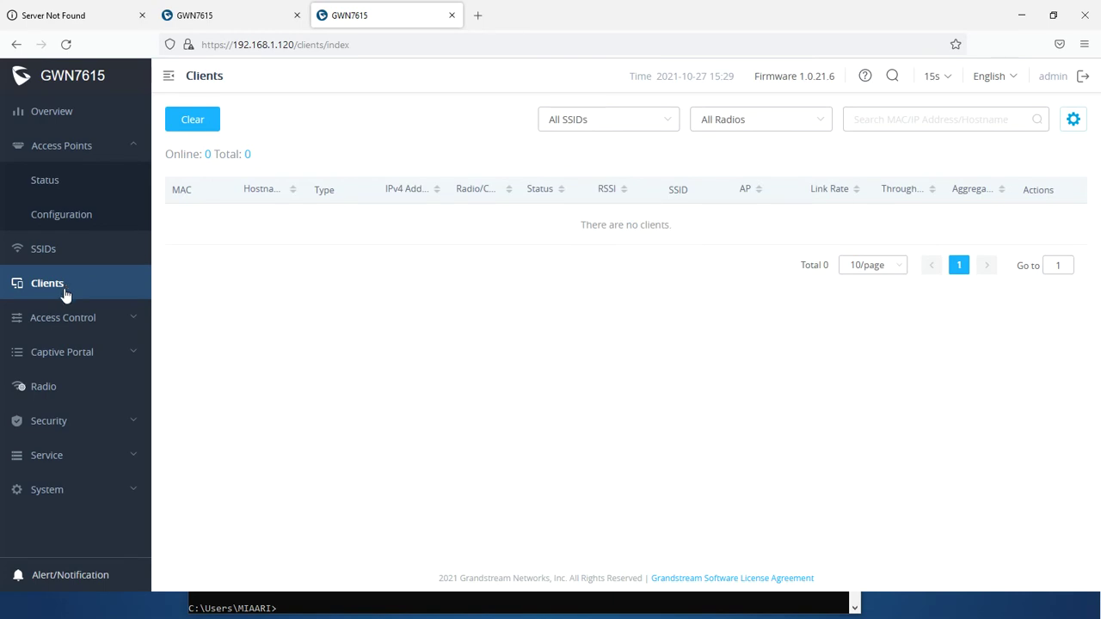
{"action": "left_click", "coordinate": [68, 320]}
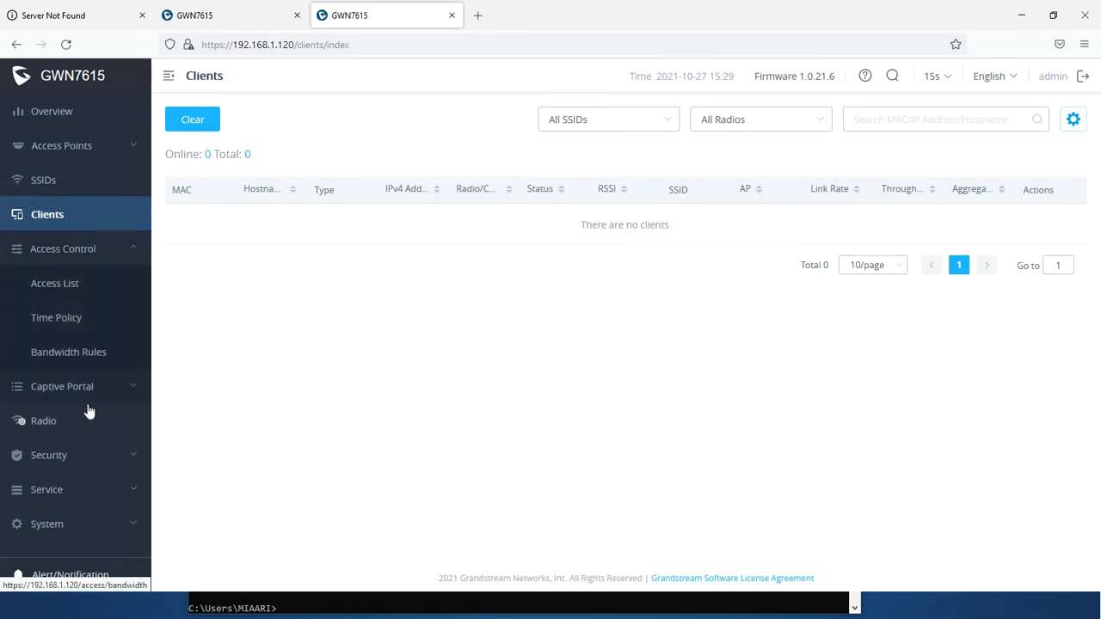
Look through System Settings' mesh and general pages, ending on Access Points > Configuration
{"action": "left_click", "coordinate": [66, 521]}
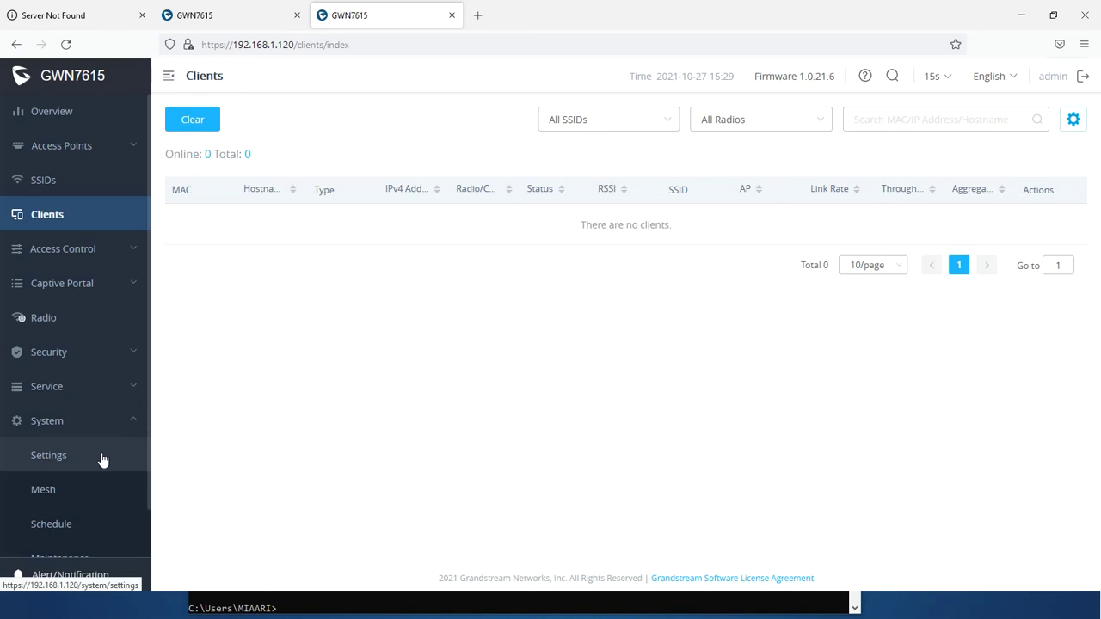
{"action": "left_click", "coordinate": [62, 494]}
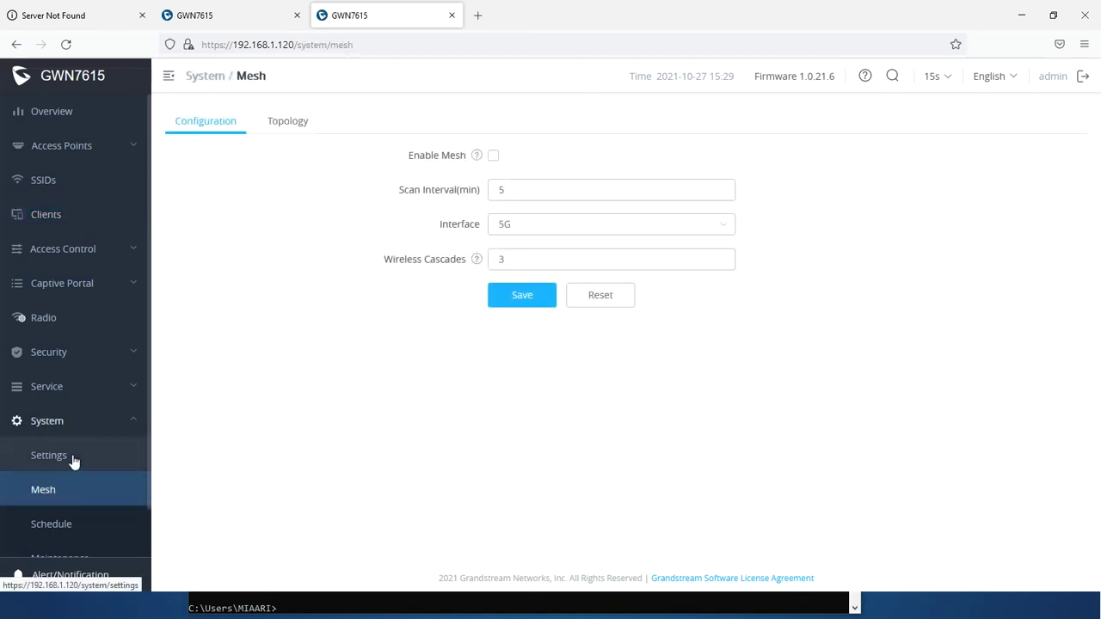
{"action": "left_click", "coordinate": [73, 462]}
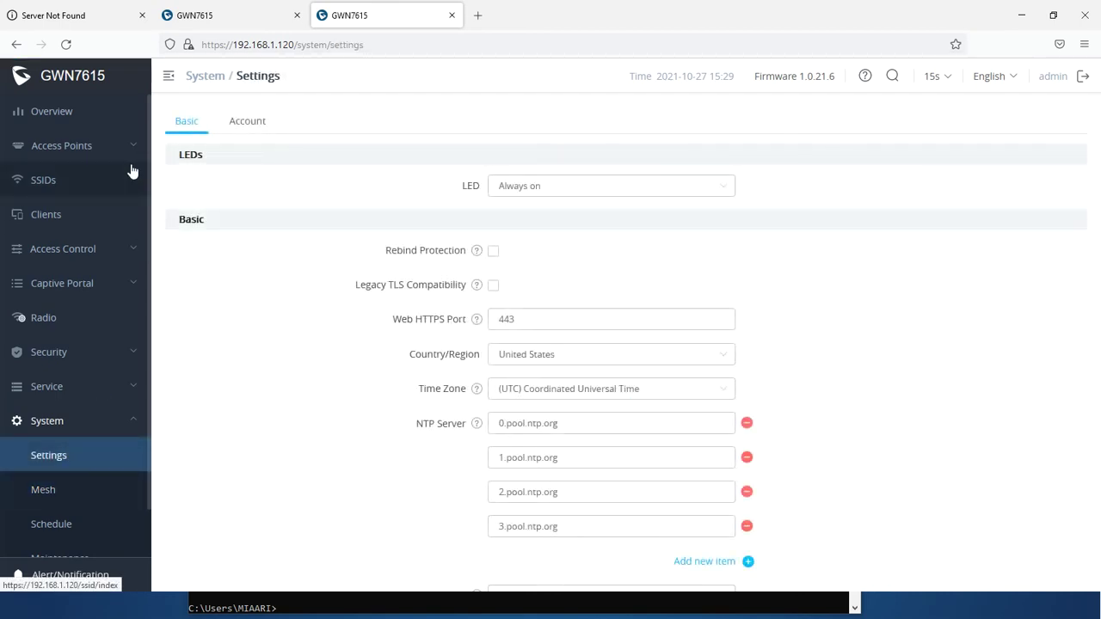
{"action": "left_click", "coordinate": [78, 145]}
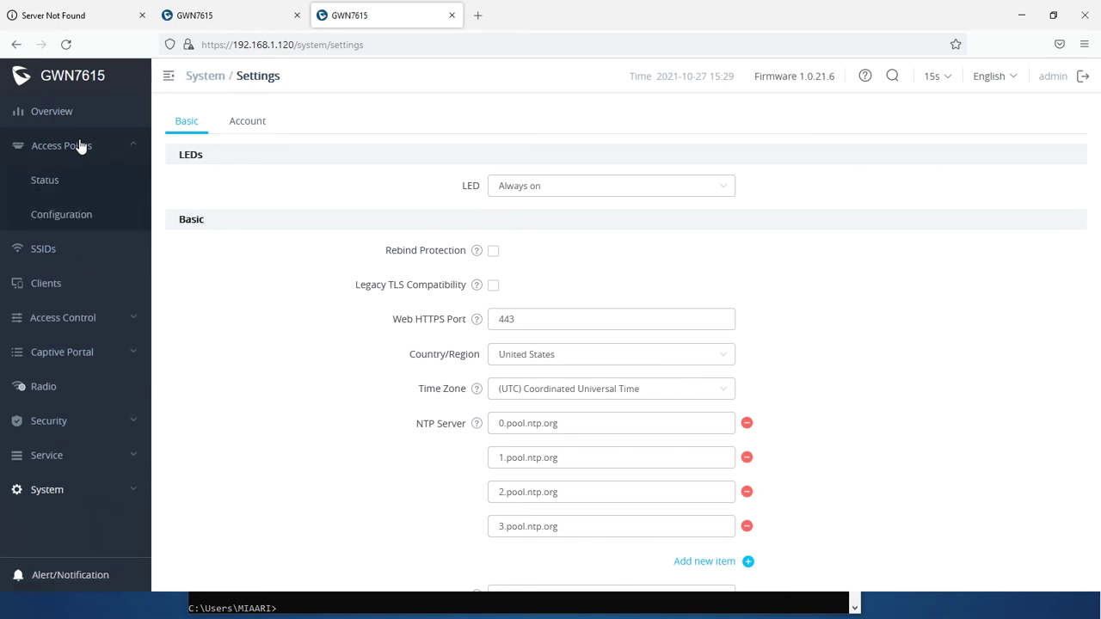
{"action": "left_click", "coordinate": [65, 214]}
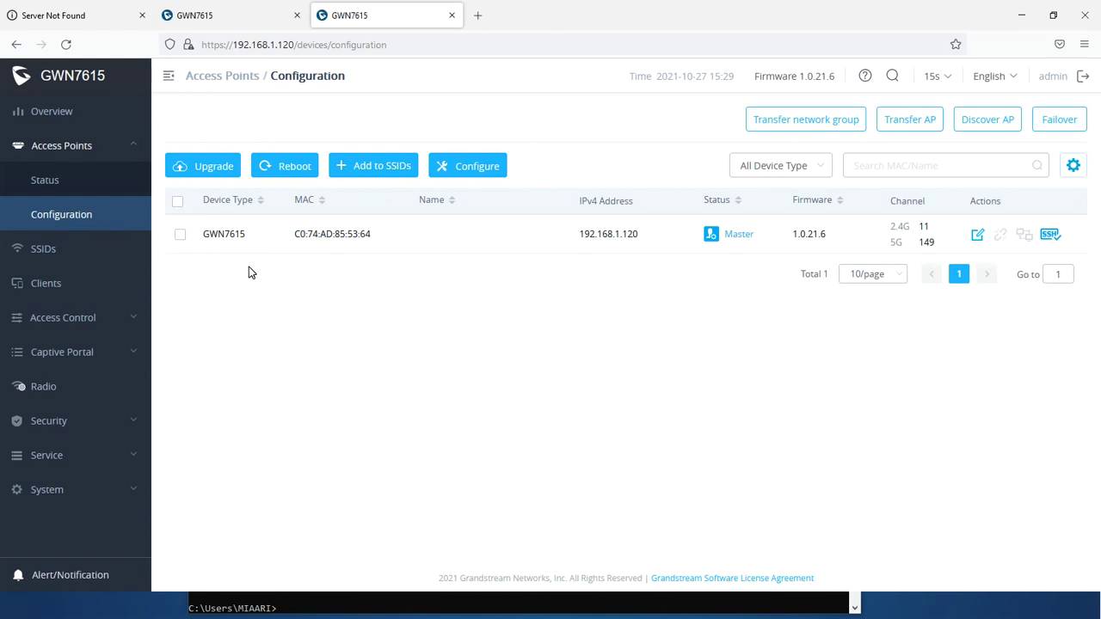
{"action": "left_click", "coordinate": [233, 18]}
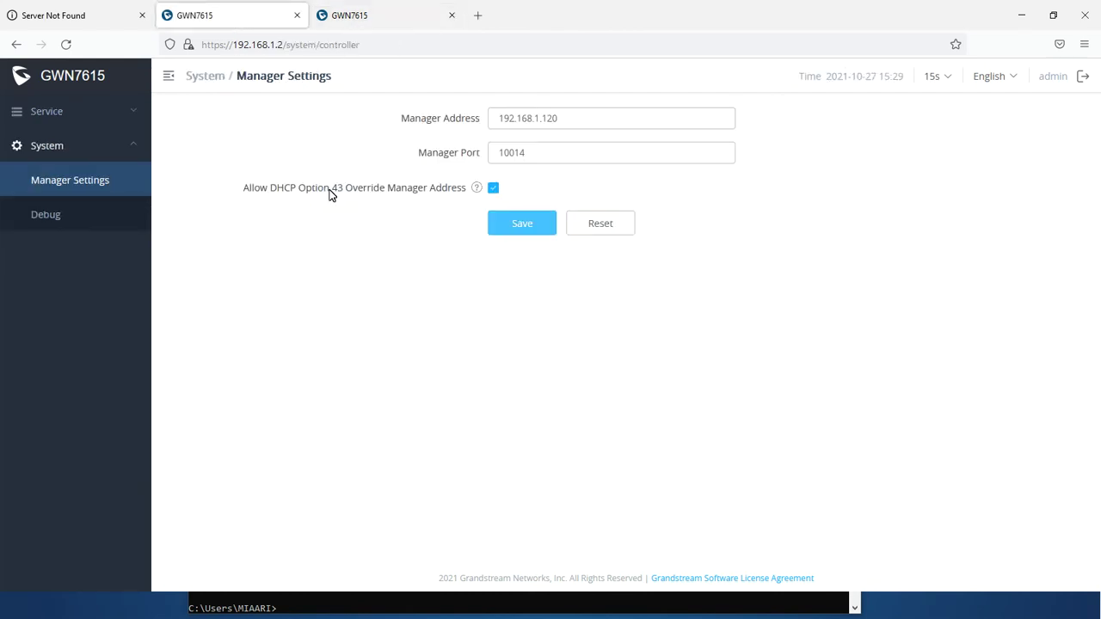
{"action": "left_click", "coordinate": [82, 146]}
{"action": "left_click", "coordinate": [68, 150]}
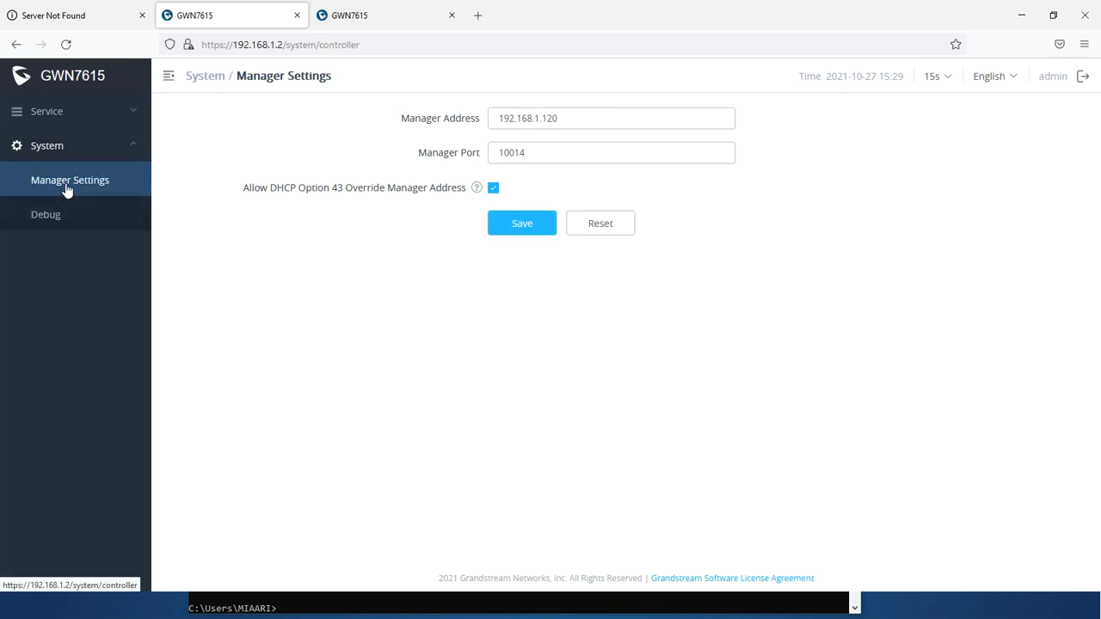
{"action": "left_click", "coordinate": [57, 222]}
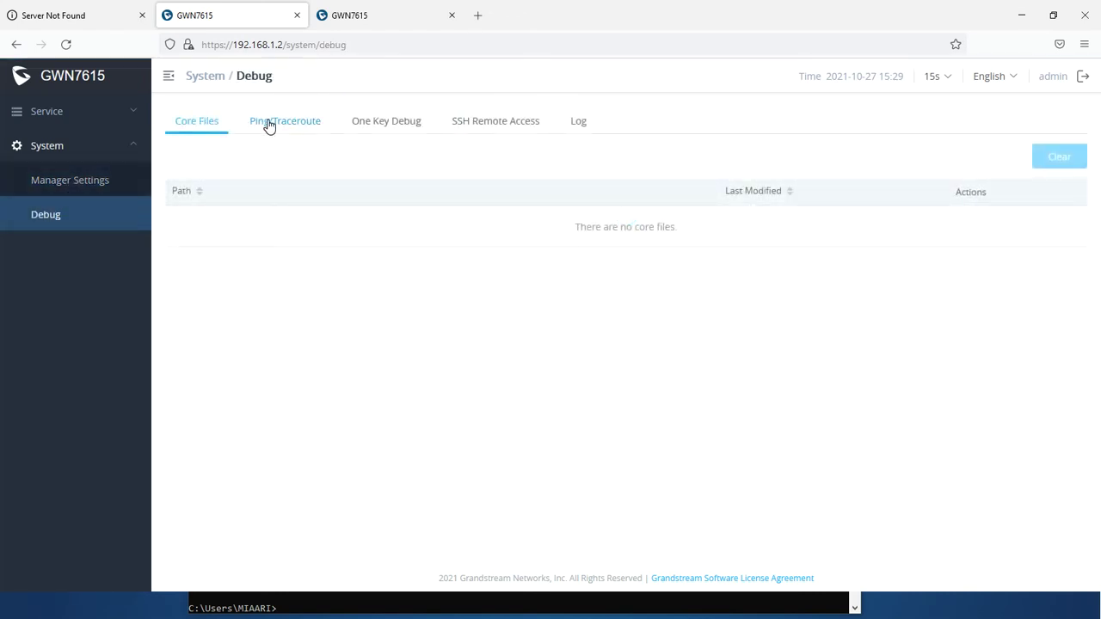
{"action": "left_click", "coordinate": [282, 123]}
{"action": "left_click", "coordinate": [58, 187]}
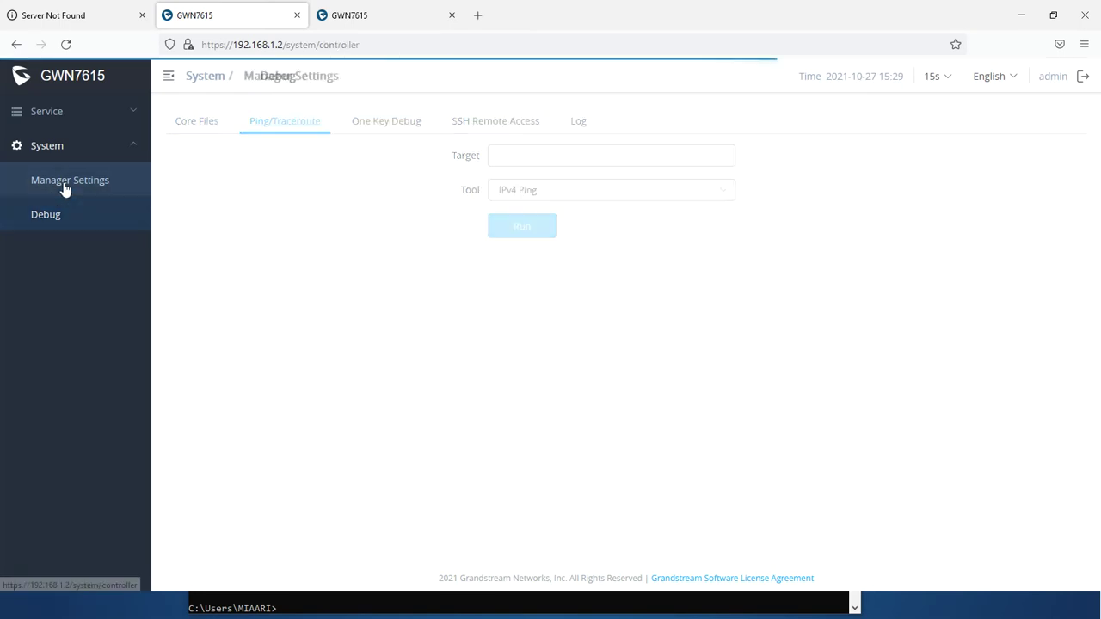
{"action": "left_click", "coordinate": [77, 111]}
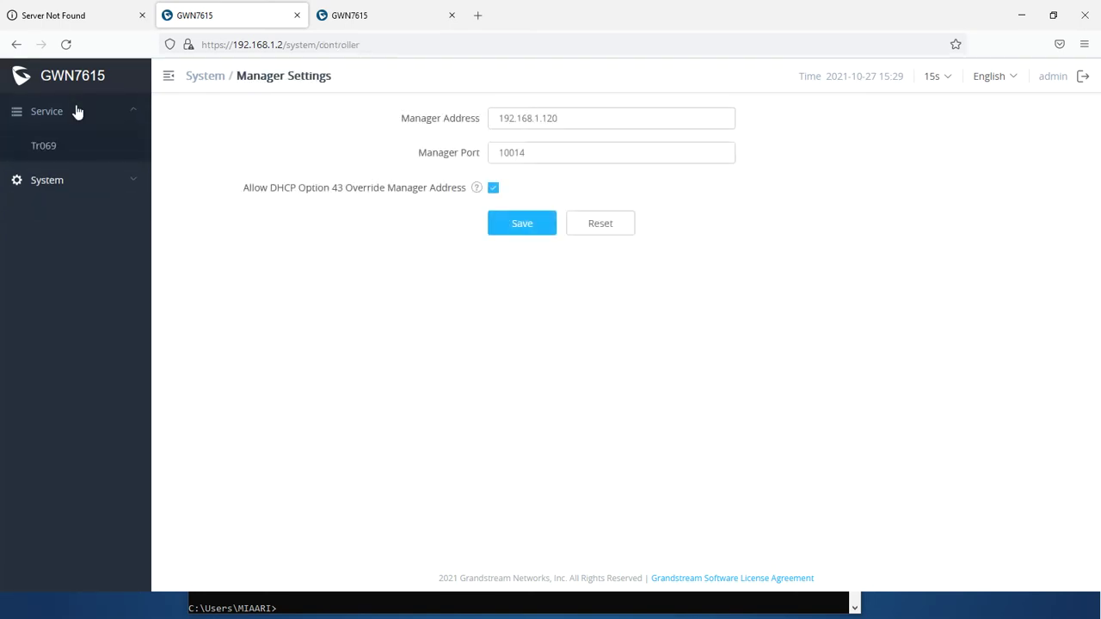
{"action": "left_click", "coordinate": [49, 149]}
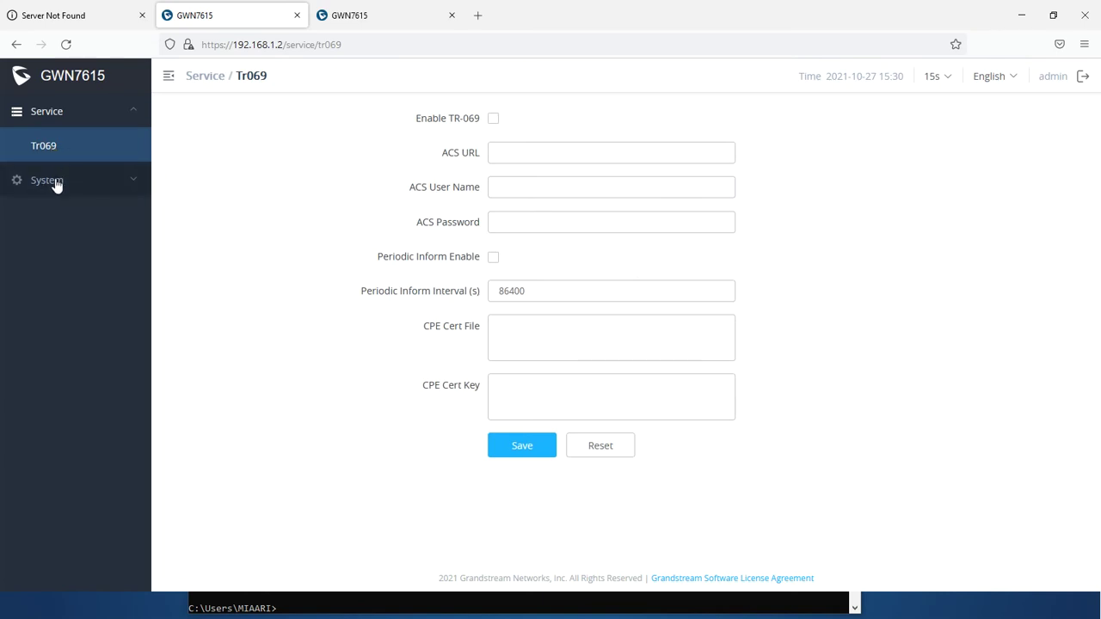
{"action": "left_click", "coordinate": [90, 183]}
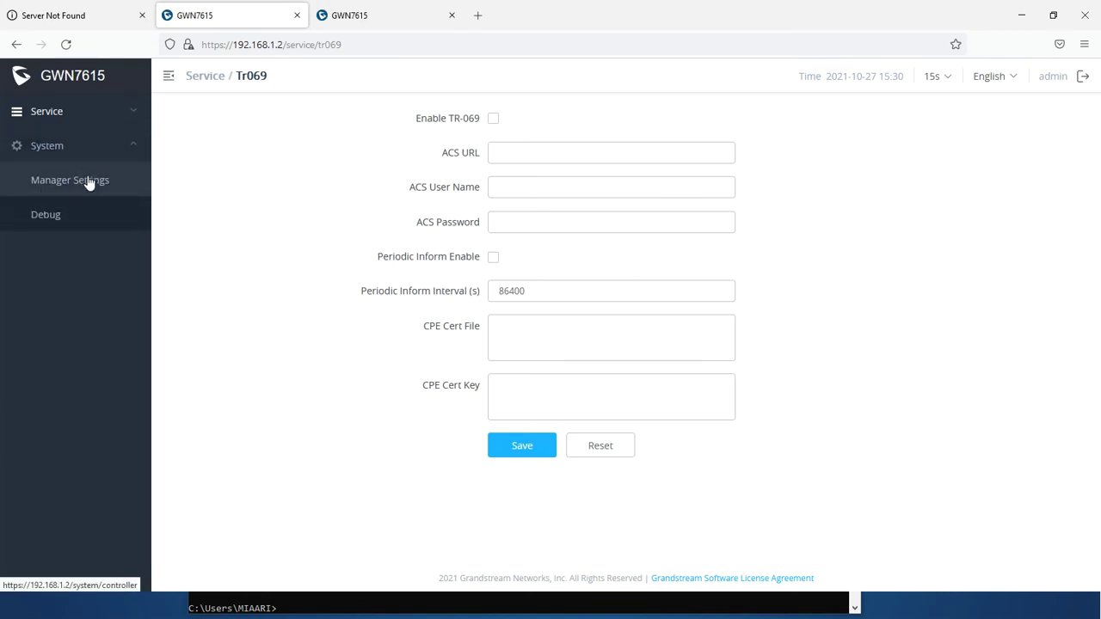
{"action": "left_click", "coordinate": [90, 182]}
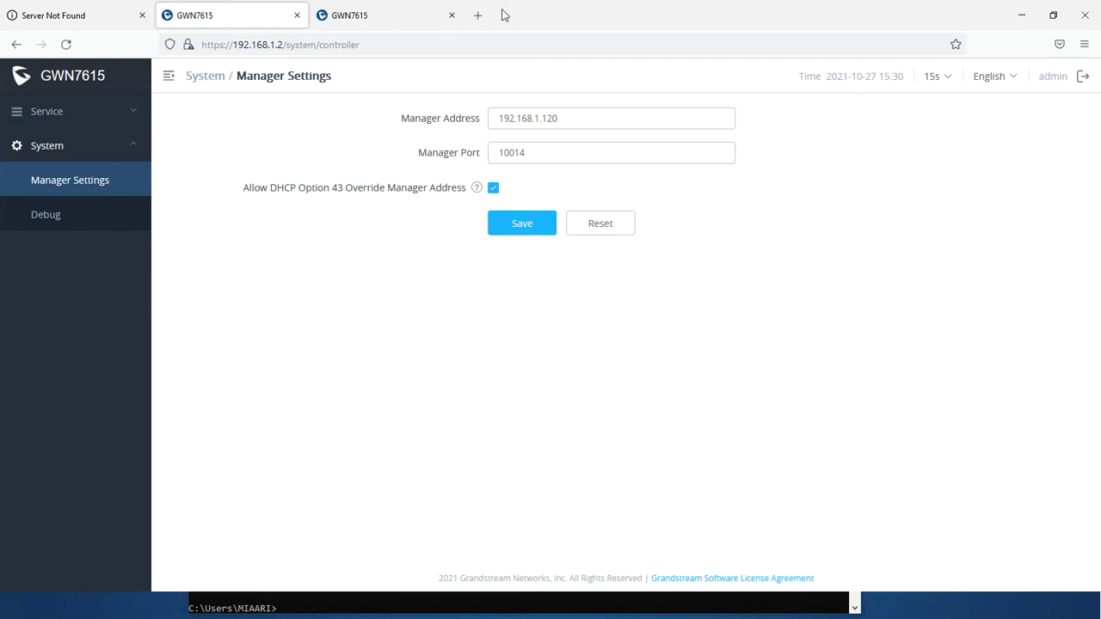
{"action": "left_click", "coordinate": [403, 14]}
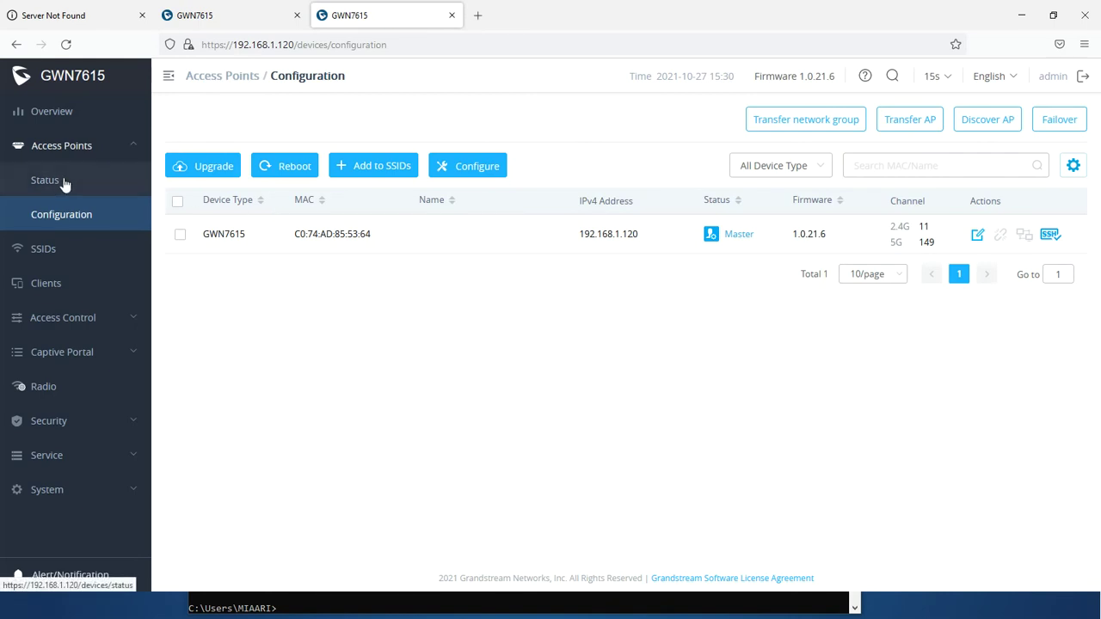
Scroll the Access Points status table to confirm only the master is online, then view SSIDs
{"action": "left_click", "coordinate": [64, 183]}
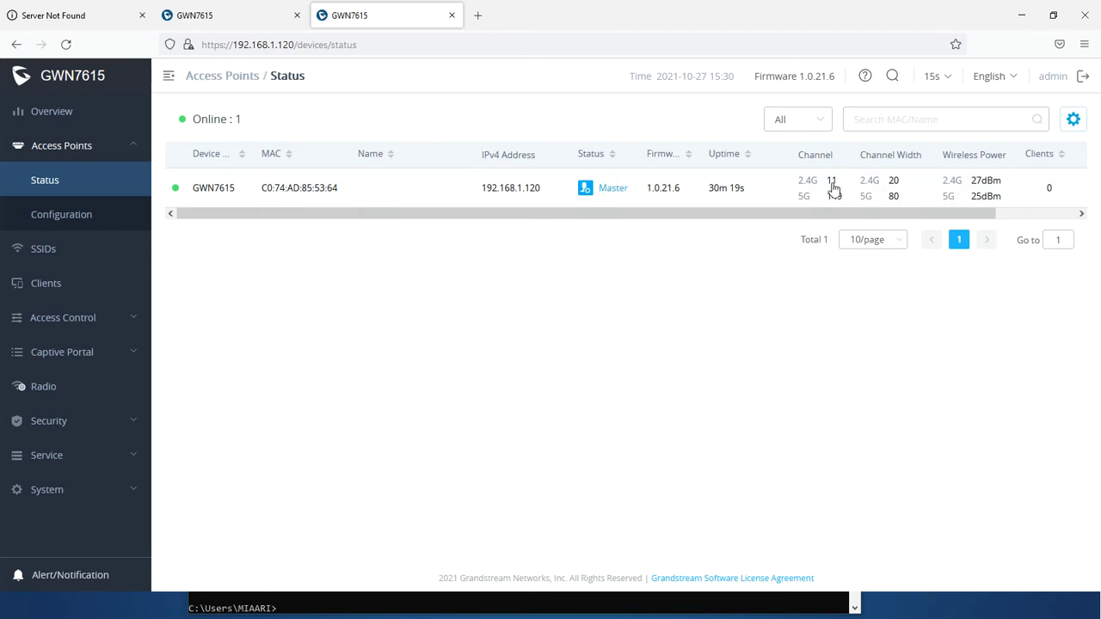
{"action": "left_click_drag", "start_coordinate": [895, 220], "coordinate": [996, 221]}
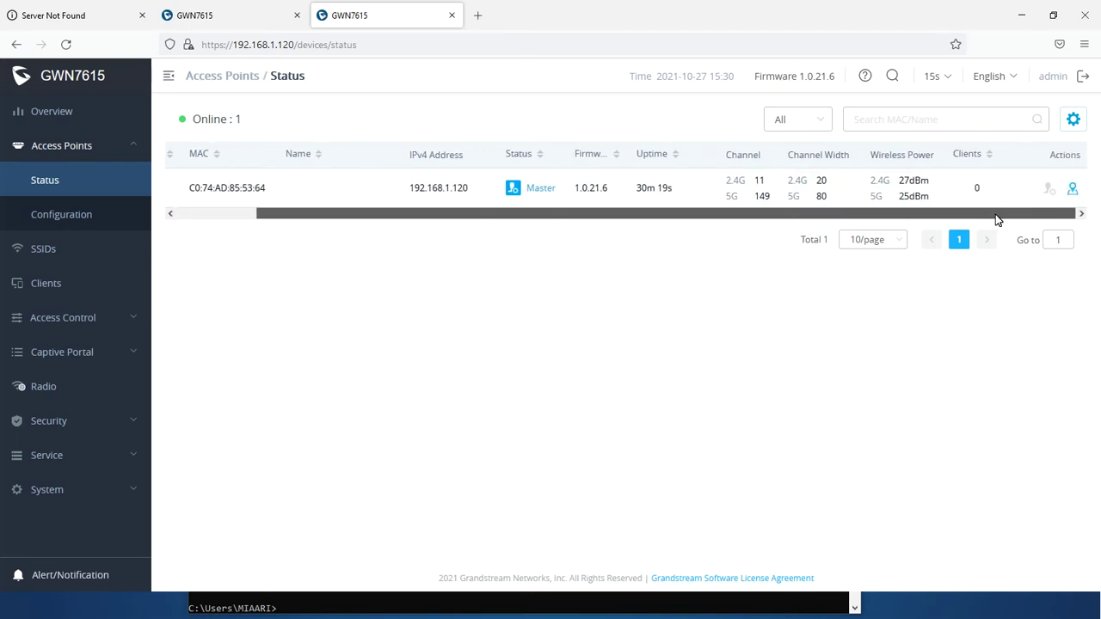
{"action": "left_click_drag", "start_coordinate": [996, 220], "coordinate": [610, 208]}
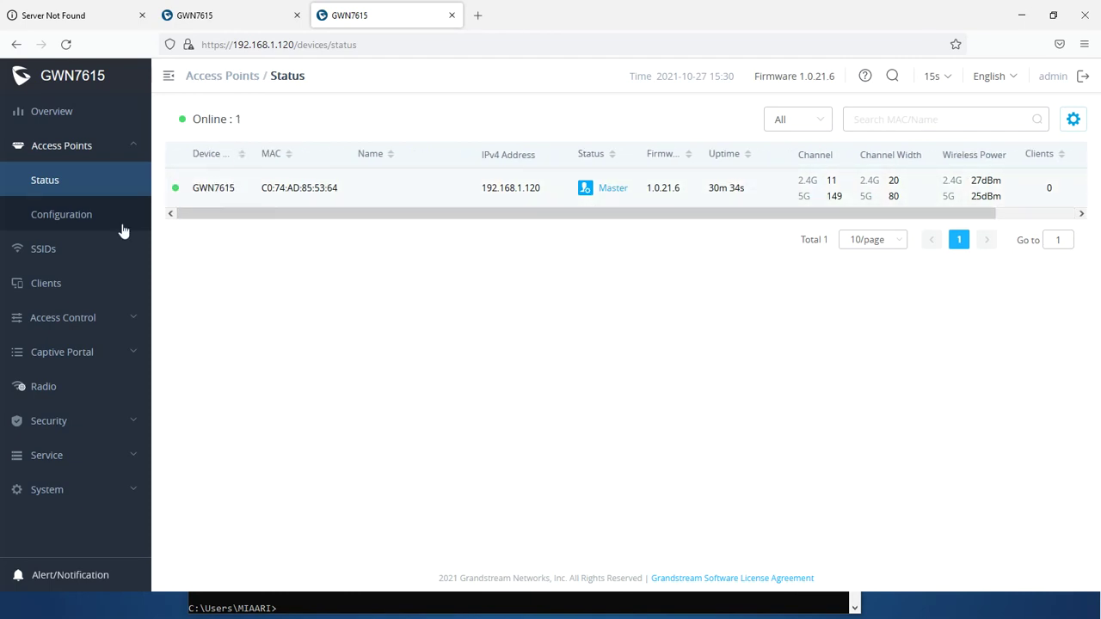
{"action": "left_click", "coordinate": [60, 250]}
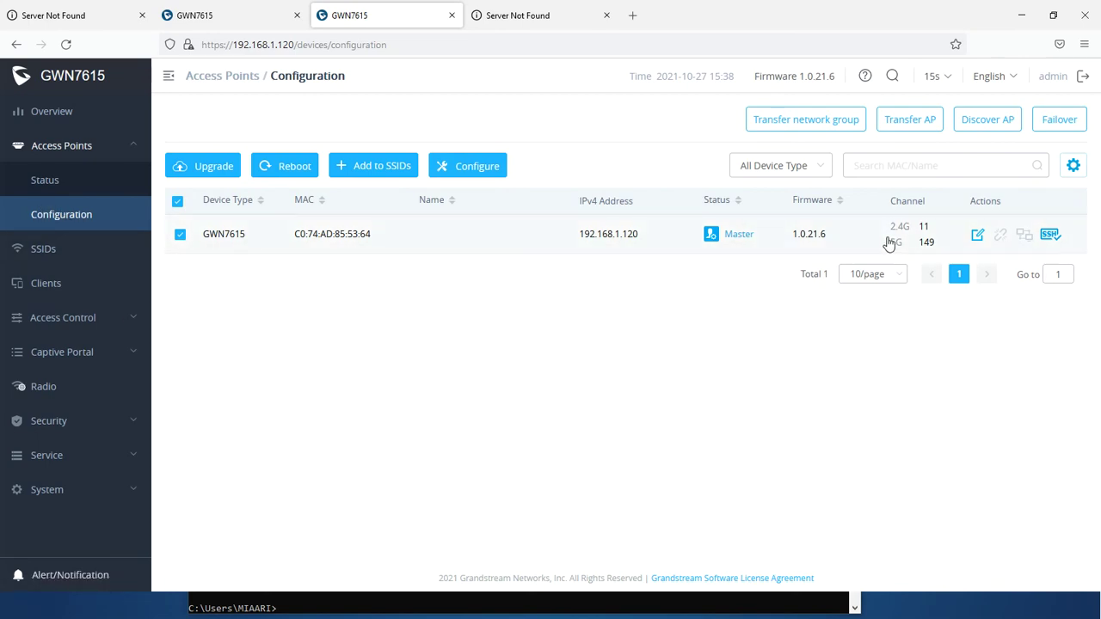
Cancel the Transfer AP options without transferring and return to the Overview dashboard
{"action": "left_click", "coordinate": [907, 120]}
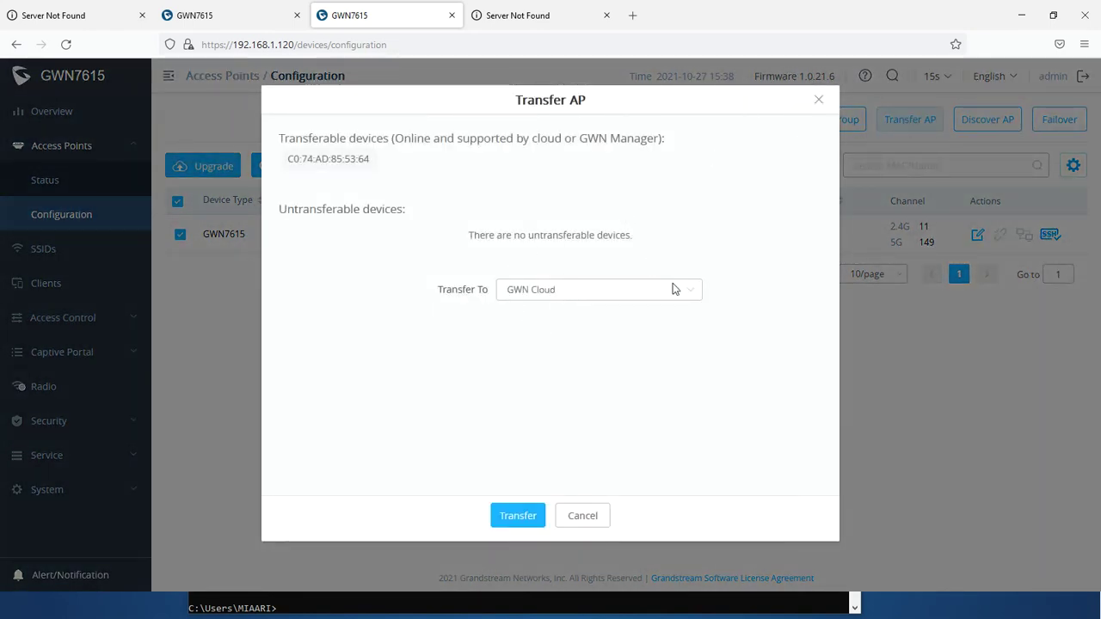
{"action": "left_click", "coordinate": [592, 515]}
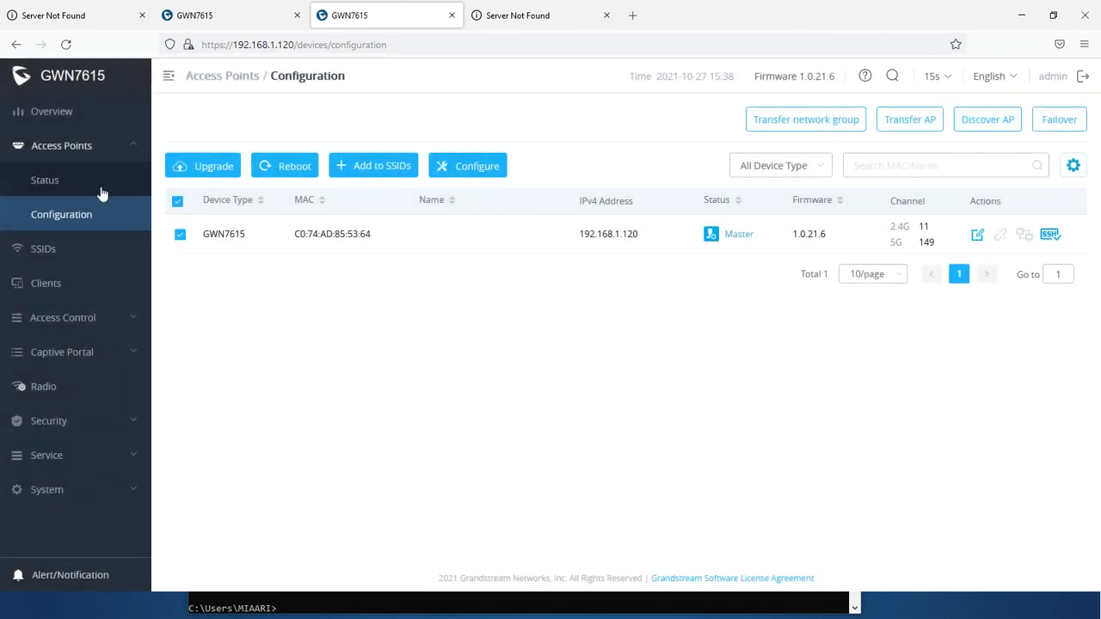
{"action": "left_click", "coordinate": [69, 116]}
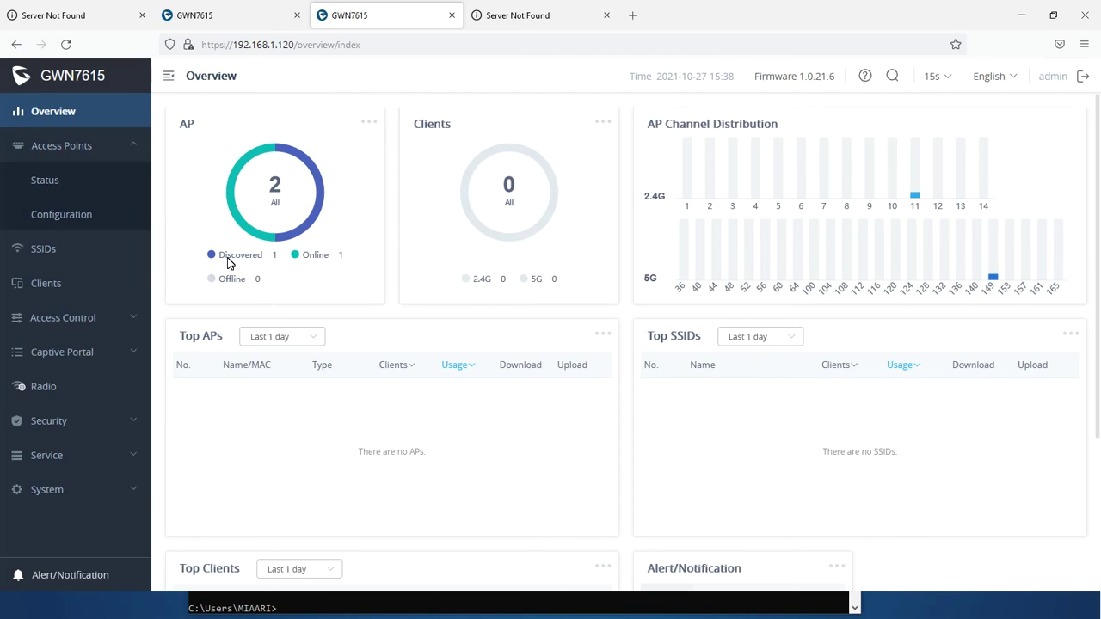
Run Discover AP from the configuration list and take over the GWN7615 at 192.168.1.2
{"action": "left_click", "coordinate": [64, 183]}
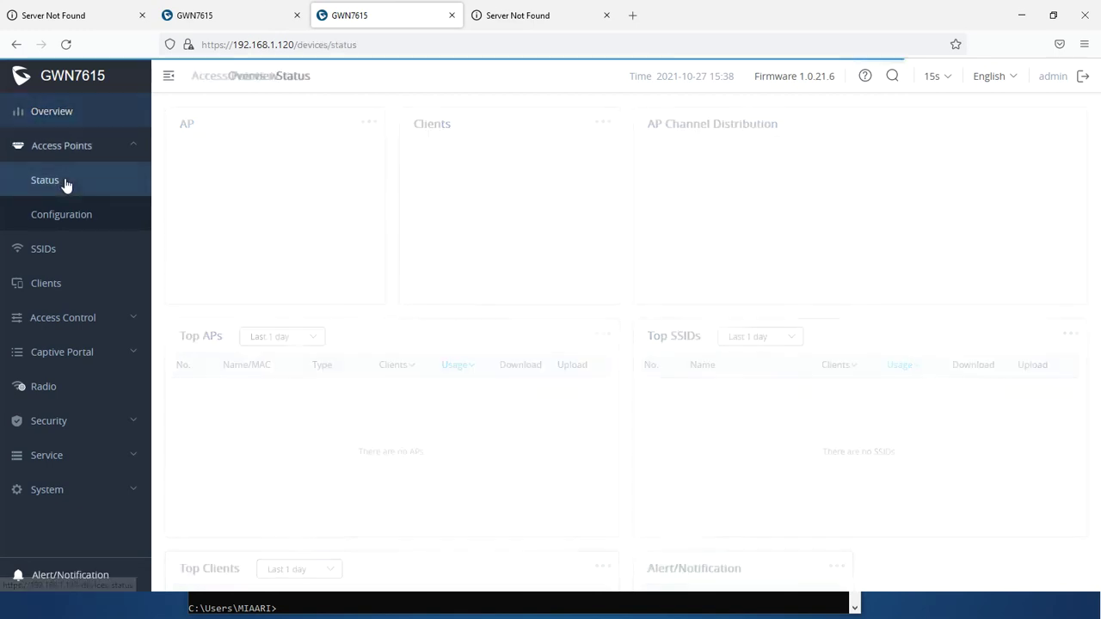
{"action": "left_click", "coordinate": [61, 214]}
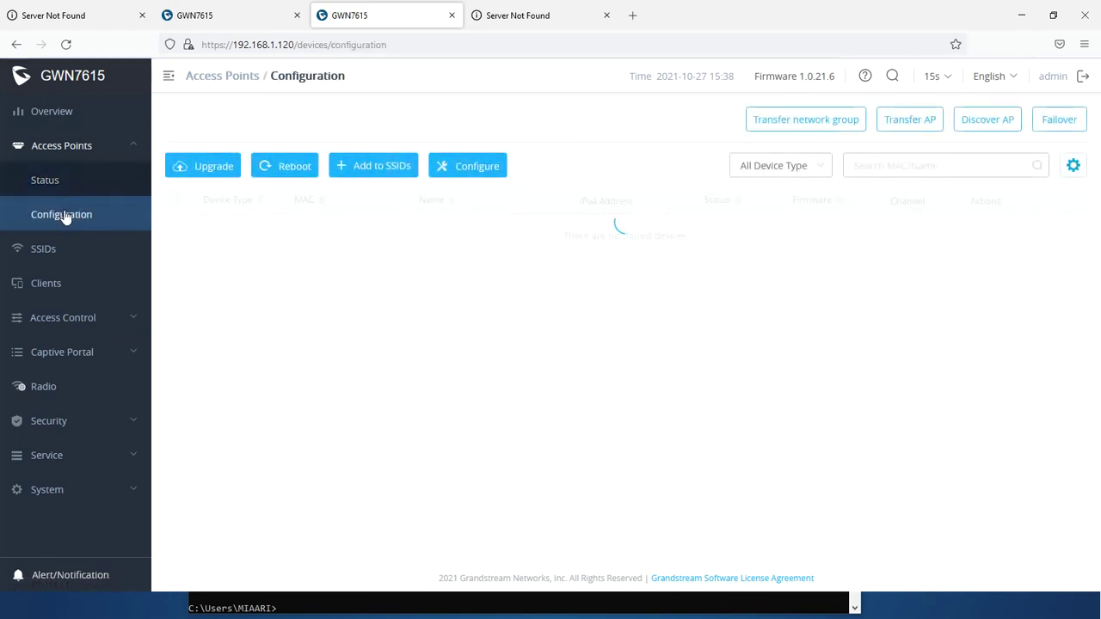
{"action": "left_click", "coordinate": [992, 116]}
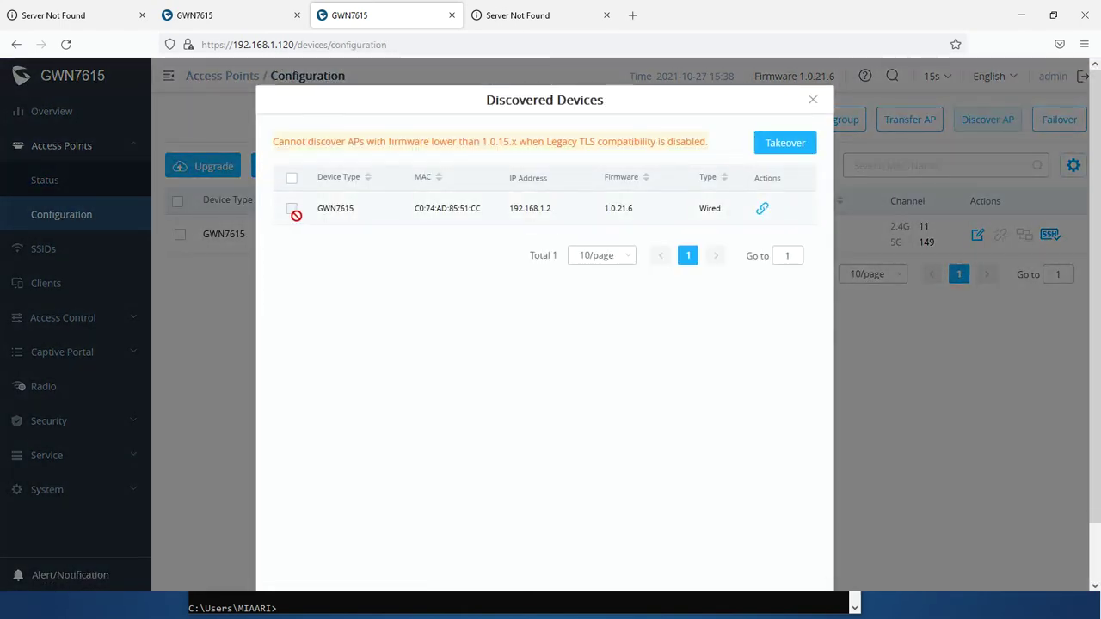
{"action": "left_click", "coordinate": [291, 178]}
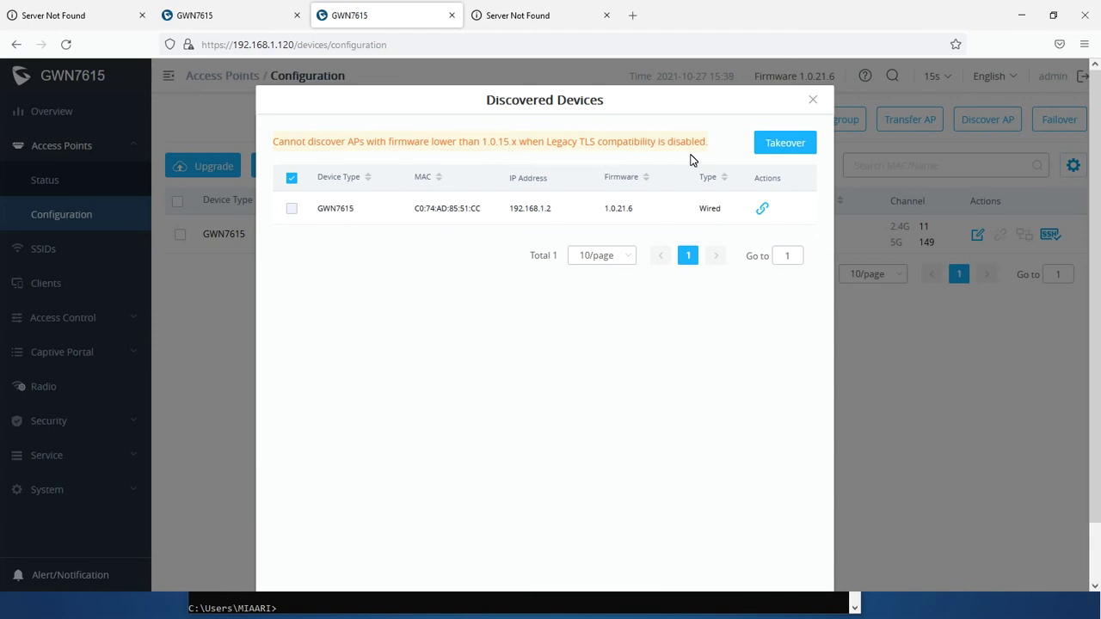
{"action": "left_click", "coordinate": [787, 146]}
{"action": "left_click", "coordinate": [762, 209]}
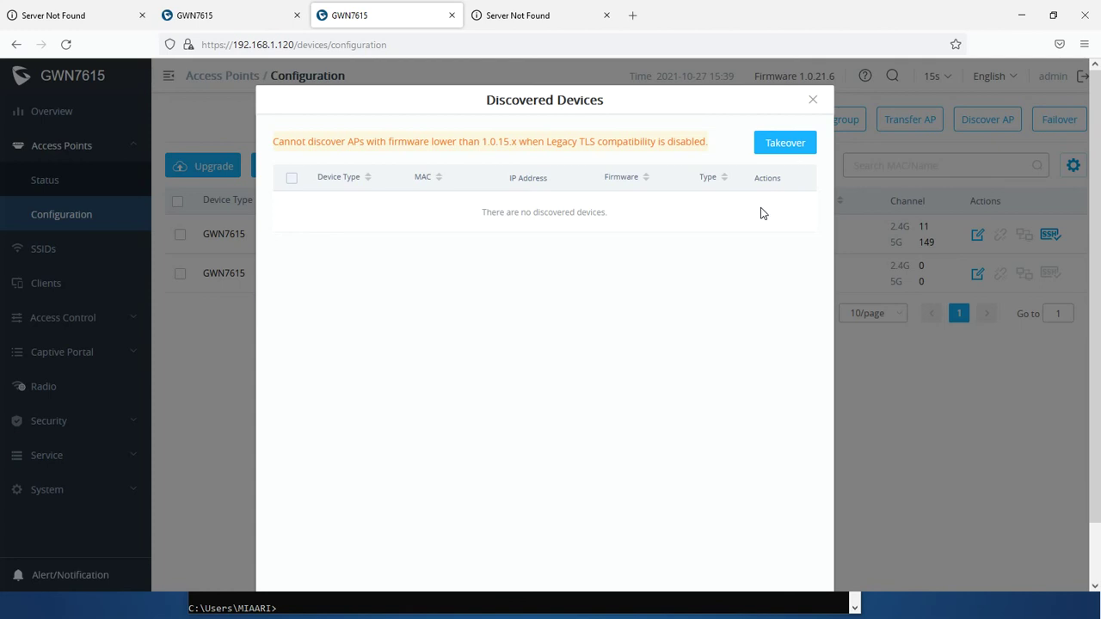
{"action": "left_click", "coordinate": [814, 101]}
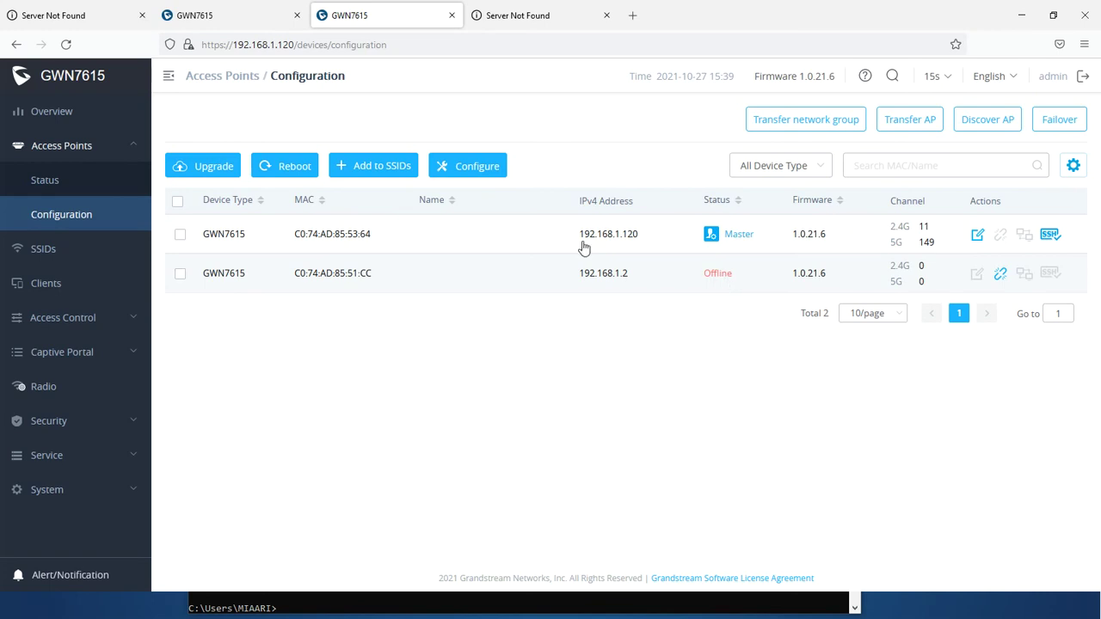
{"action": "left_click", "coordinate": [67, 111]}
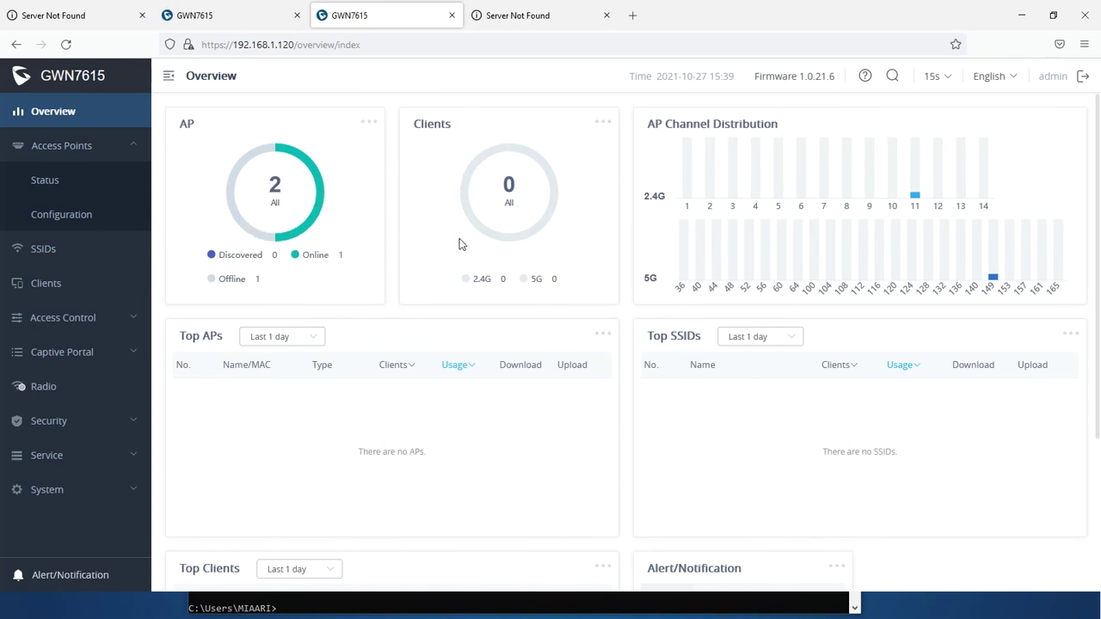
{"action": "left_click", "coordinate": [58, 216]}
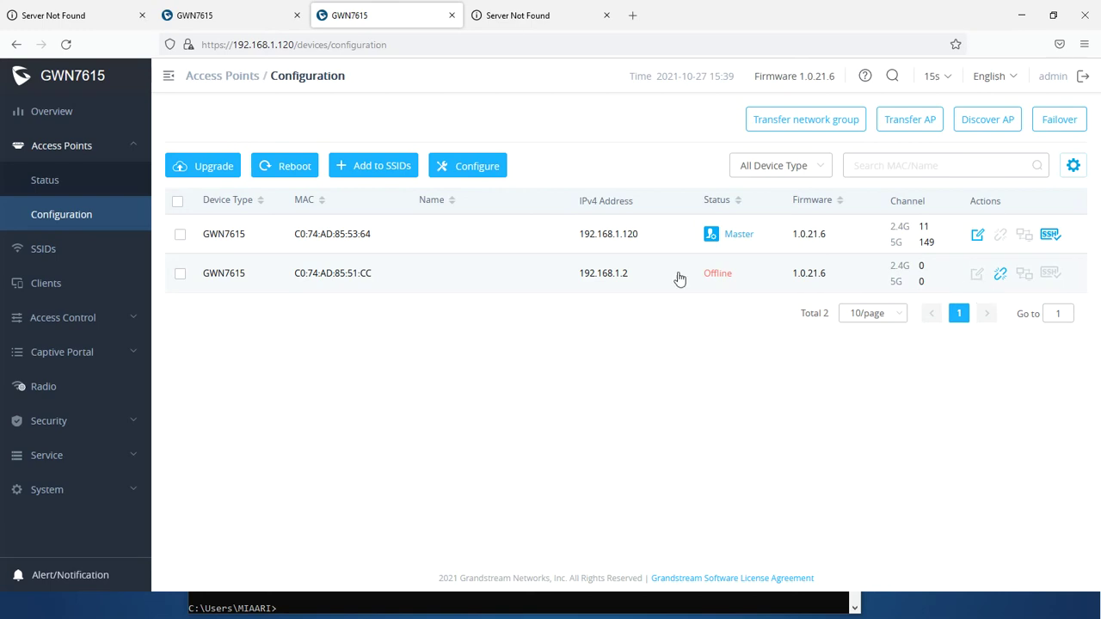
{"action": "left_click", "coordinate": [181, 274]}
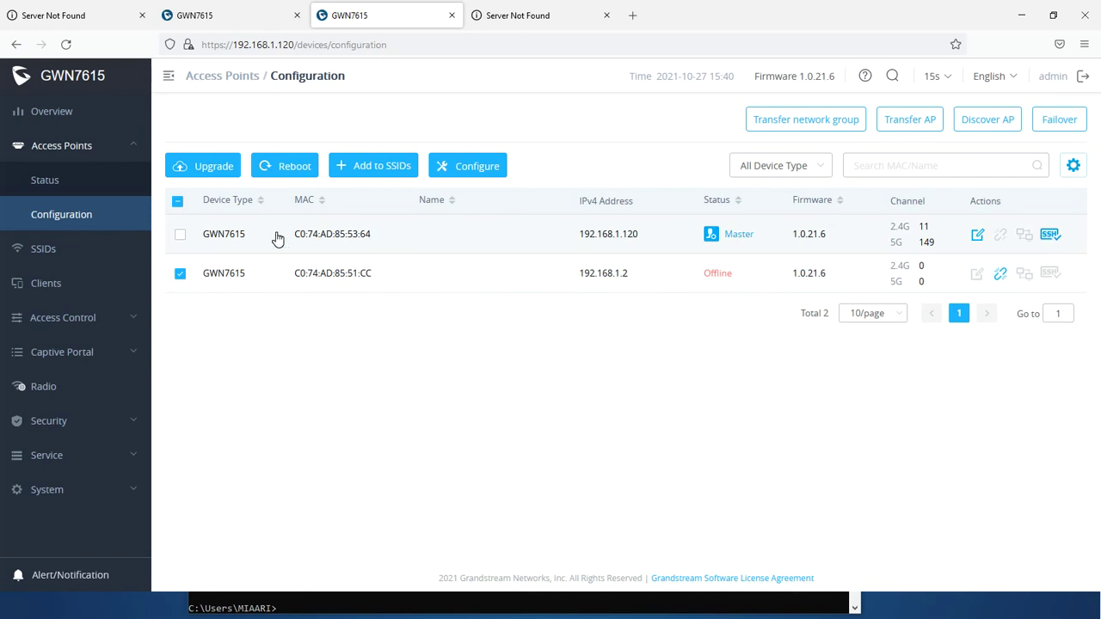
{"action": "left_click", "coordinate": [215, 168]}
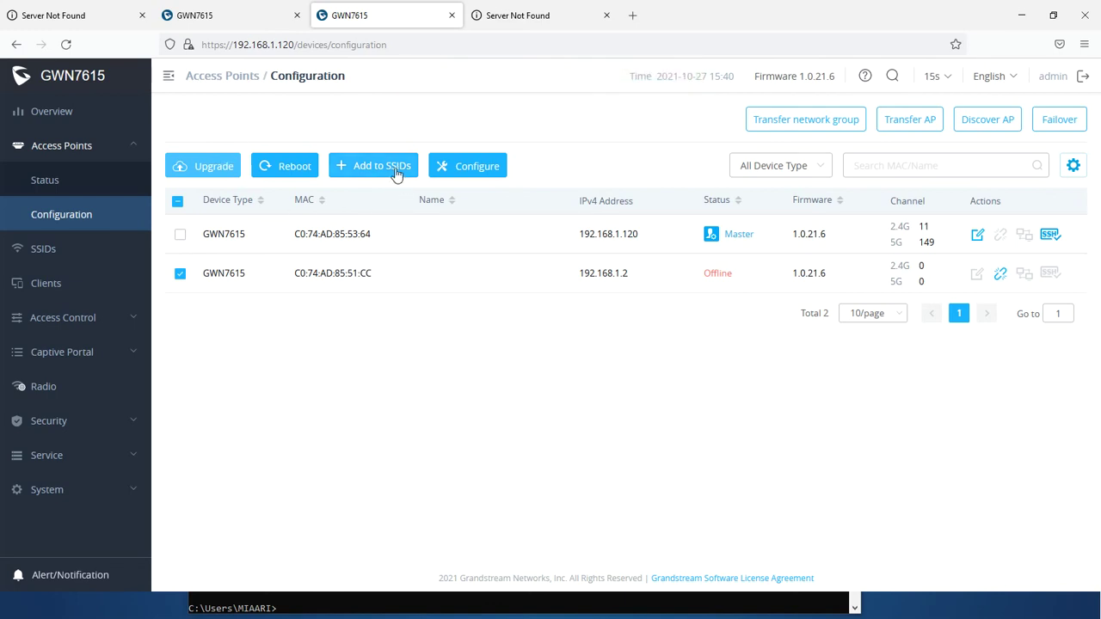
{"action": "left_click", "coordinate": [283, 169]}
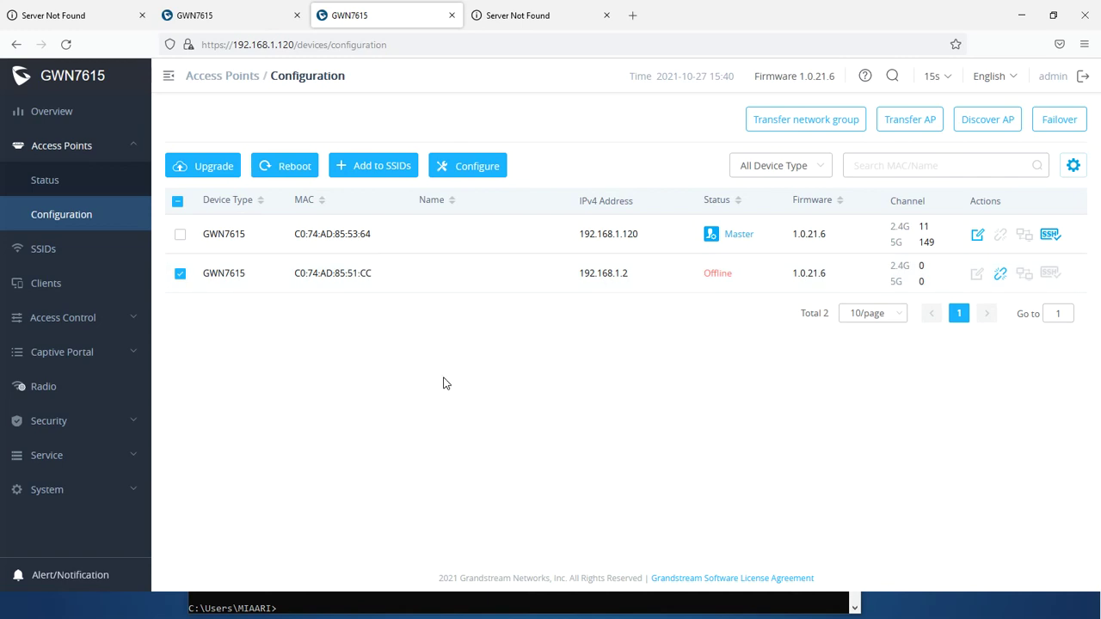
{"action": "left_click", "coordinate": [66, 44]}
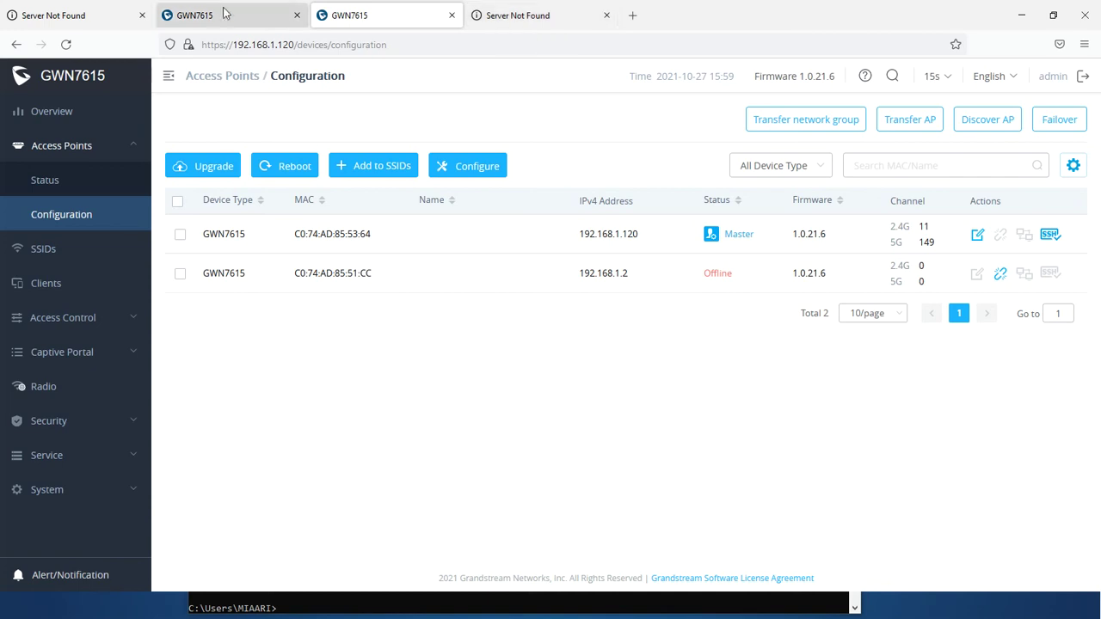
Verify 192.168.1.2's manager address is 192.168.1.120, then reload the master's AP list
{"action": "left_click", "coordinate": [258, 15]}
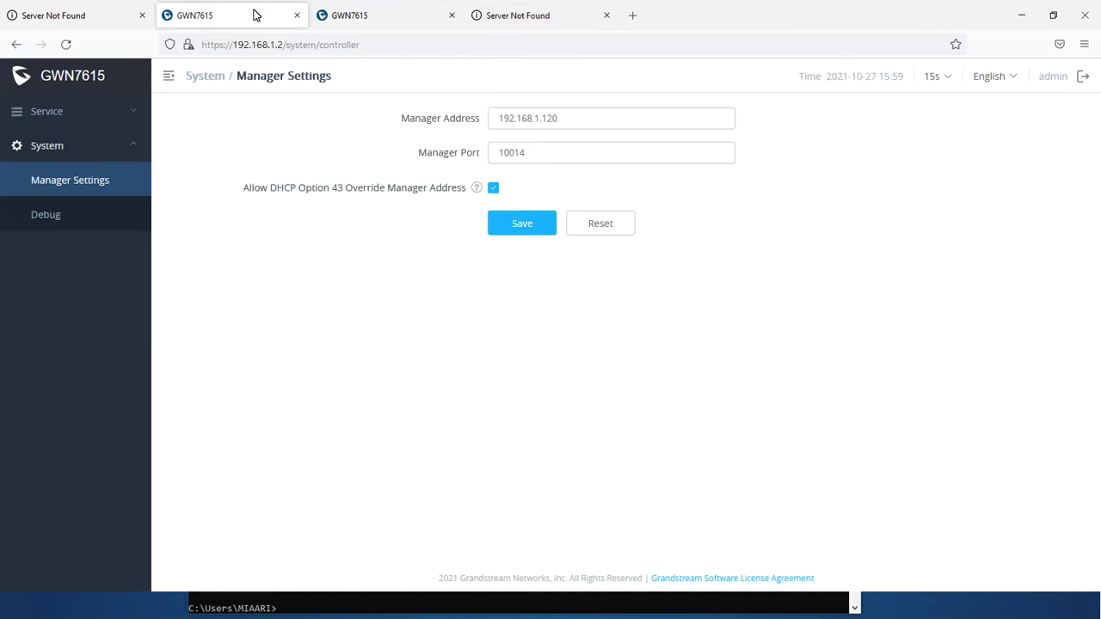
{"action": "left_click_drag", "start_coordinate": [571, 126], "coordinate": [489, 124]}
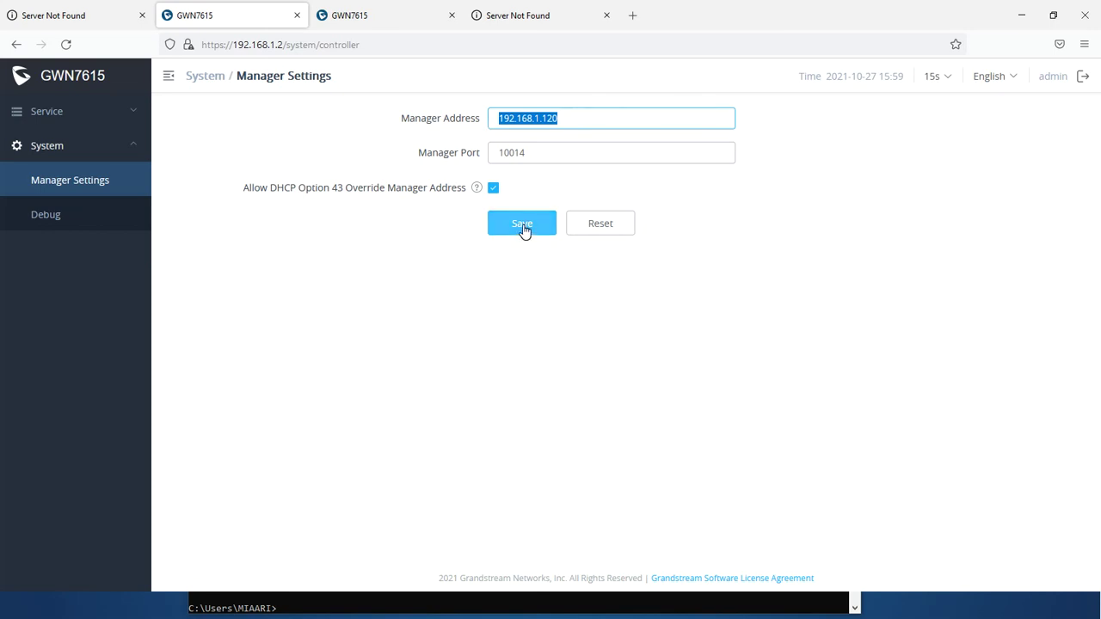
{"action": "left_click", "coordinate": [372, 24]}
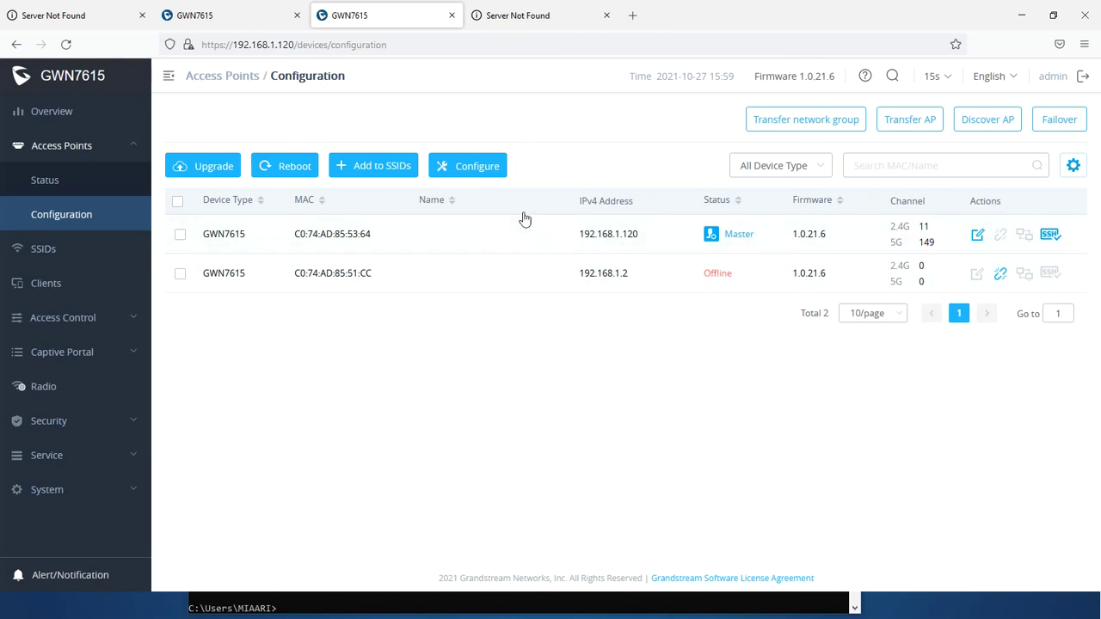
{"action": "left_click", "coordinate": [220, 24]}
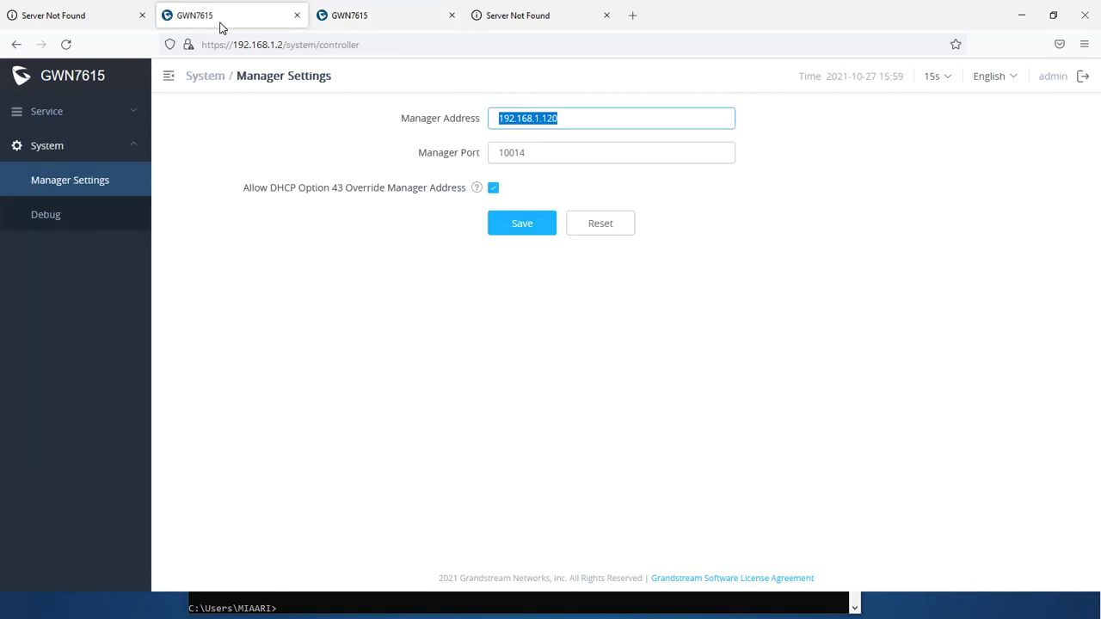
{"action": "left_click_drag", "start_coordinate": [576, 121], "coordinate": [460, 105]}
{"action": "left_click", "coordinate": [353, 24]}
{"action": "left_click", "coordinate": [65, 43]}
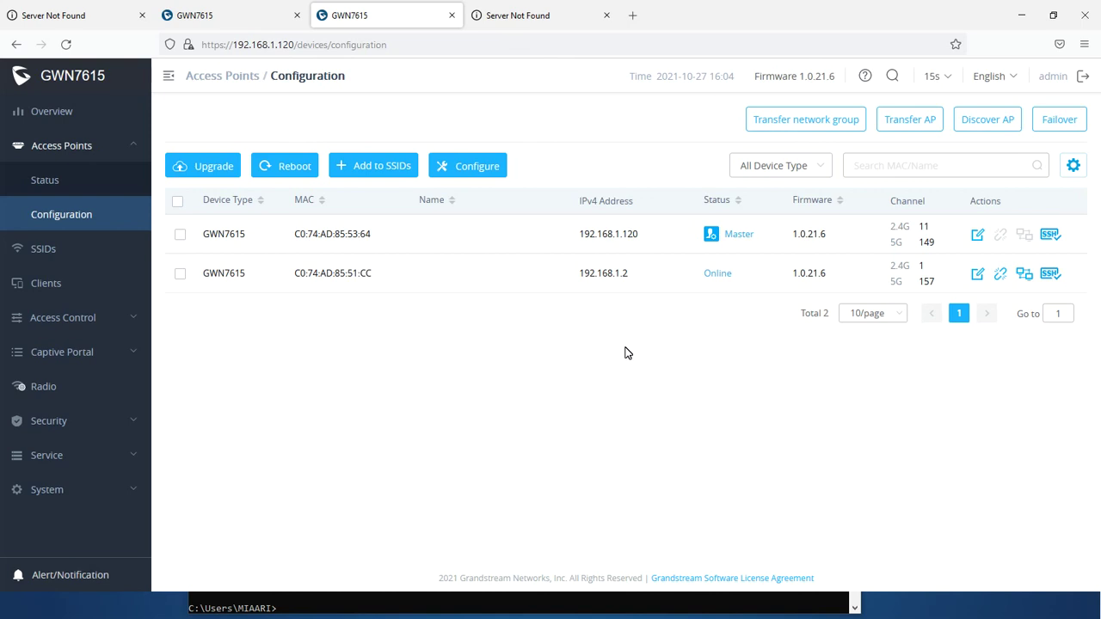
Review the Overview and AP configuration list, and reload the 192.168.1.2 login page
{"action": "left_click", "coordinate": [56, 118]}
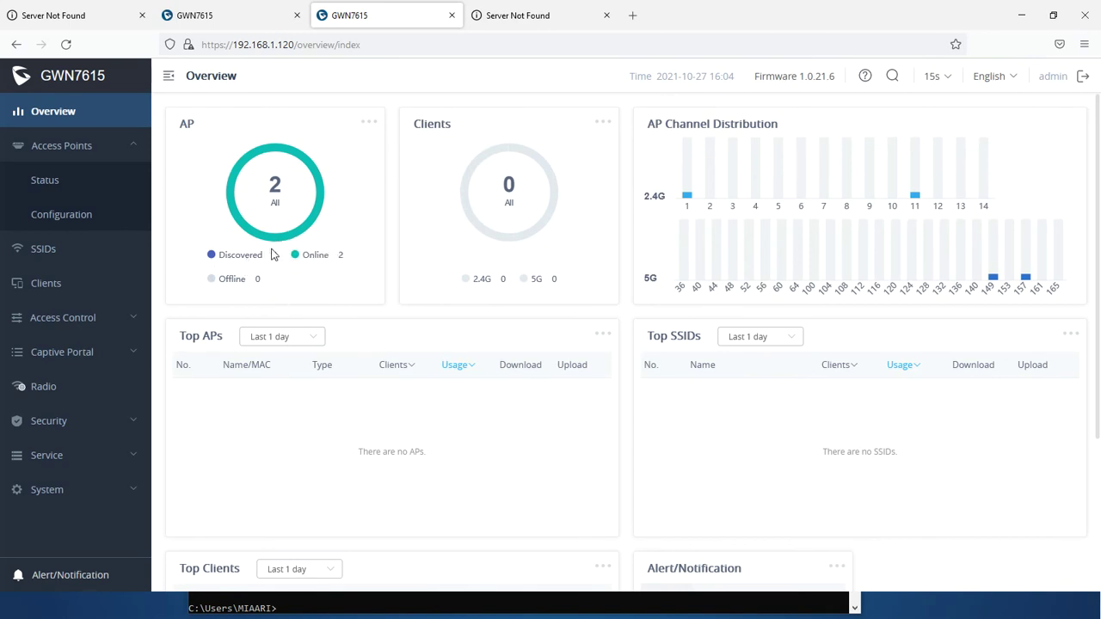
{"action": "left_click", "coordinate": [72, 216]}
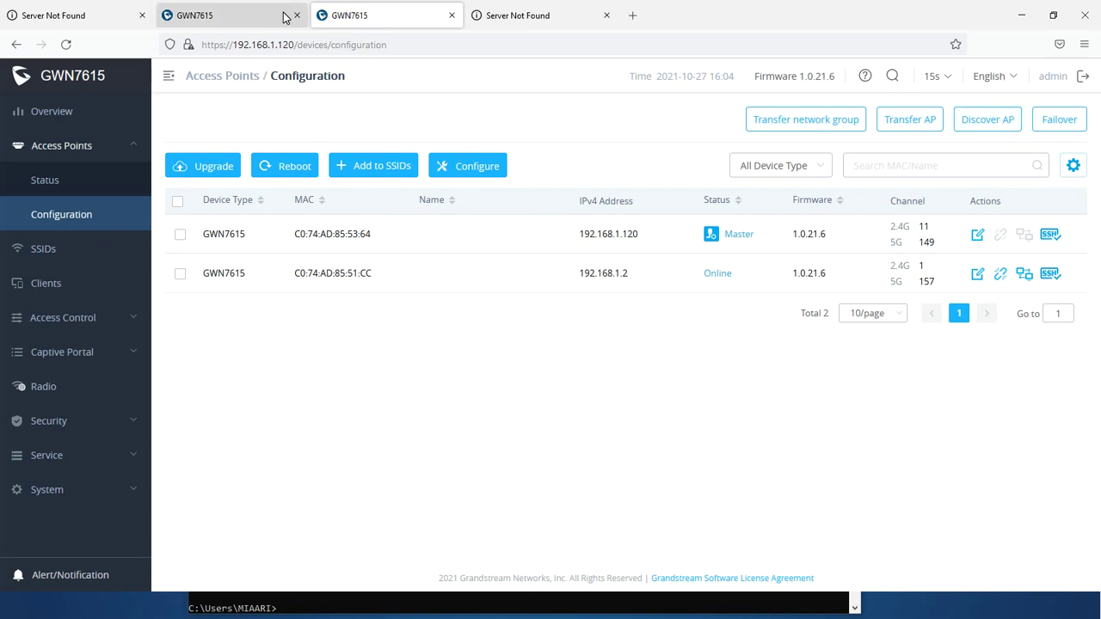
{"action": "left_click", "coordinate": [244, 19]}
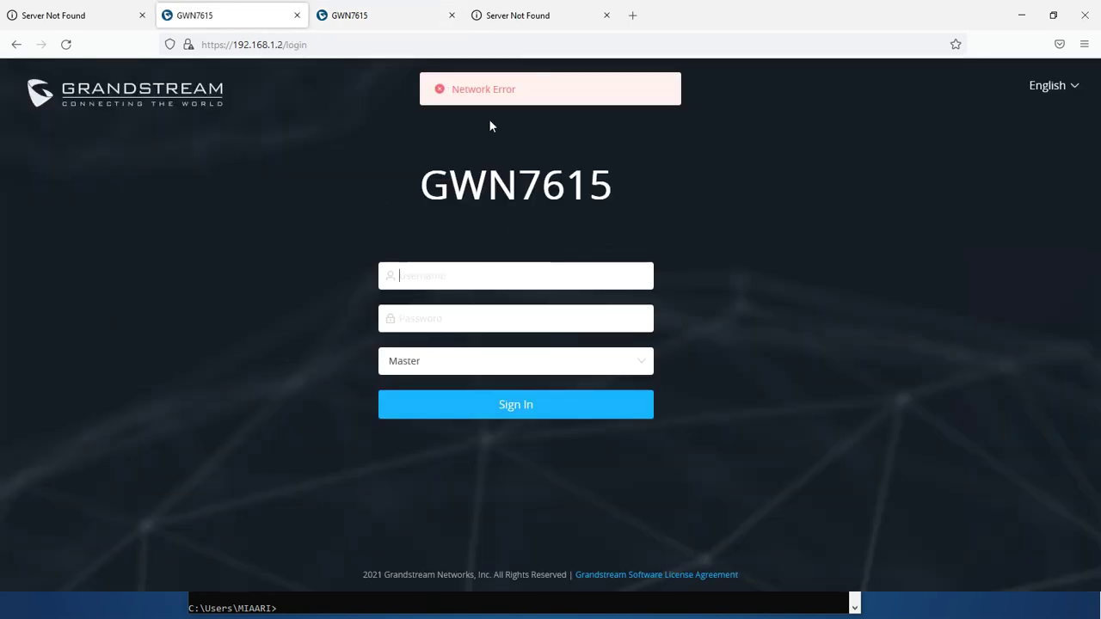
{"action": "left_click", "coordinate": [339, 45]}
{"action": "key", "text": "Return"}
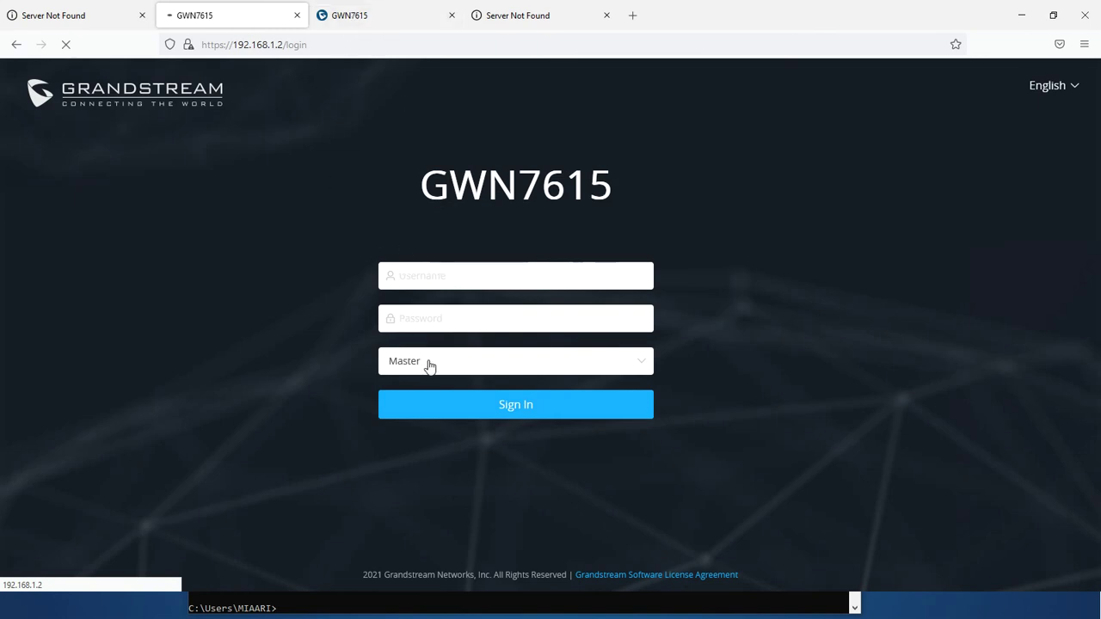
{"action": "left_click", "coordinate": [391, 16]}
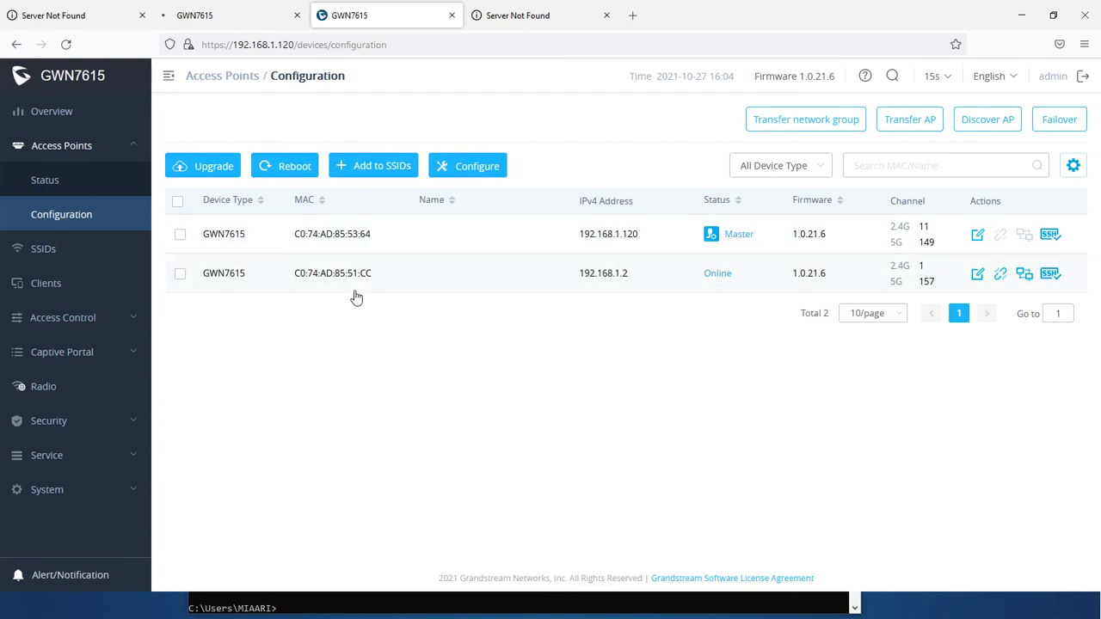
Check the master's SSID list, then open the Clients page showing 0 clients
{"action": "left_click", "coordinate": [57, 249]}
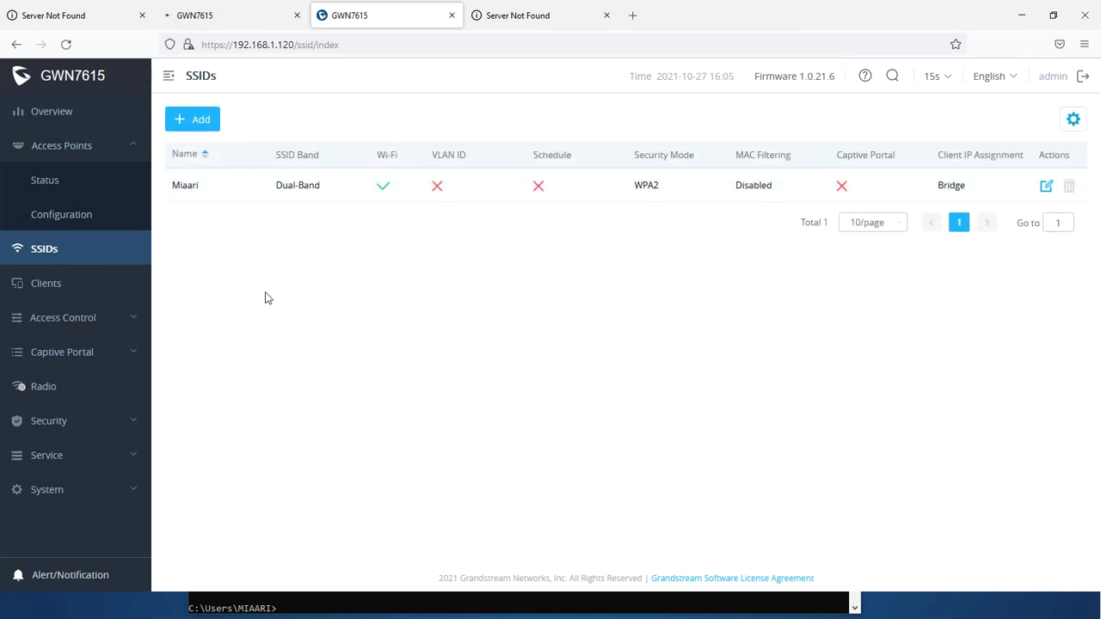
{"action": "double_click", "coordinate": [192, 191]}
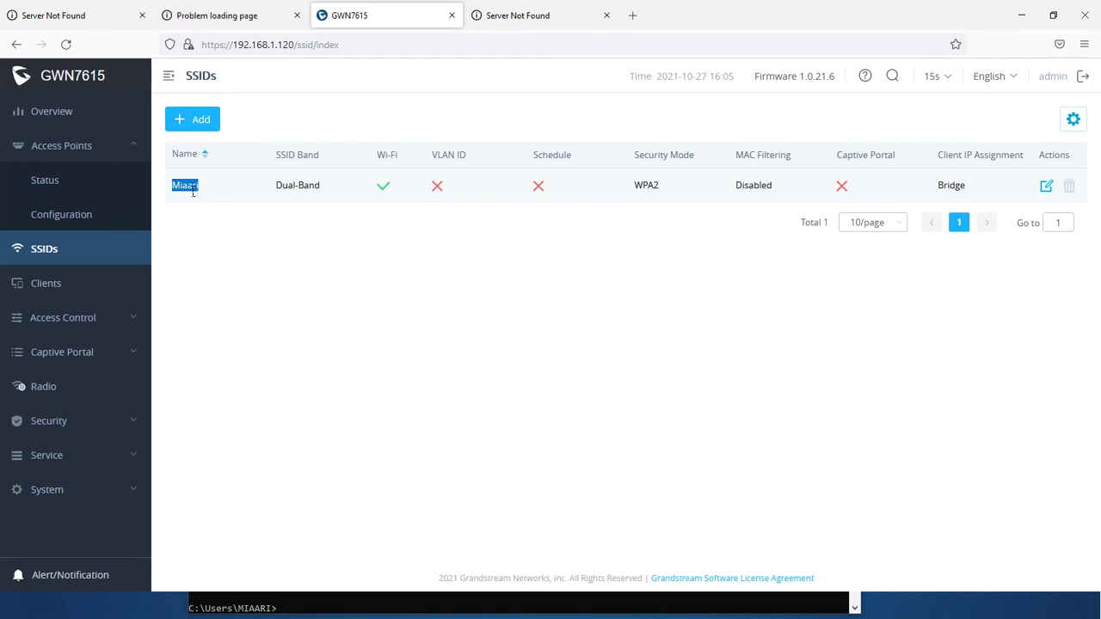
{"action": "left_click", "coordinate": [50, 285]}
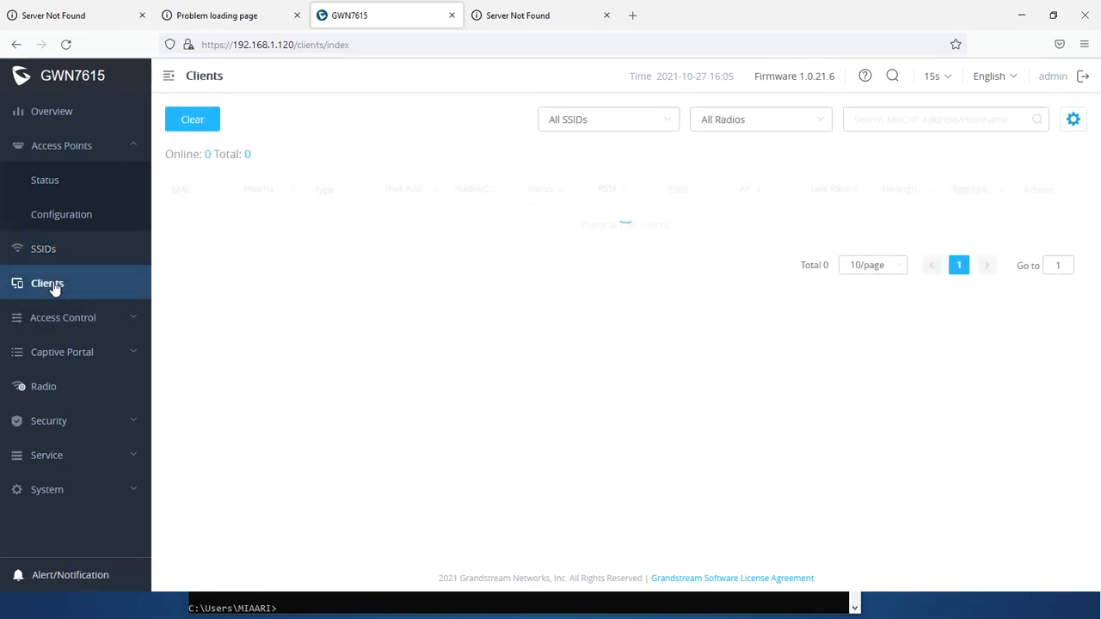
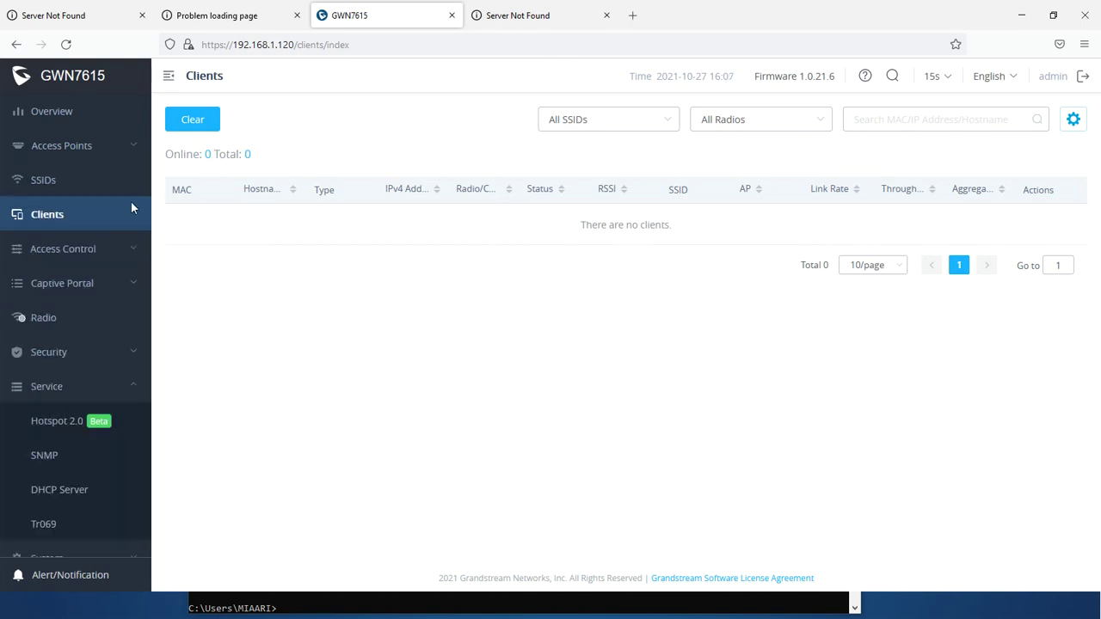
Go to Service > DHCP Server to view the Default scope at 192.168.1.120, not enabled
{"action": "left_click", "coordinate": [113, 393]}
{"action": "left_click", "coordinate": [73, 398]}
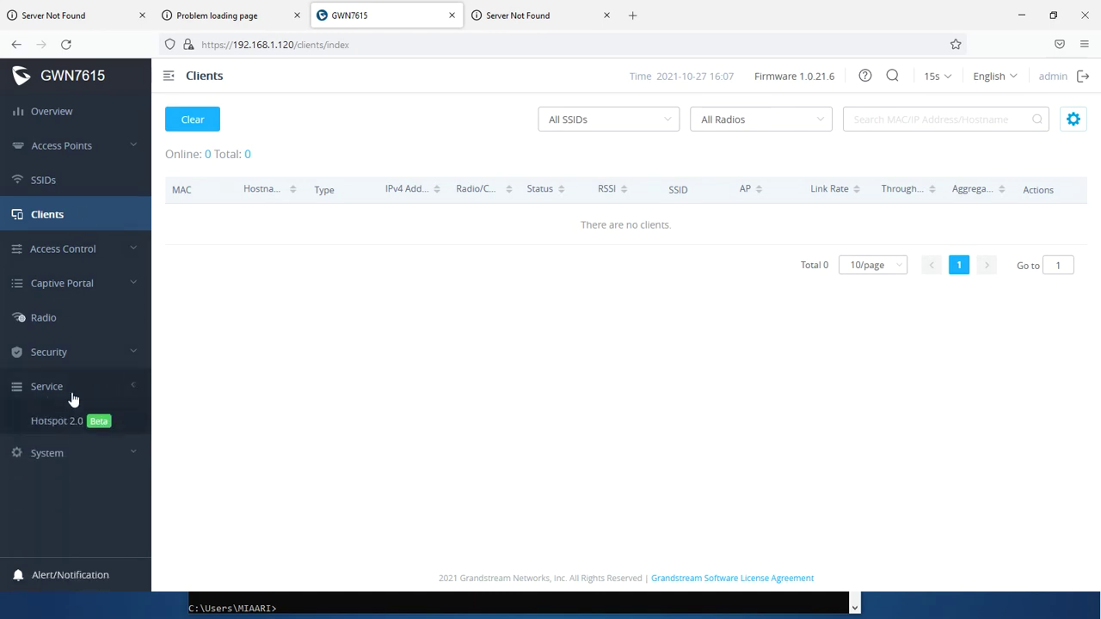
{"action": "left_click", "coordinate": [79, 495]}
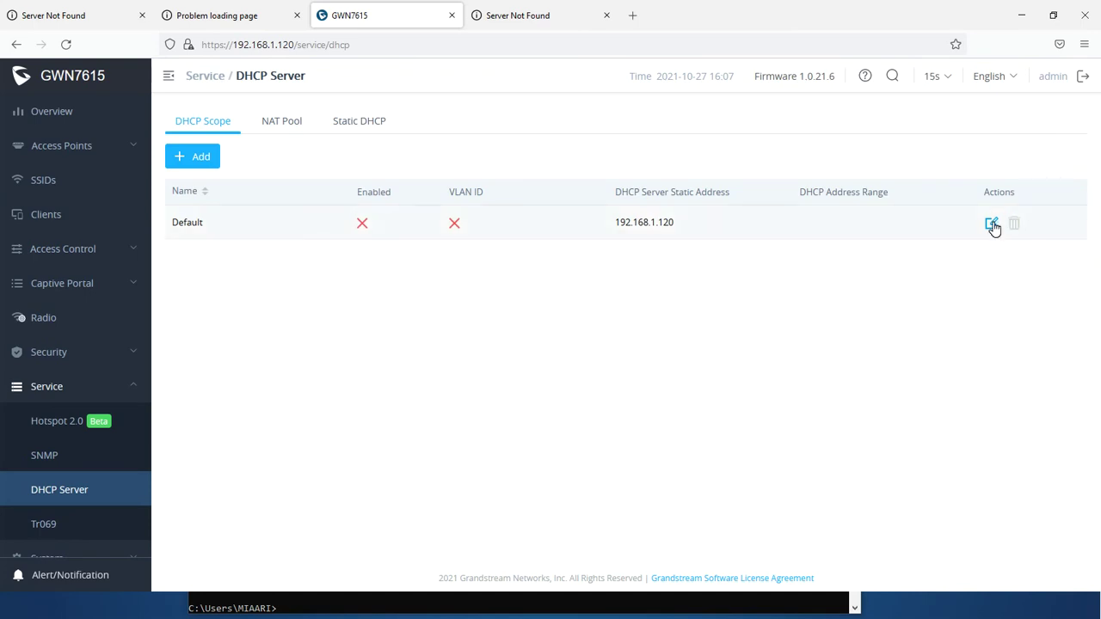
Enable the Default DHCP scope with address range 192.168.1.50 to 192.168.1.90
{"action": "left_click", "coordinate": [991, 225]}
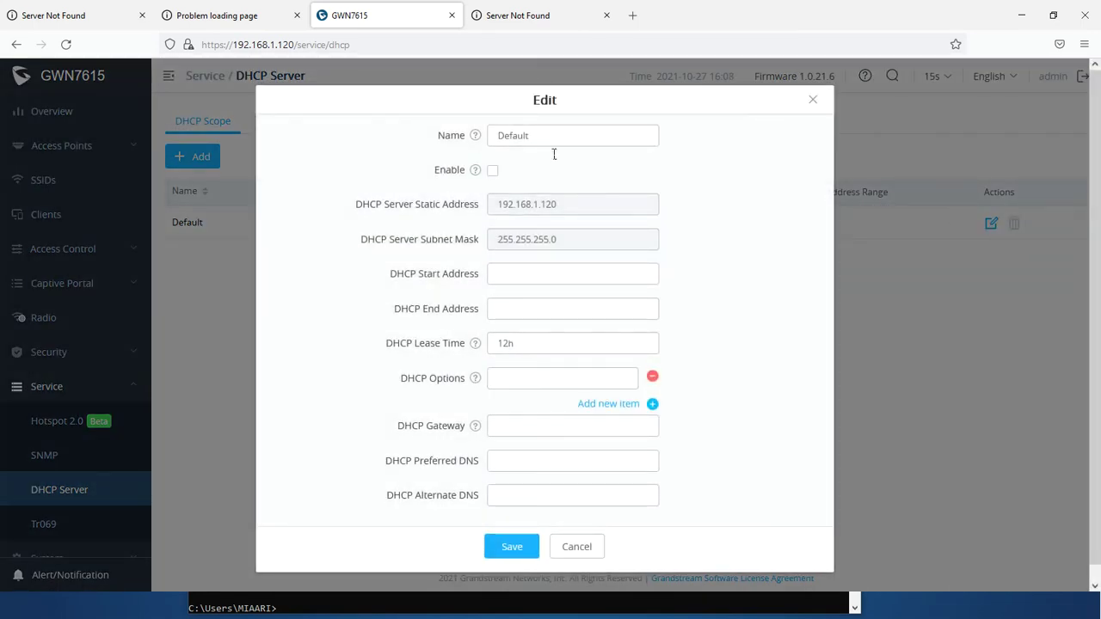
{"action": "left_click", "coordinate": [493, 175]}
{"action": "left_click_drag", "start_coordinate": [535, 214], "coordinate": [524, 258]}
{"action": "left_click", "coordinate": [535, 281]}
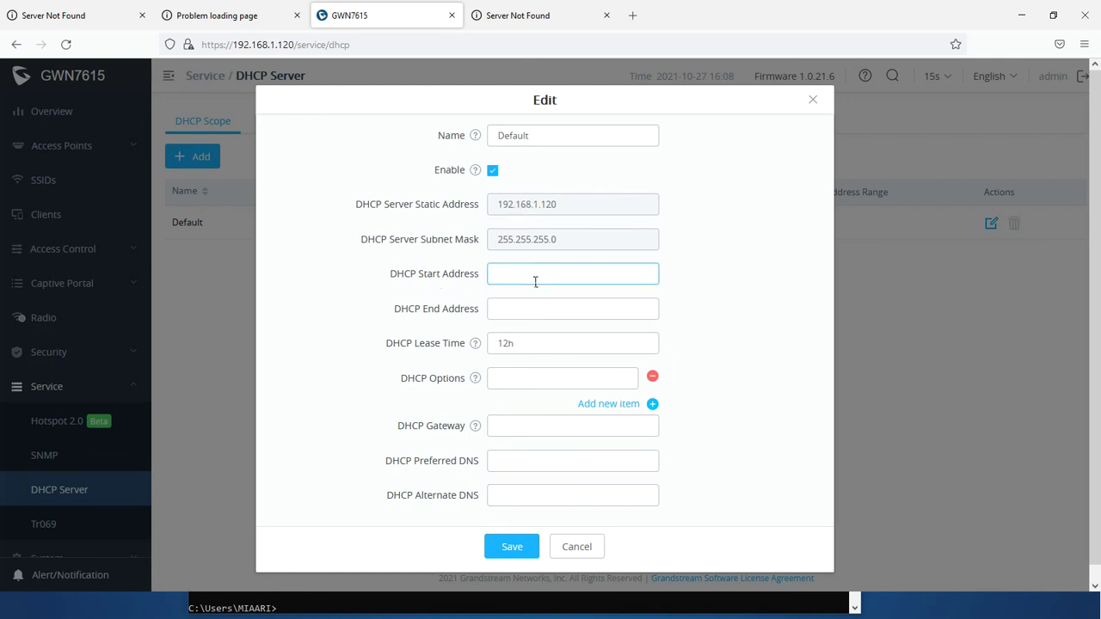
{"action": "type", "text": "192.168.1"}
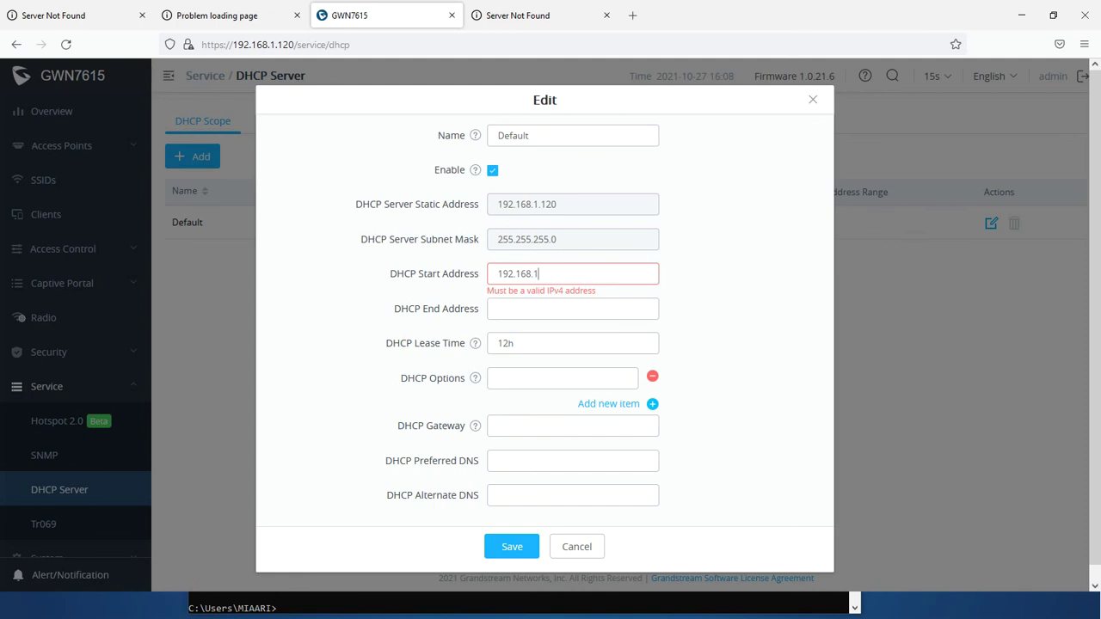
{"action": "type", "text": ".50"}
{"action": "left_click_drag", "start_coordinate": [585, 276], "coordinate": [308, 232]}
{"action": "key", "text": "ctrl+c"}
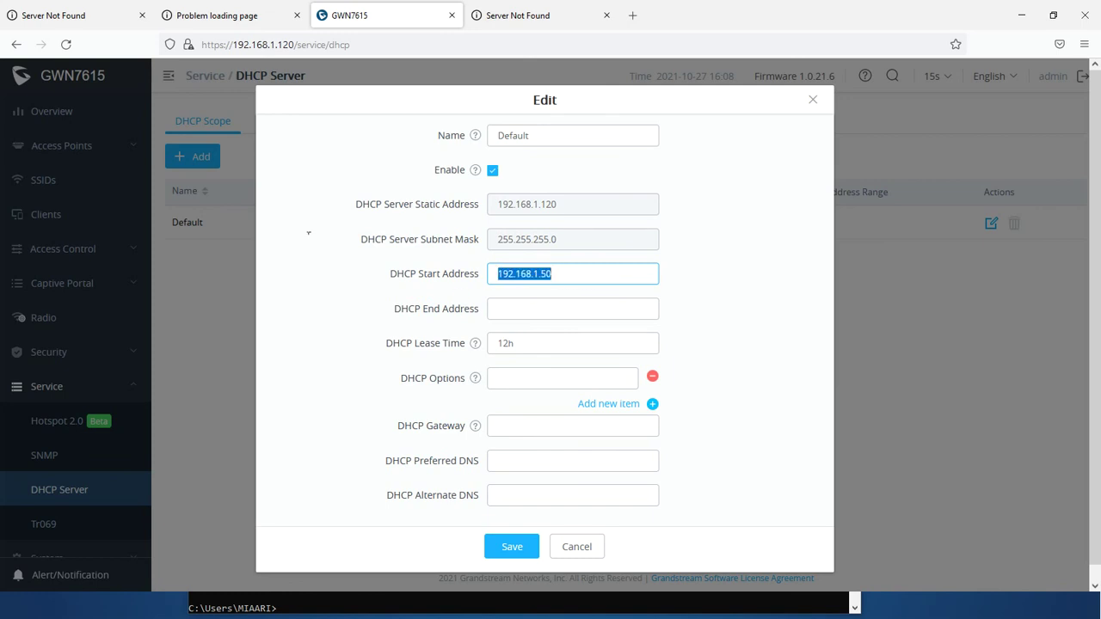
{"action": "left_click", "coordinate": [519, 312]}
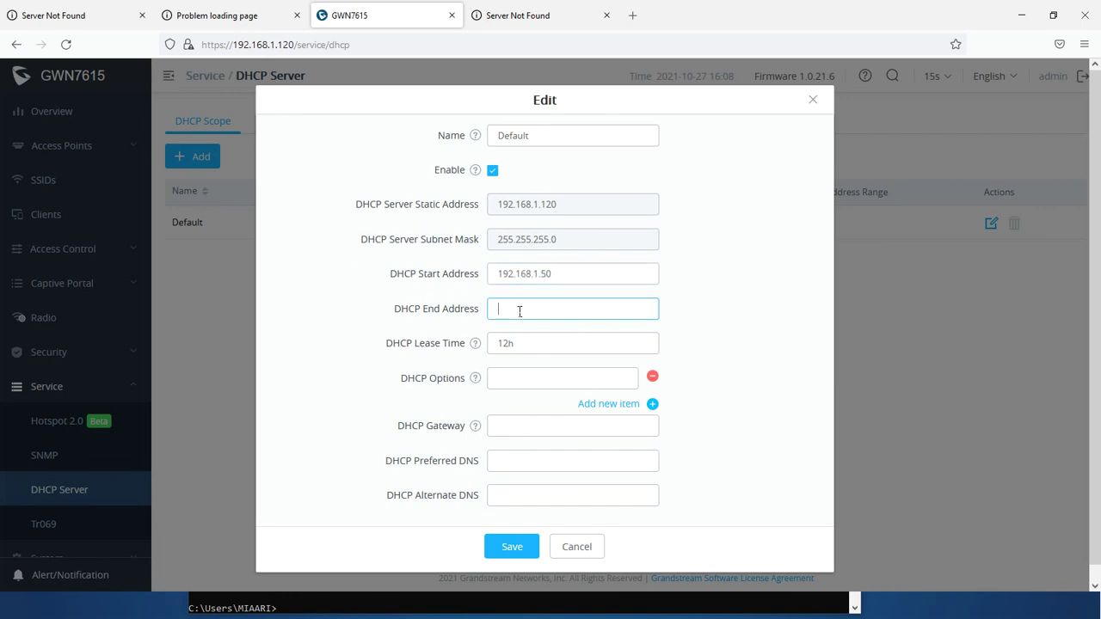
{"action": "key", "text": "ctrl+v"}
{"action": "key", "text": "BackSpace"}
{"action": "key", "text": "BackSpace"}
{"action": "type", "text": "90"}
Set gateway 192.168.1.1 and preferred DNS 8.8.8.8, then save the scope
{"action": "scroll", "coordinate": [1091, 348], "scroll_direction": "down", "scroll_amount": 1}
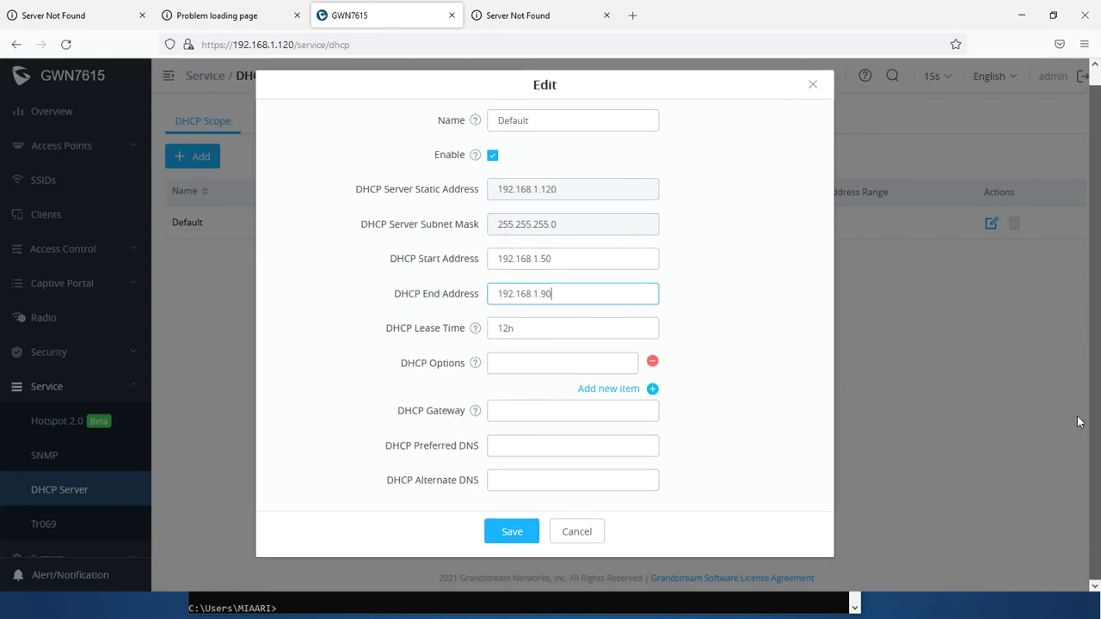
{"action": "left_click", "coordinate": [542, 406]}
{"action": "type", "text": "192.168.1.1"}
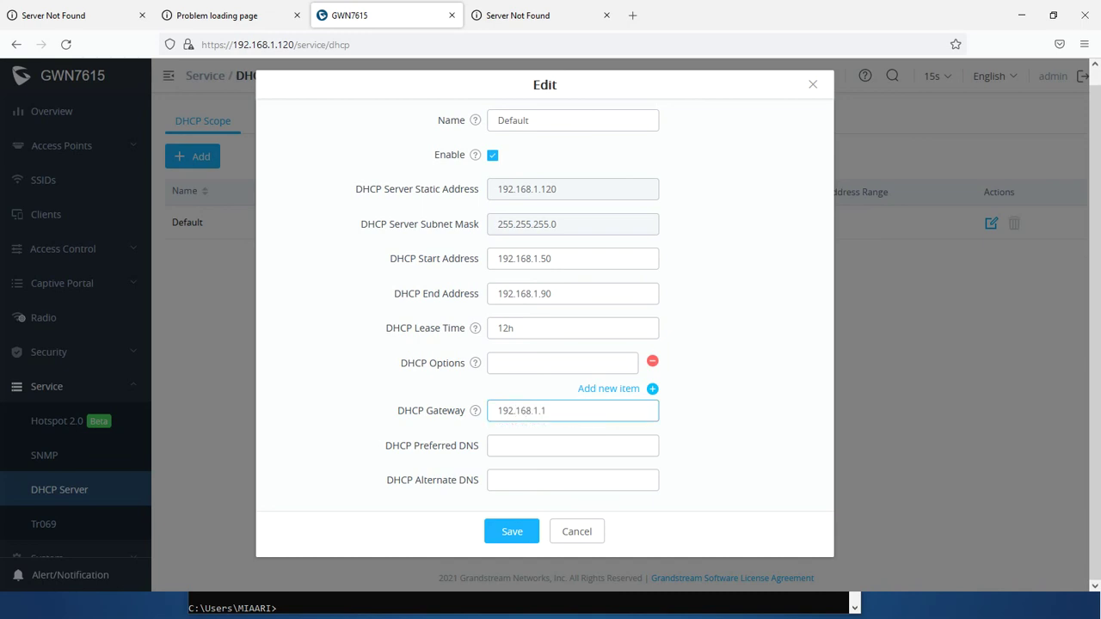
{"action": "left_click", "coordinate": [529, 449]}
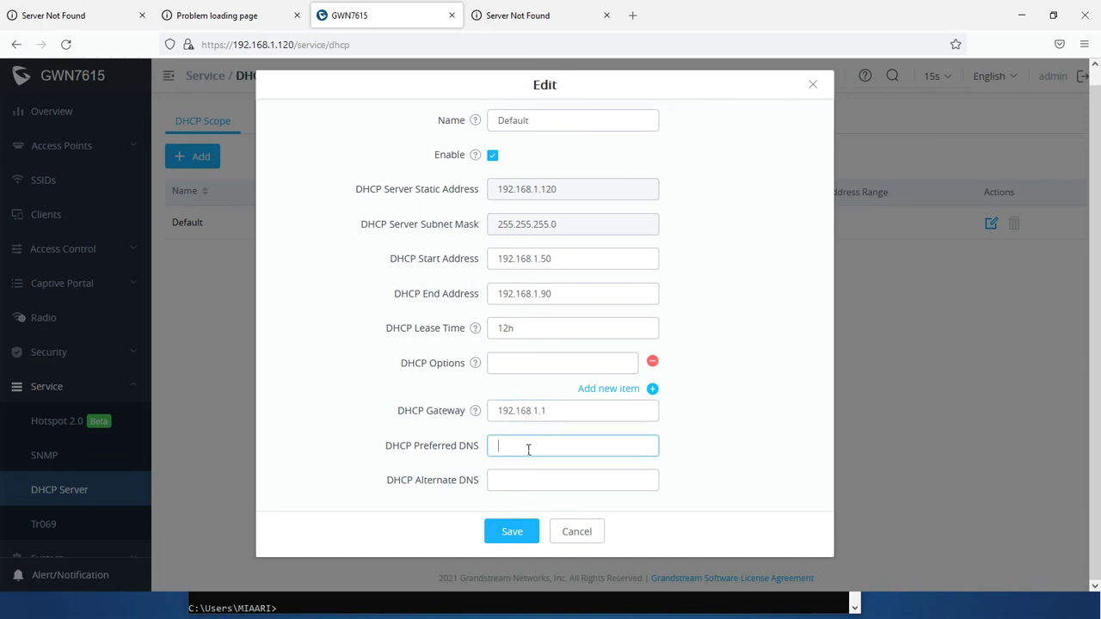
{"action": "type", "text": "8.8.8.8"}
{"action": "left_click", "coordinate": [511, 538]}
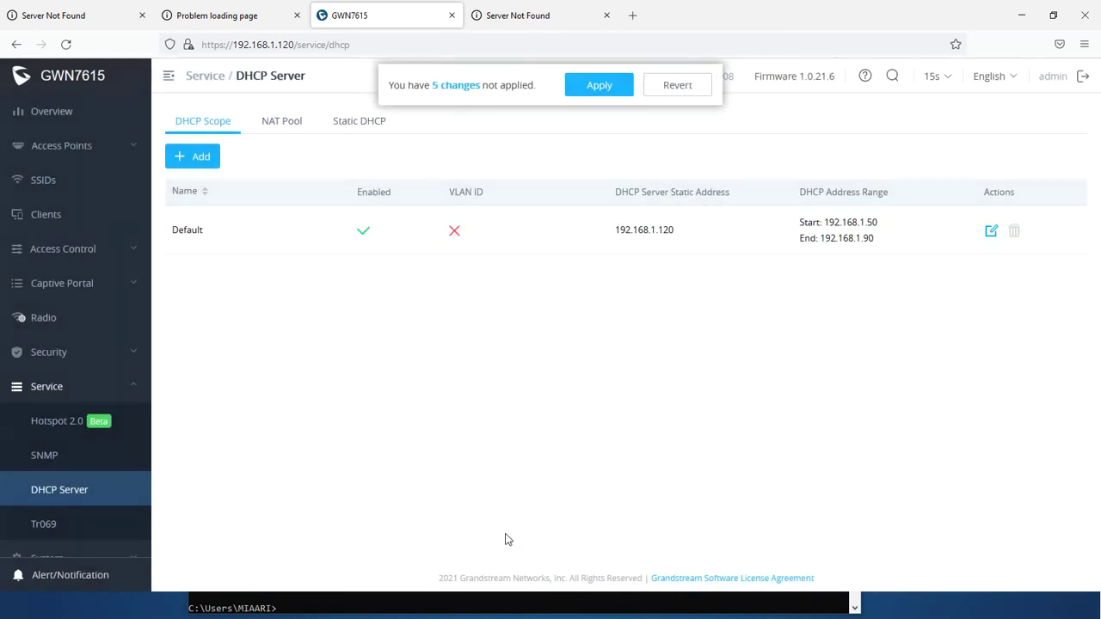
Apply the pending DHCP changes and view the Clients list showing 192.168.1.55 on 5G
{"action": "left_click", "coordinate": [594, 88]}
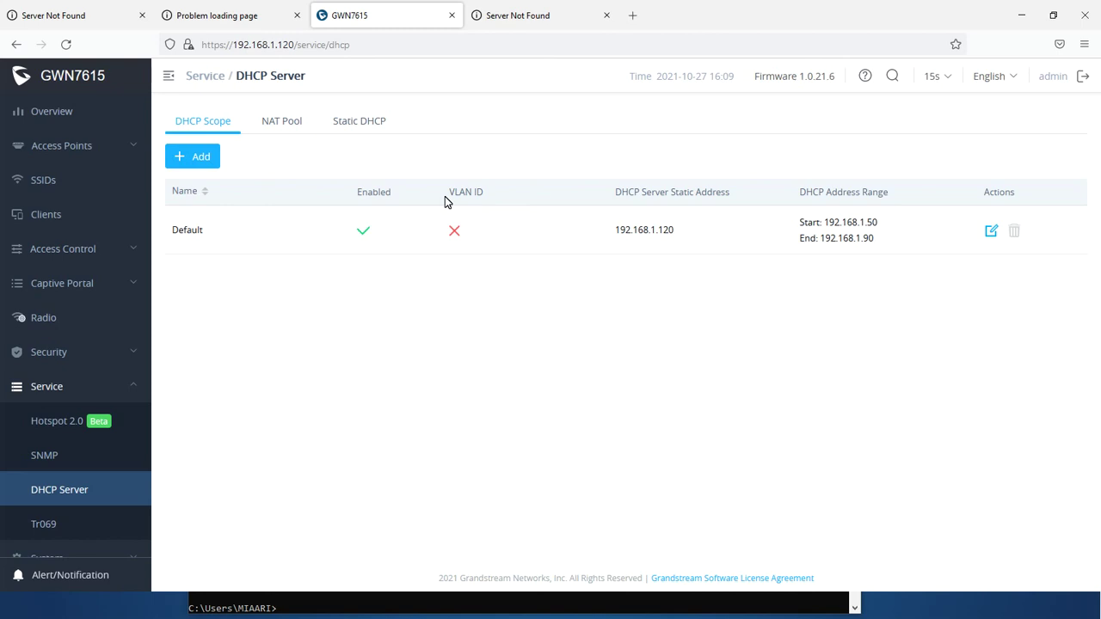
{"action": "left_click", "coordinate": [72, 221]}
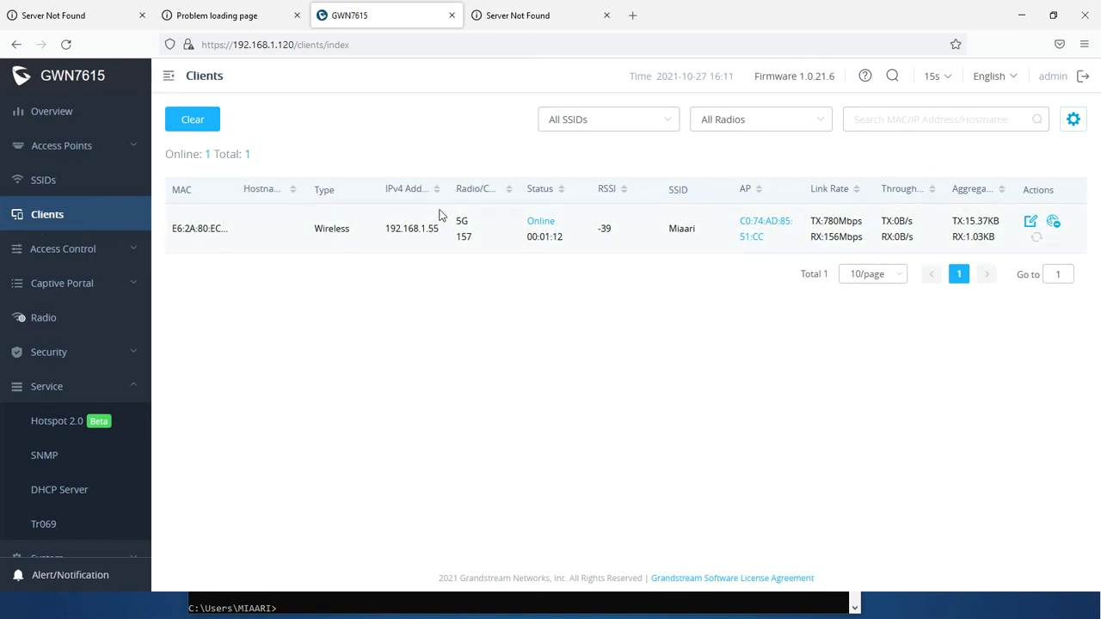
{"action": "left_click_drag", "start_coordinate": [390, 230], "coordinate": [440, 232]}
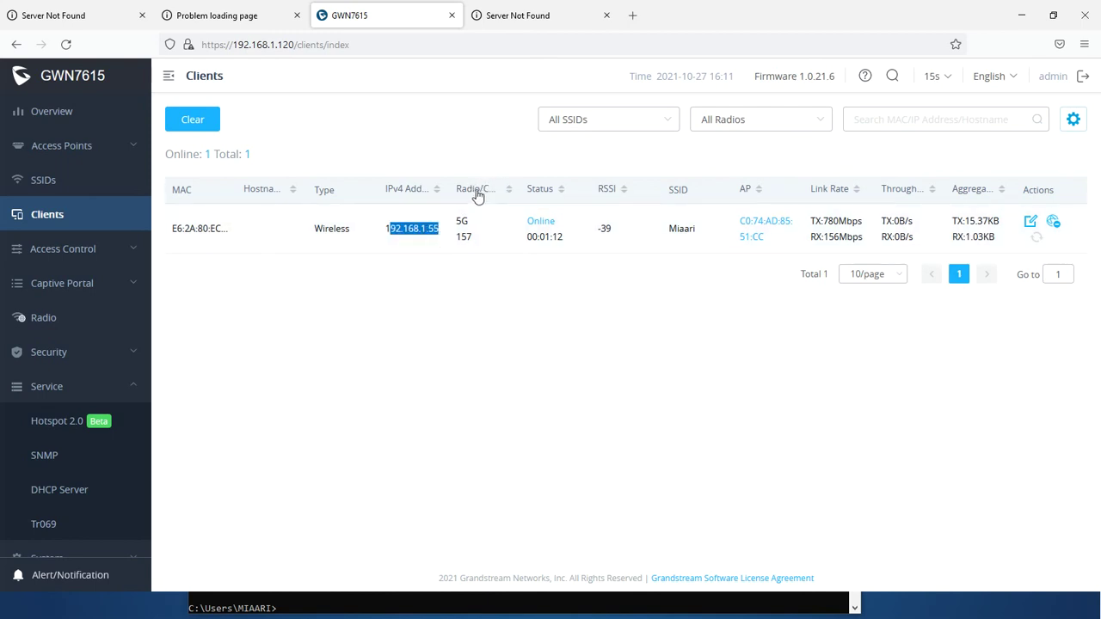
{"action": "double_click", "coordinate": [470, 224]}
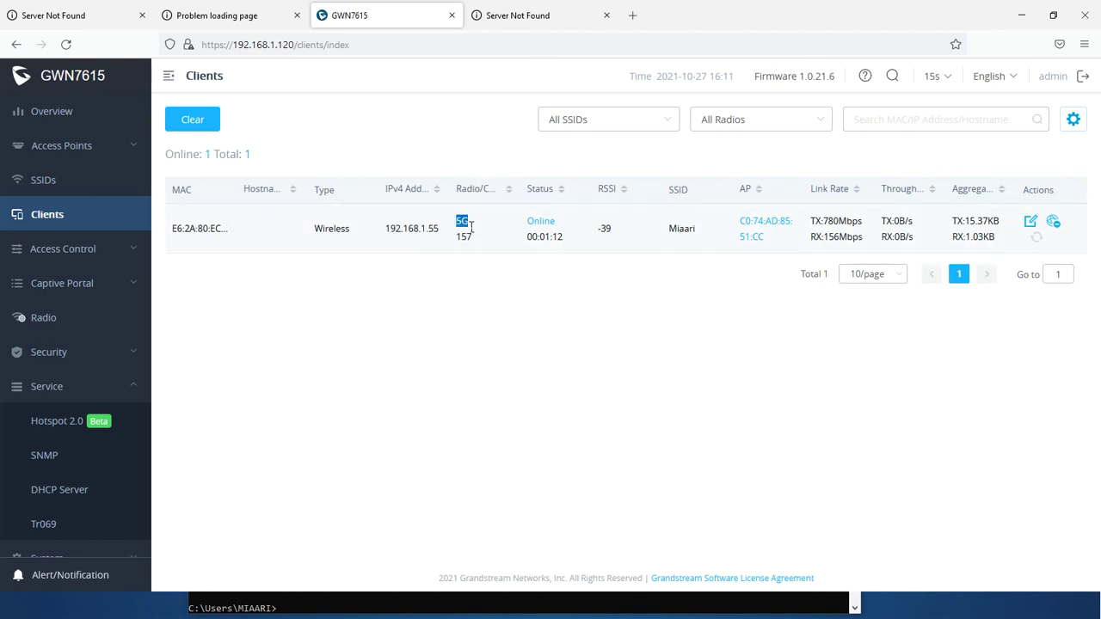
{"action": "double_click", "coordinate": [473, 243]}
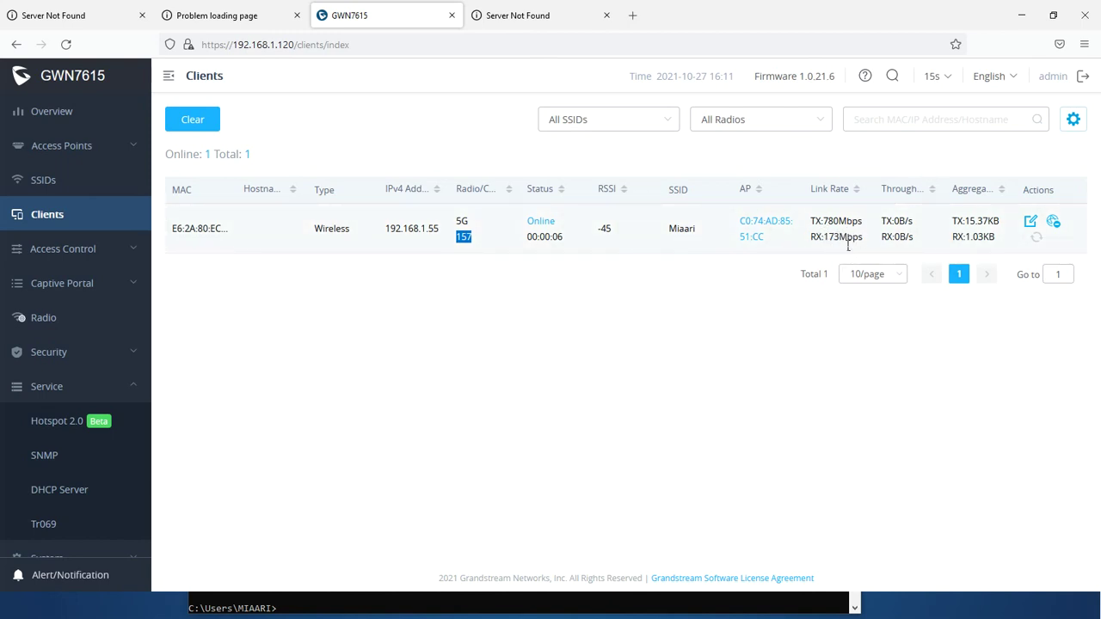
{"action": "left_click", "coordinate": [1038, 228]}
{"action": "left_click", "coordinate": [1035, 224]}
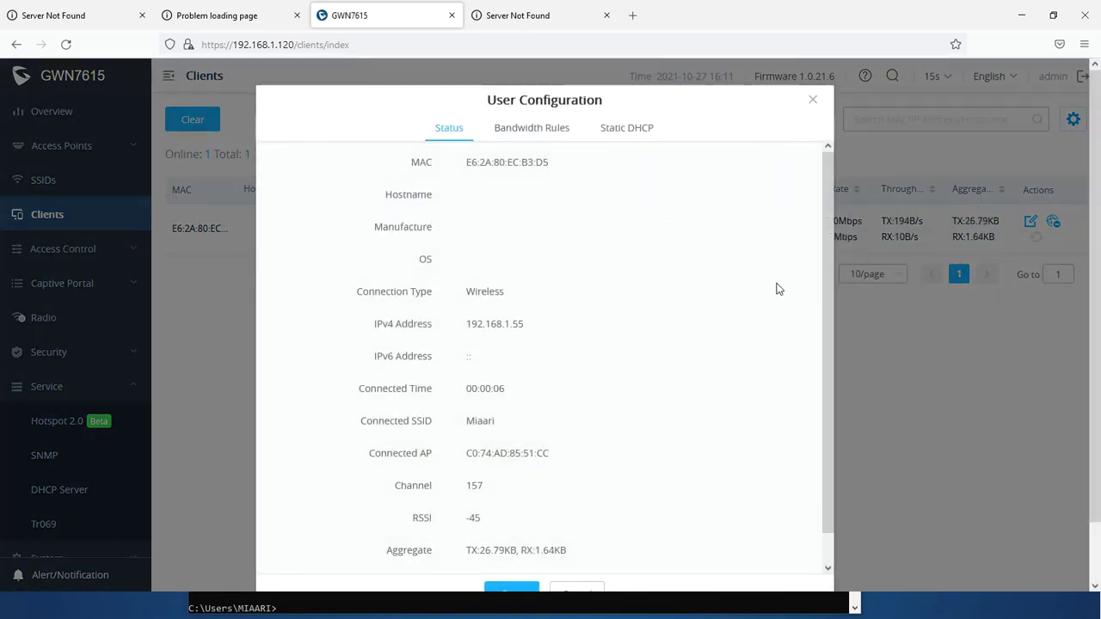
{"action": "scroll", "coordinate": [827, 236], "scroll_direction": "down", "scroll_amount": 1}
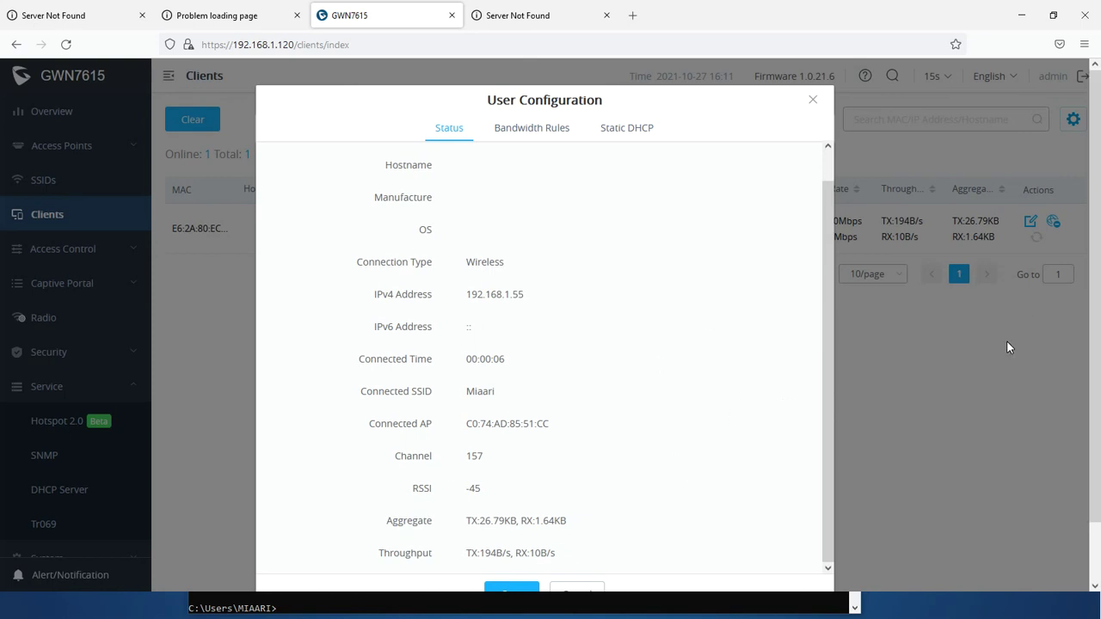
{"action": "left_click", "coordinate": [813, 101]}
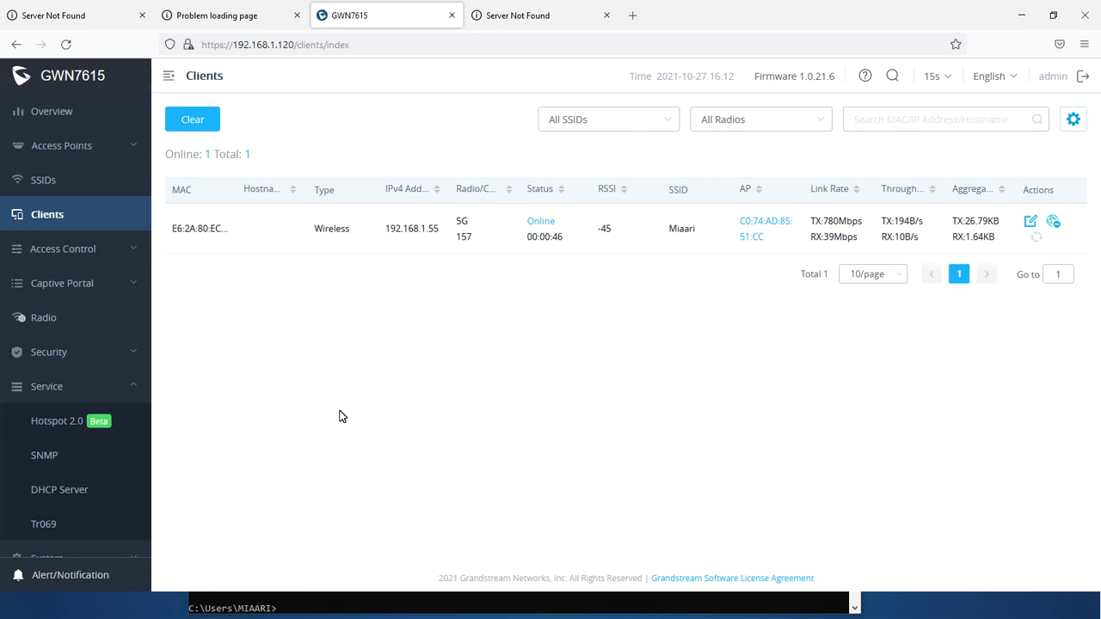
Check the AP and client details from Overview, confirming 2 online APs and one 5G client
{"action": "left_click", "coordinate": [39, 118]}
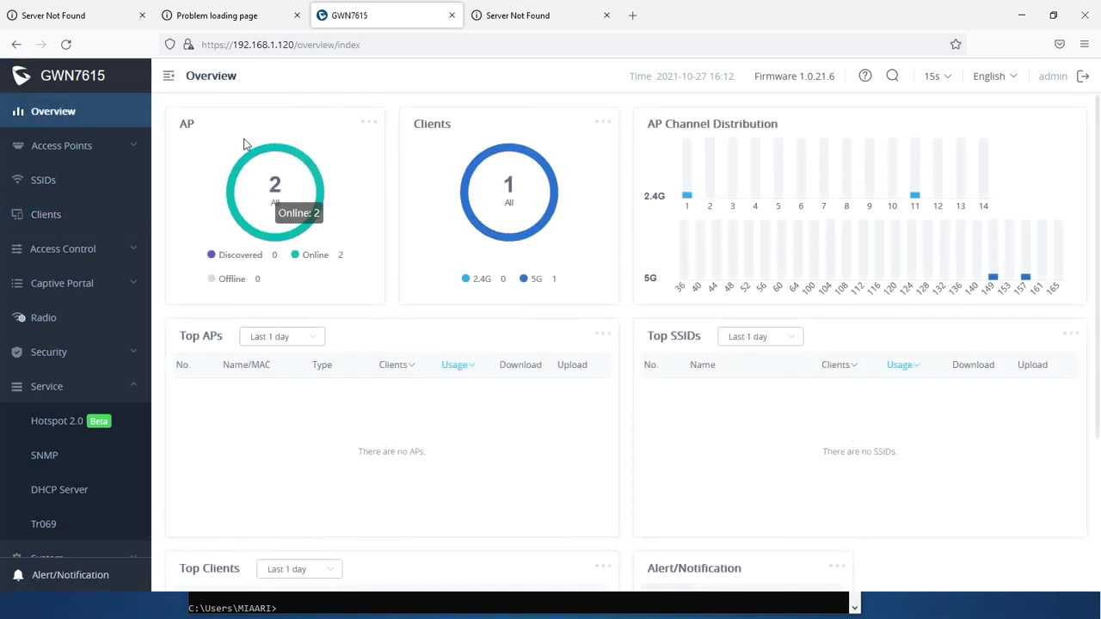
{"action": "left_click", "coordinate": [373, 123]}
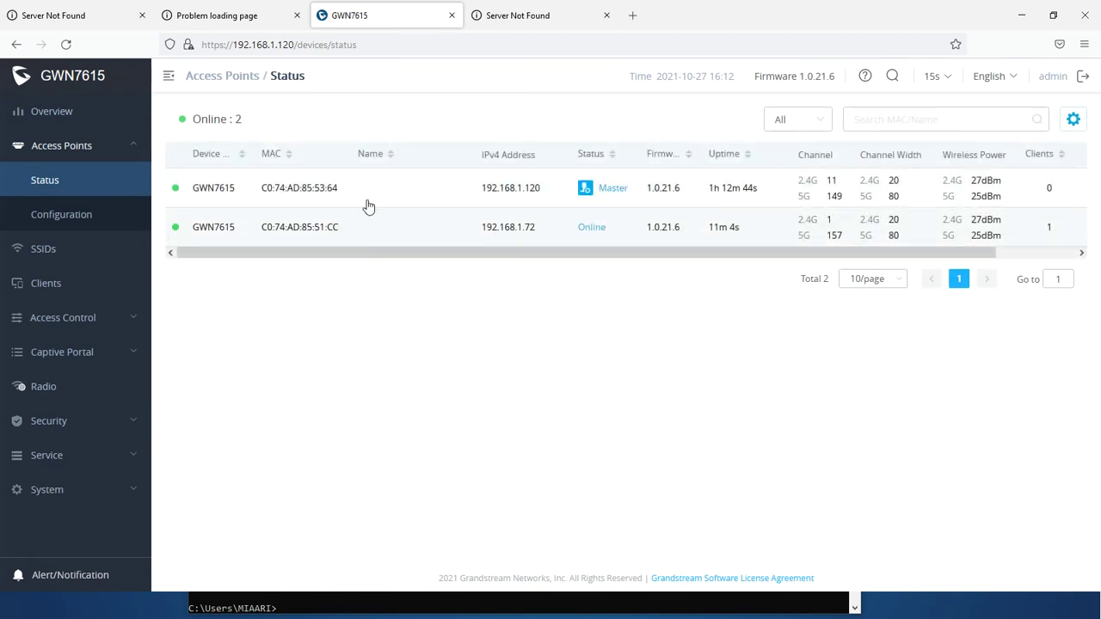
{"action": "left_click", "coordinate": [75, 120]}
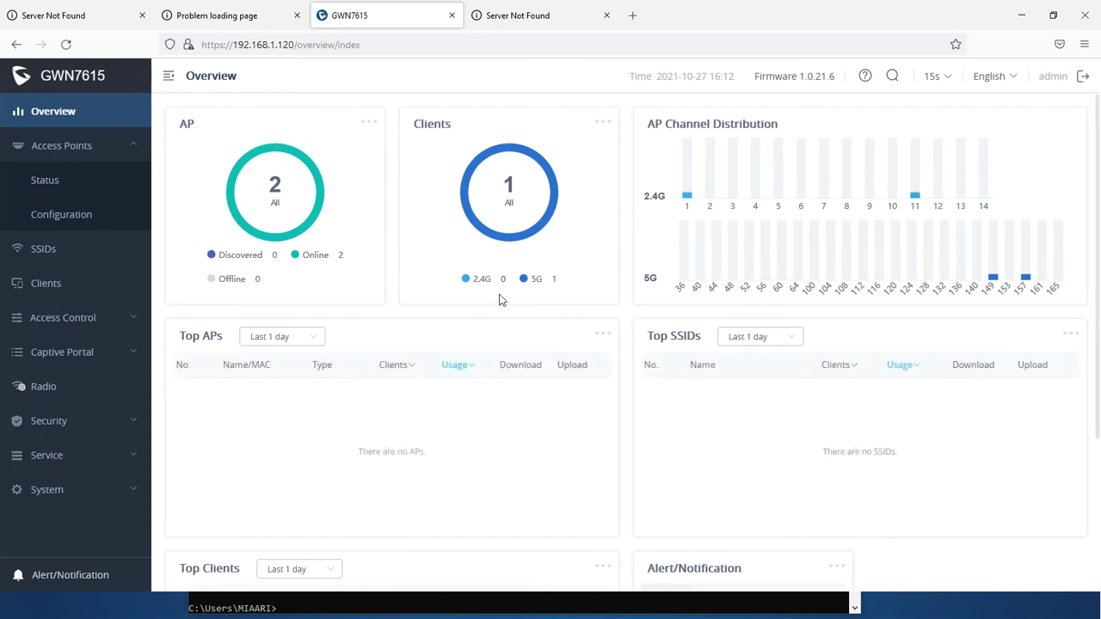
{"action": "left_click", "coordinate": [609, 124]}
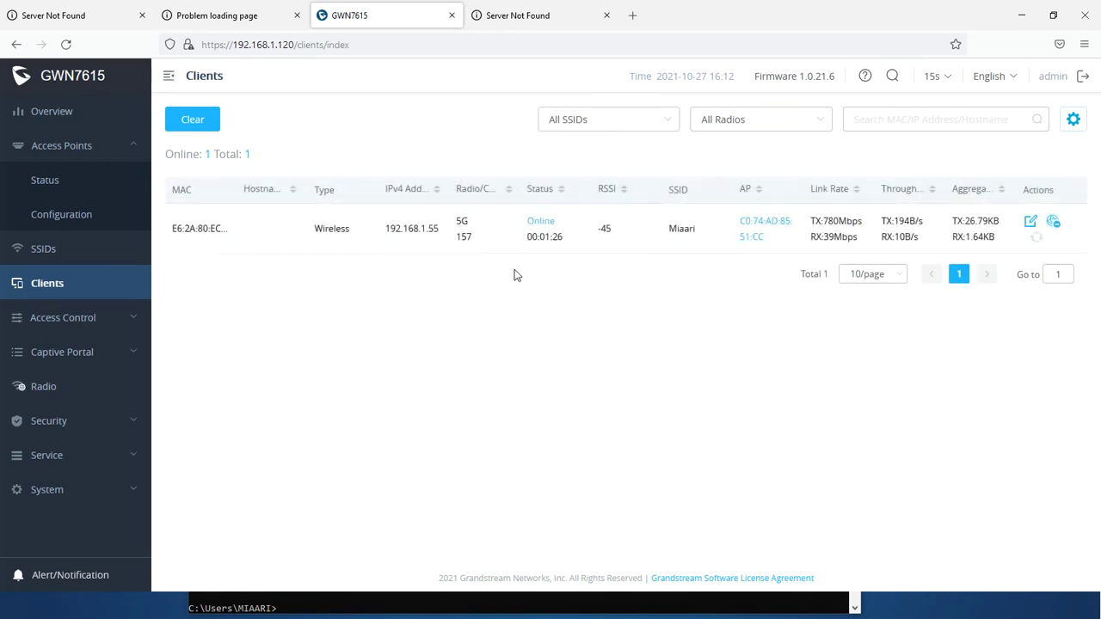
{"action": "left_click", "coordinate": [65, 111]}
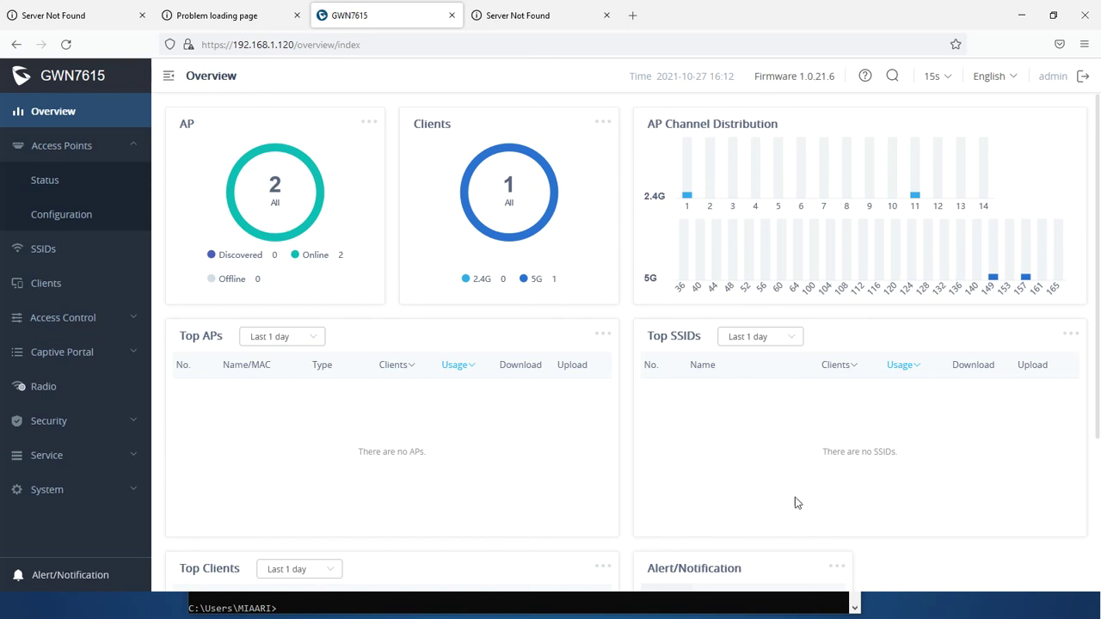
{"action": "scroll", "coordinate": [1086, 462], "scroll_direction": "down", "scroll_amount": 3}
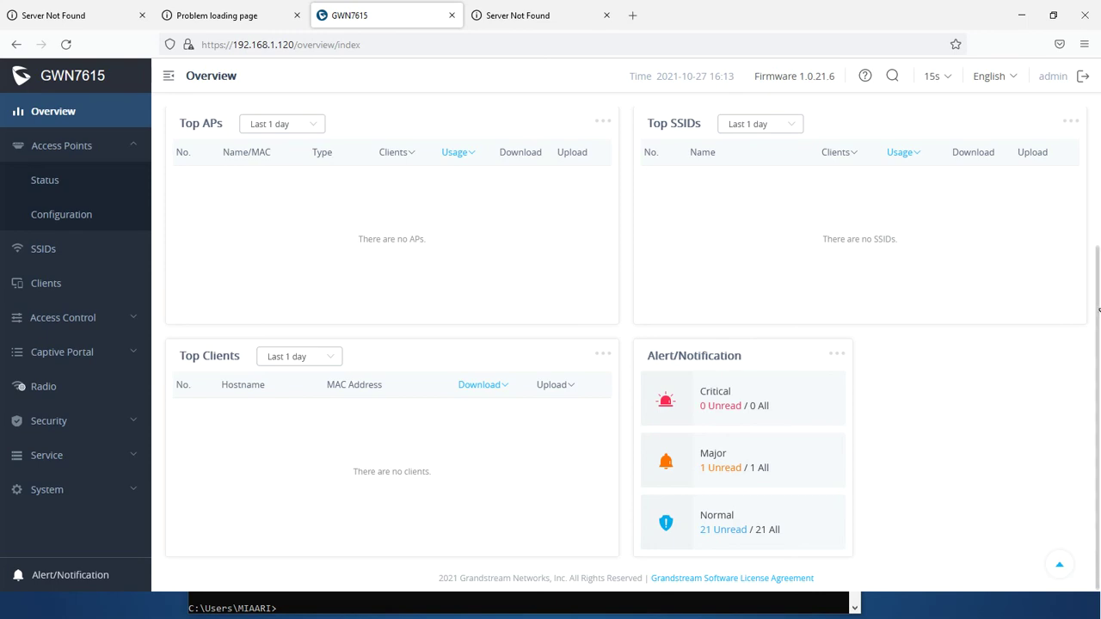
{"action": "left_click_drag", "start_coordinate": [1099, 309], "coordinate": [1099, 145]}
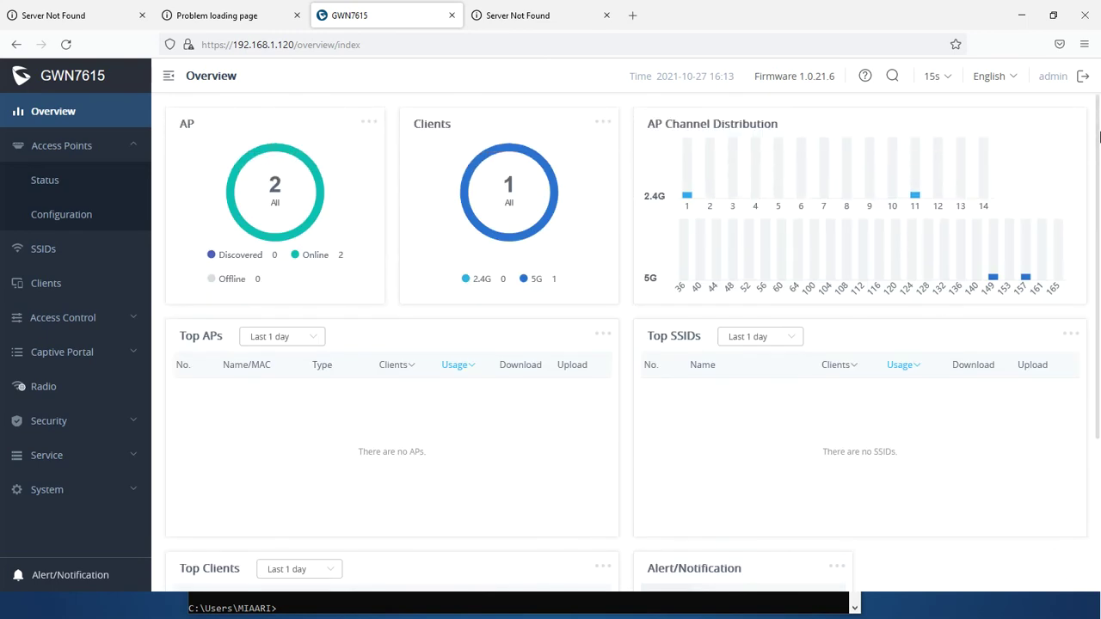